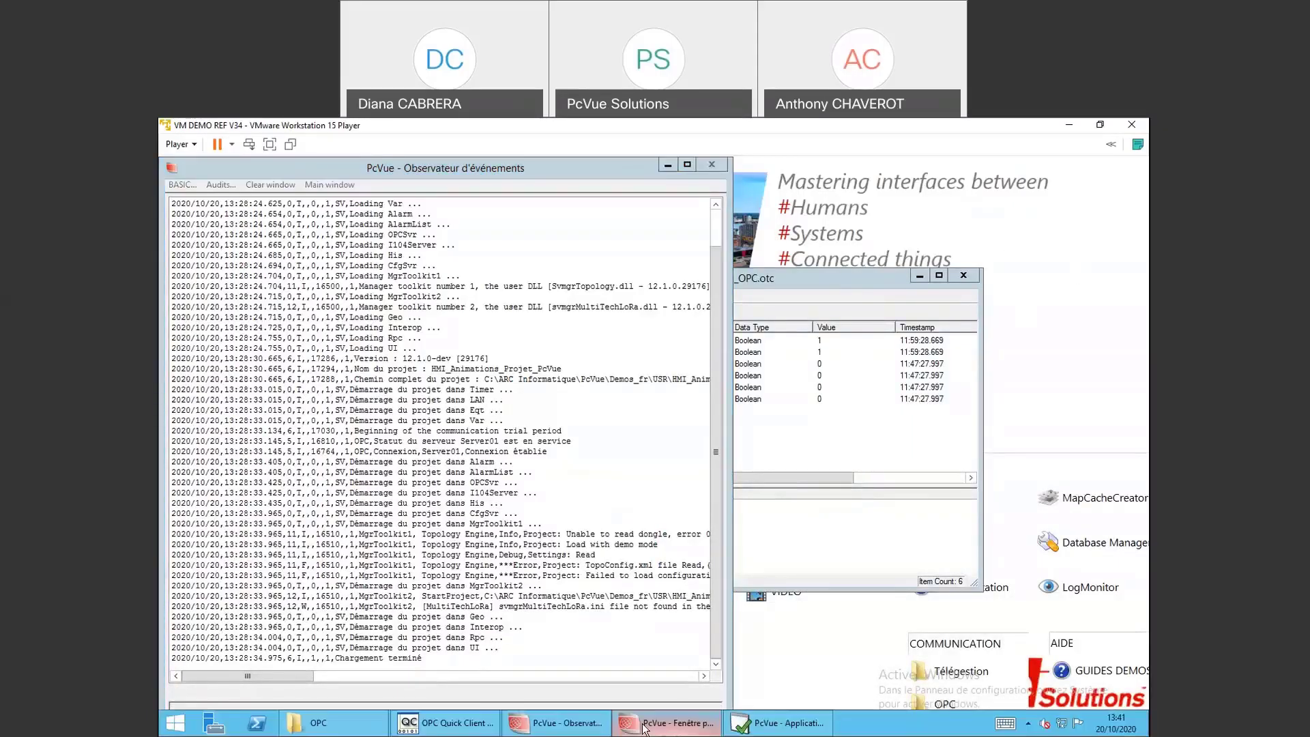
Step: Switch to the PcVue main window, open the Application Explorer and display the Station01 > Pompe01 branch of the variables tree
click(644, 718)
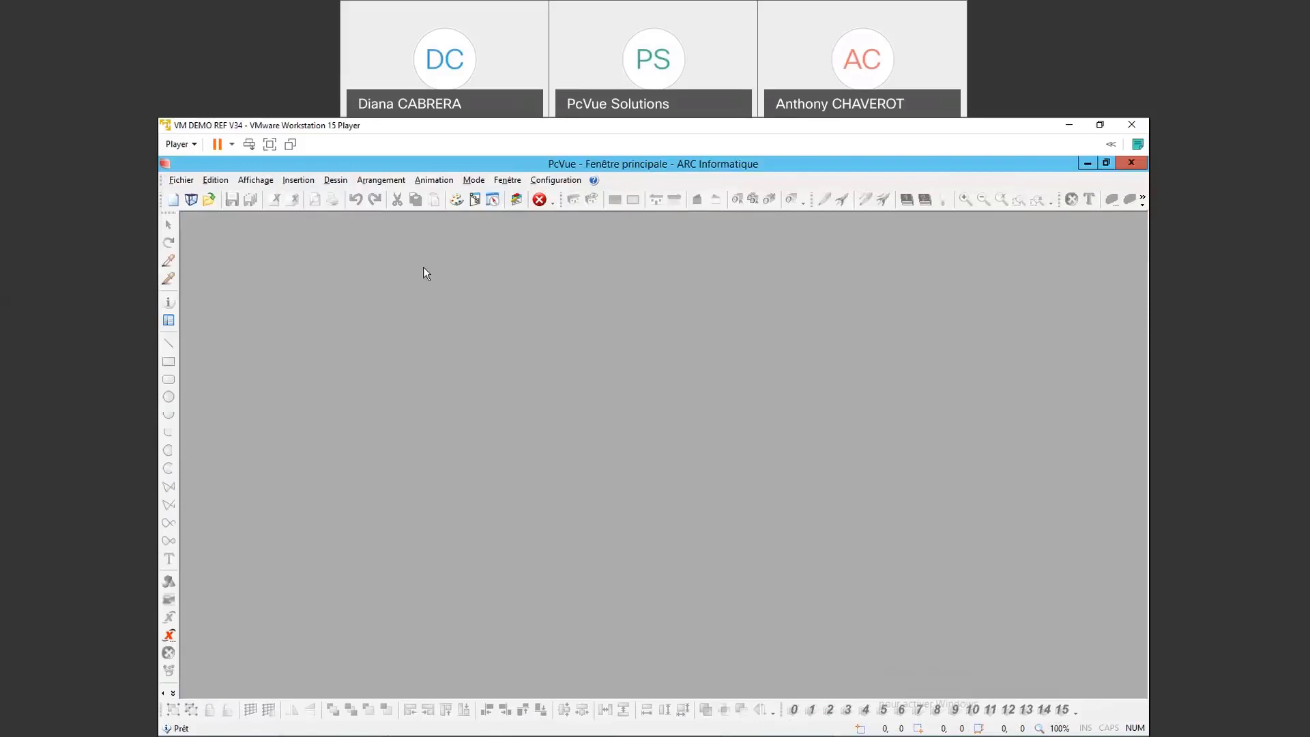
click(576, 180)
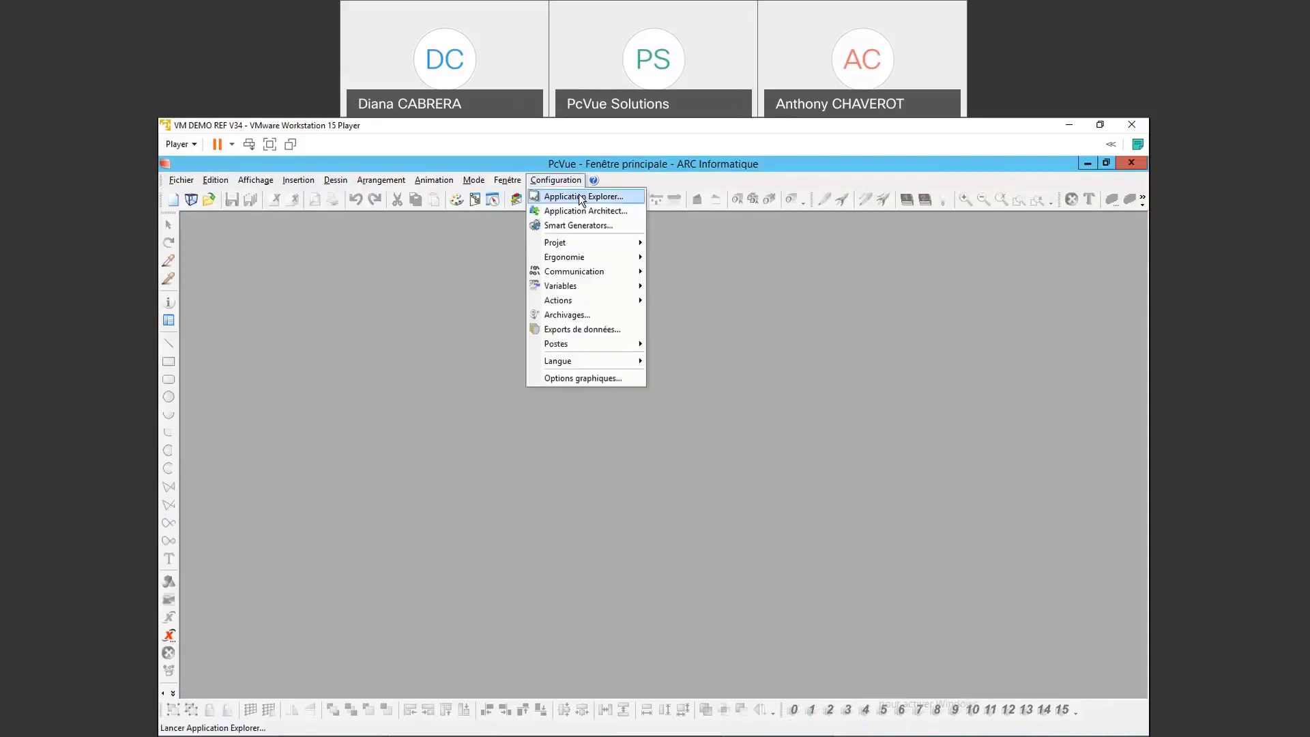
click(581, 197)
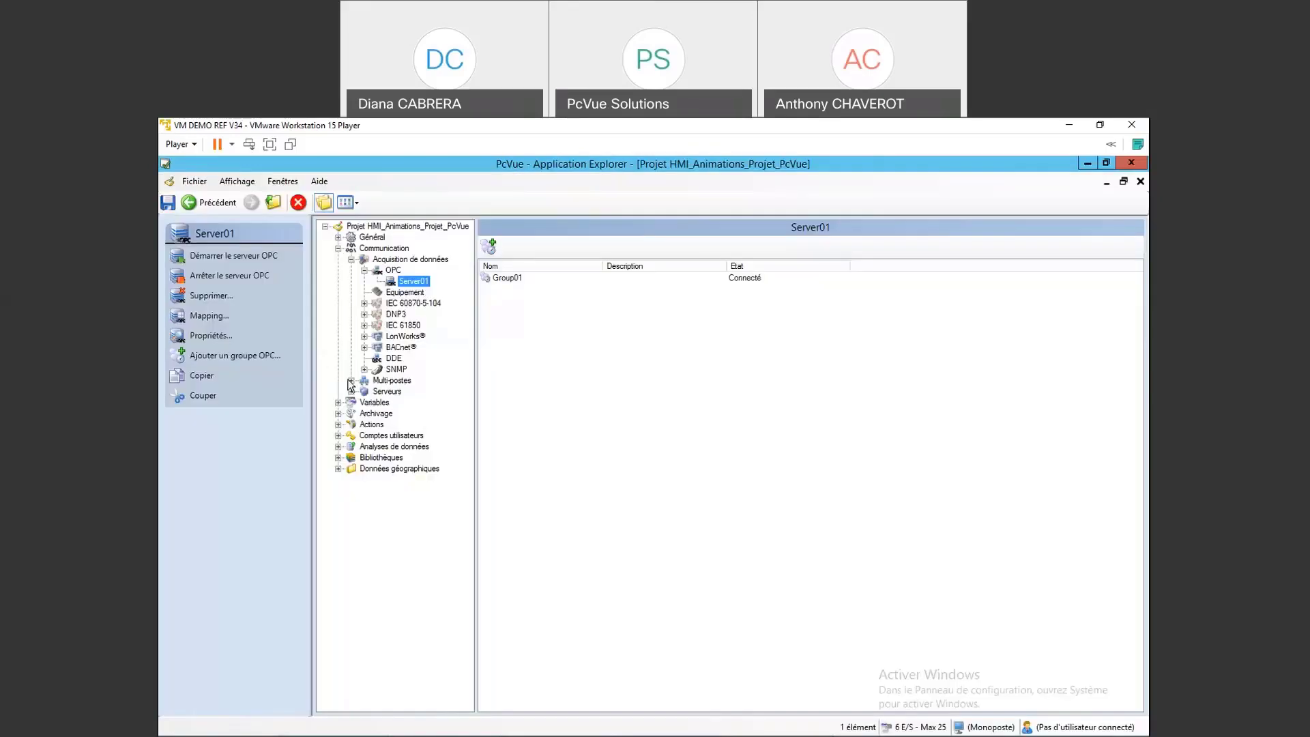
click(338, 402)
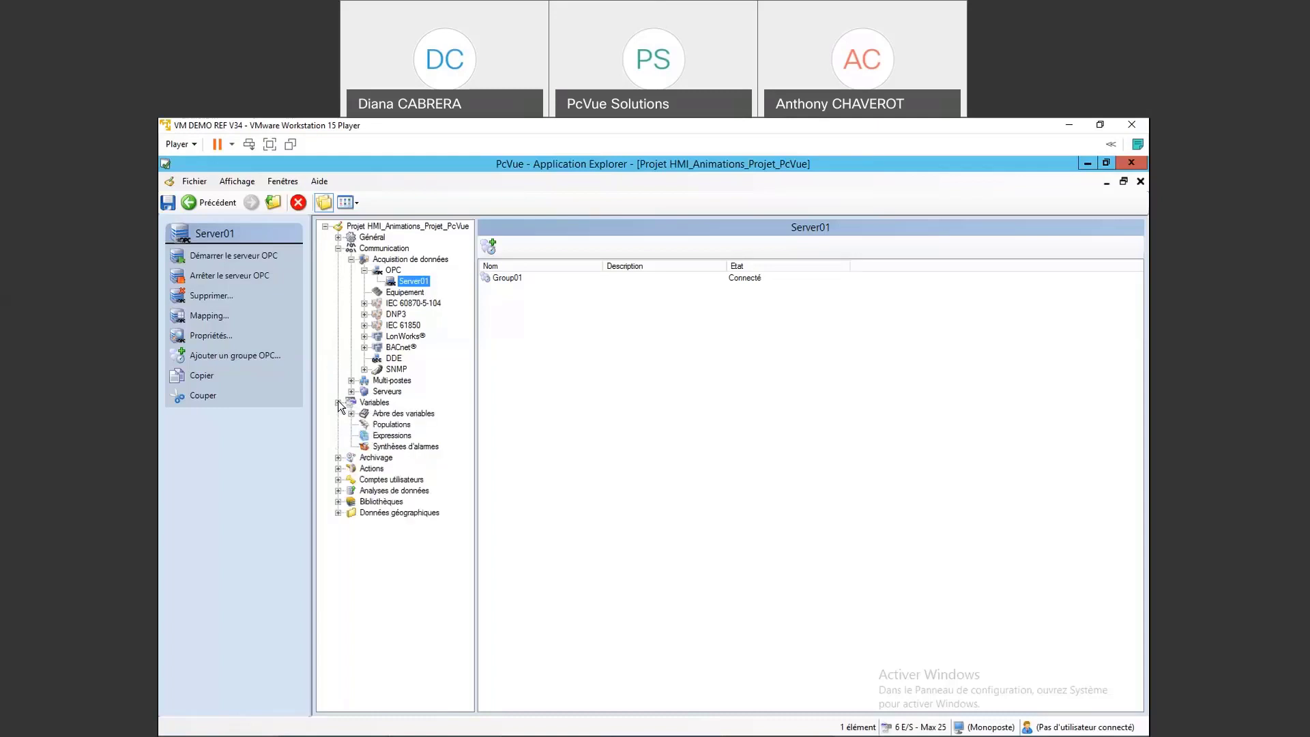
click(352, 413)
click(376, 425)
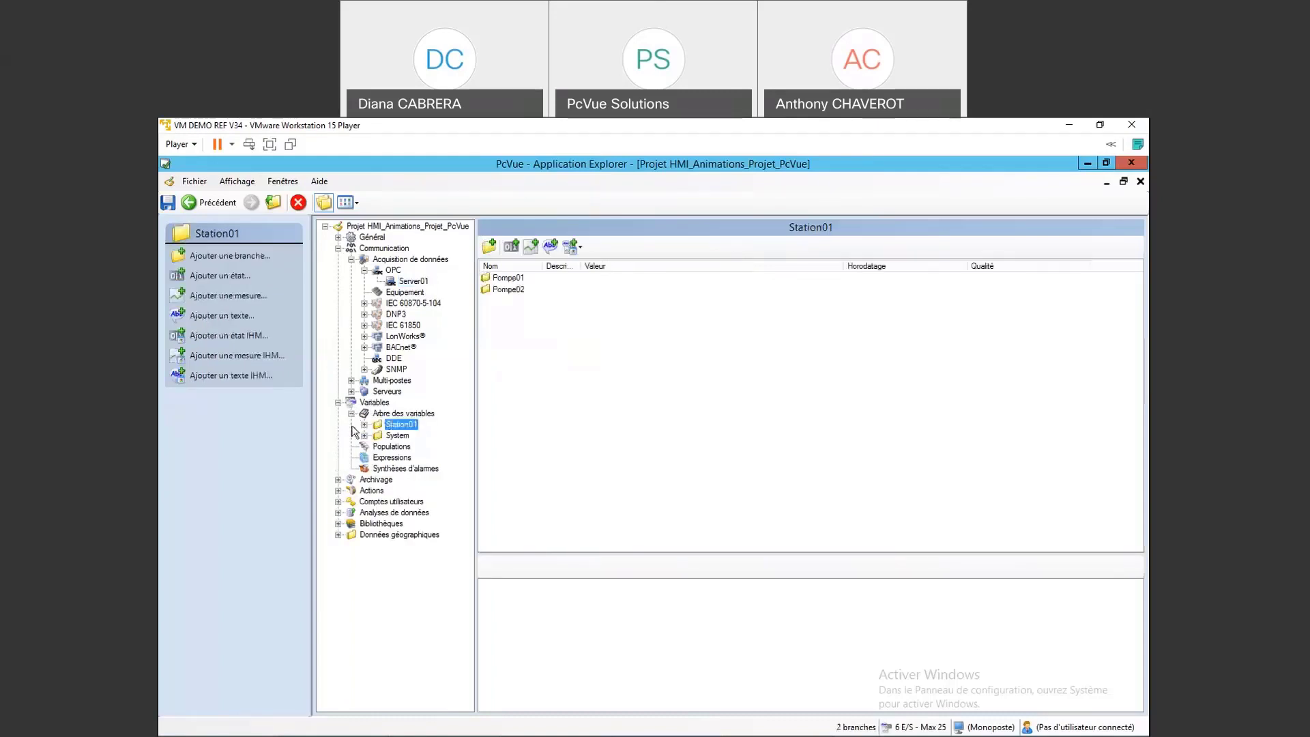
click(364, 424)
click(414, 436)
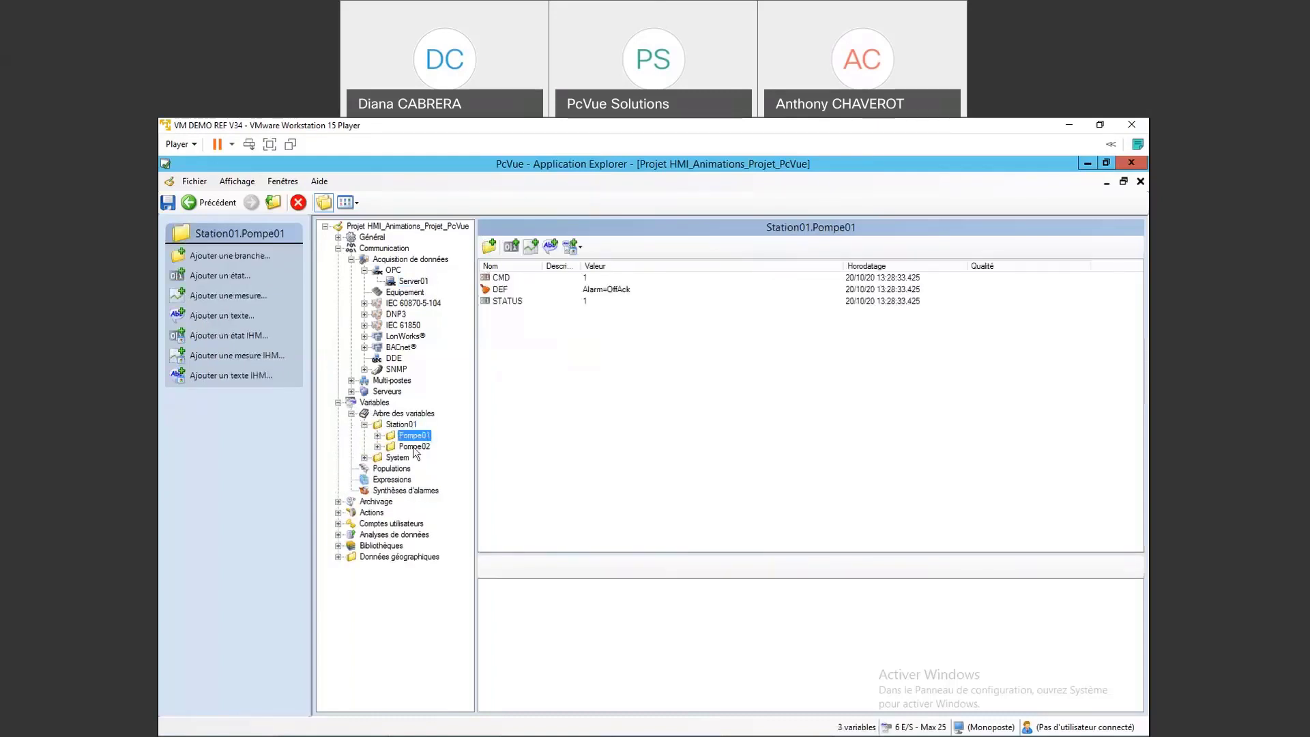
Step: Examine Pompe01's CMD, DEF and STATUS variables, then view the matching pump items in OPC Quick Client and minimize it
click(503, 280)
click(505, 290)
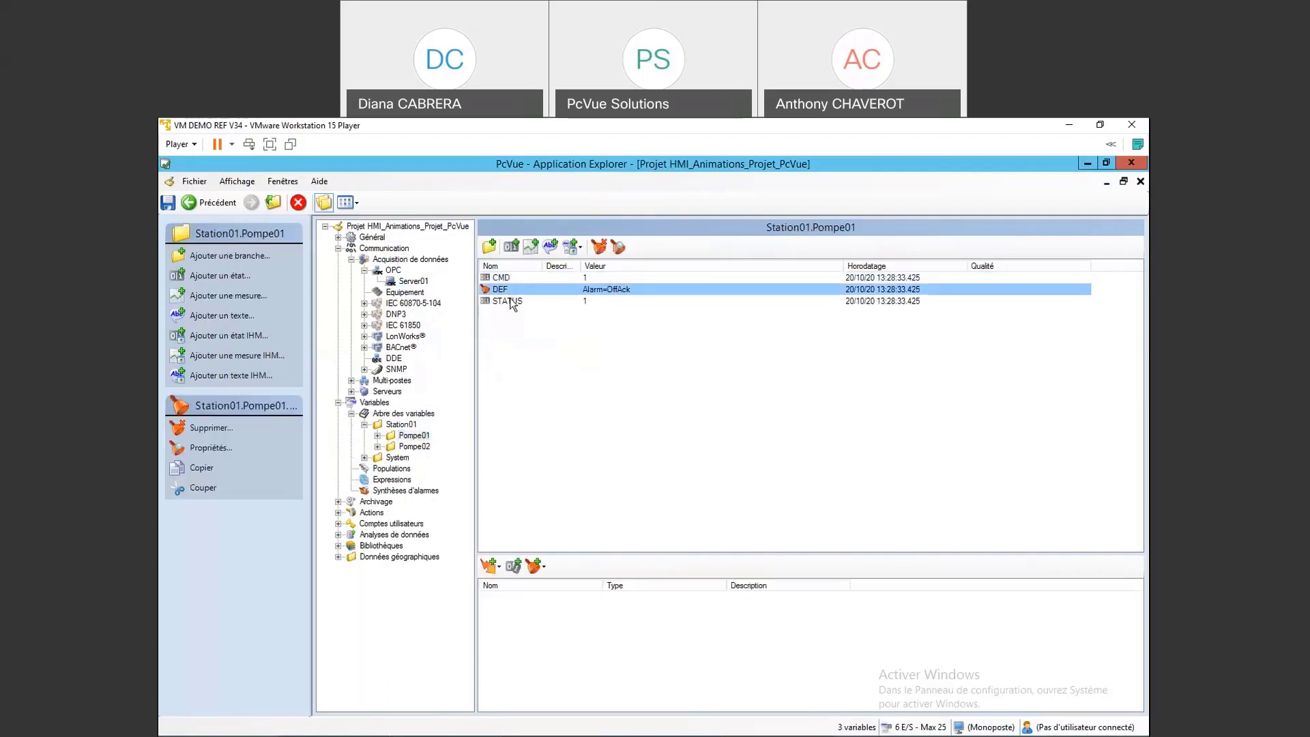
click(512, 302)
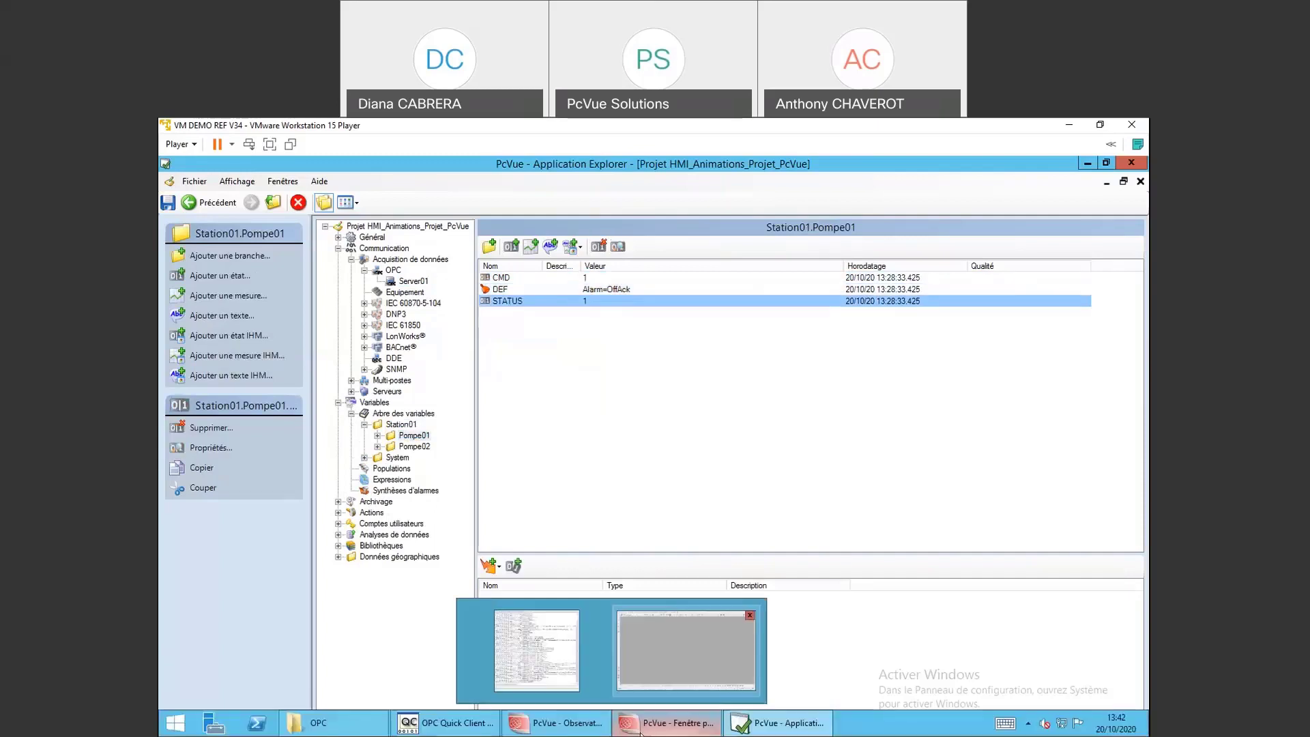
click(416, 725)
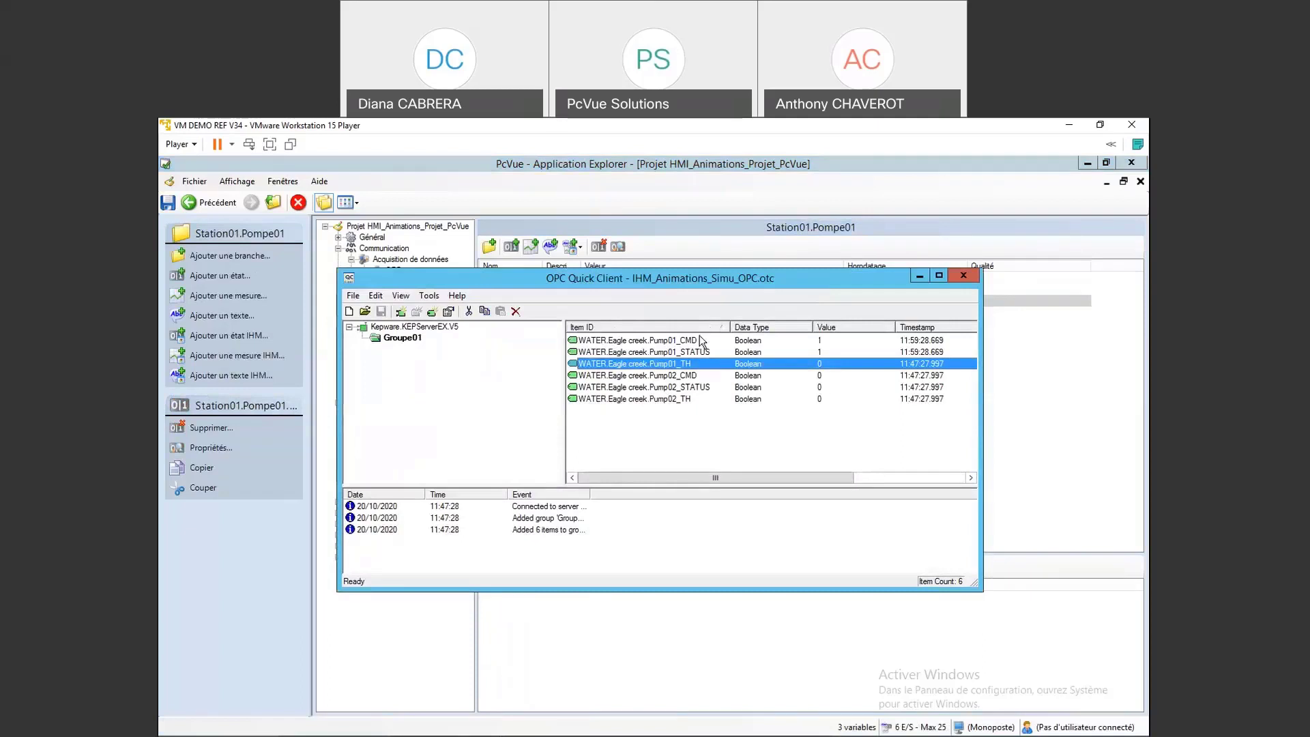
click(919, 276)
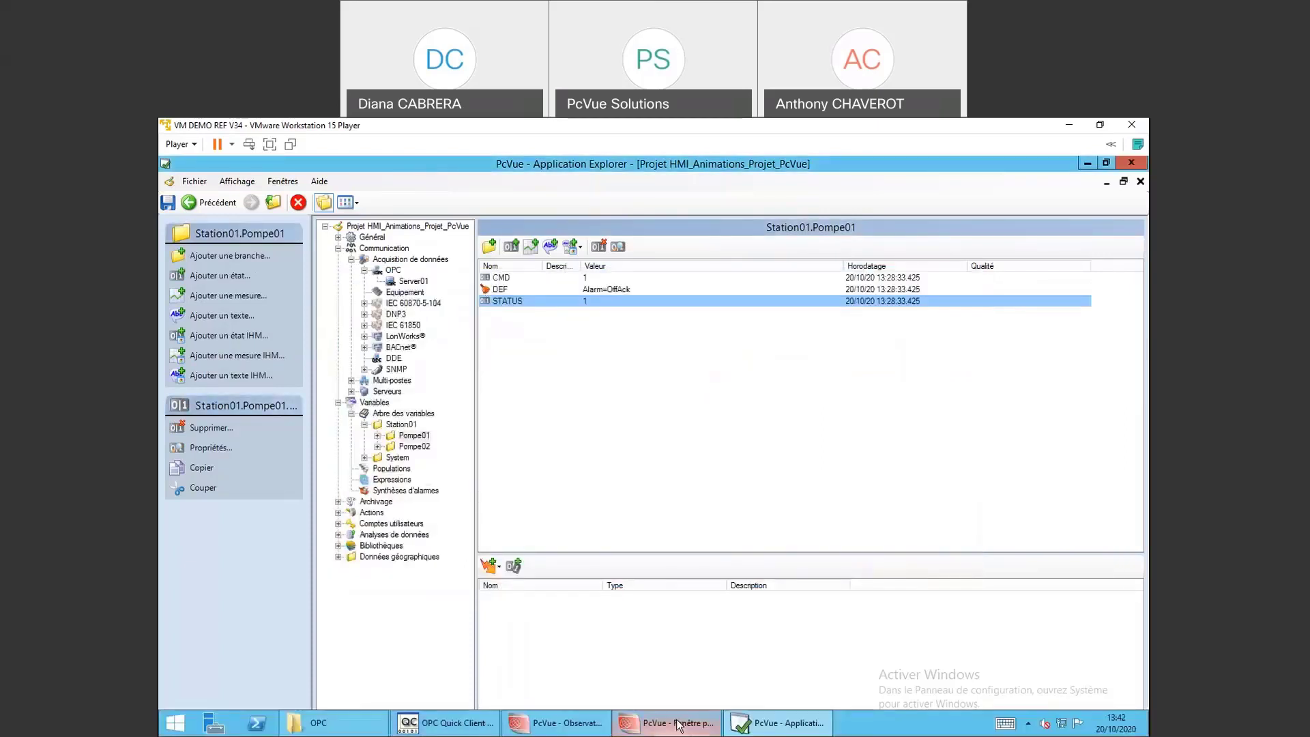
Step: Return to the PcVue main window, create a new blank mimic and shift its window slightly away from the workspace corner
click(679, 729)
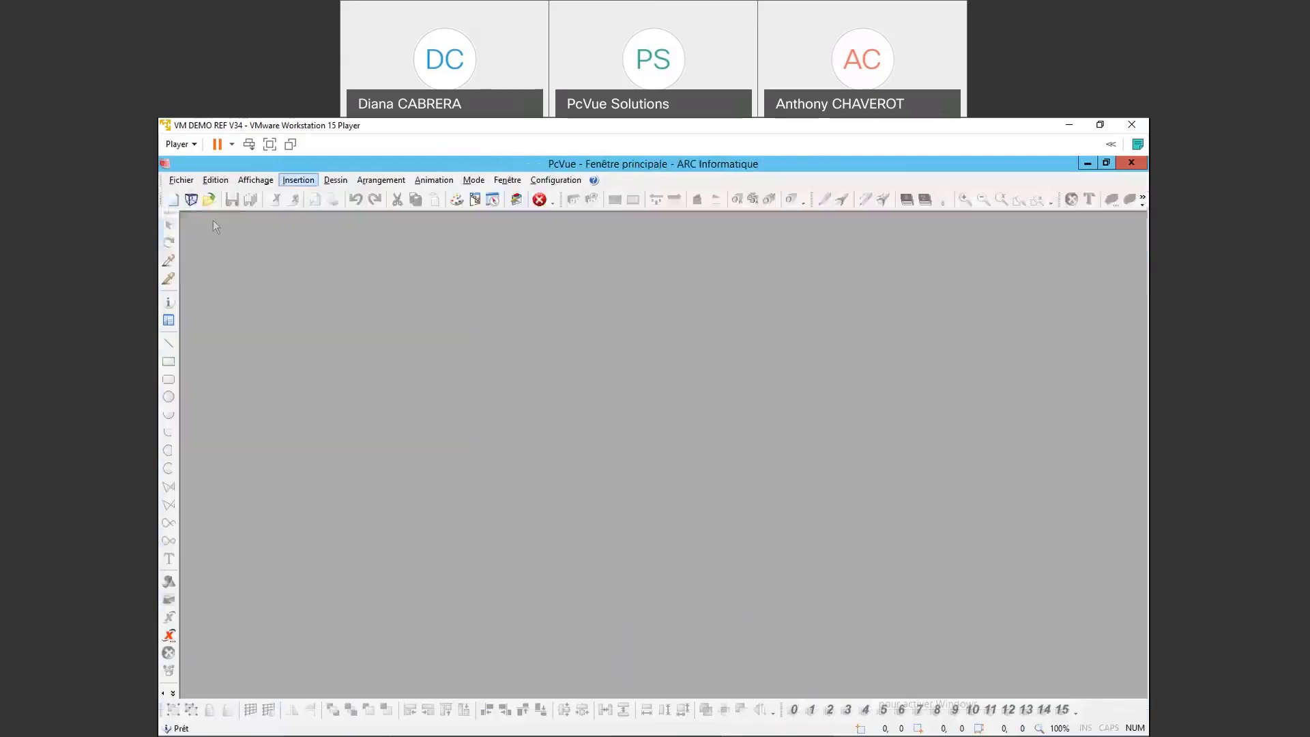
click(172, 200)
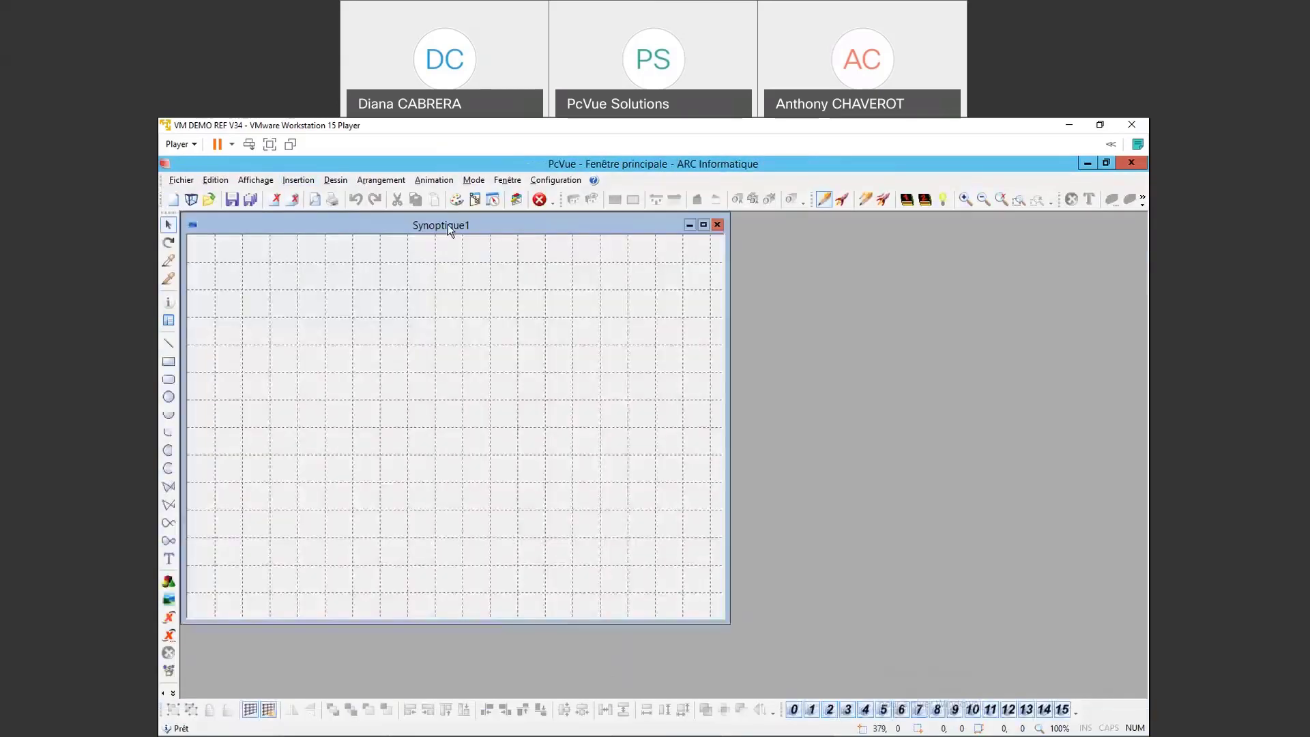
drag(449, 233, 483, 232)
Step: Add the text "Pompe" near the upper-left corner of the new mimic
click(169, 558)
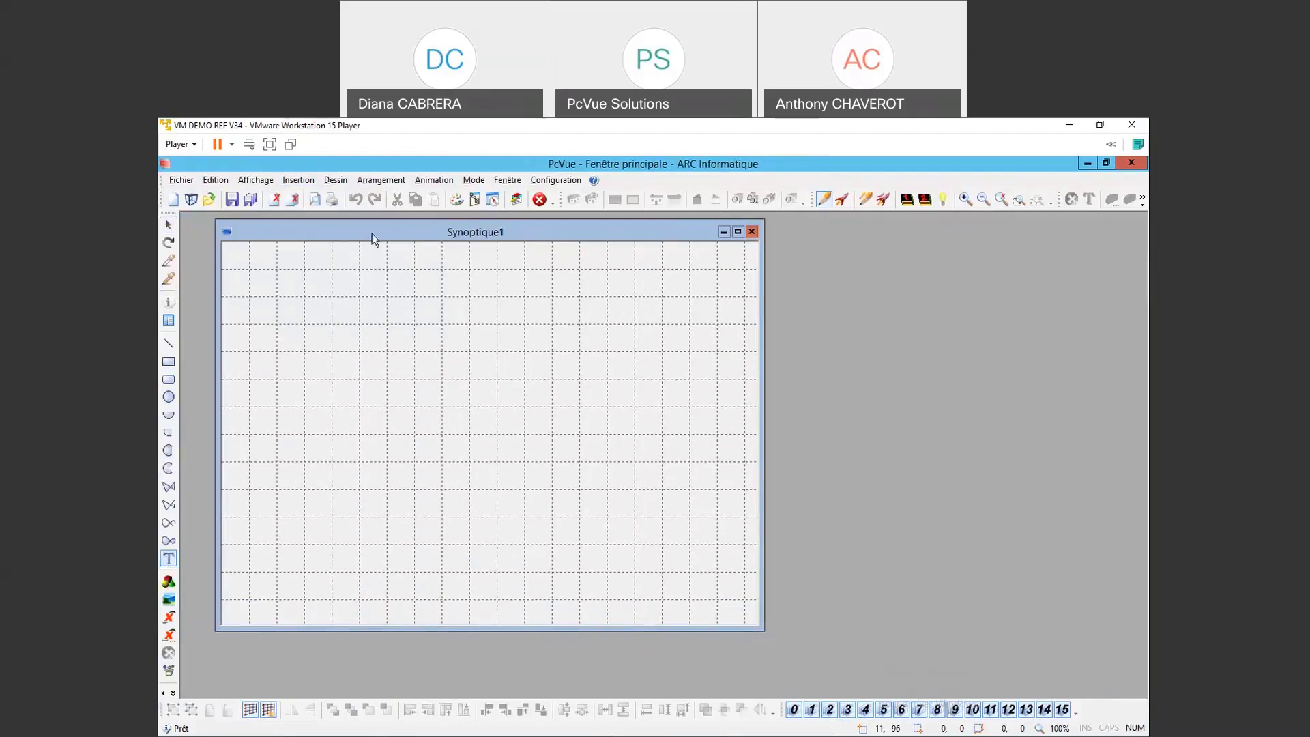
click(296, 294)
text(Pompe)
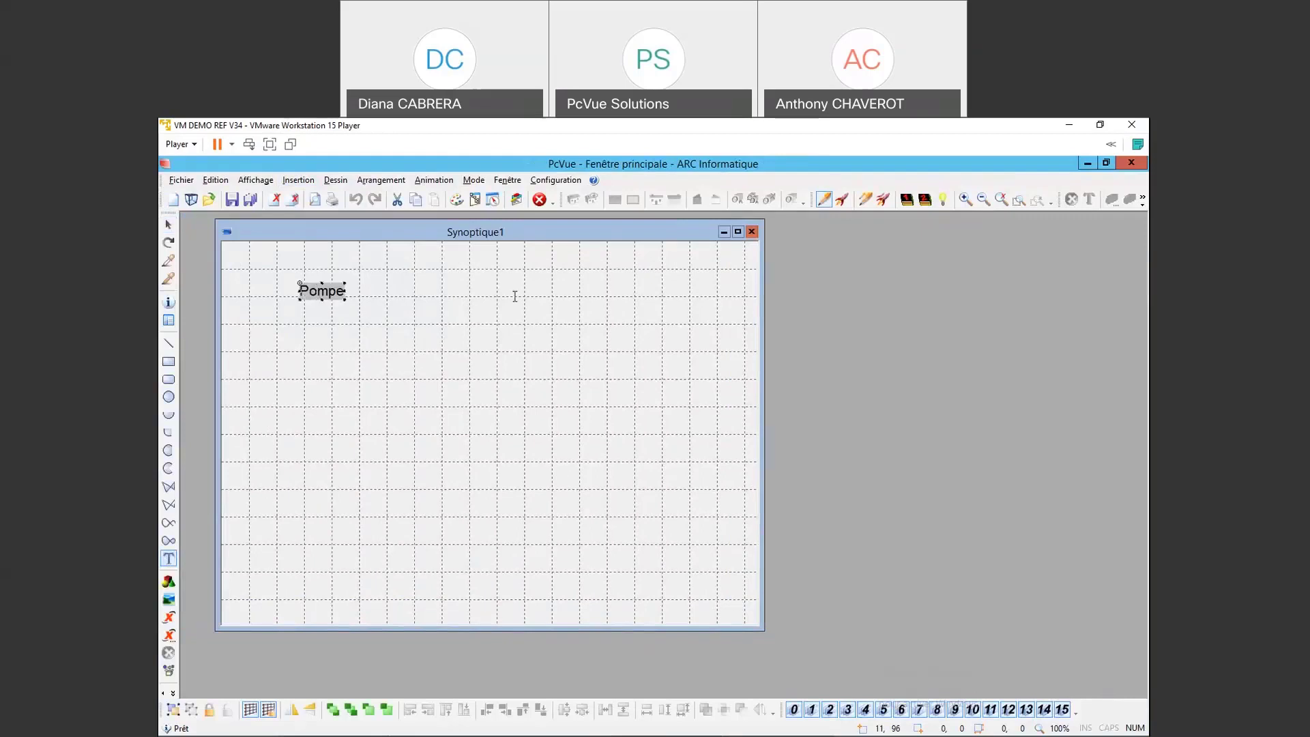
click(466, 337)
click(465, 337)
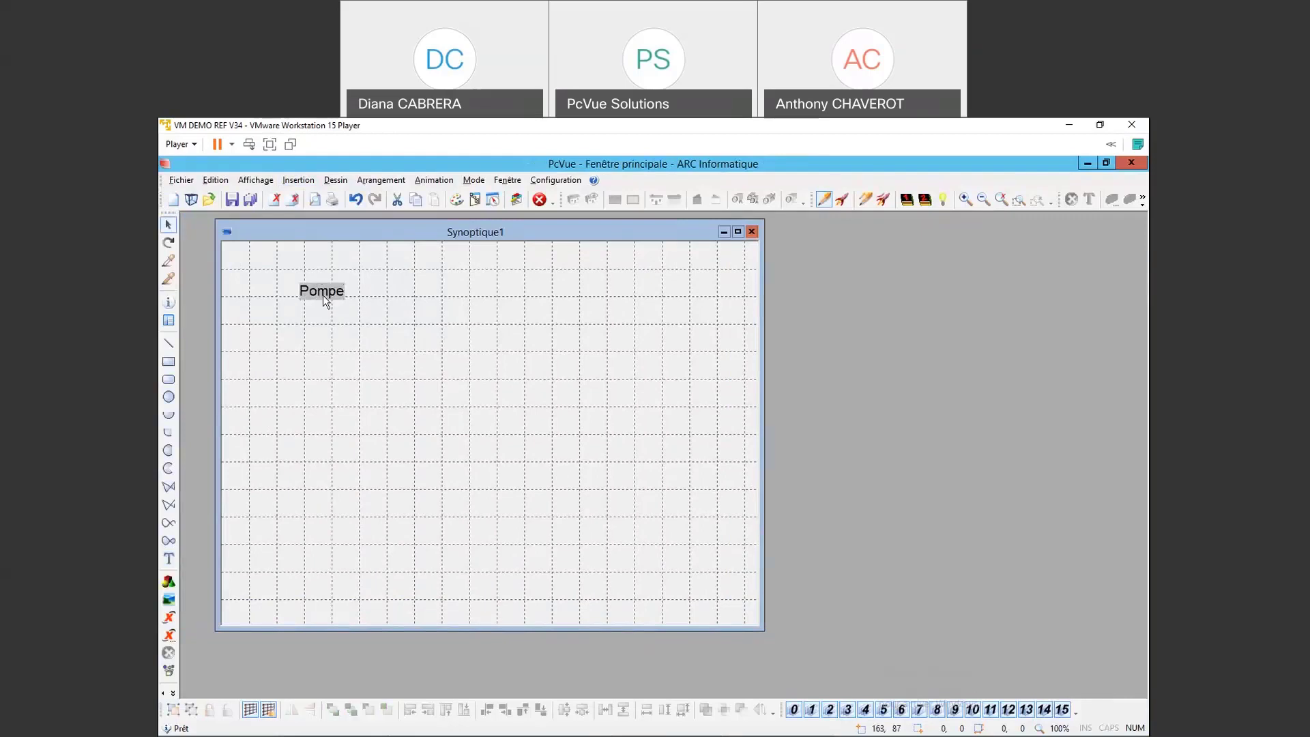
click(322, 295)
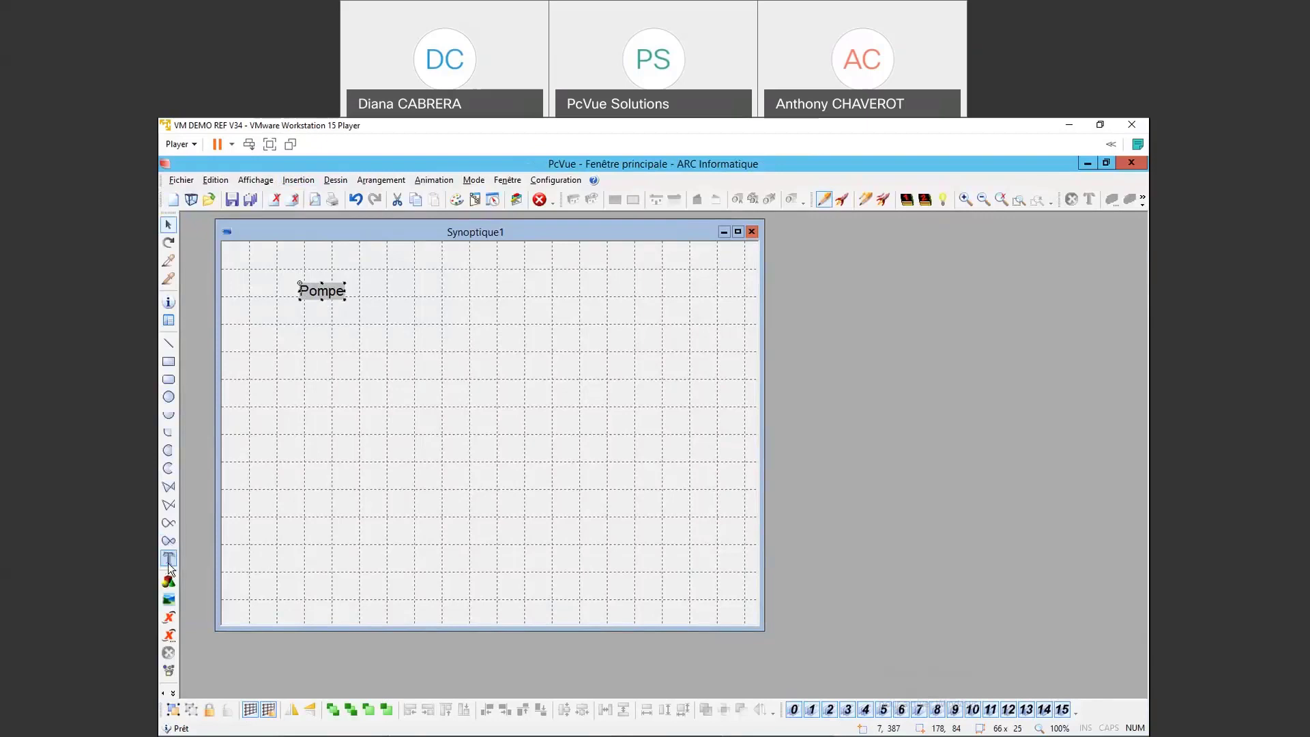
click(329, 304)
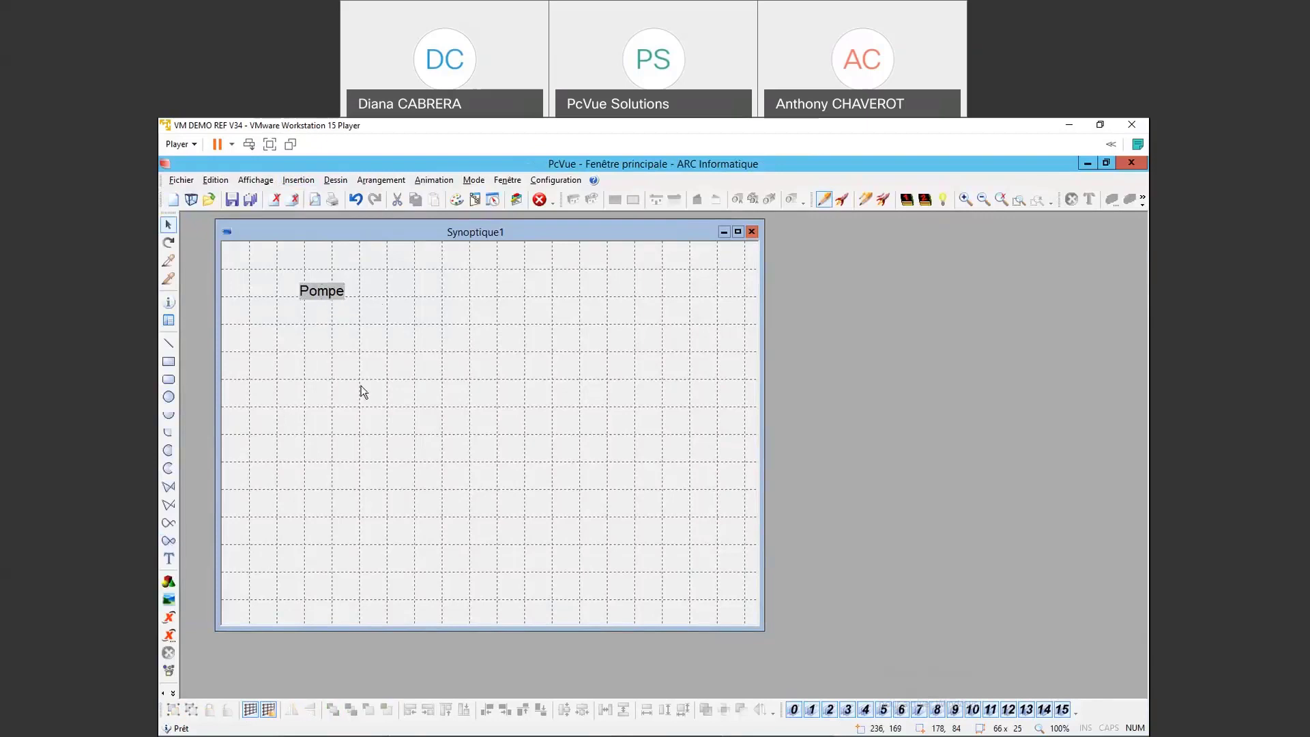
Step: Add the text label "CMD" just below and slightly left of the Pompe text
click(168, 559)
click(273, 328)
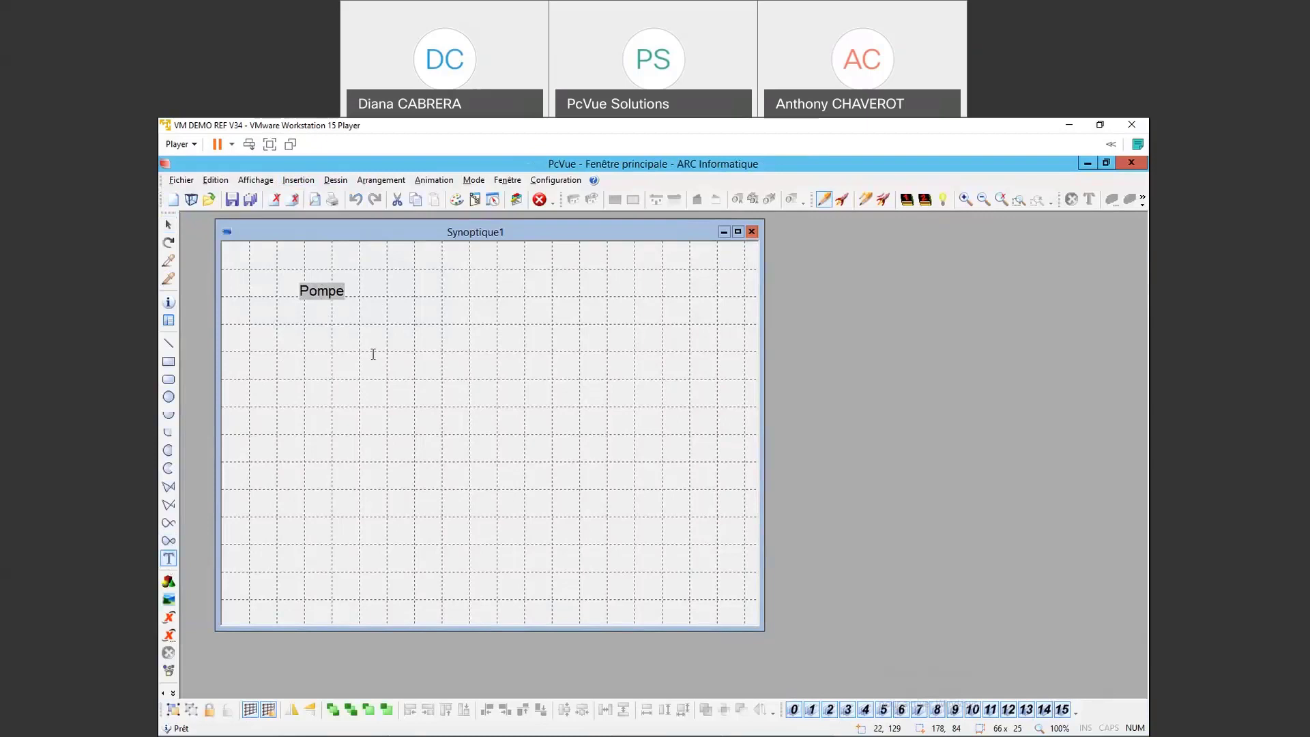
text(CMD)
key(Return)
Step: Draw a rectangle about 73 × 33 to the right of the CMD label
click(169, 361)
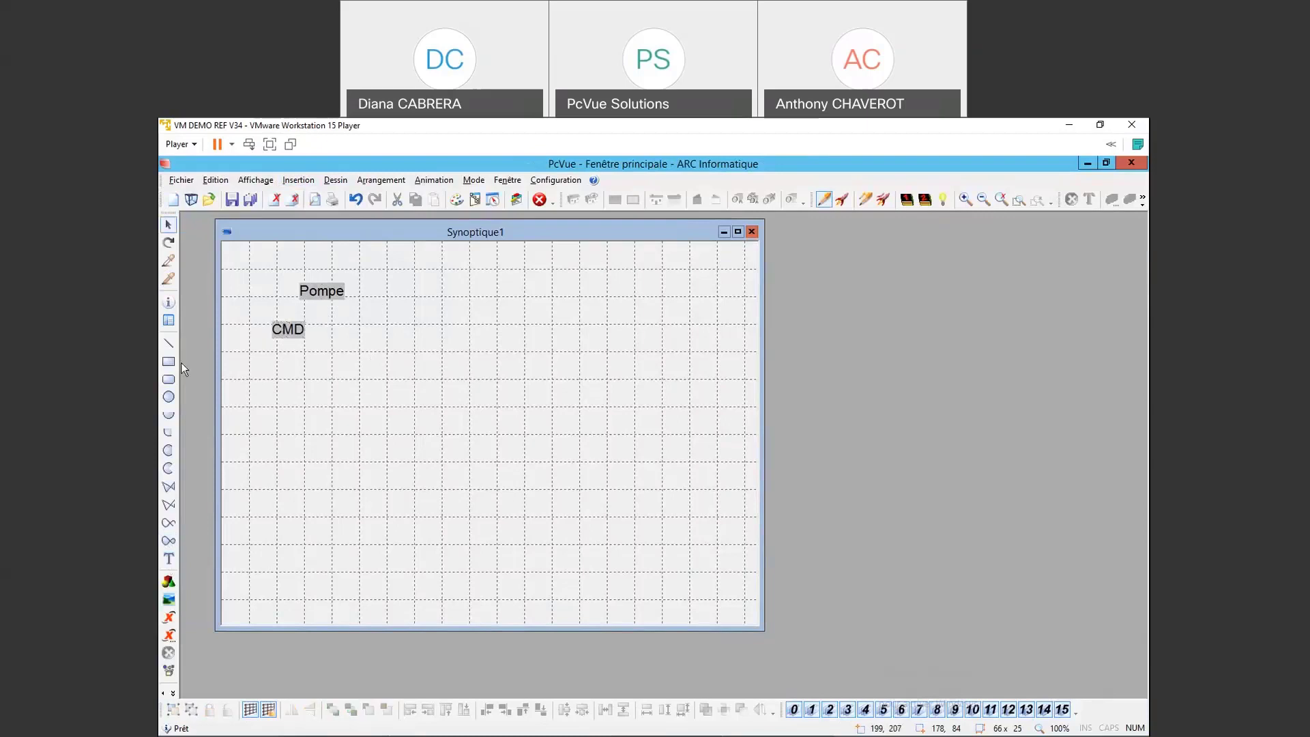
mouse_move(342, 321)
mouse_down()
mouse_move(365, 344)
mouse_move(393, 341)
mouse_up()
key(Escape)
Step: Review the rectangle's drawing (Dessin) and appearance (Aspect) properties and keep them as they are
double_click(362, 333)
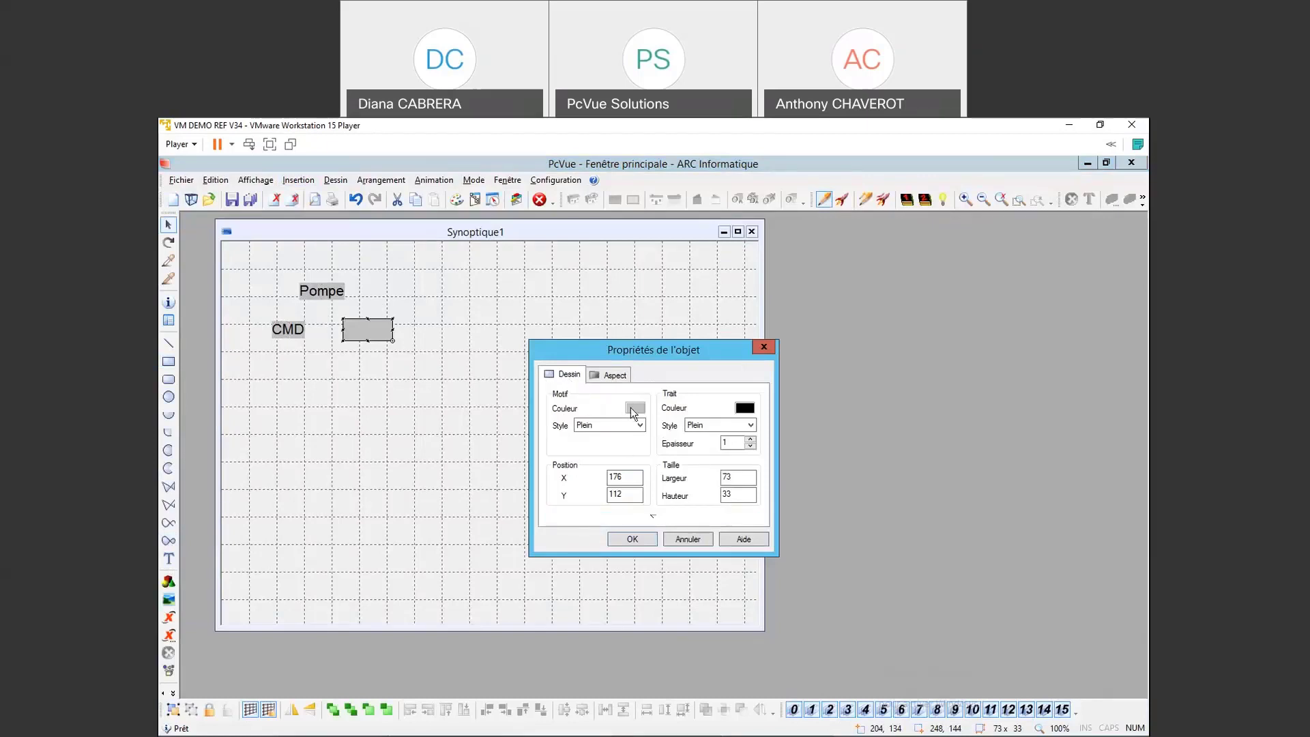
click(614, 374)
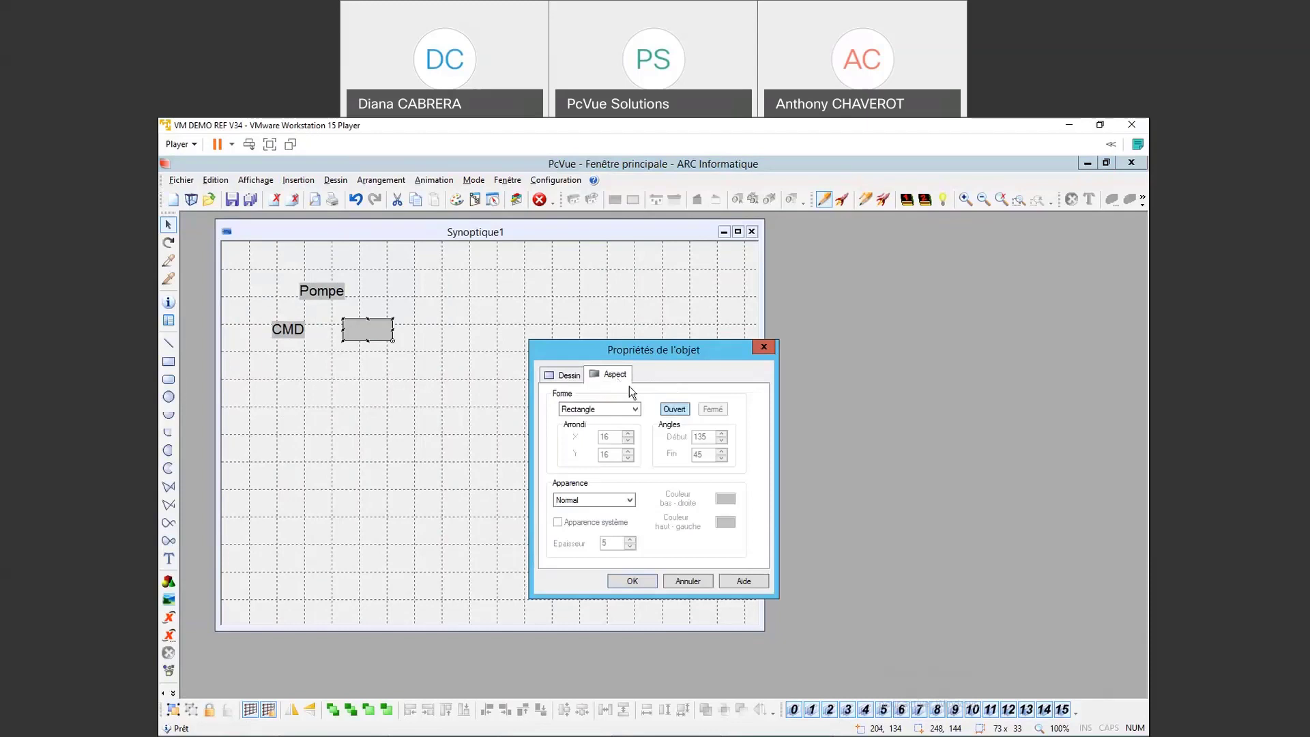
click(633, 580)
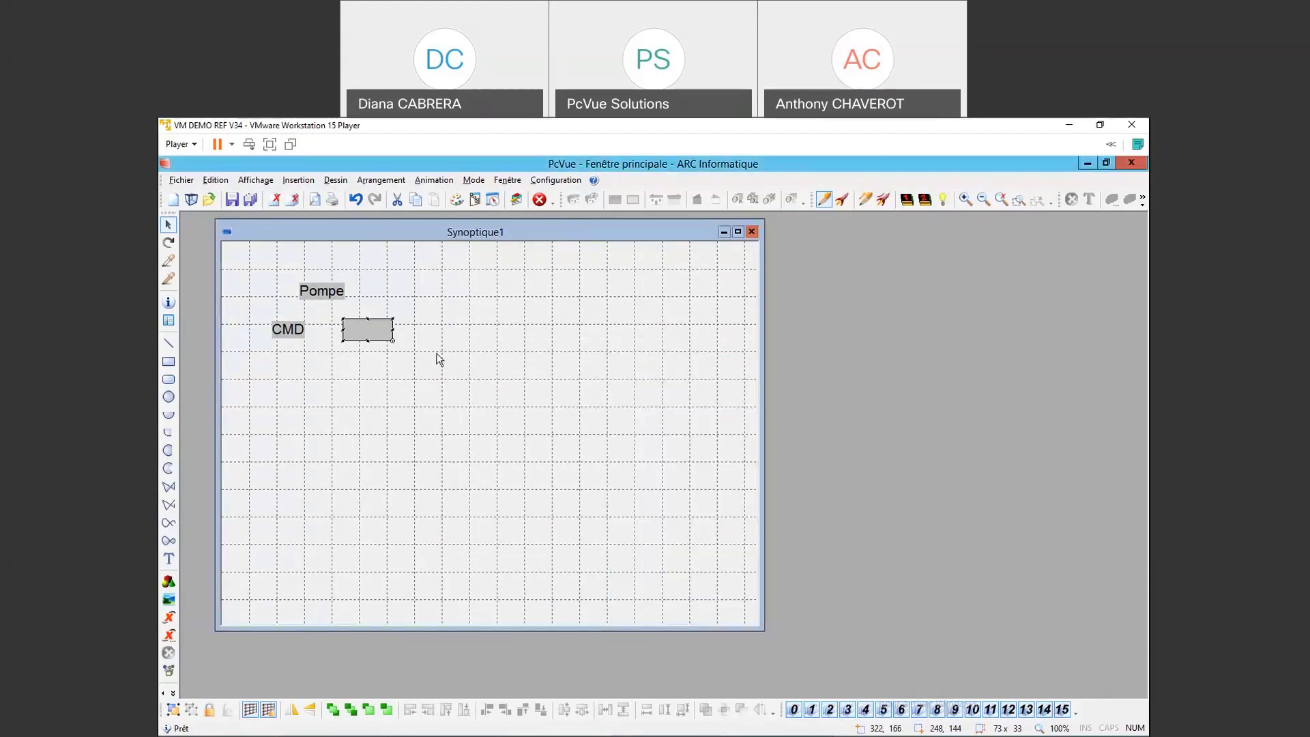
Step: Examine the animation categories available for the rectangle, then preview the mimic in run mode and return to edit mode
right_click(373, 330)
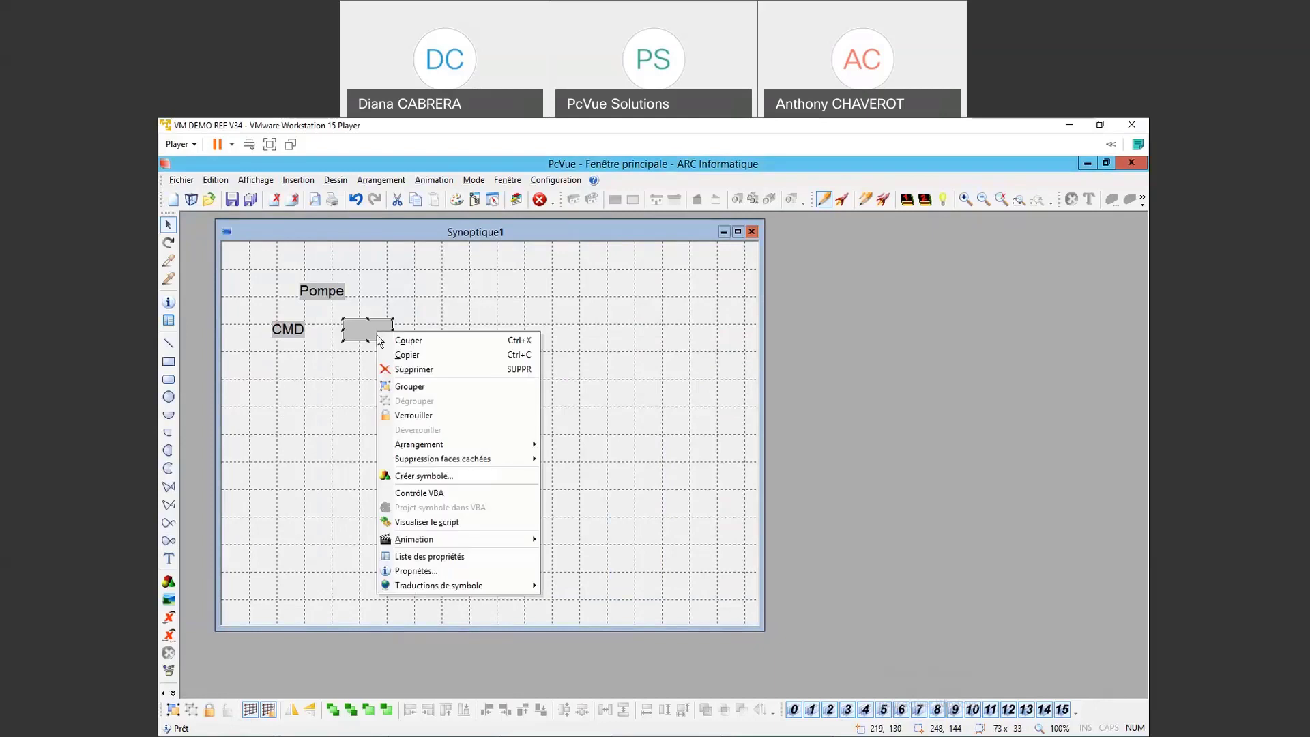
mouse_move(473, 538)
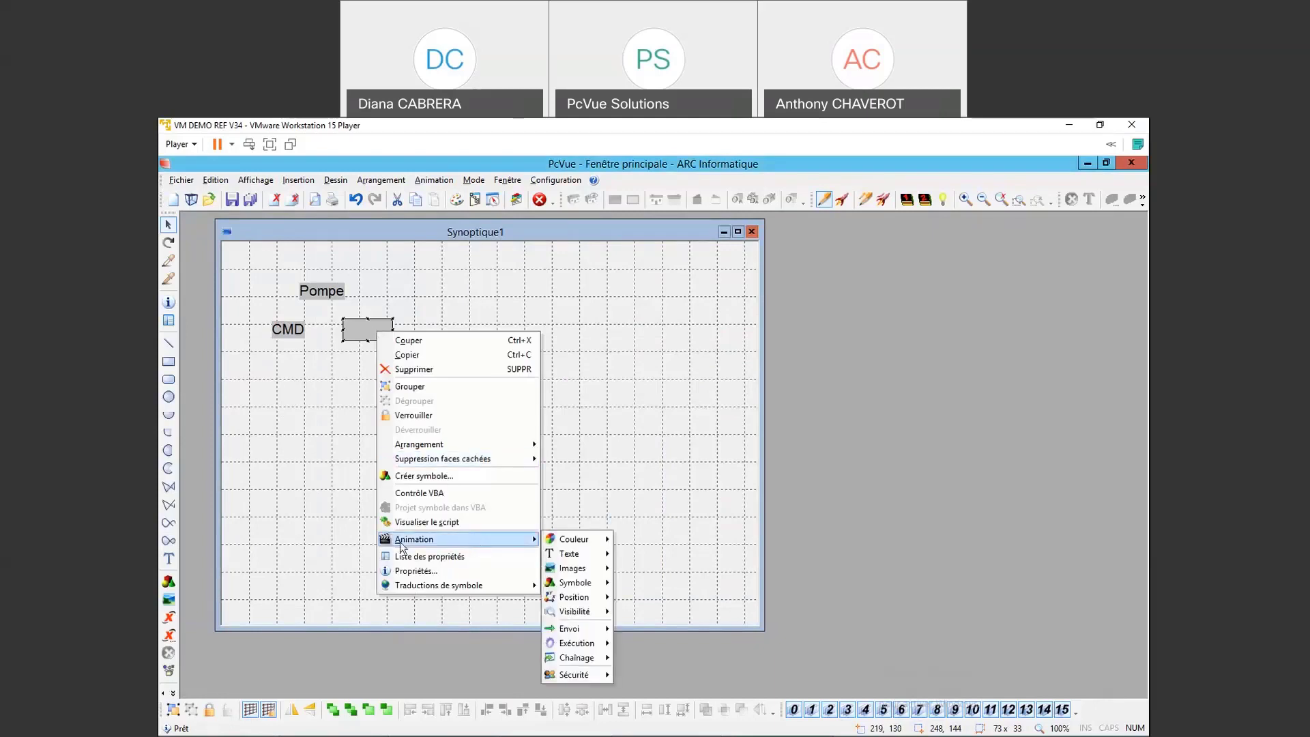
mouse_move(581, 542)
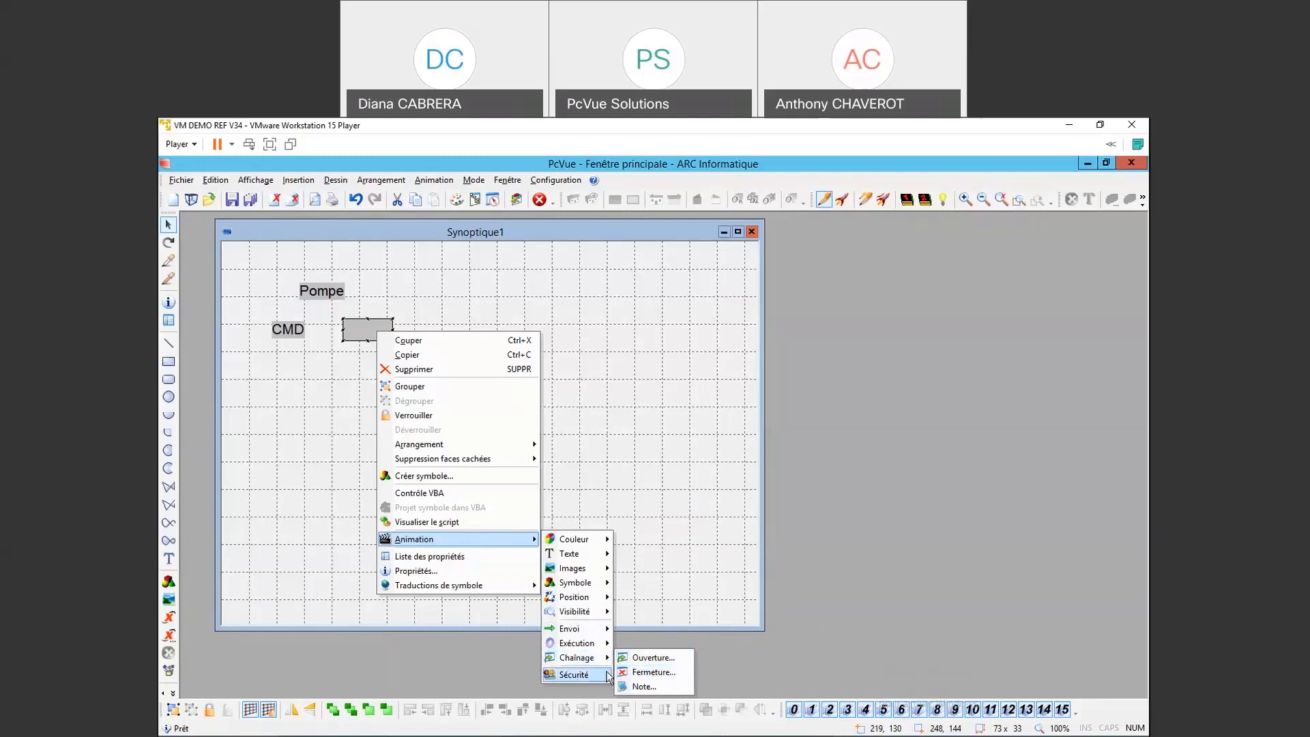
mouse_move(604, 678)
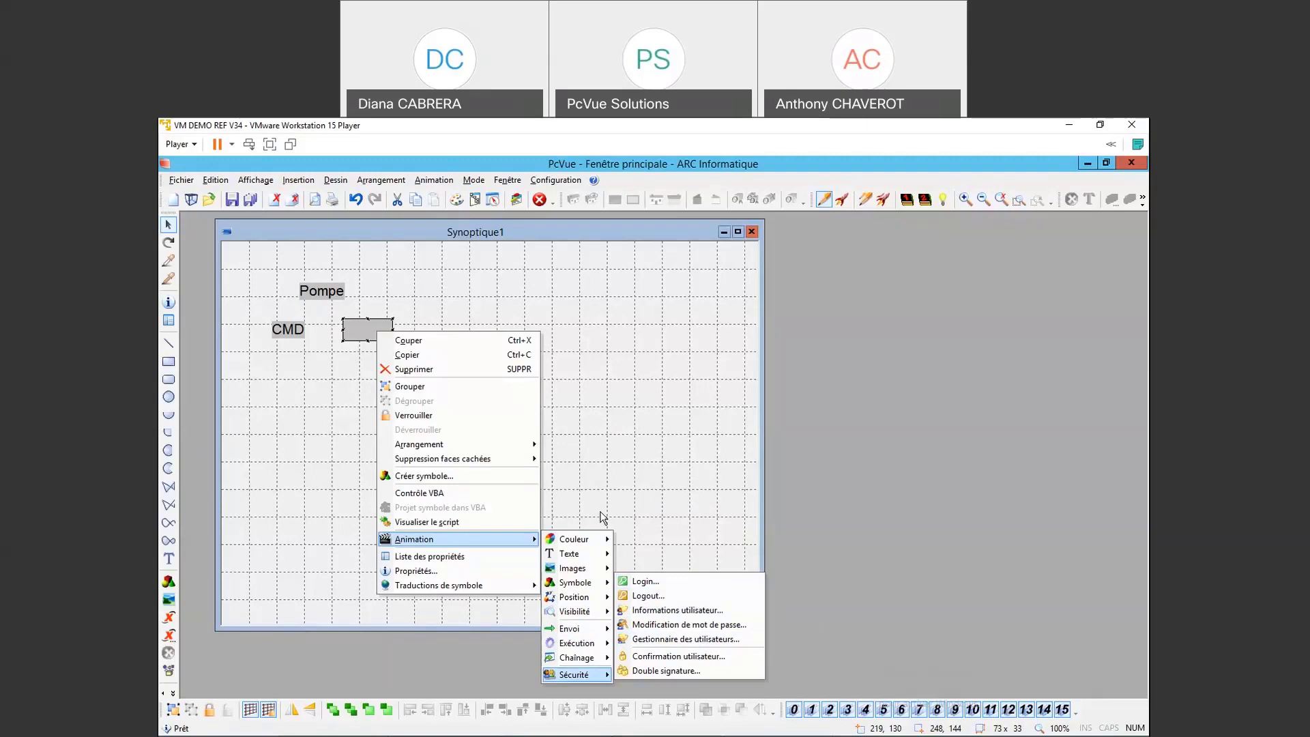
click(599, 404)
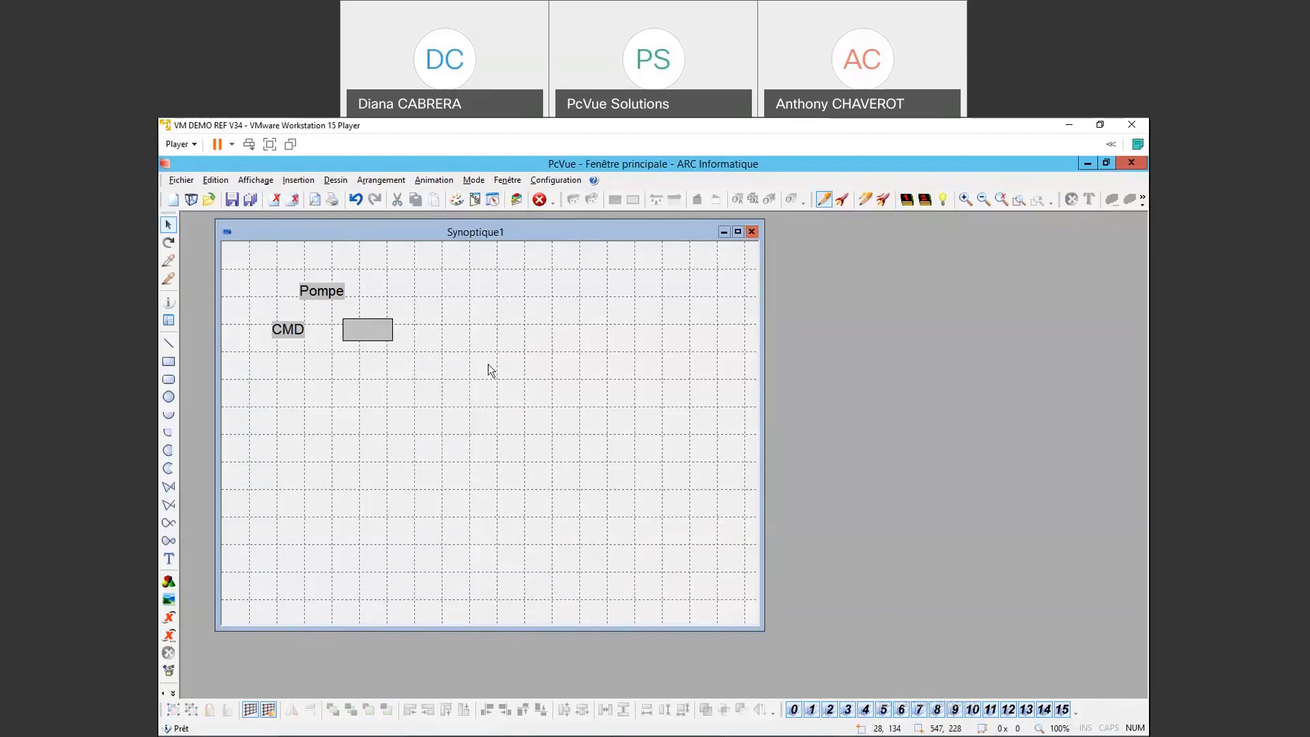
click(841, 201)
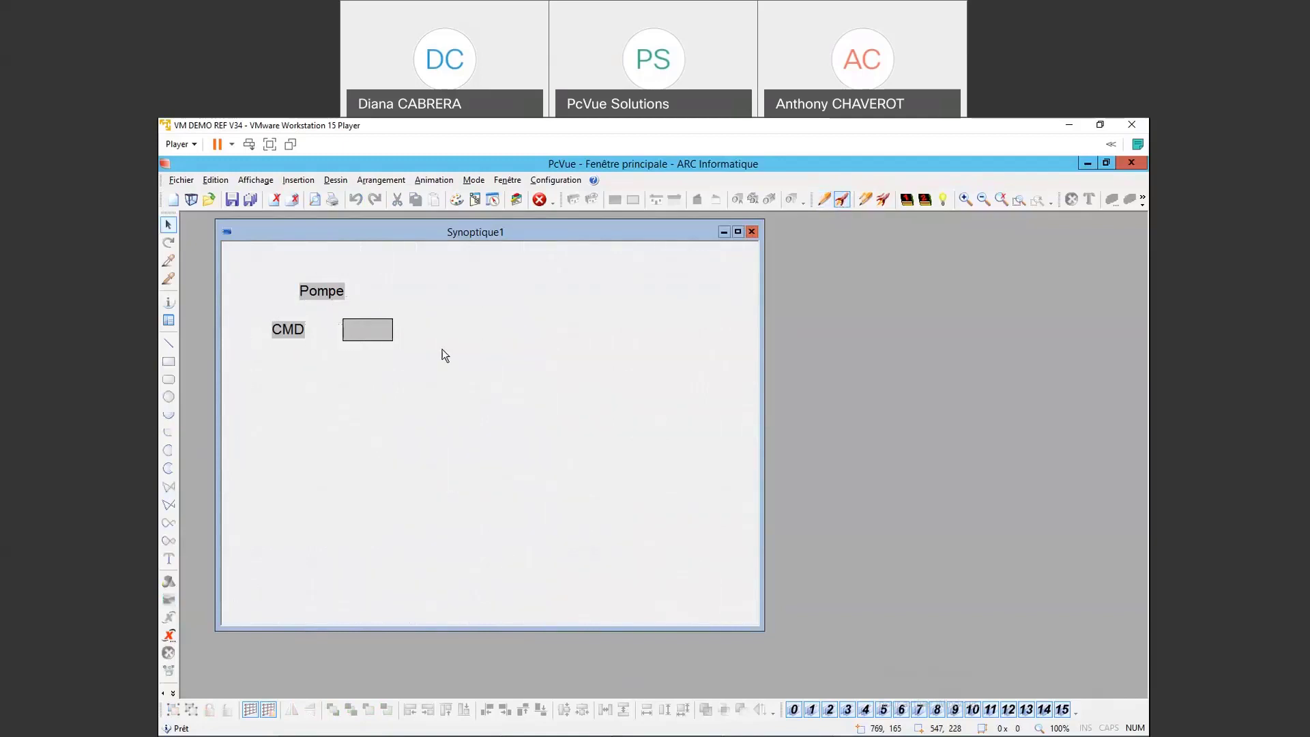
click(826, 200)
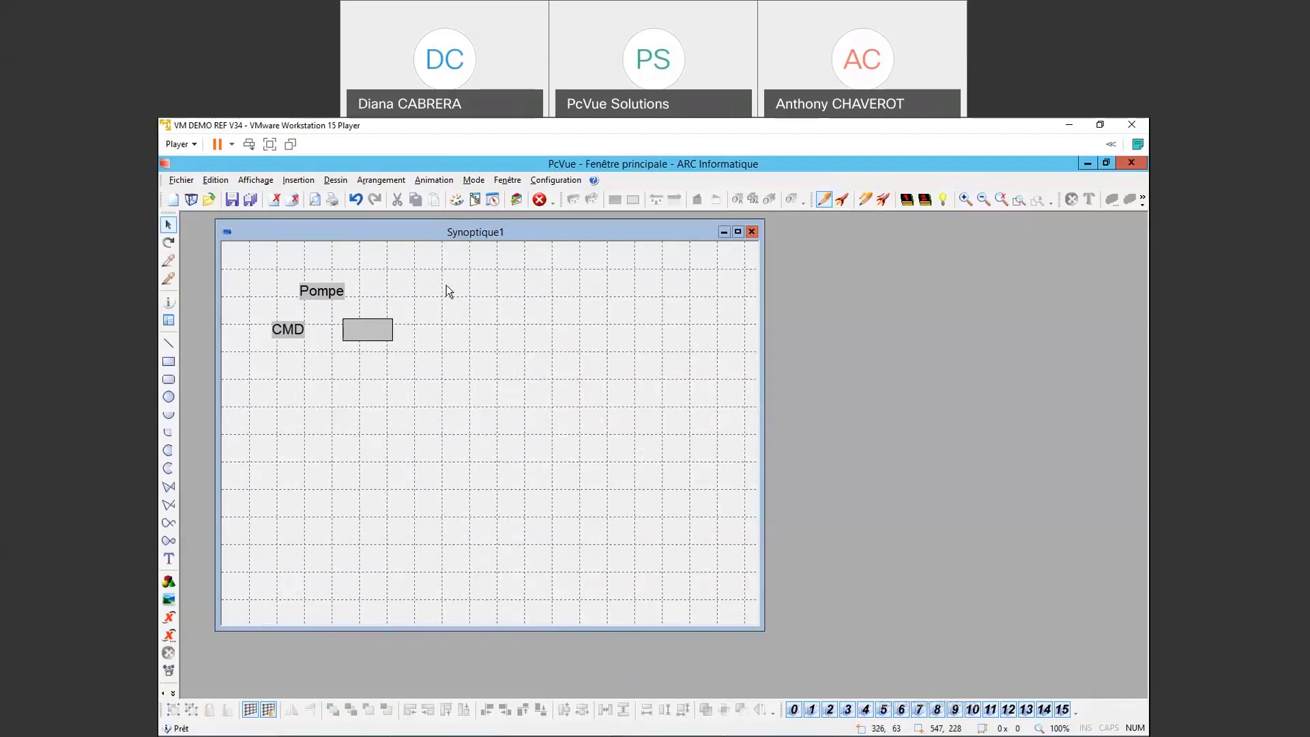
right_click(381, 325)
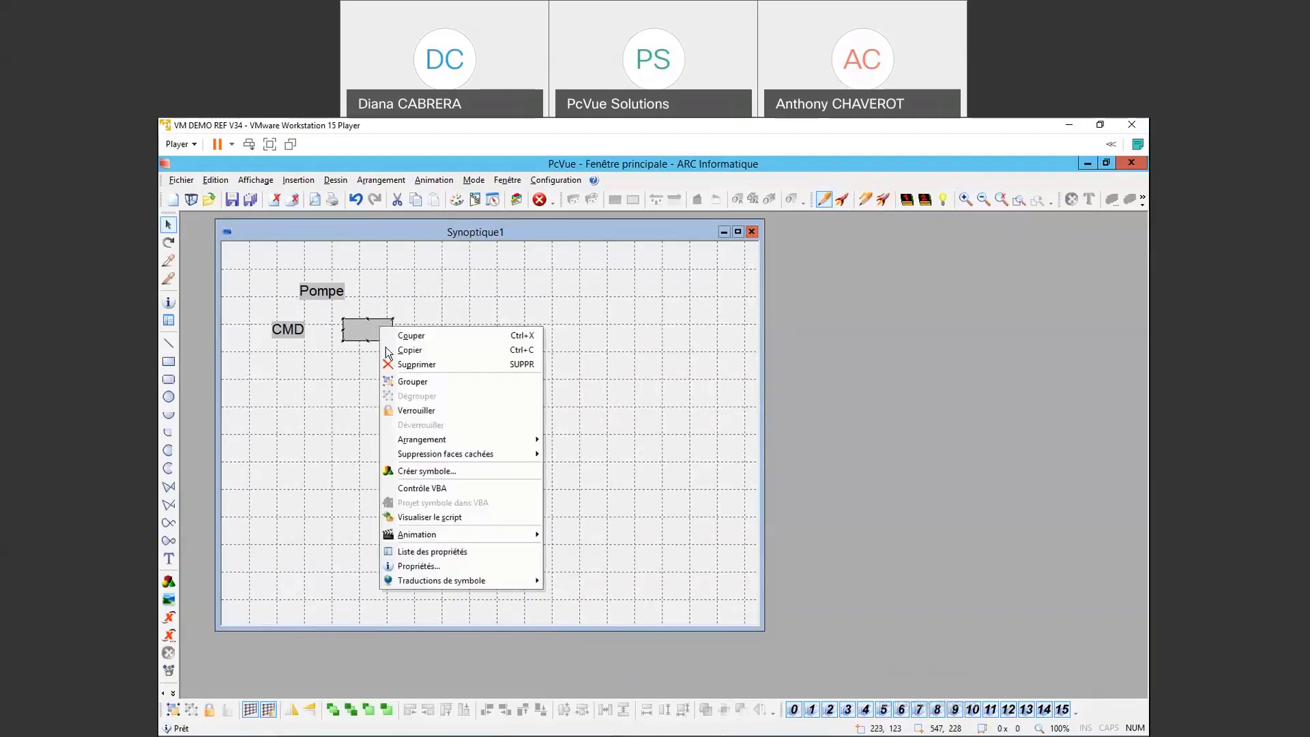
mouse_move(520, 544)
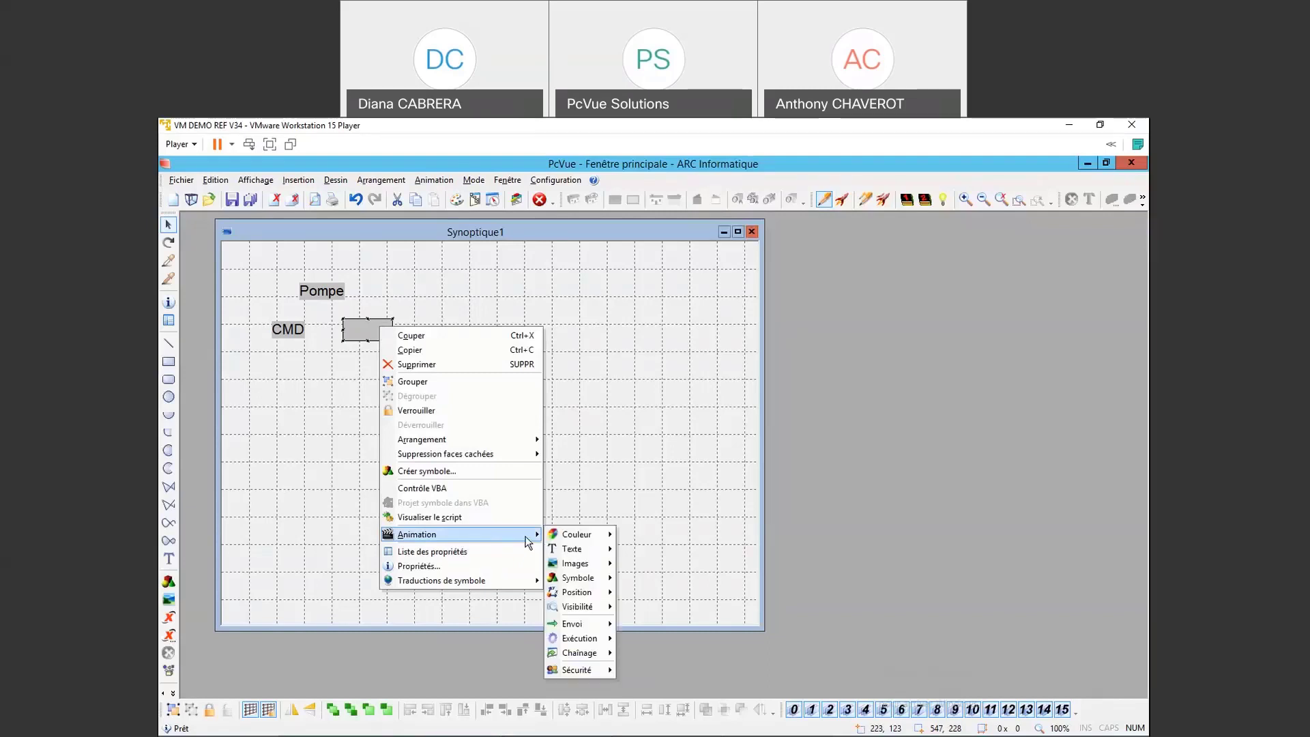
mouse_move(596, 616)
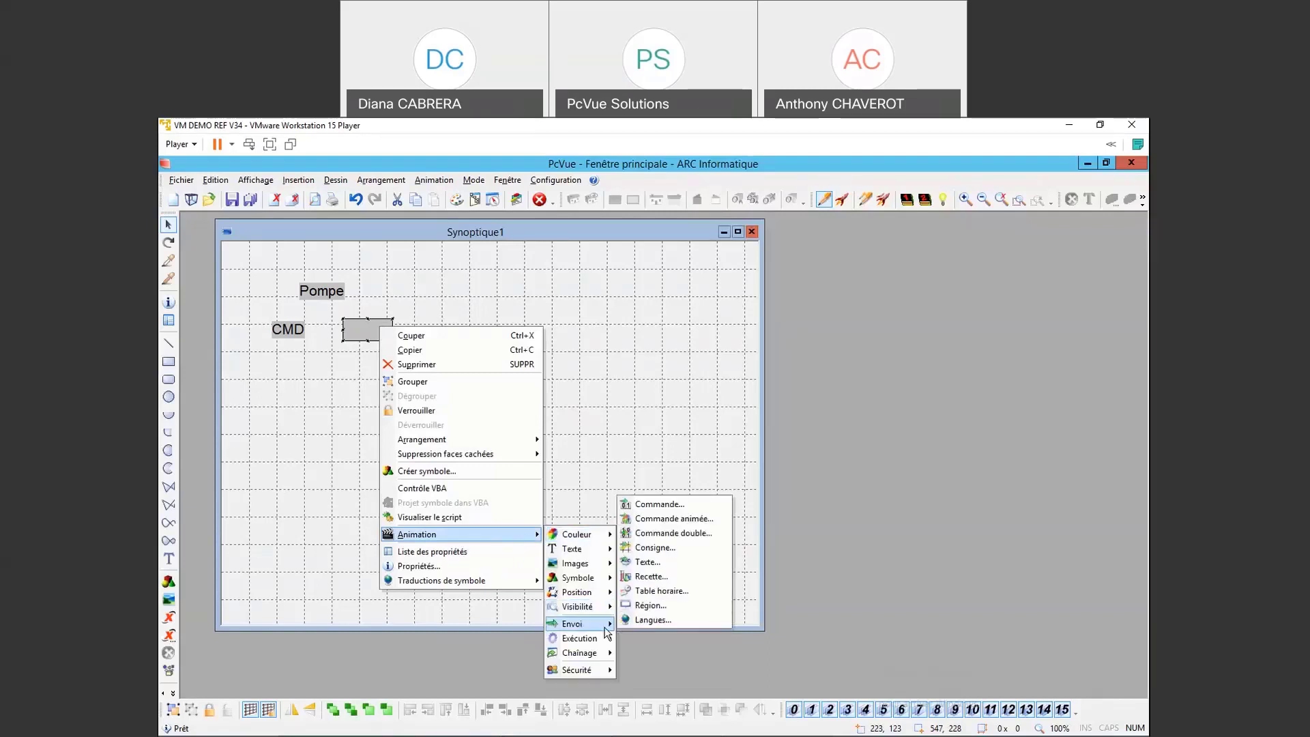
click(673, 520)
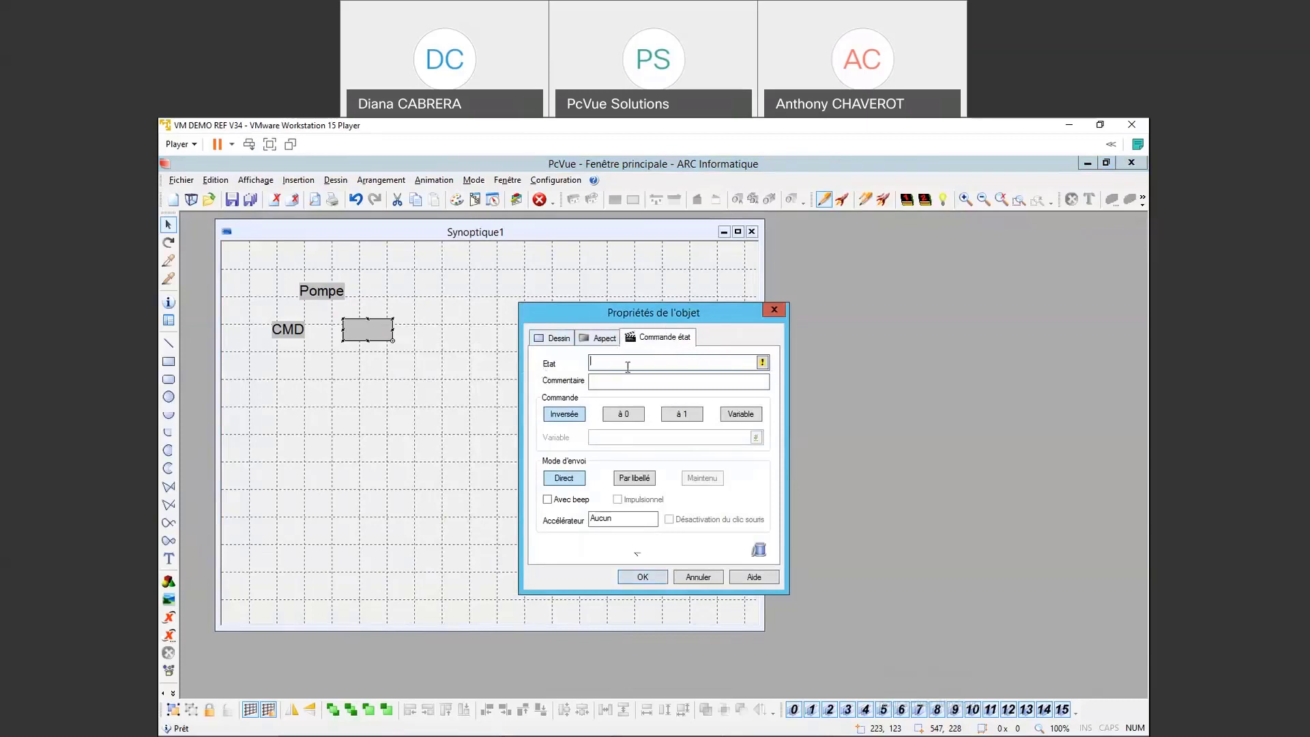
click(762, 362)
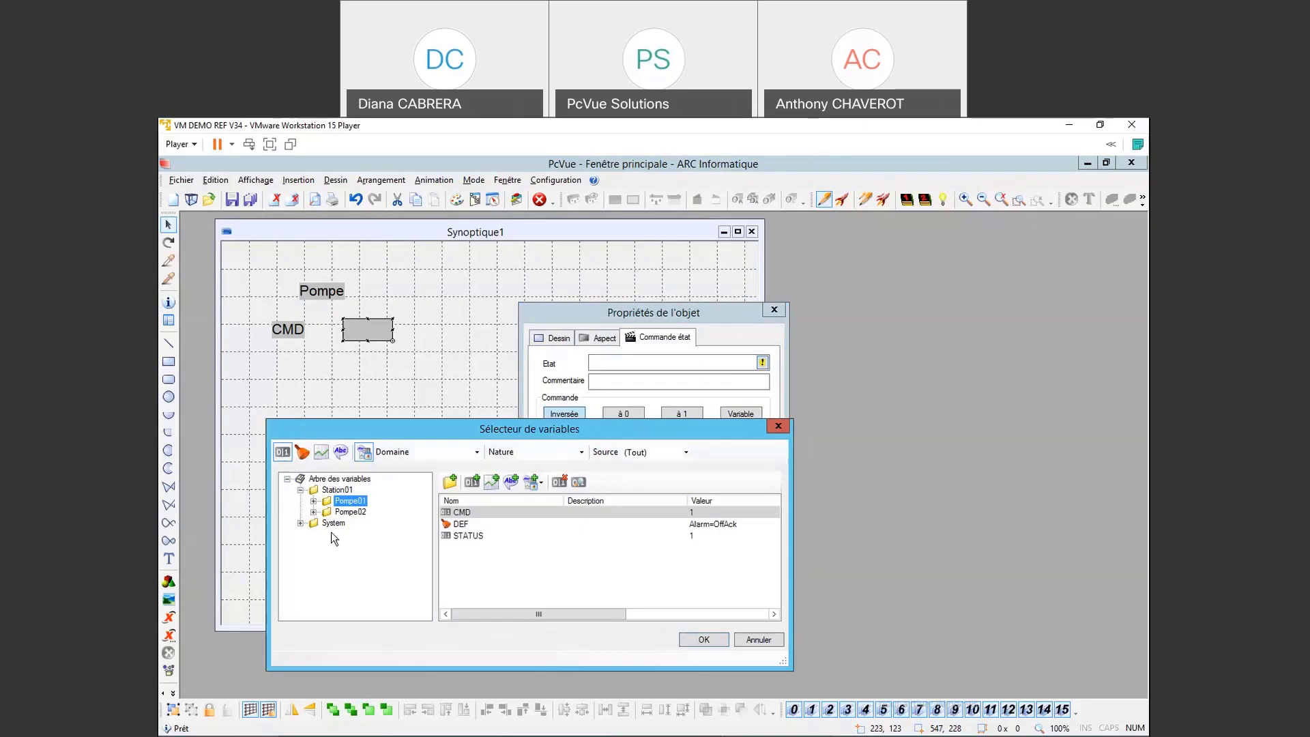
double_click(468, 515)
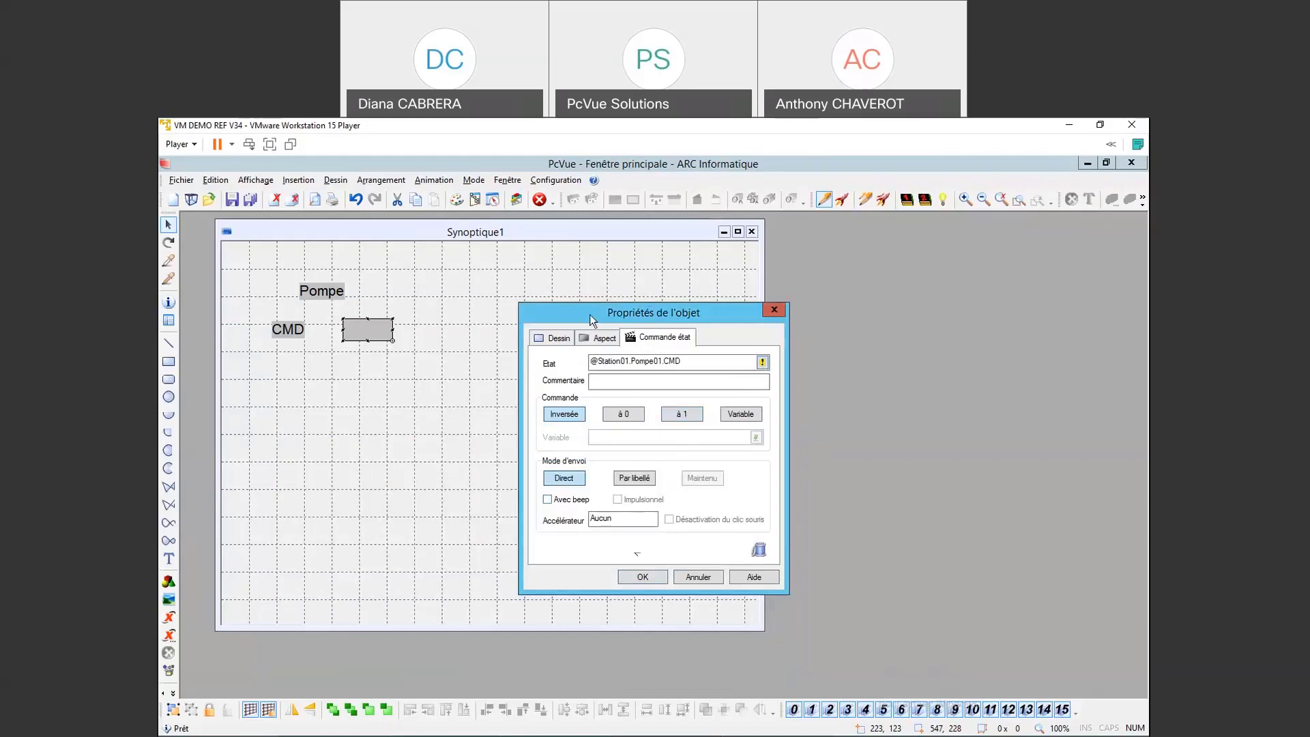
drag(584, 308, 585, 248)
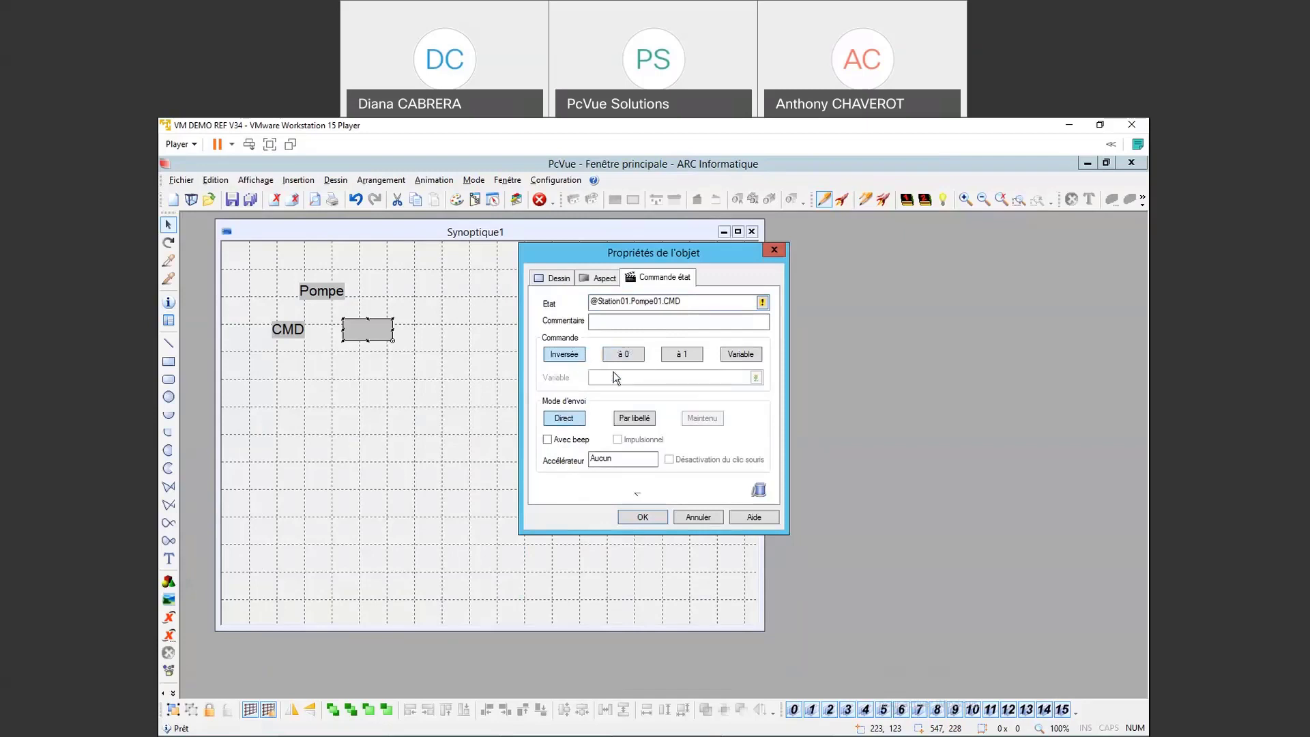
Step: Set the command to "à 0" in Impulsionnel mode with a duration of 0 seconds
click(740, 354)
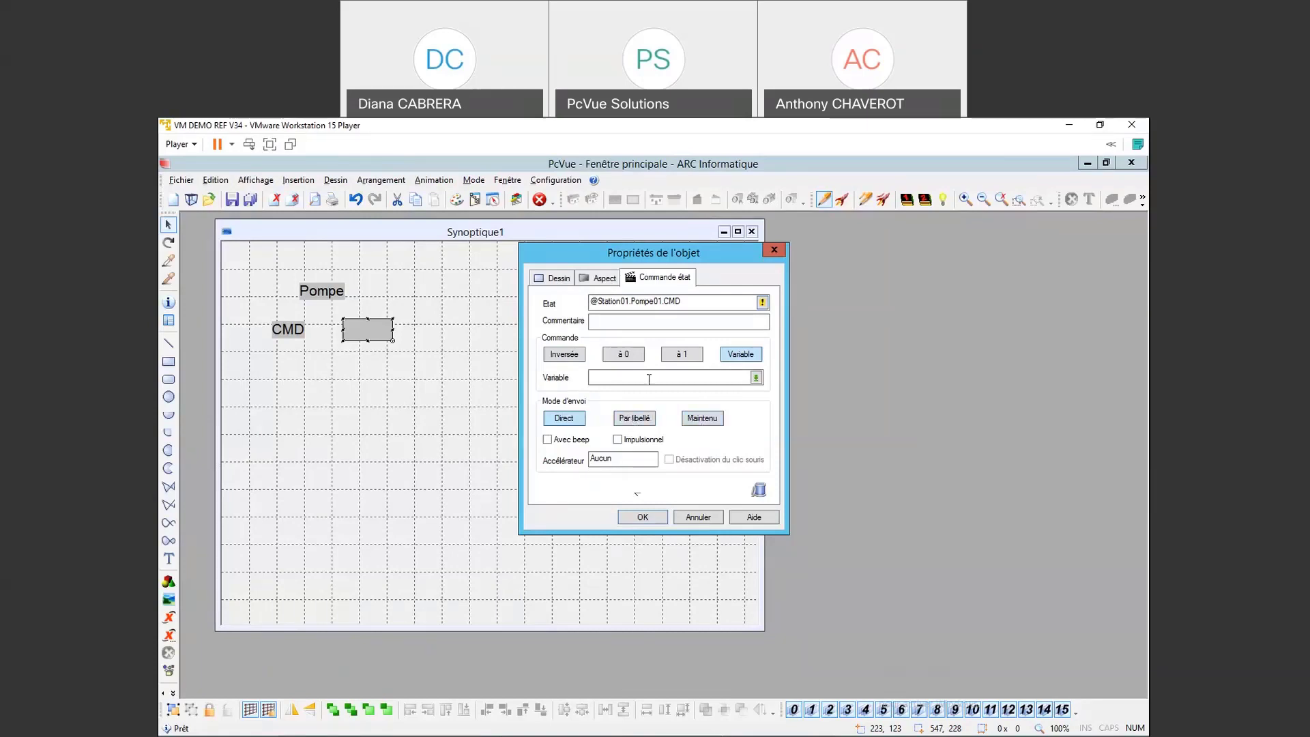
click(623, 357)
click(619, 440)
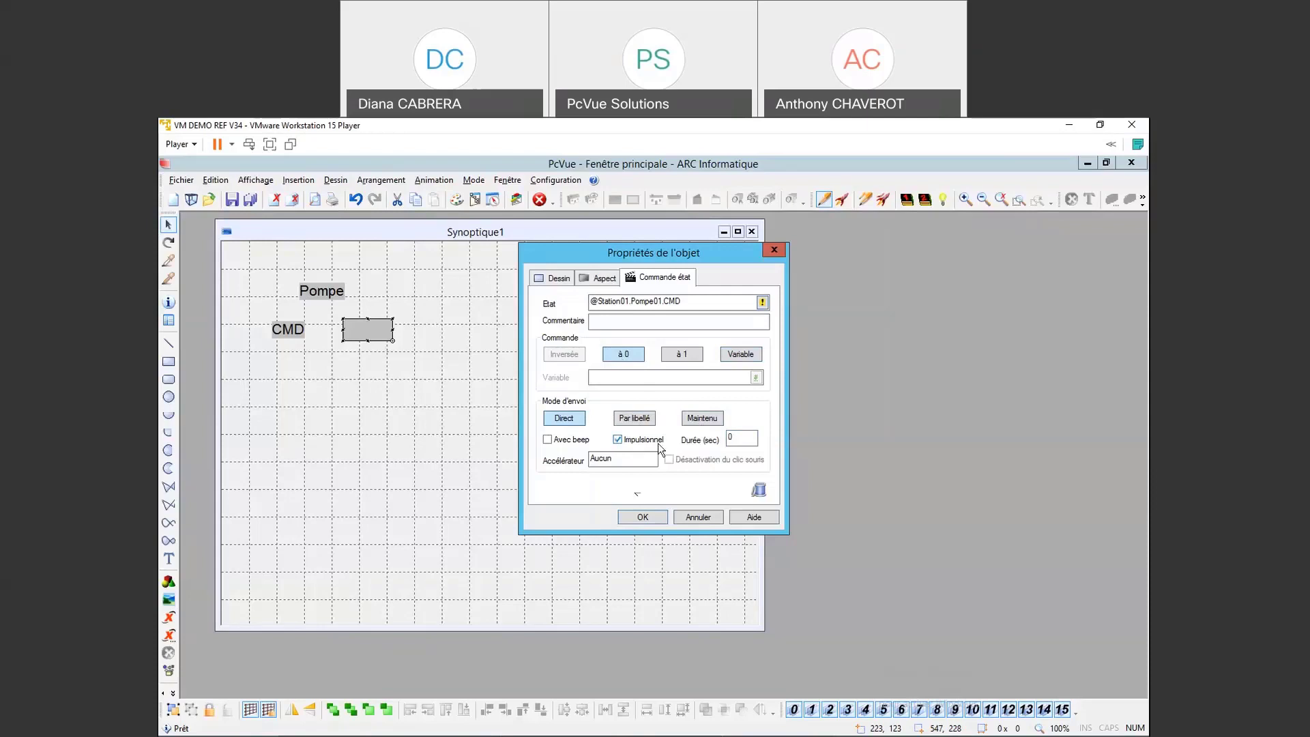
double_click(724, 438)
text(2)
key(BackSpace)
text(0)
Step: Try Espace and Echap as the command's accelerator, reset it to Aucun, and apply the command animation
click(613, 462)
key(space)
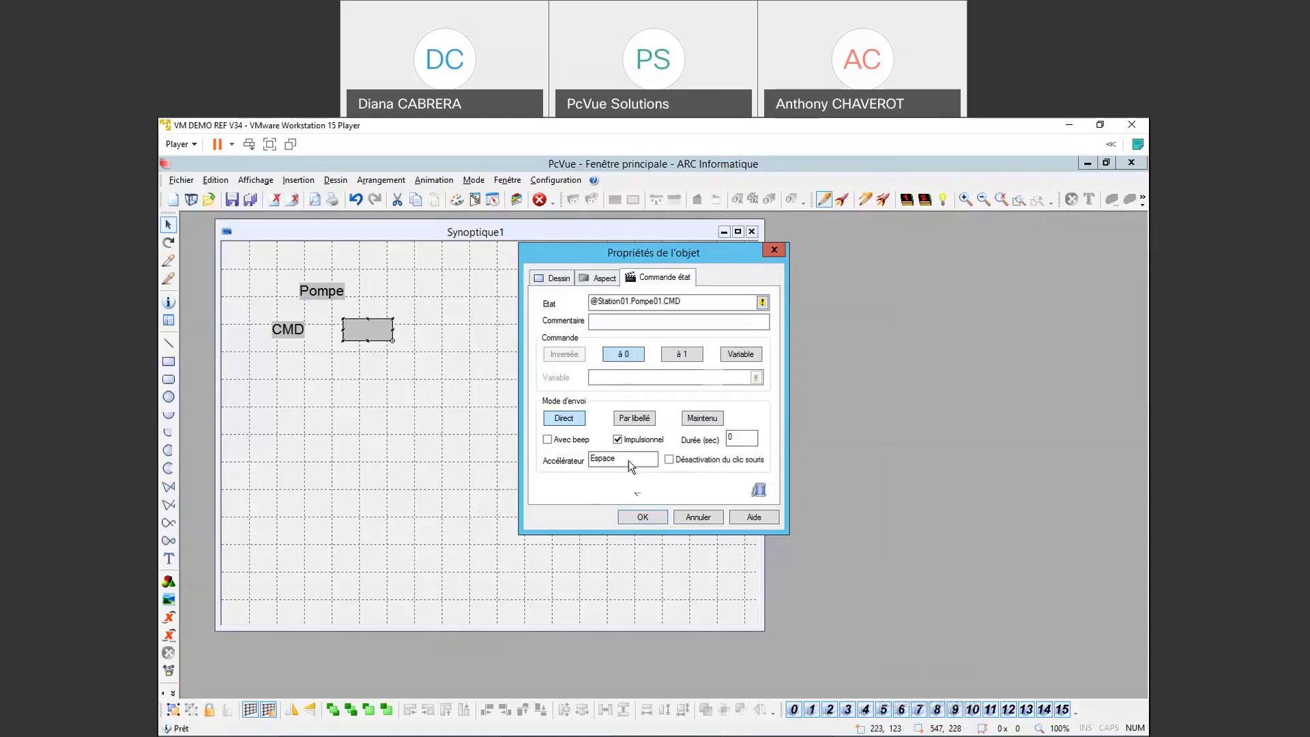
key(ctrl)
key(ctrl+x)
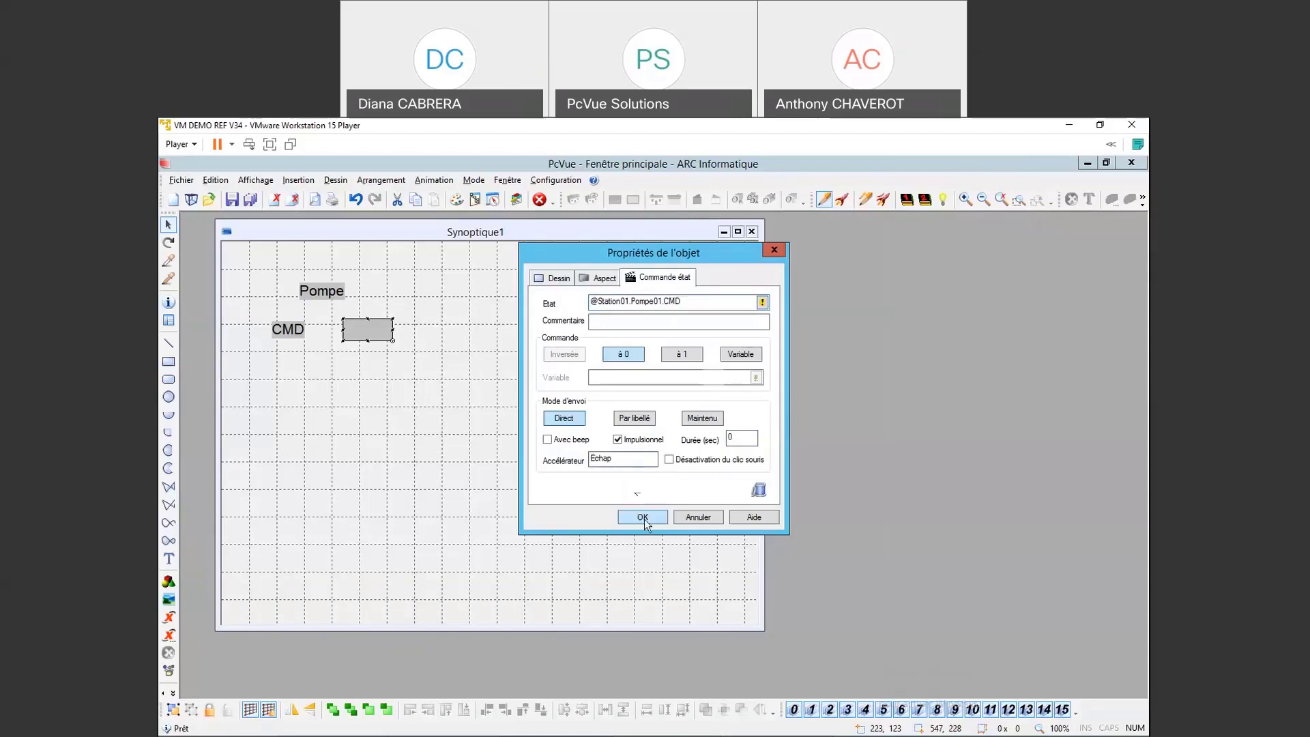
key(BackSpace)
key(Delete)
click(643, 517)
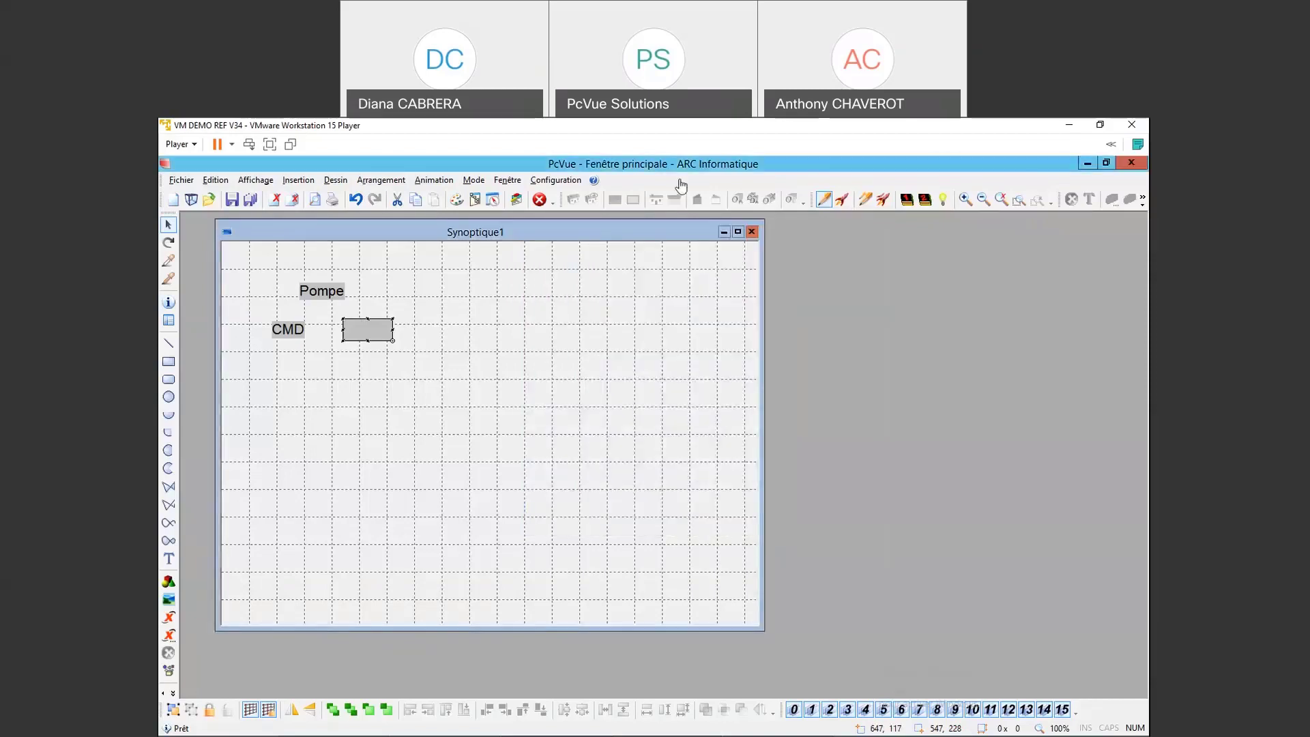
Step: Run the mimic, trigger the rectangle's command, and view the Station01.Pompe01 variables in Application Explorer
click(842, 200)
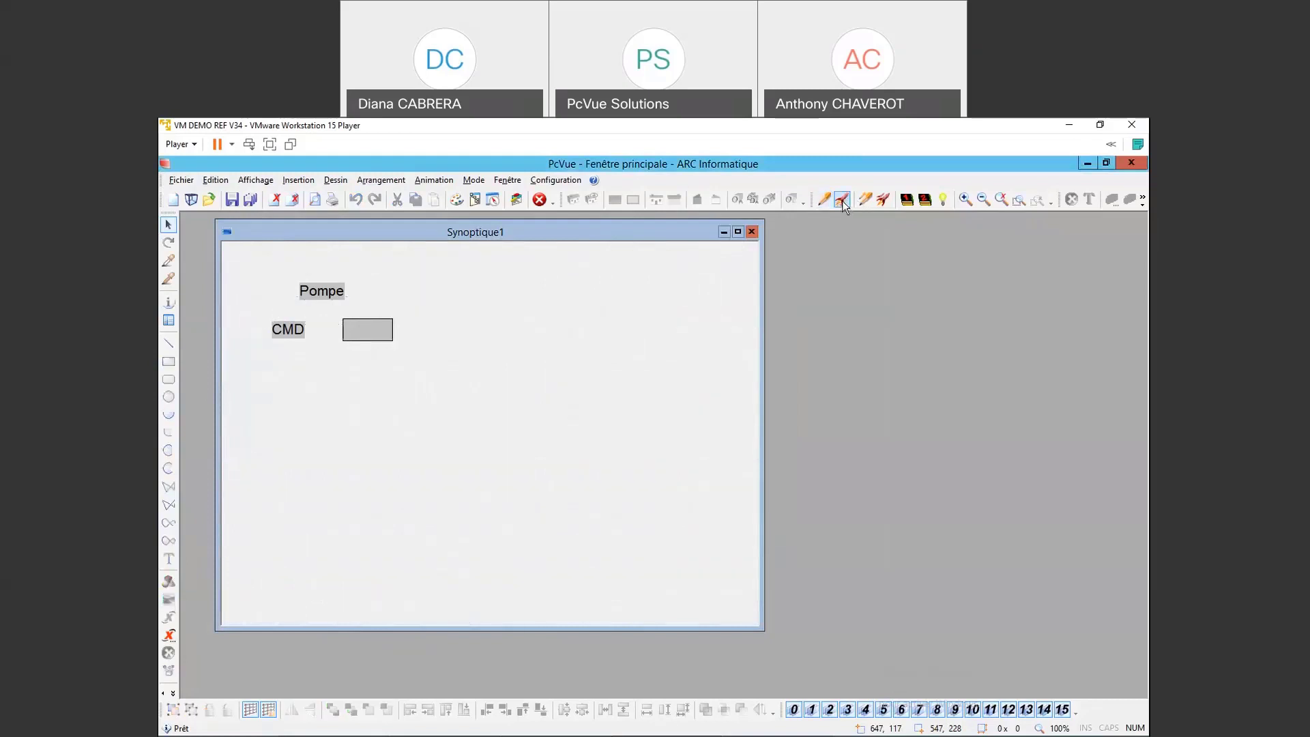
click(368, 331)
click(550, 183)
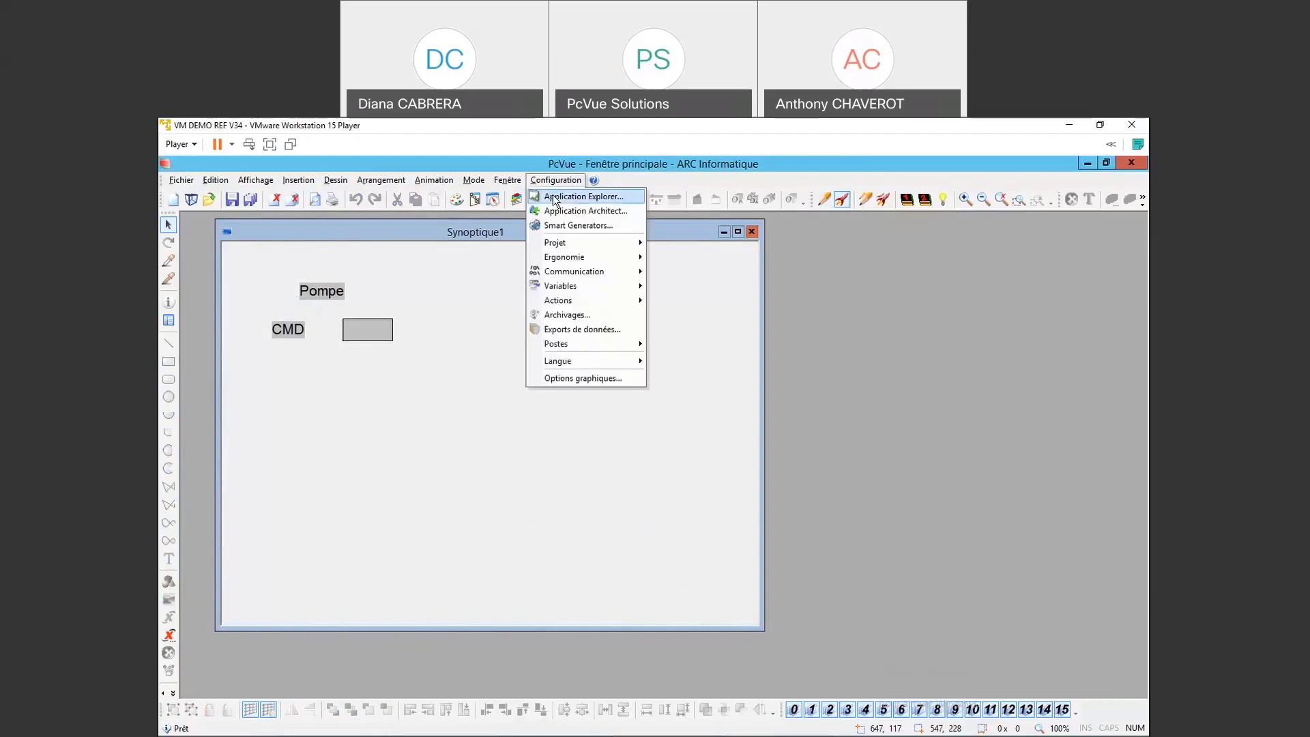
click(554, 196)
click(412, 438)
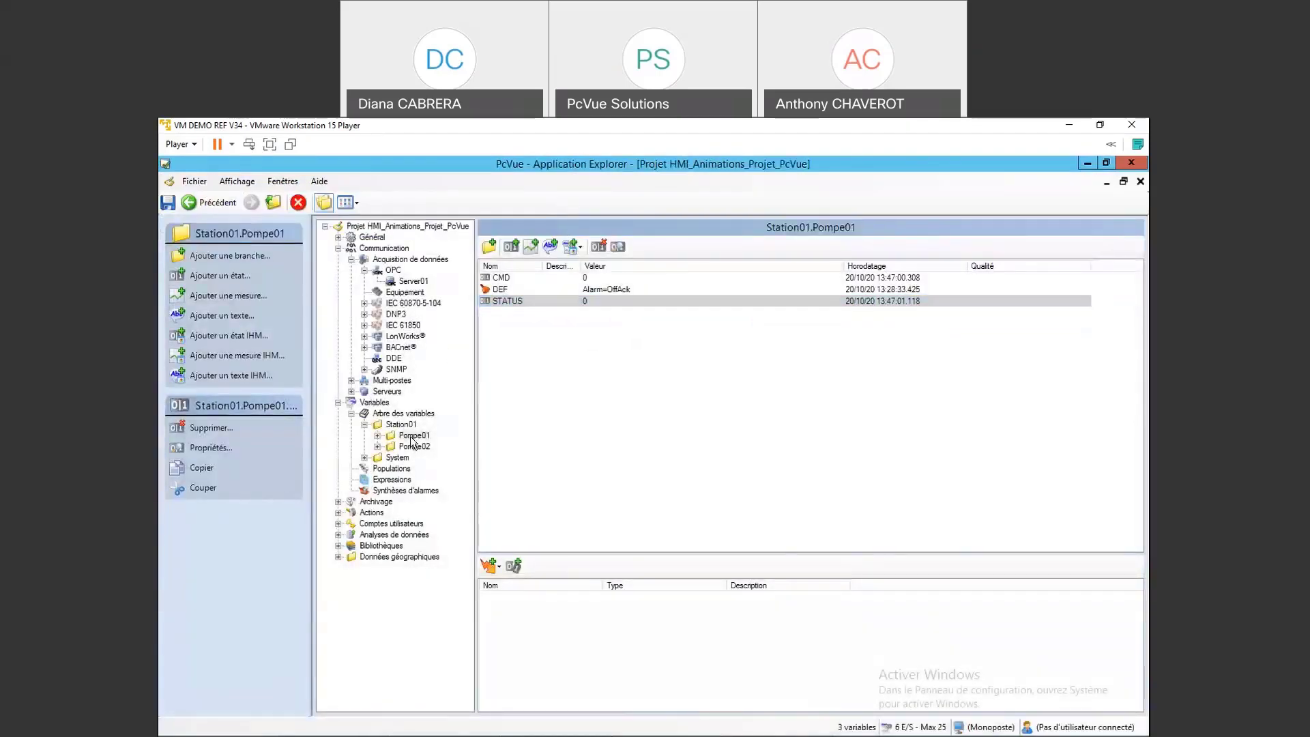
Step: Arrange the mimic's main window and Application Explorer side by side, with the Pompe01 variables displayed
click(1107, 166)
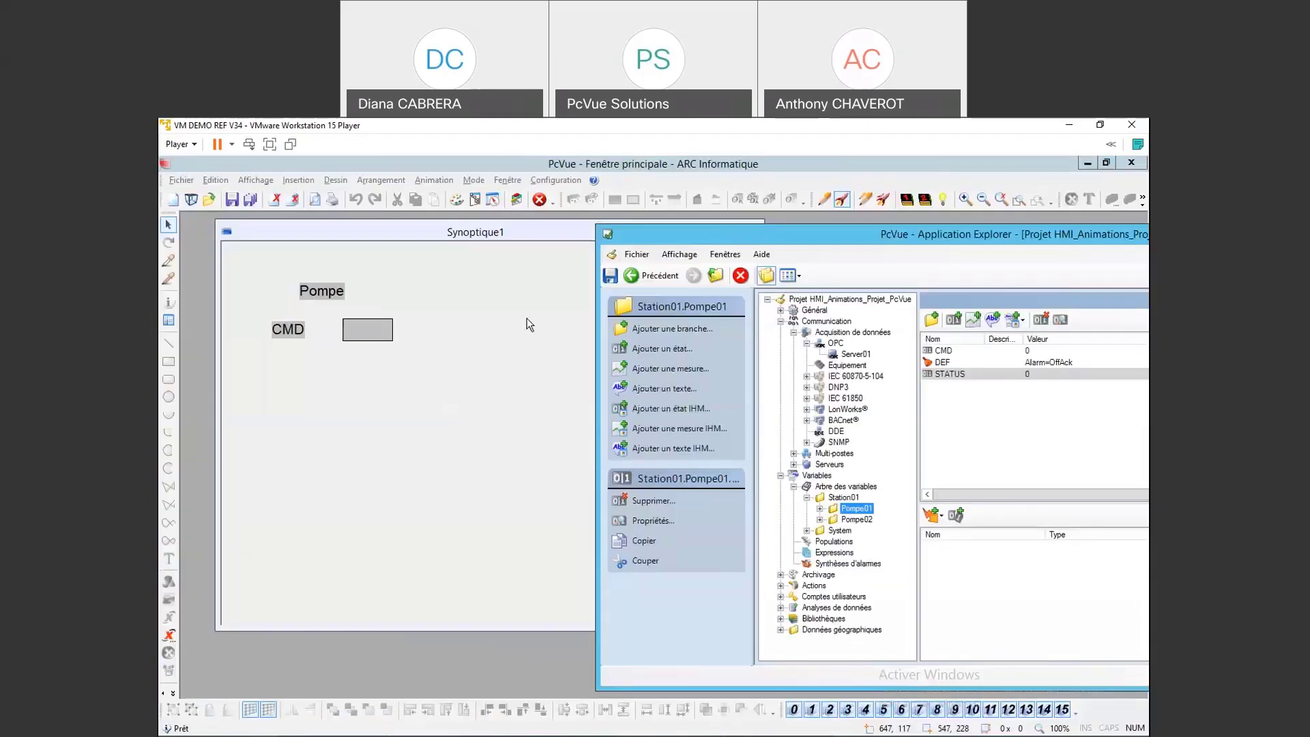
click(384, 334)
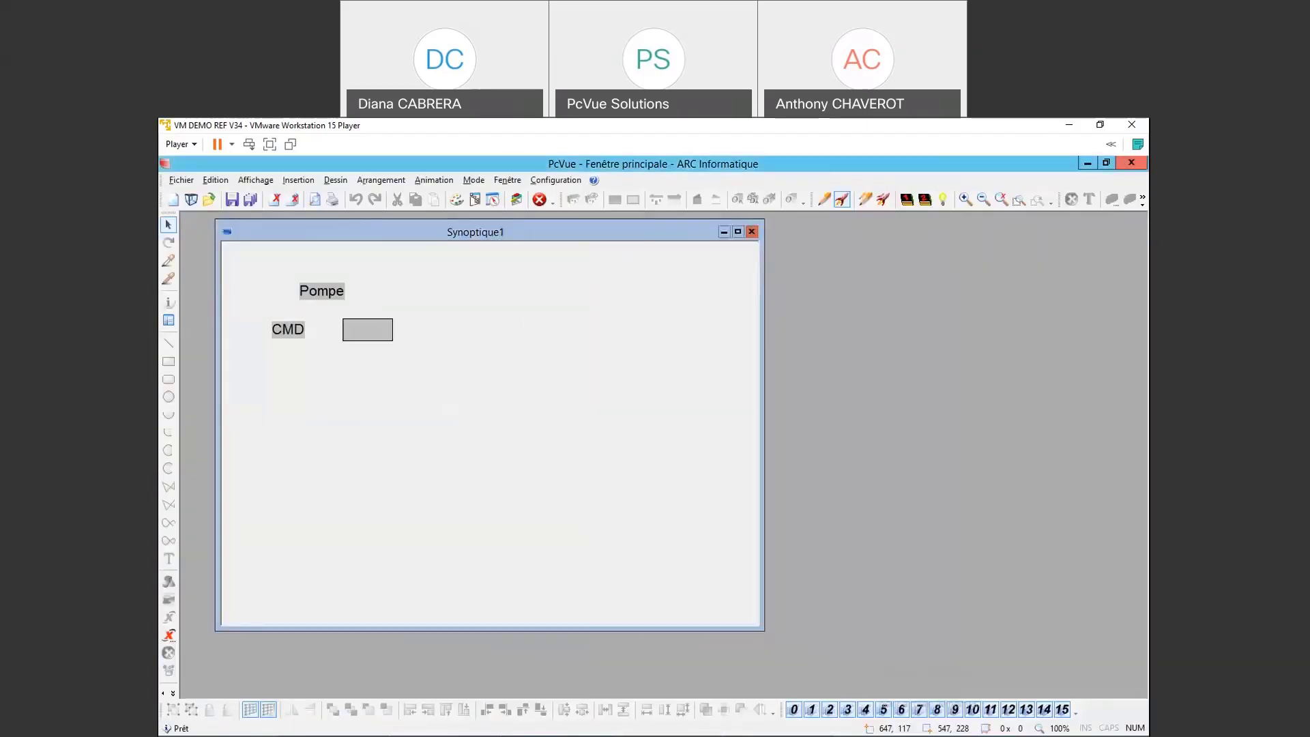
click(1109, 162)
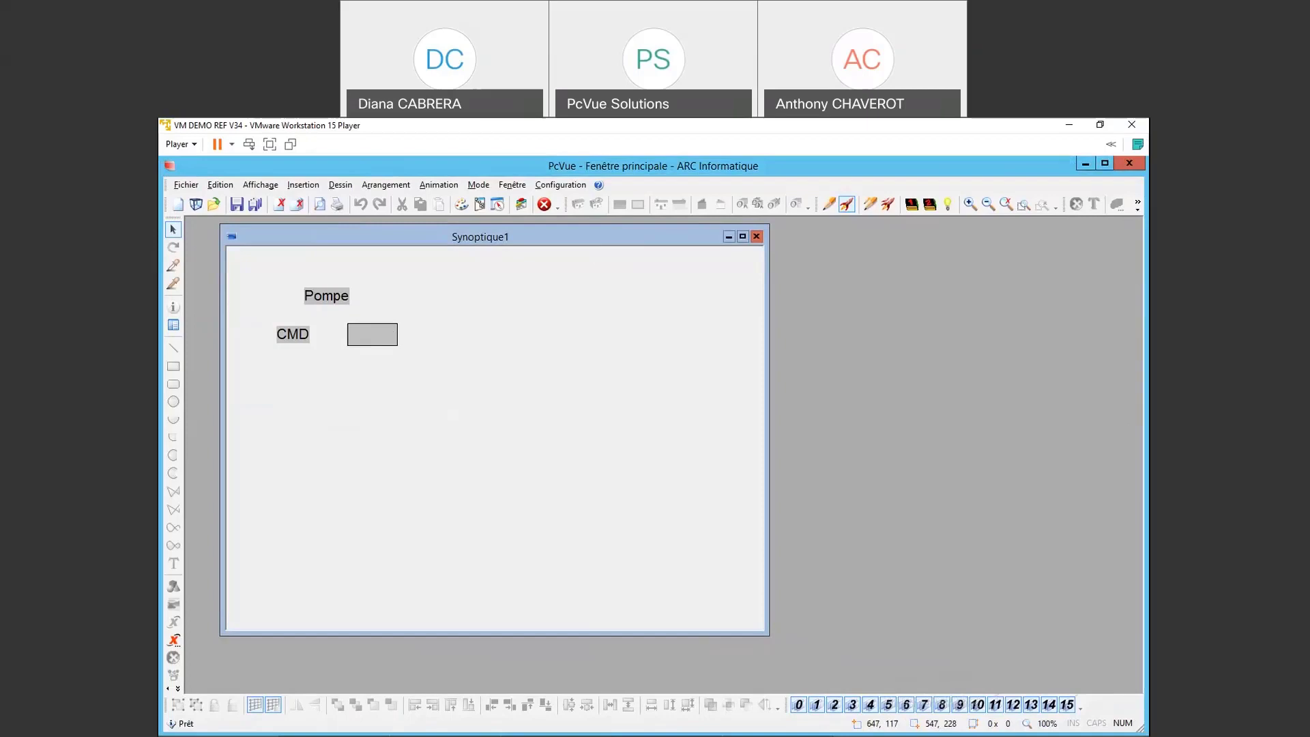
drag(1147, 185, 715, 184)
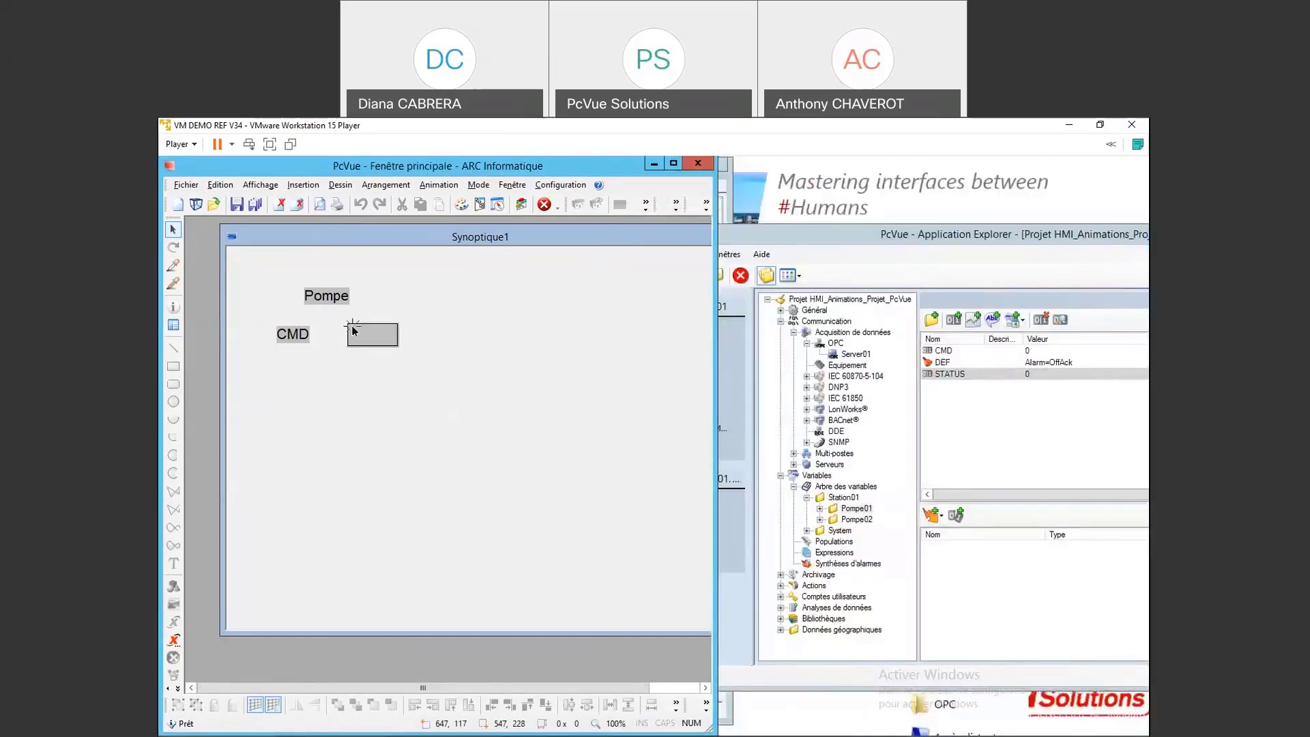
click(859, 510)
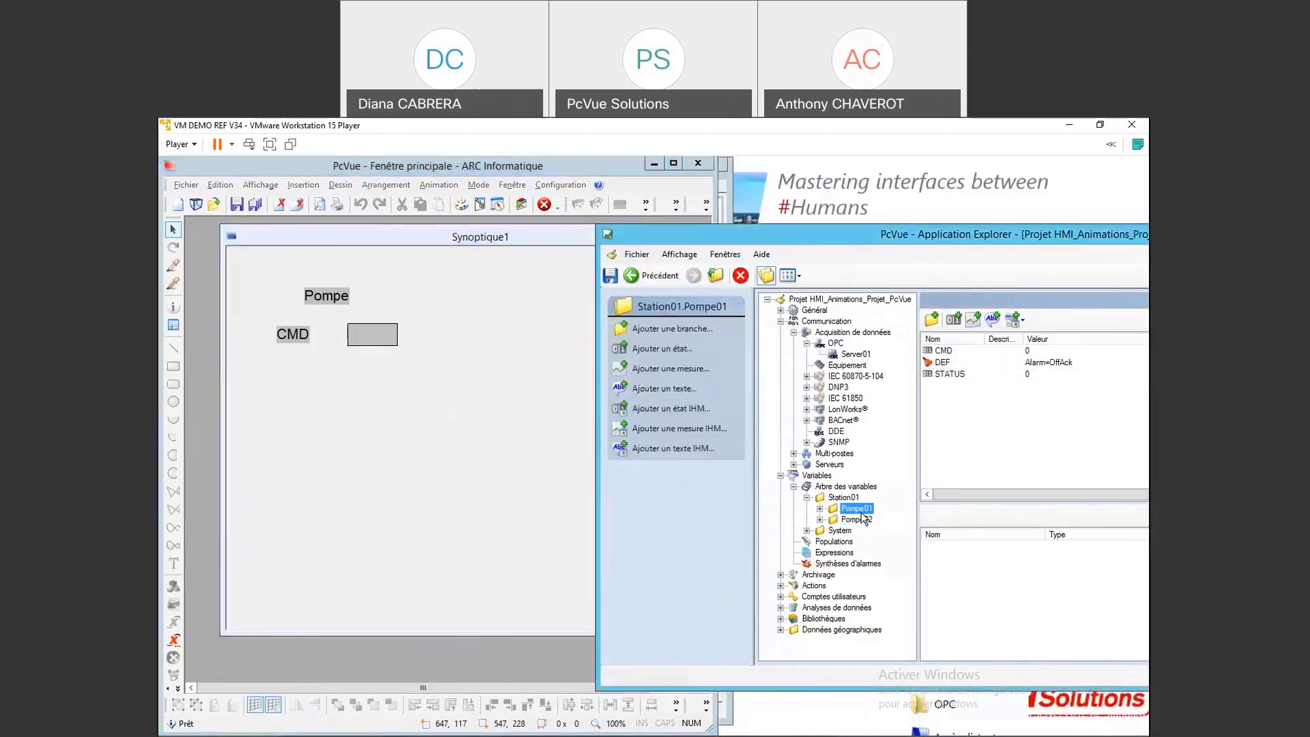
Step: Return the mimic to edit mode and change the rectangle's command to Inversée, with Impulsionnel turned off
right_click(408, 239)
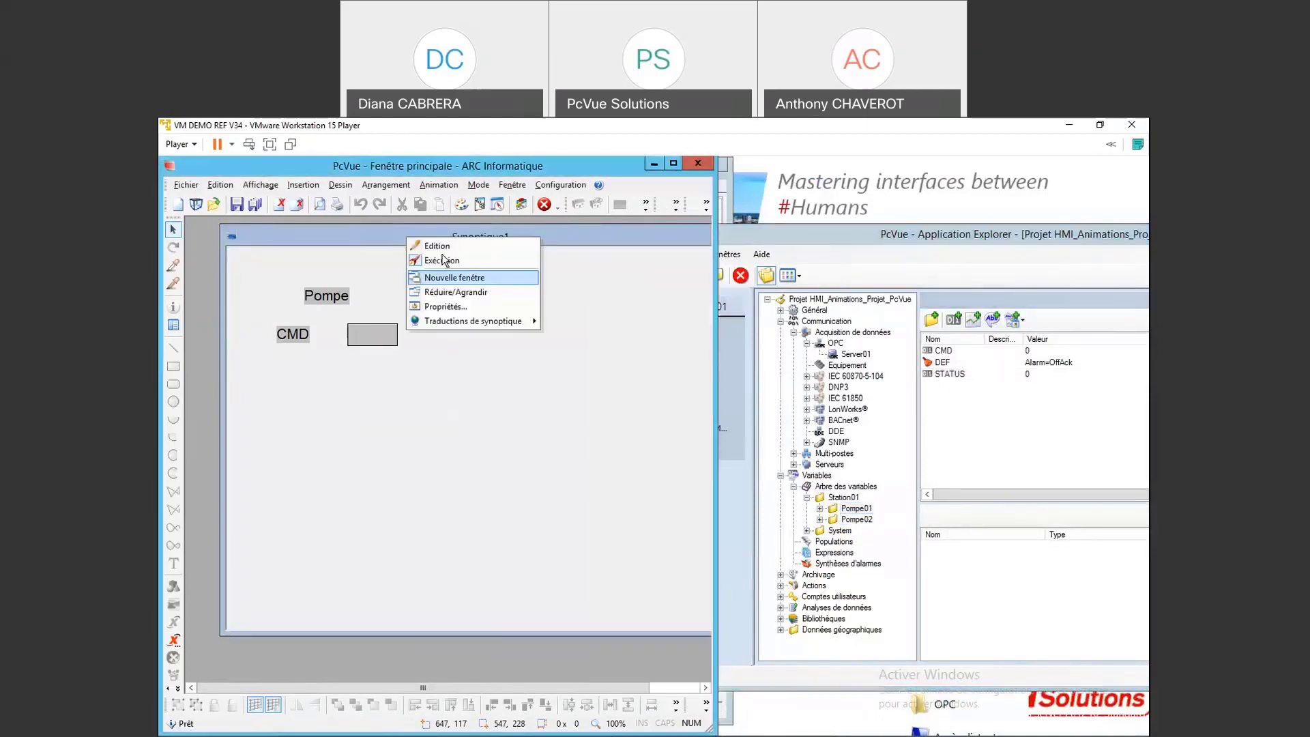
click(438, 247)
double_click(372, 335)
click(447, 375)
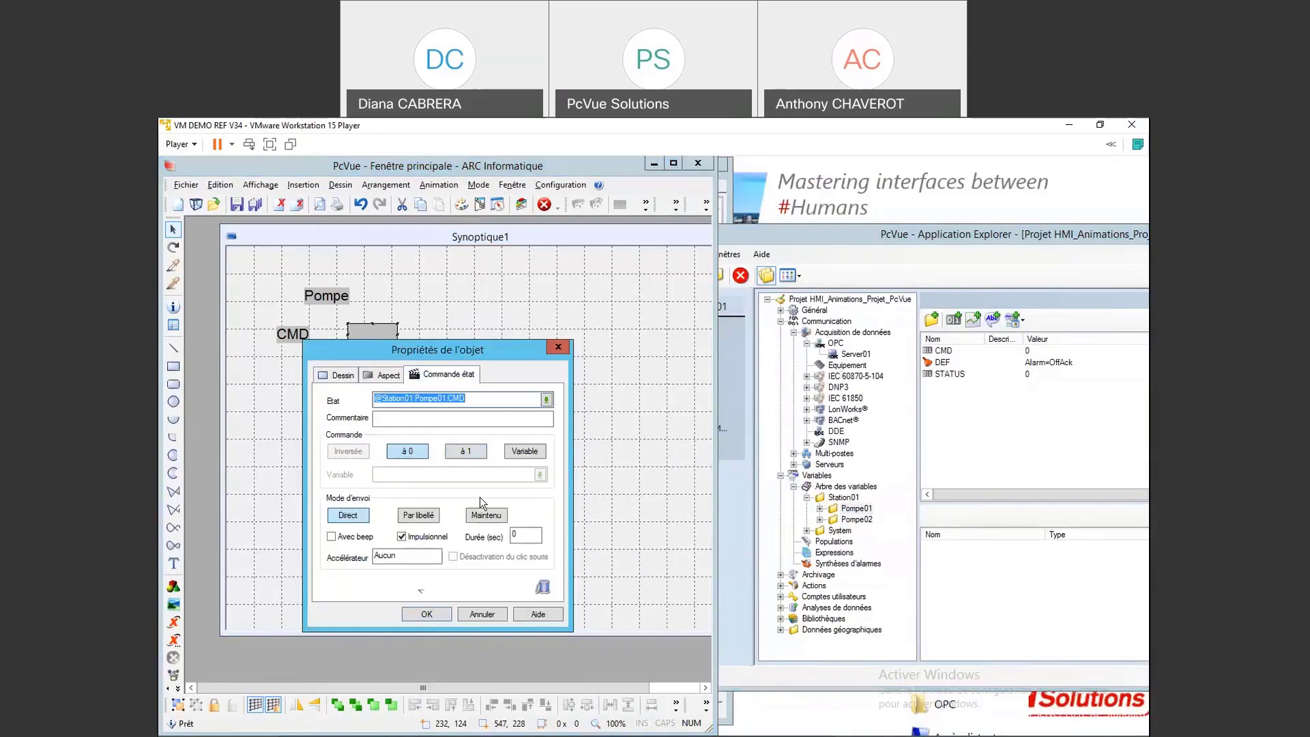
click(402, 536)
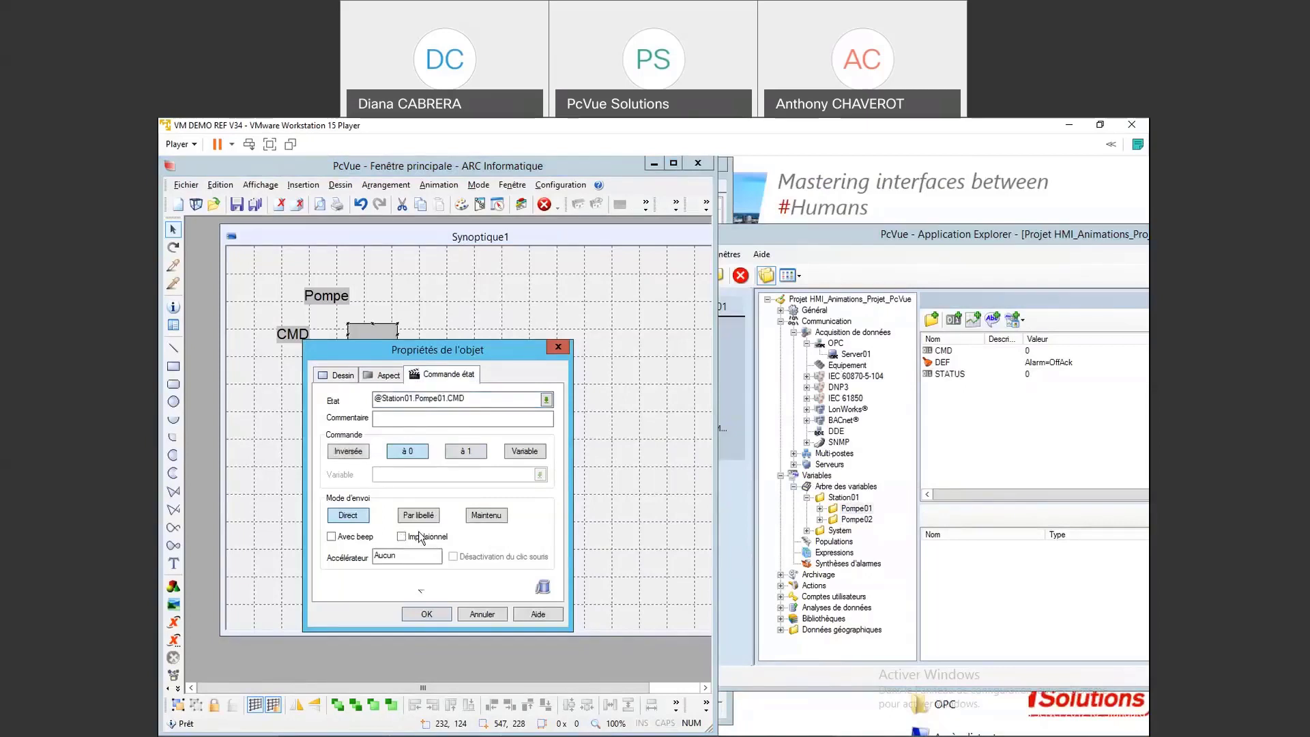
click(348, 453)
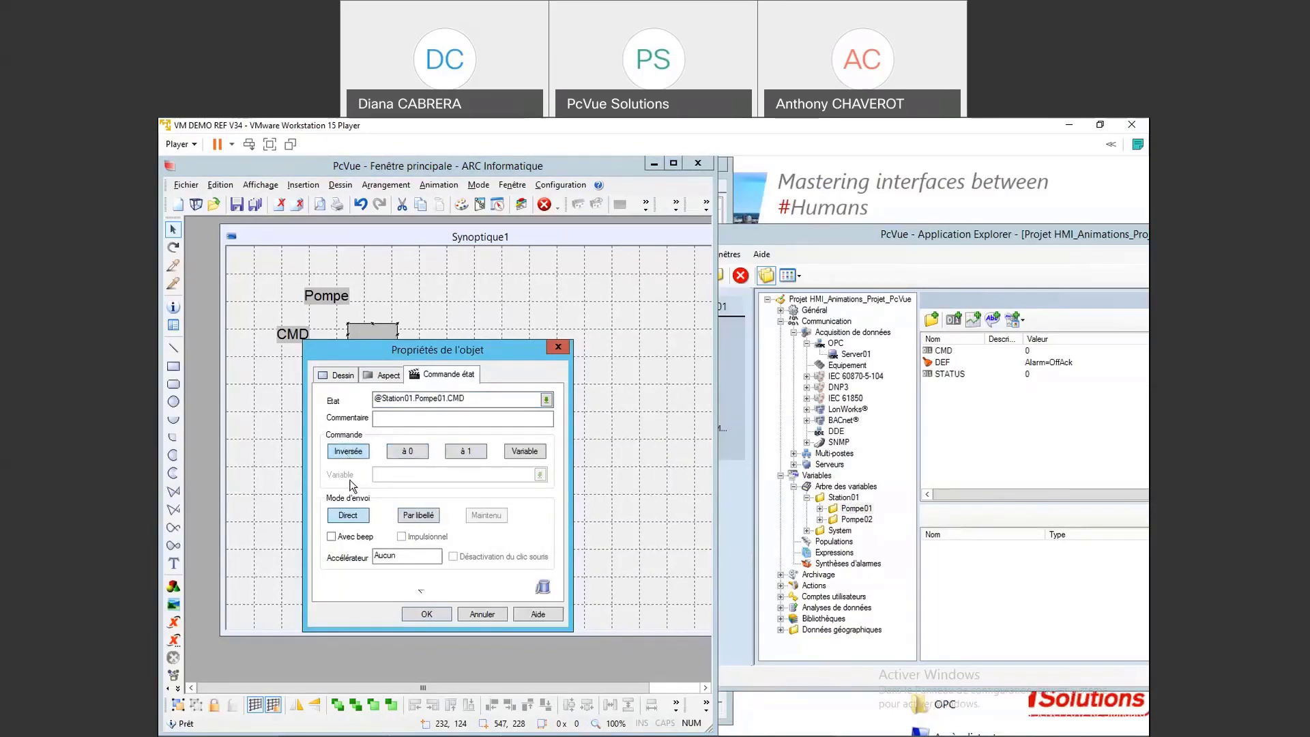
click(417, 614)
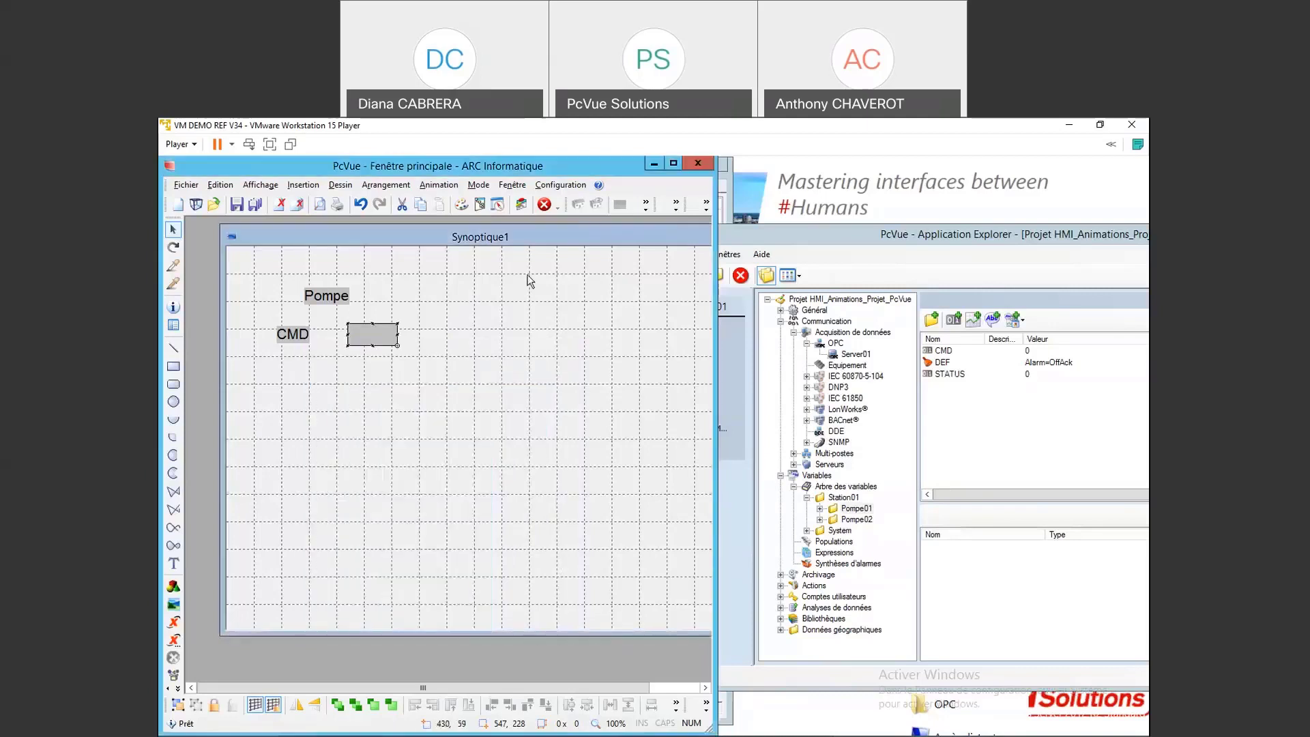
Step: Run the mimic and test the rectangle's inverted command while watching the CMD value in Application Explorer
right_click(493, 236)
click(519, 256)
click(384, 335)
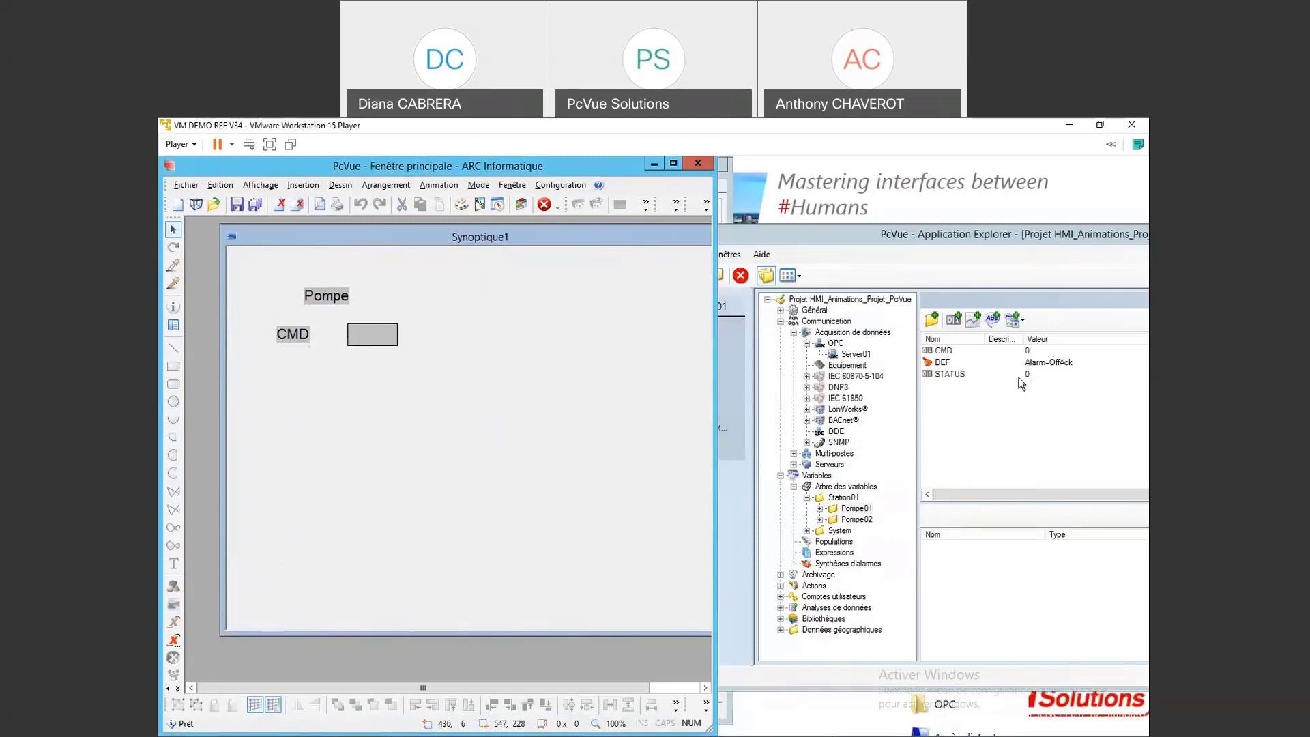
click(380, 341)
Step: Return the mimic to edit mode and add a state colour animation to the rectangle beside CMD
right_click(439, 249)
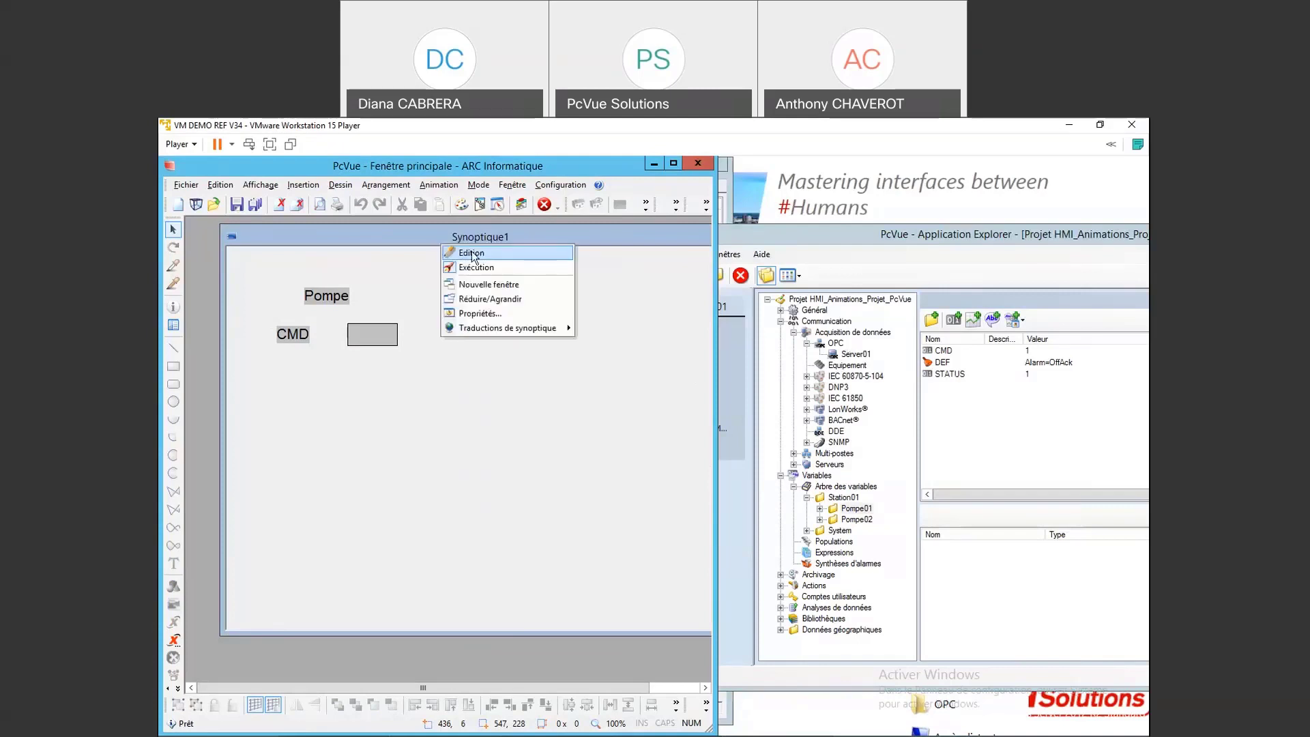
click(471, 256)
click(368, 340)
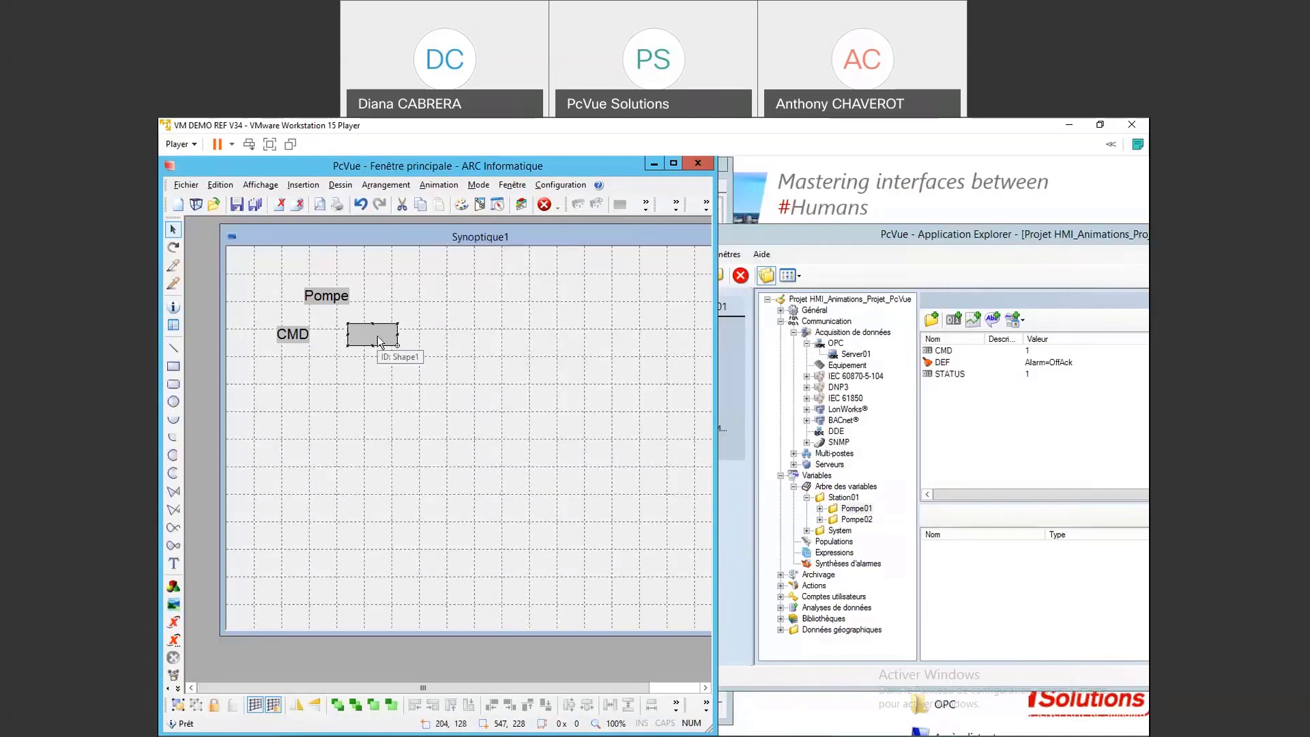
right_click(380, 341)
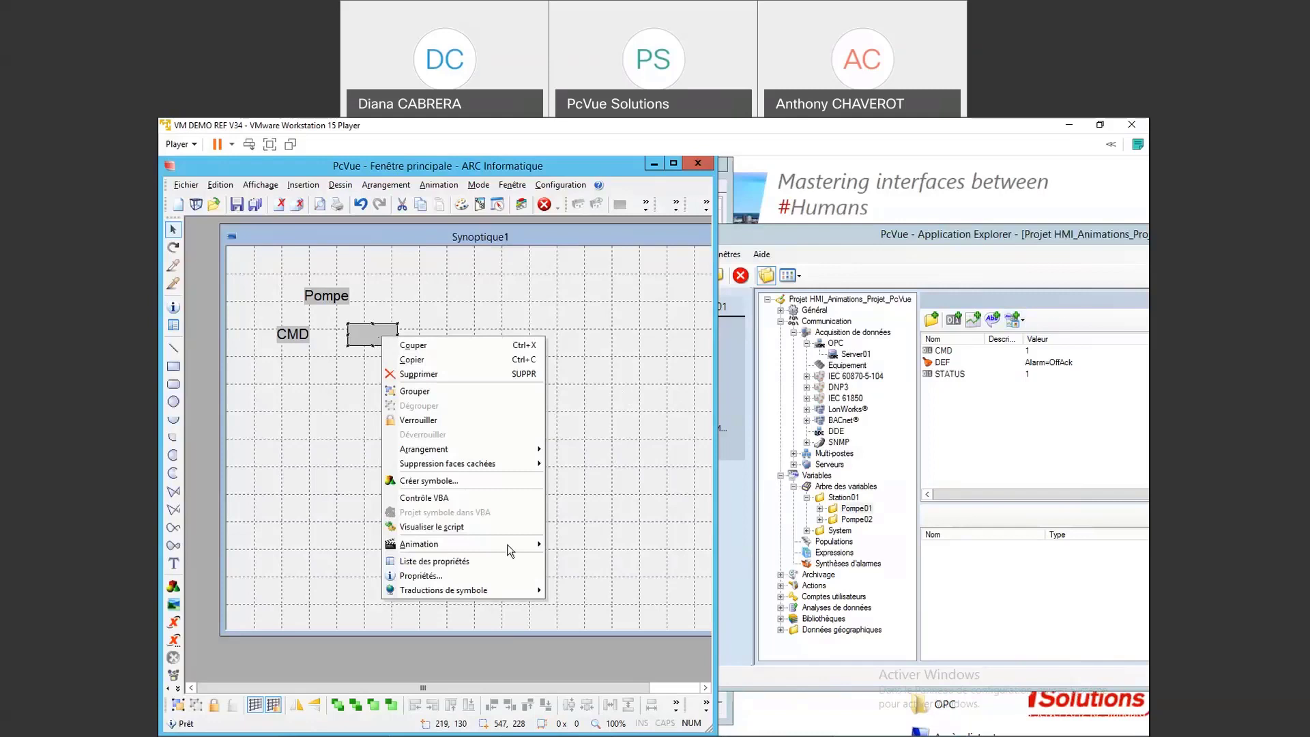
mouse_move(509, 546)
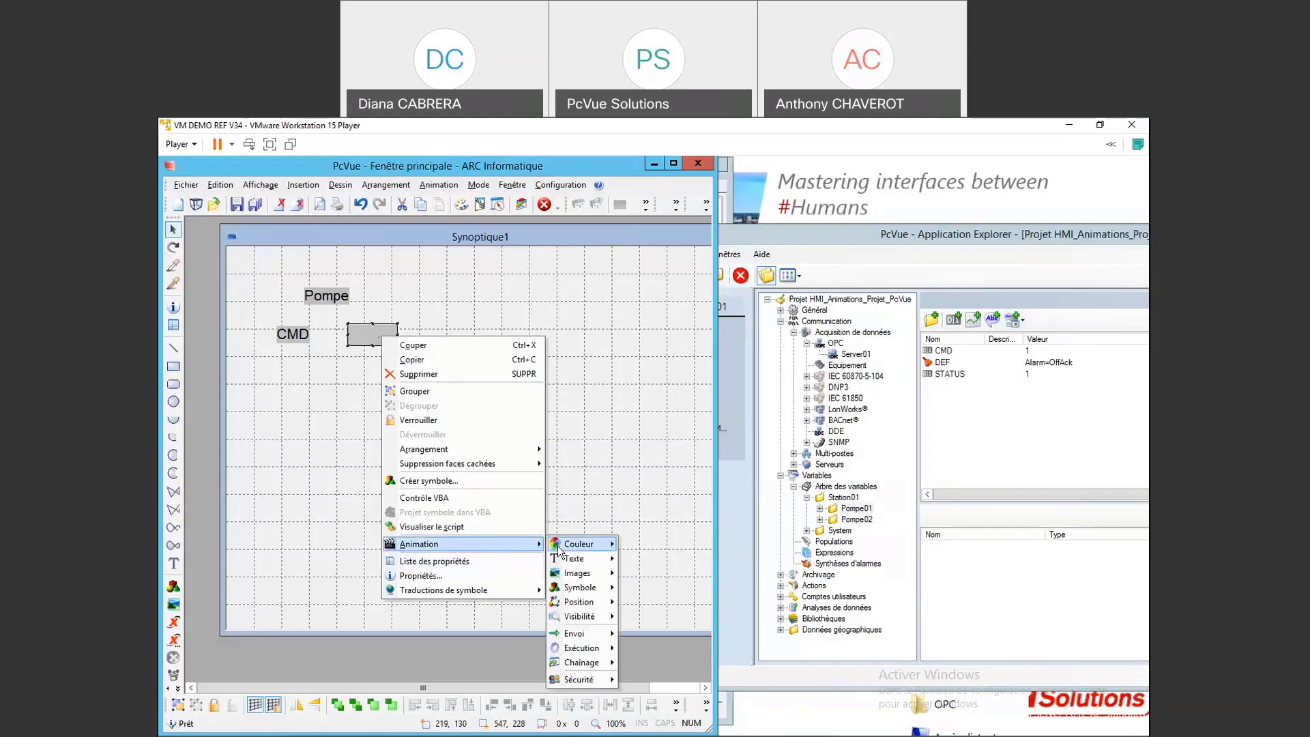
mouse_move(581, 552)
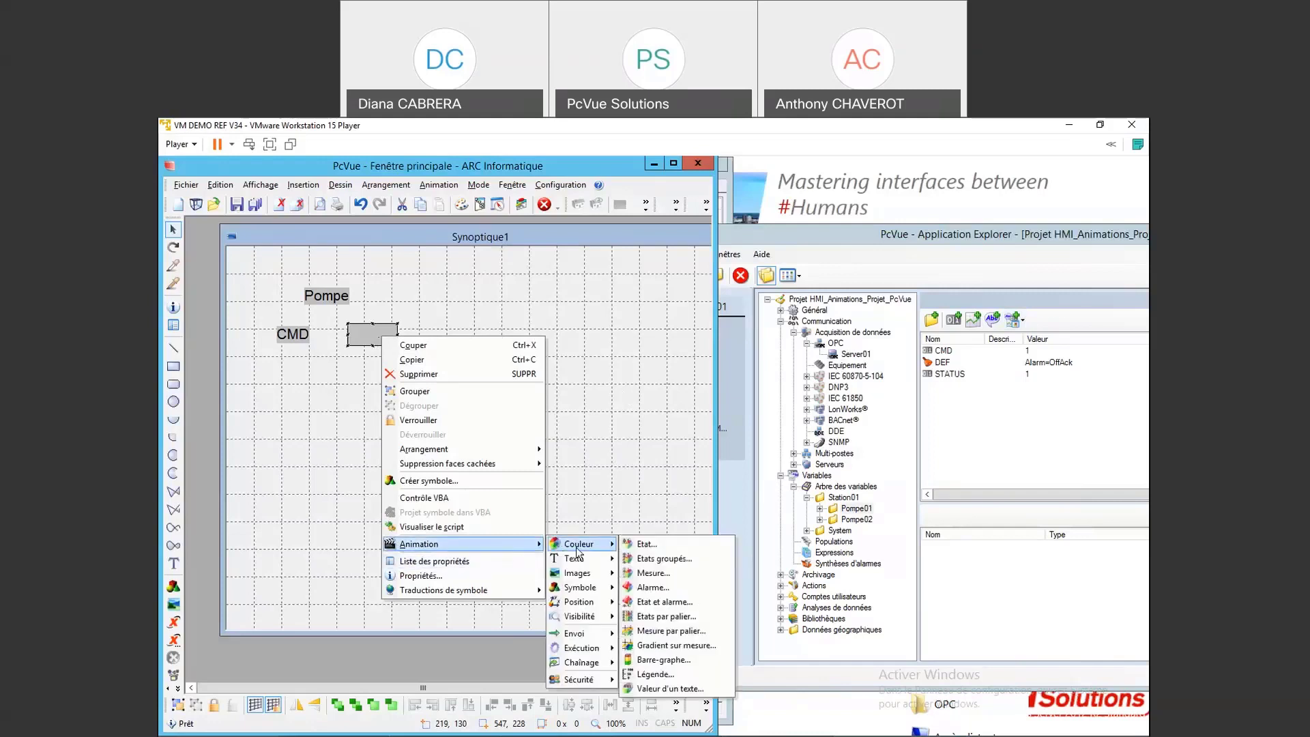
click(670, 546)
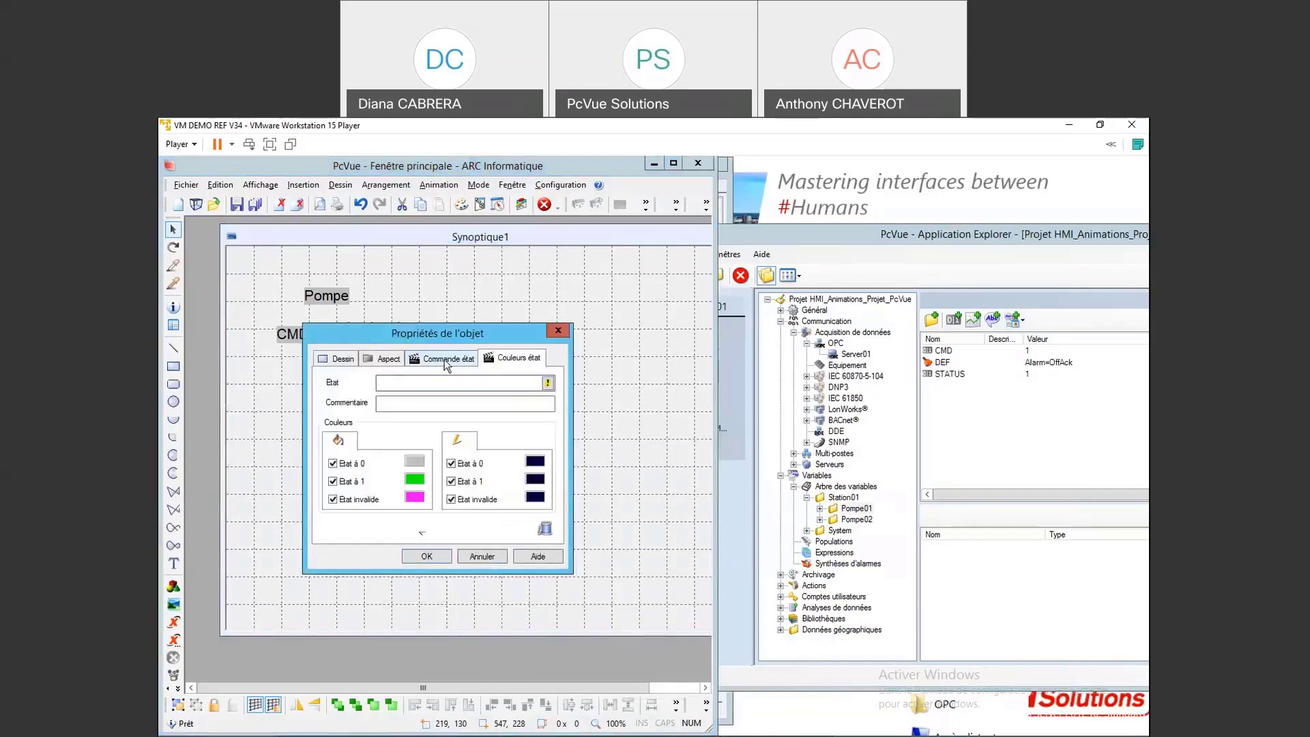
Step: Check the rectangle's state command and bind its state colour animation to the Station01.Pompe01.CMD variable, keeping the default colours
click(446, 365)
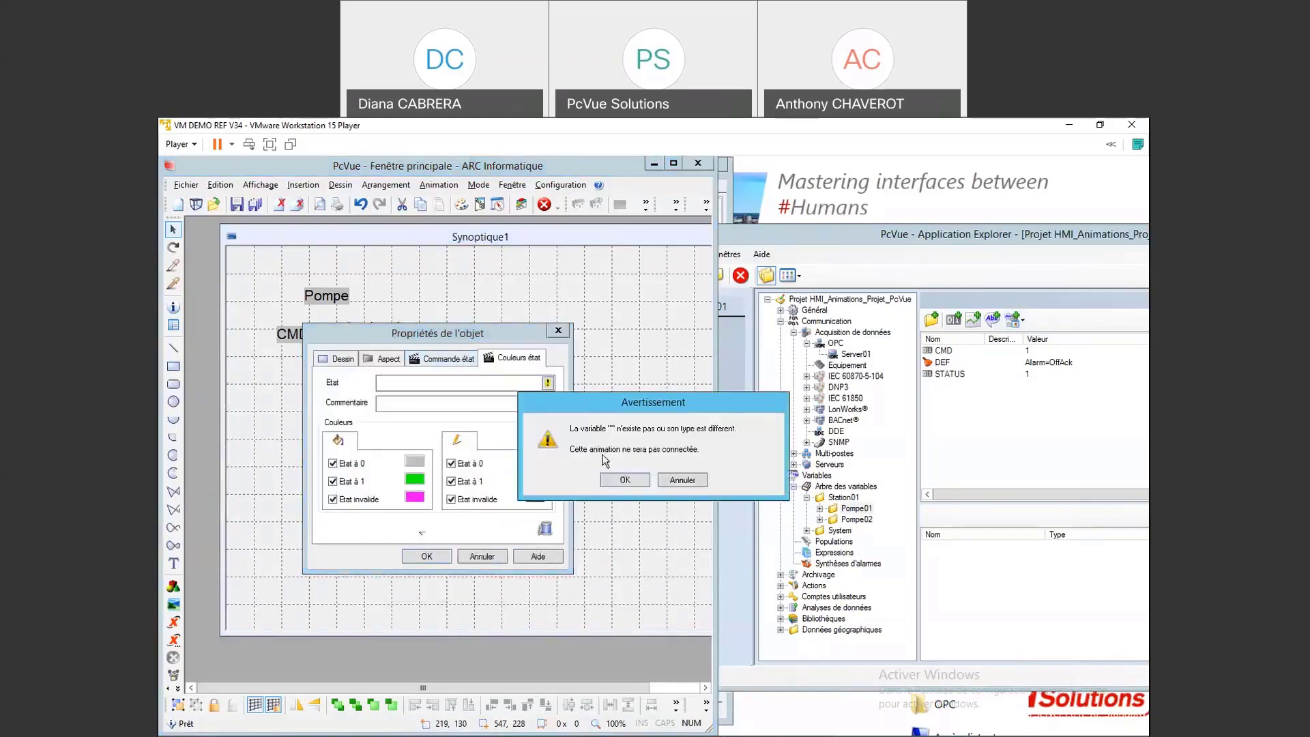
click(597, 471)
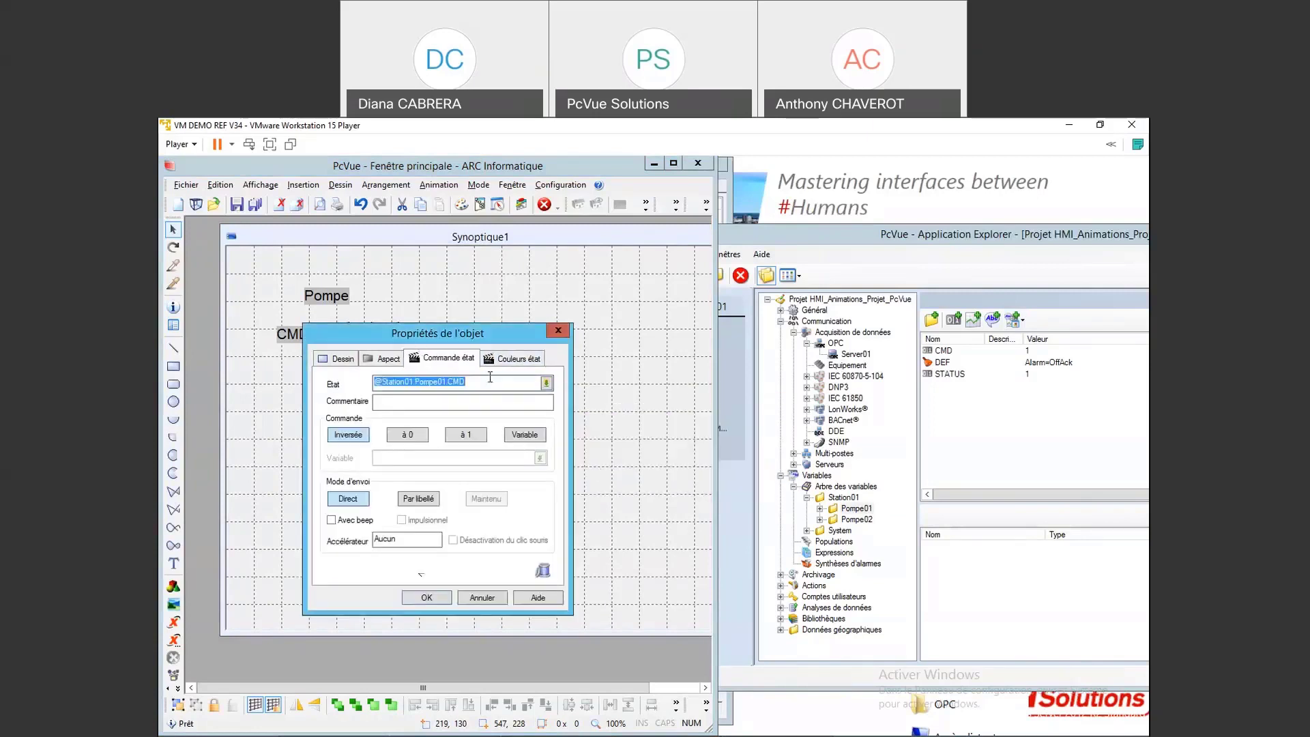
click(512, 359)
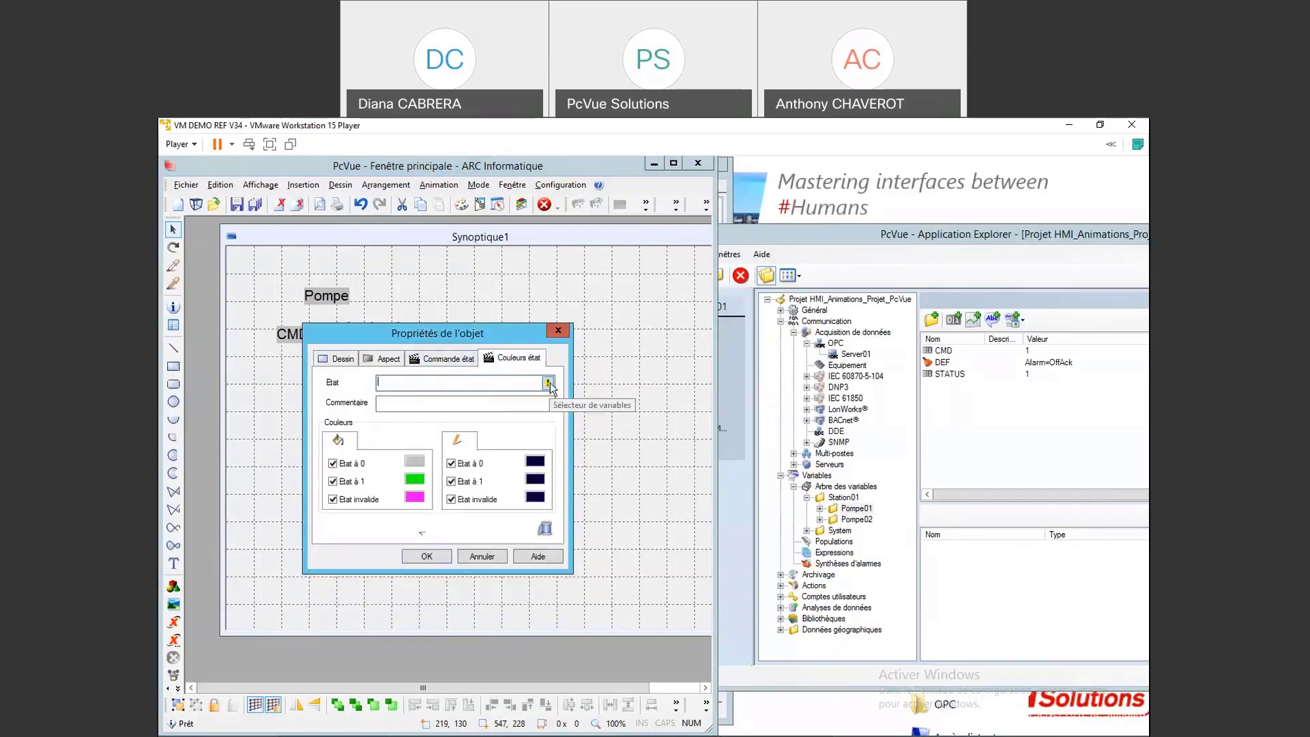
click(548, 383)
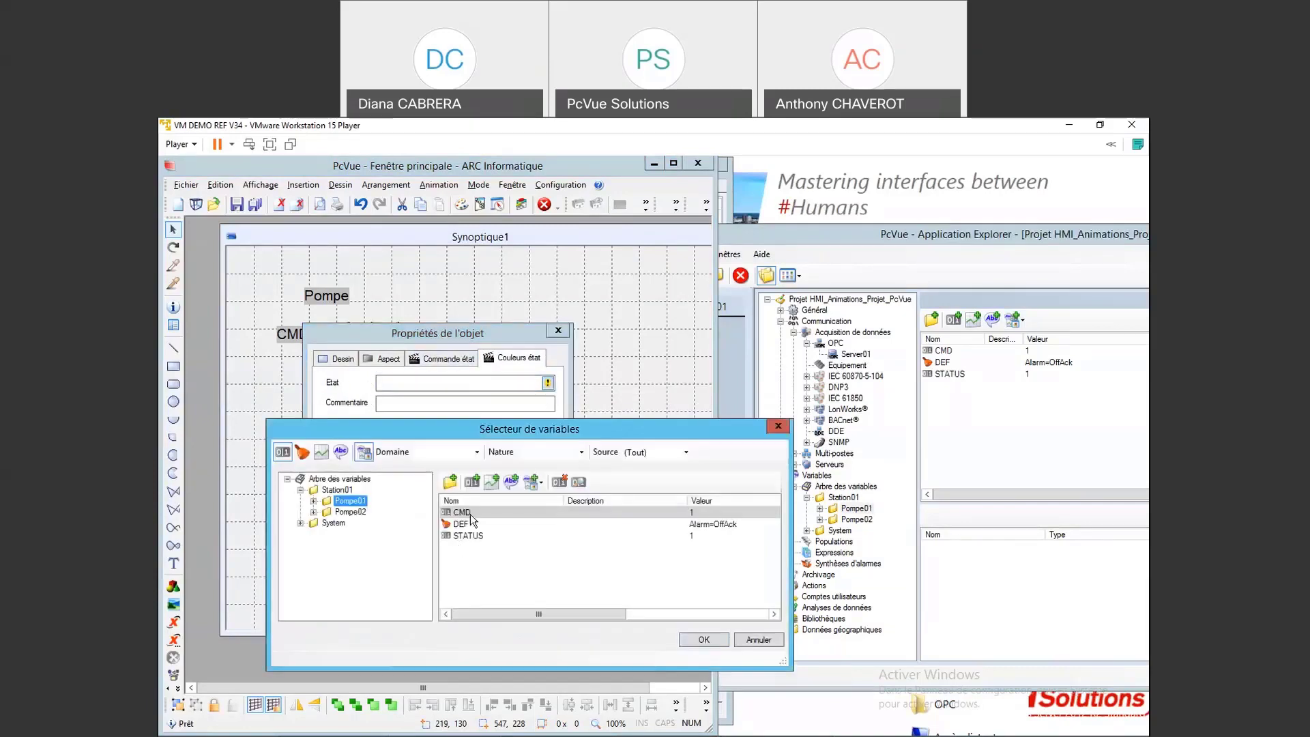
double_click(470, 514)
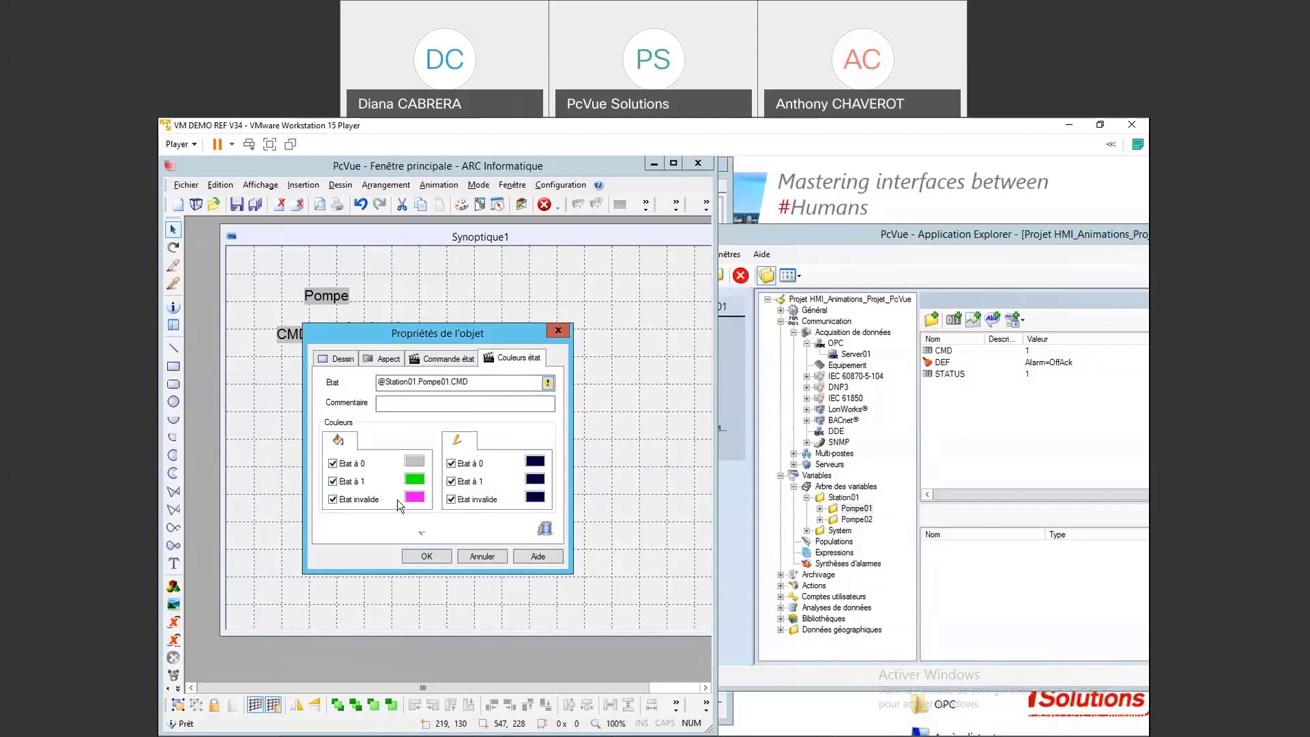
click(424, 555)
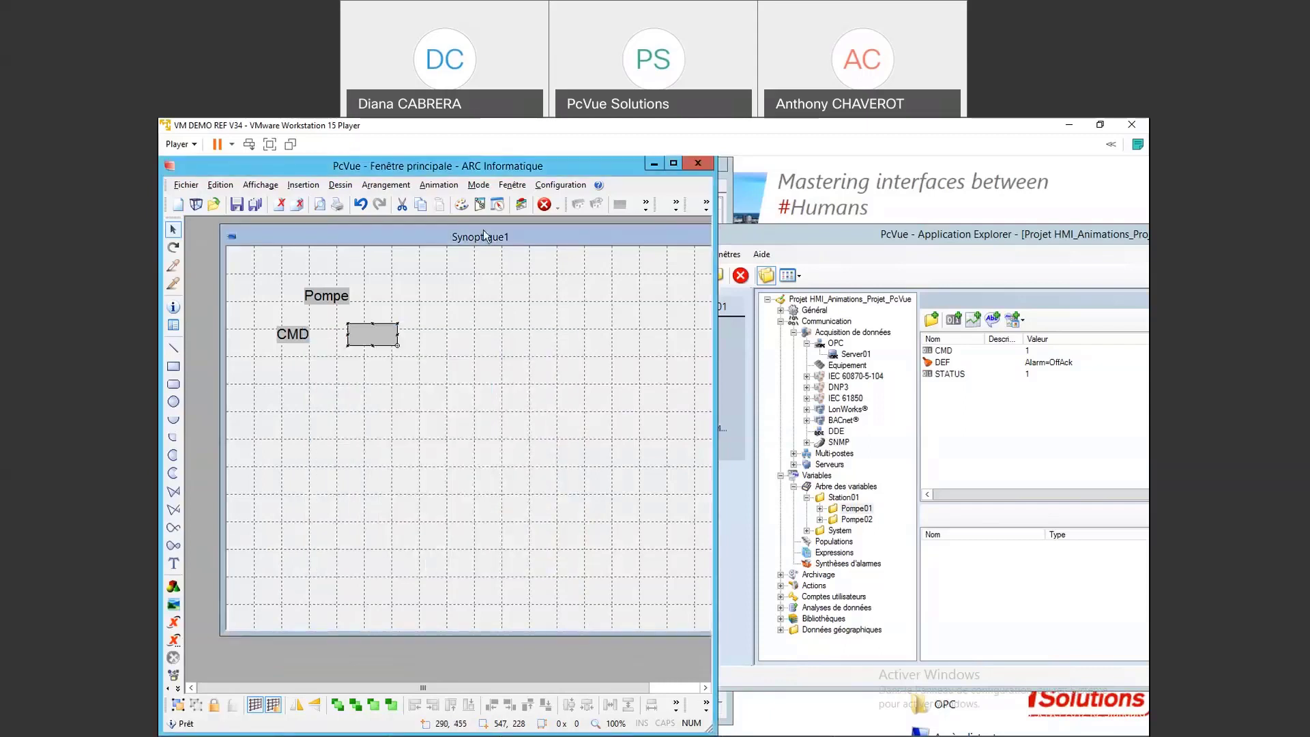
Step: Run the mimic, trigger the rectangle's command to test its colour, and return to edit mode
right_click(485, 233)
click(501, 256)
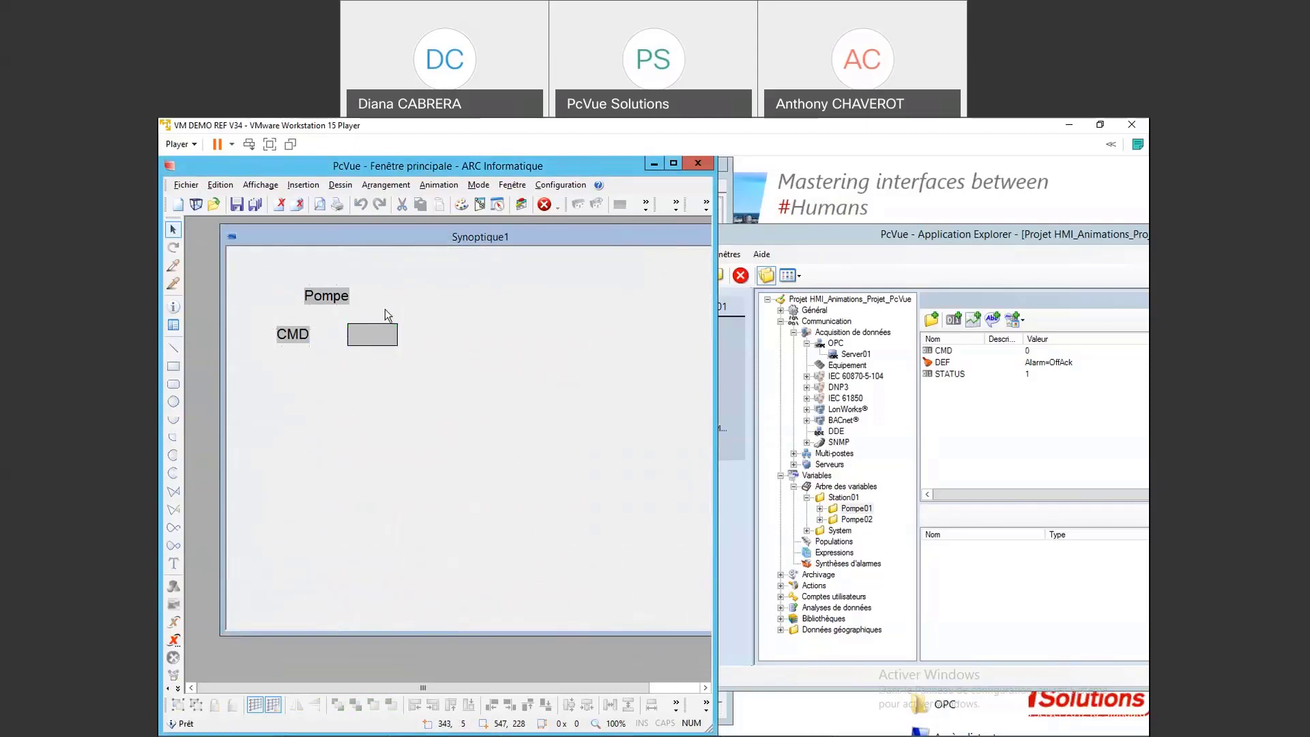
click(375, 335)
right_click(522, 235)
click(539, 242)
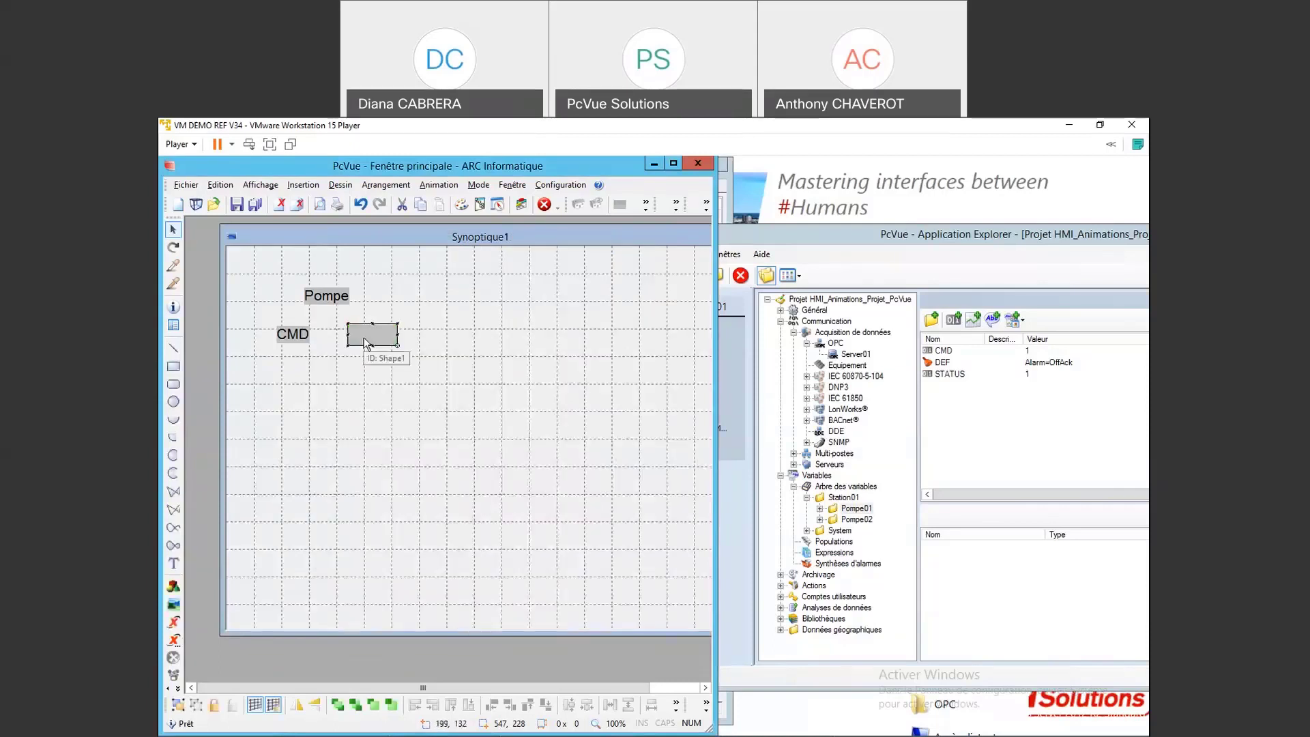
Step: Review the animation types available for the rectangle, including Commande animée, and inspect its state colour properties
right_click(365, 339)
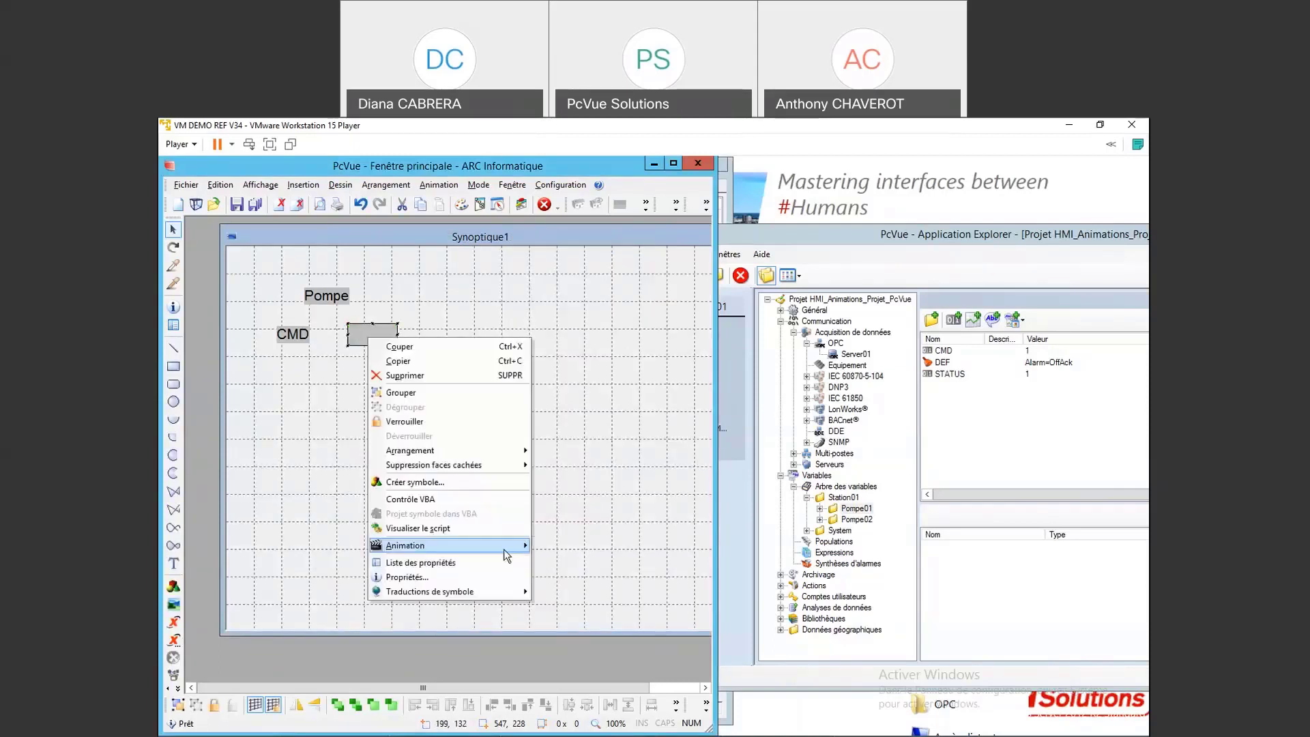
mouse_move(478, 545)
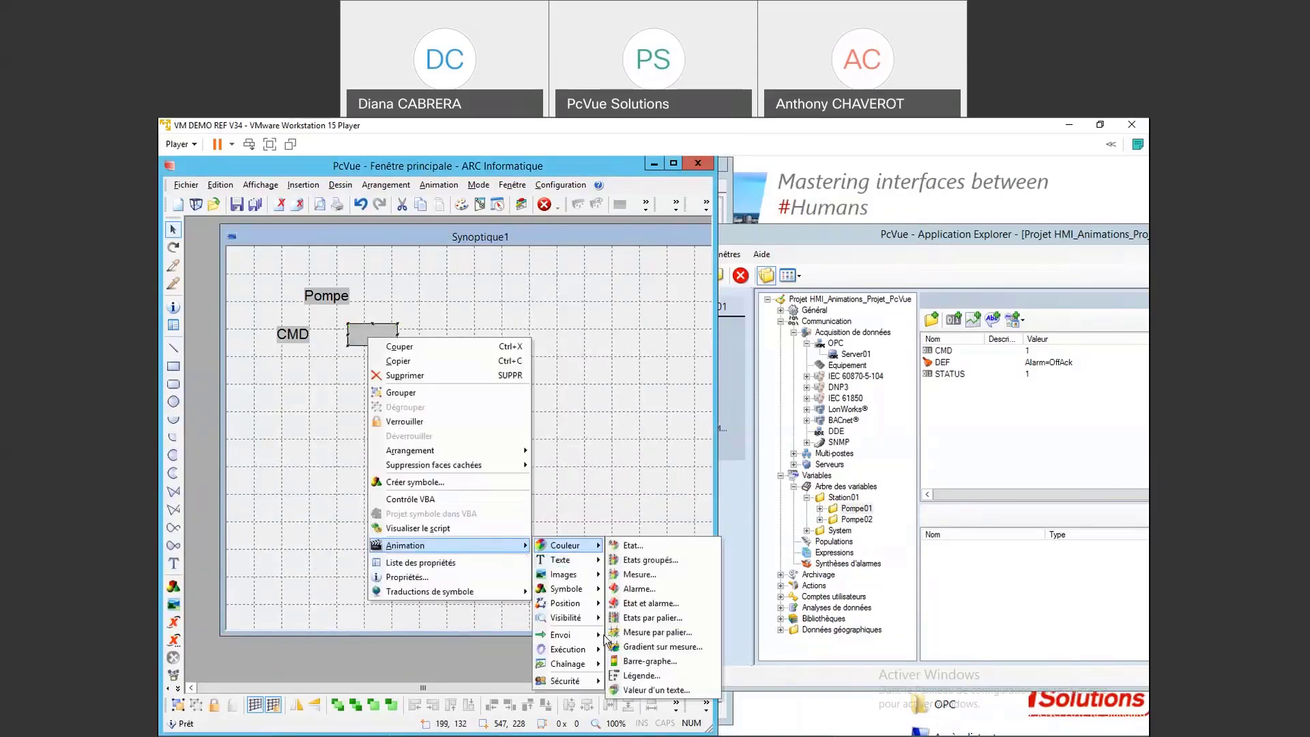
mouse_move(594, 637)
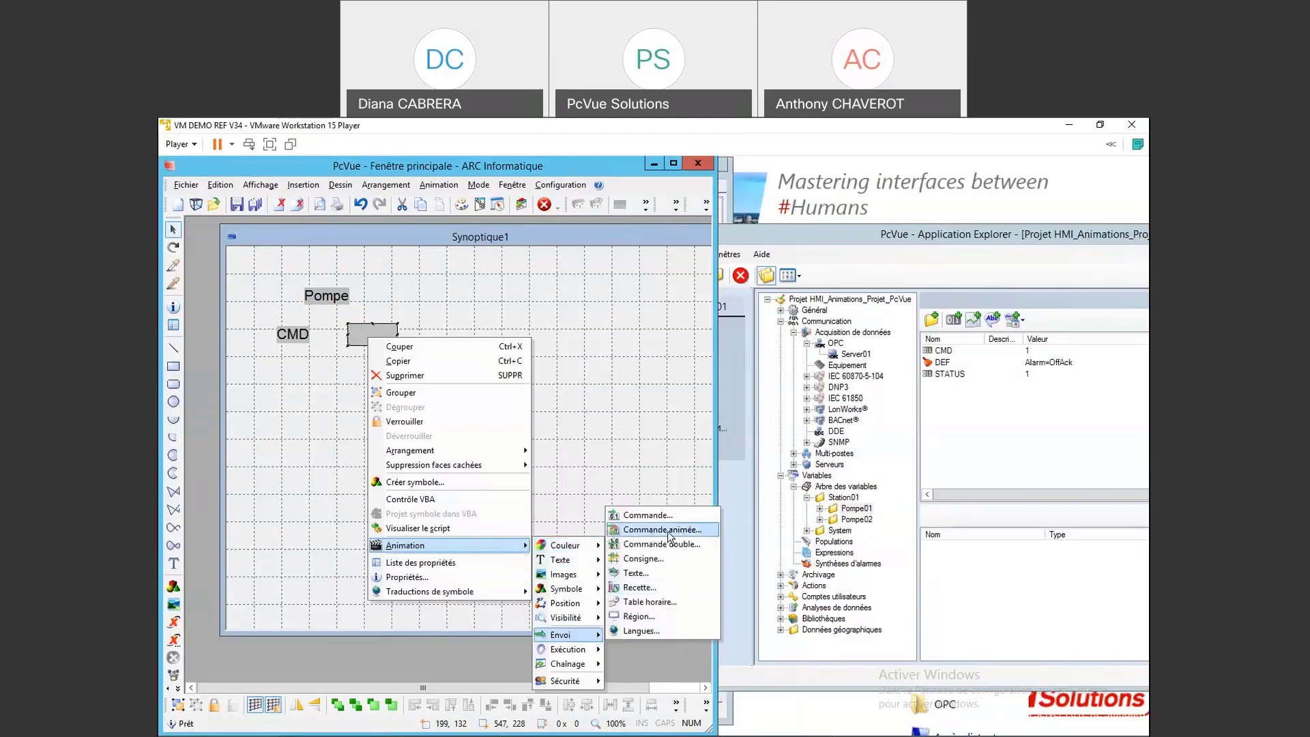
click(354, 319)
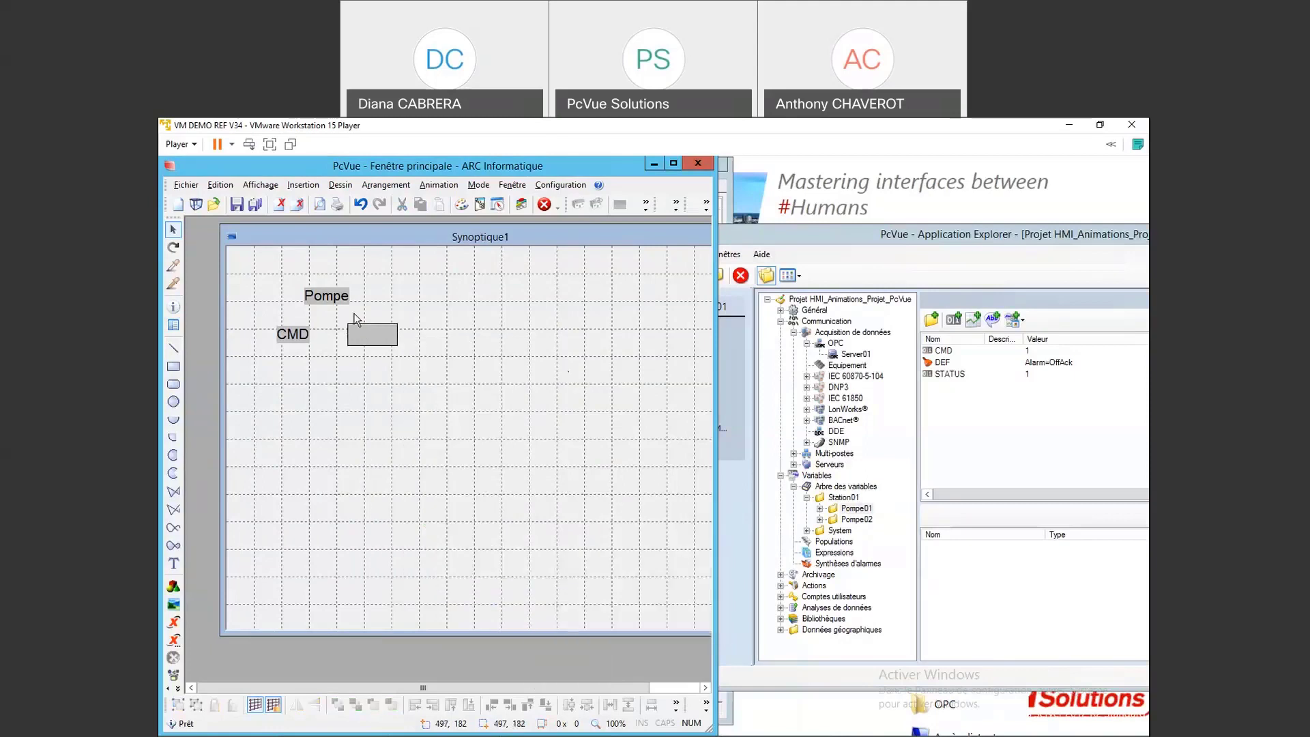
double_click(359, 329)
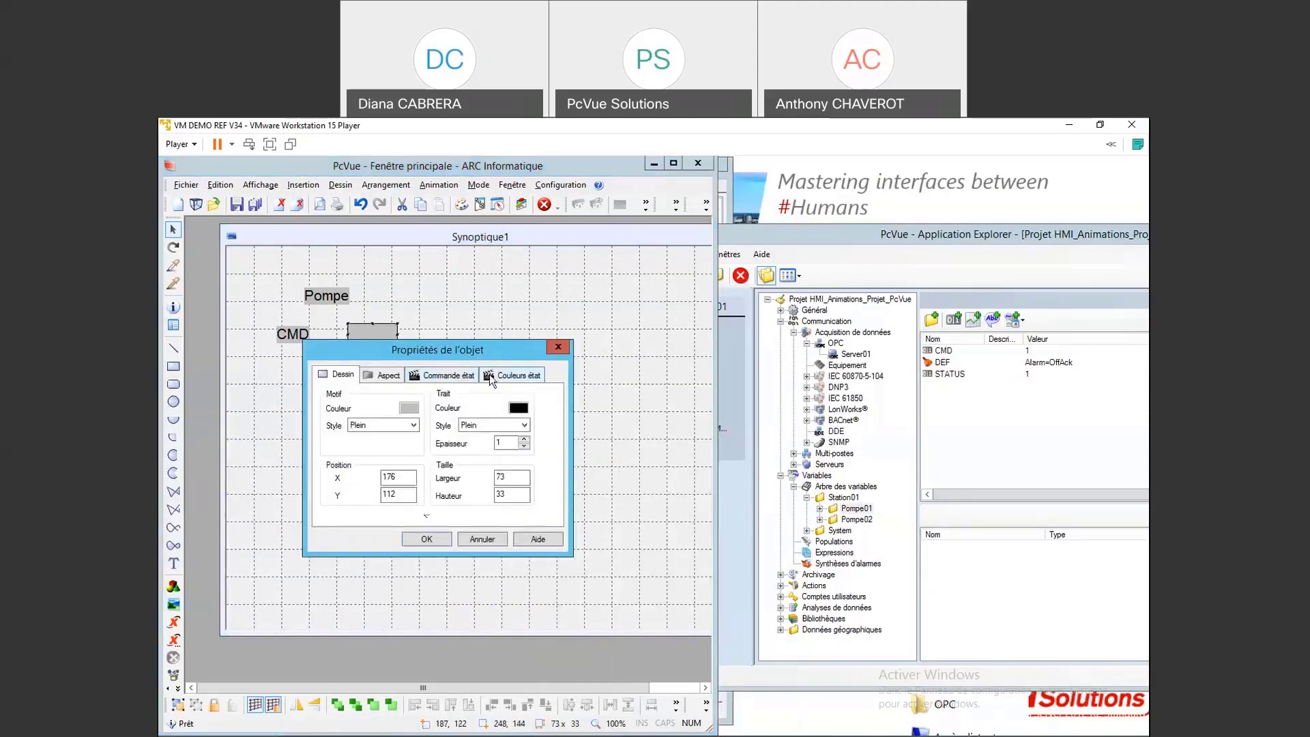
click(520, 375)
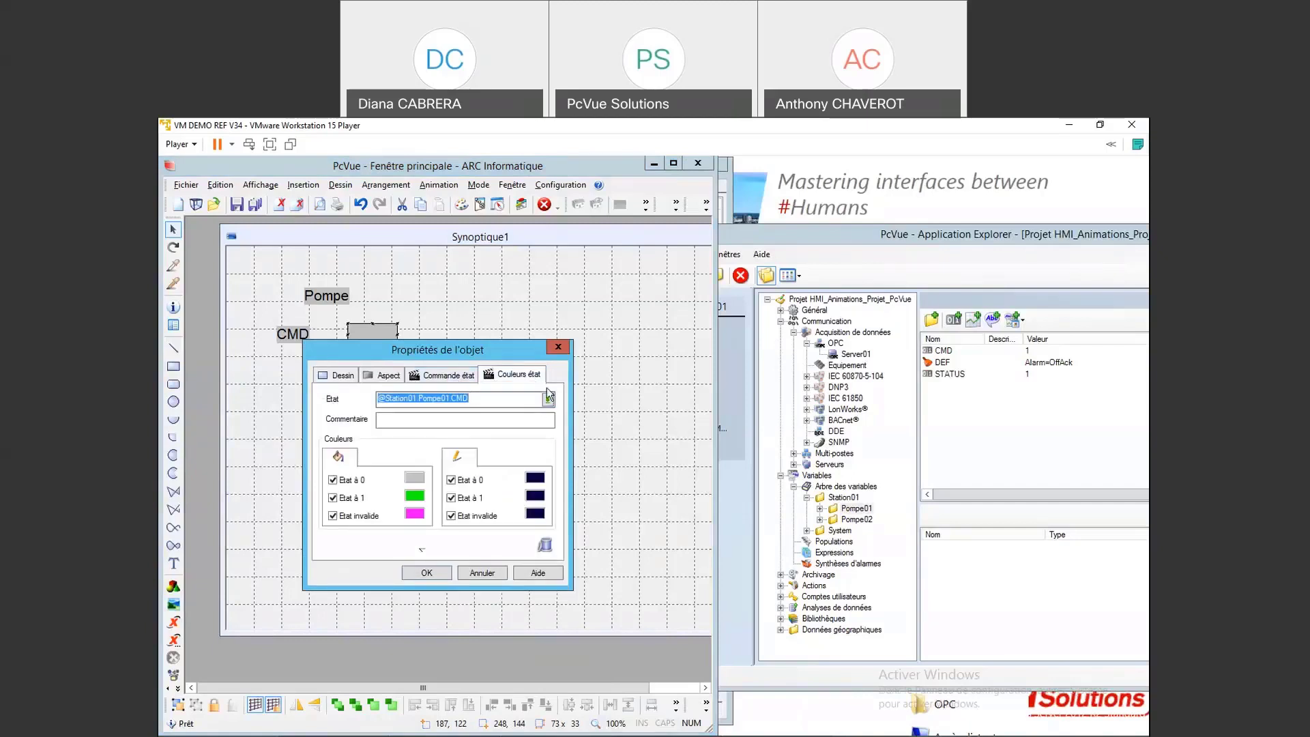
click(426, 573)
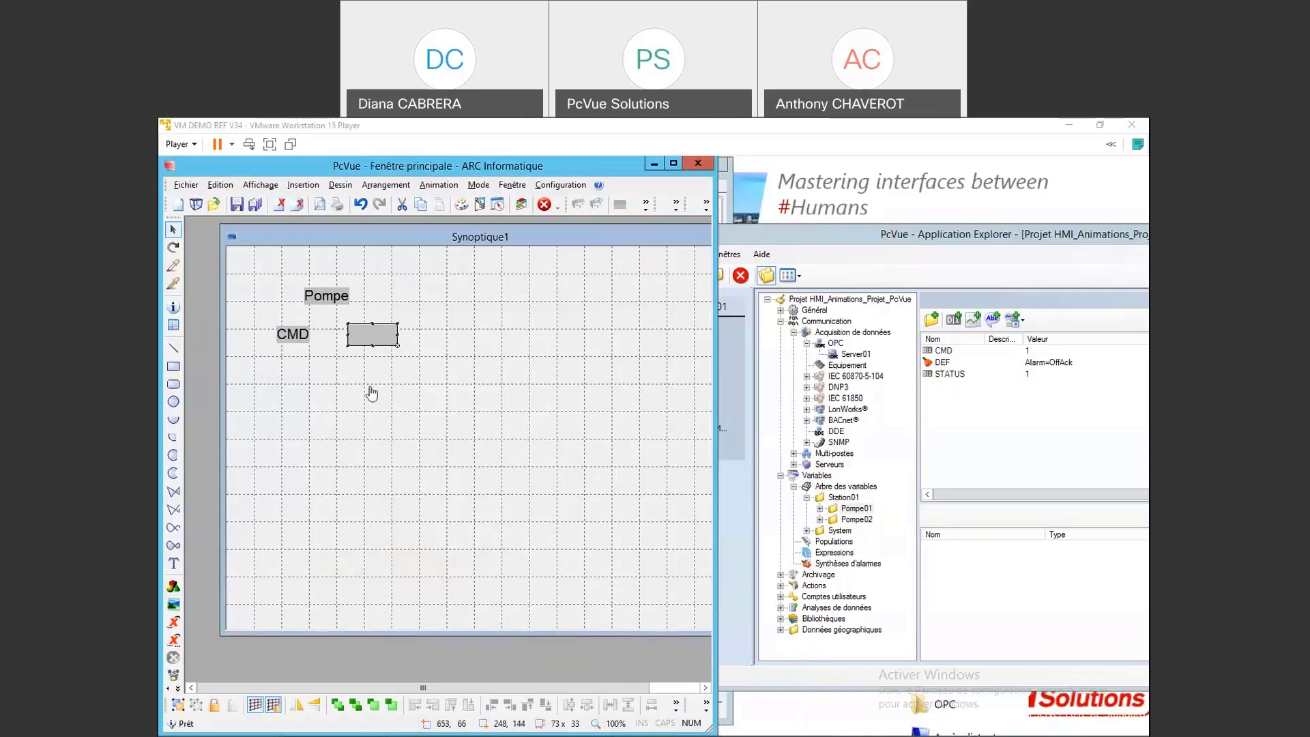
Step: Duplicate the CMD label and its rectangle together directly below the originals
shift+click(281, 334)
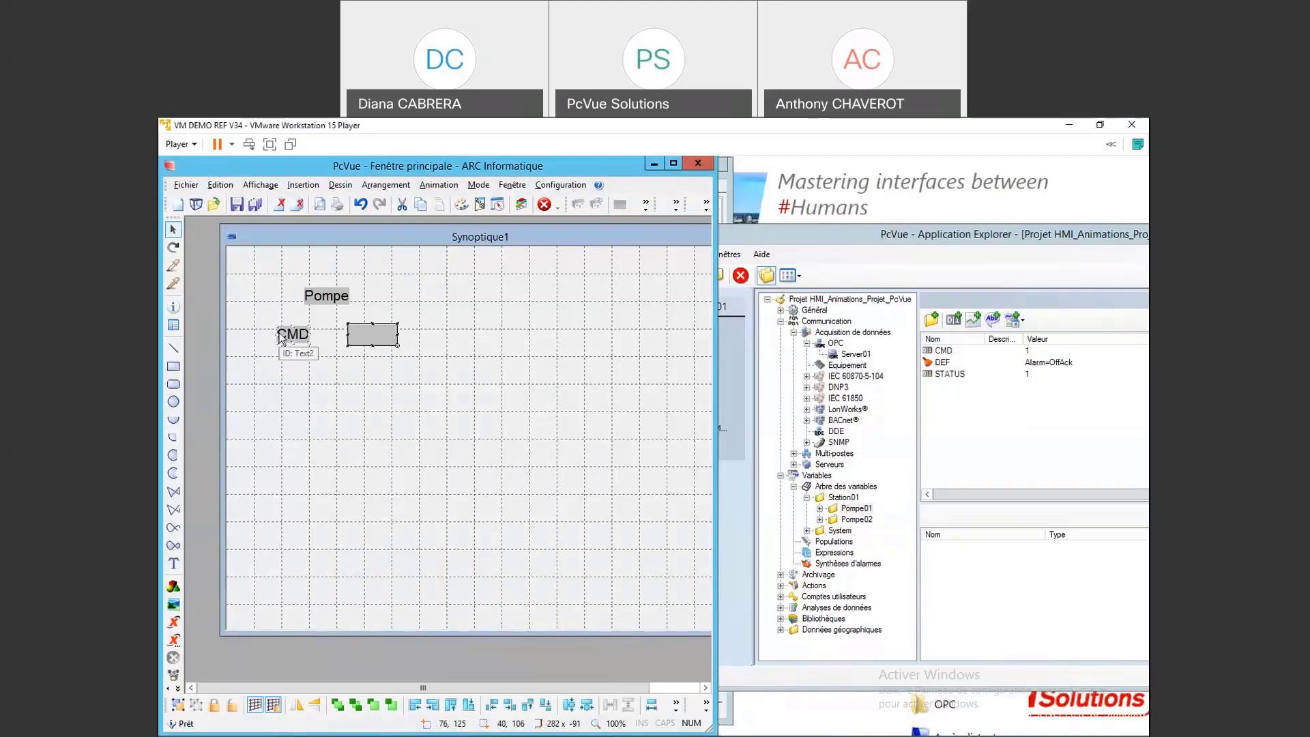
ctrl+drag(289, 335, 293, 382)
click(295, 387)
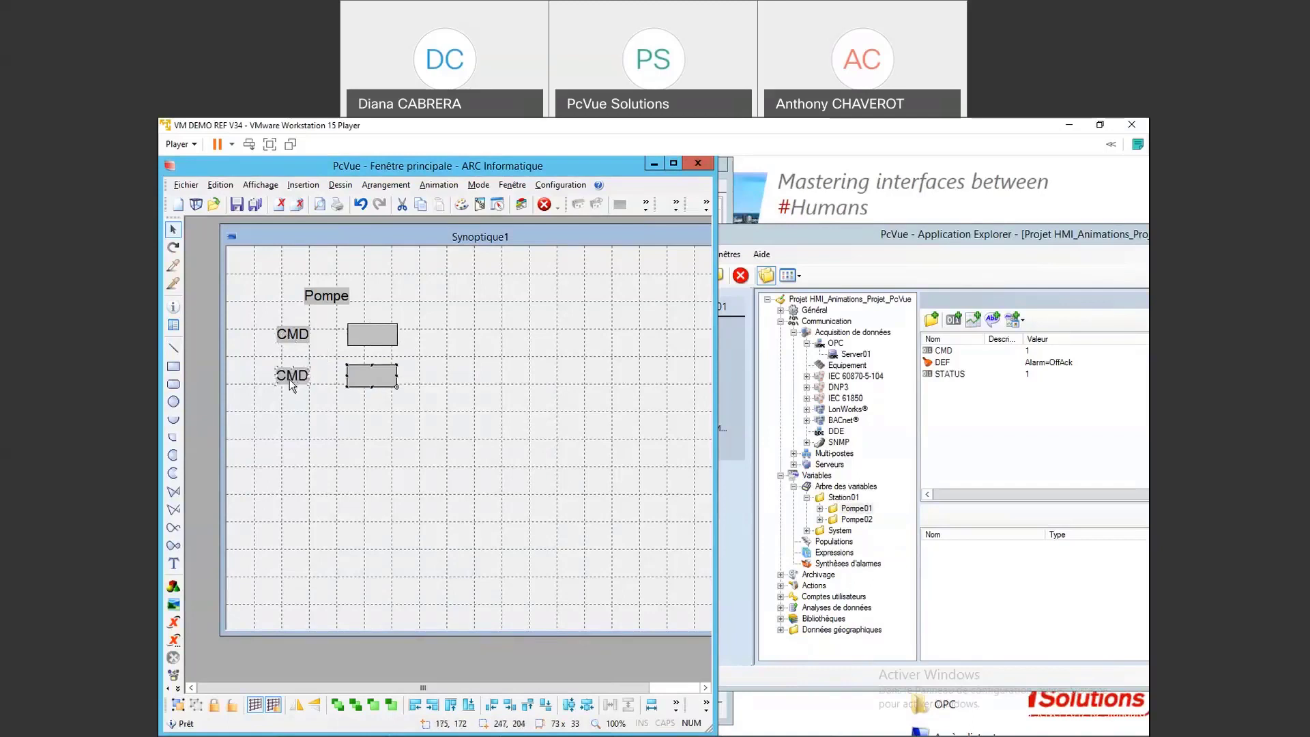
Step: Change the text of the duplicated CMD label to STATUS
double_click(307, 381)
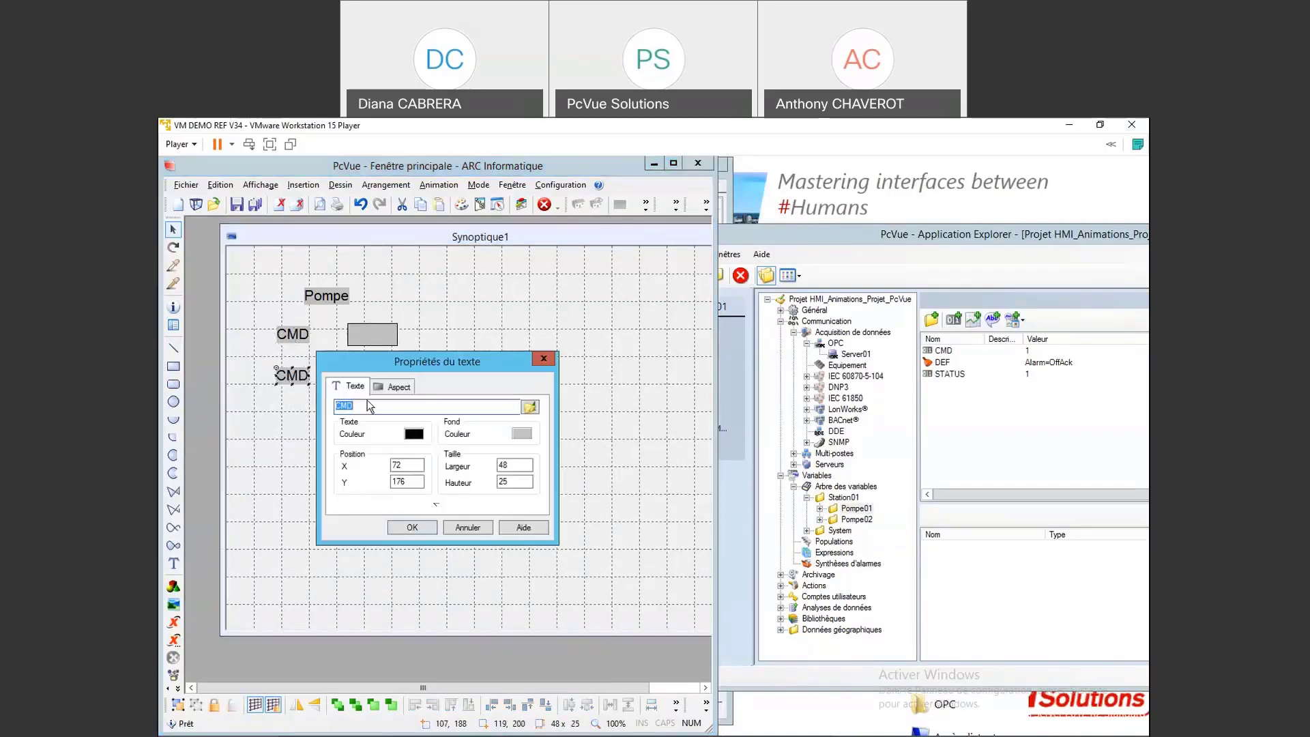
text(STTUS)
key(BackSpace)
key(BackSpace)
key(BackSpace)
key(BackSpace)
text(TATUS)
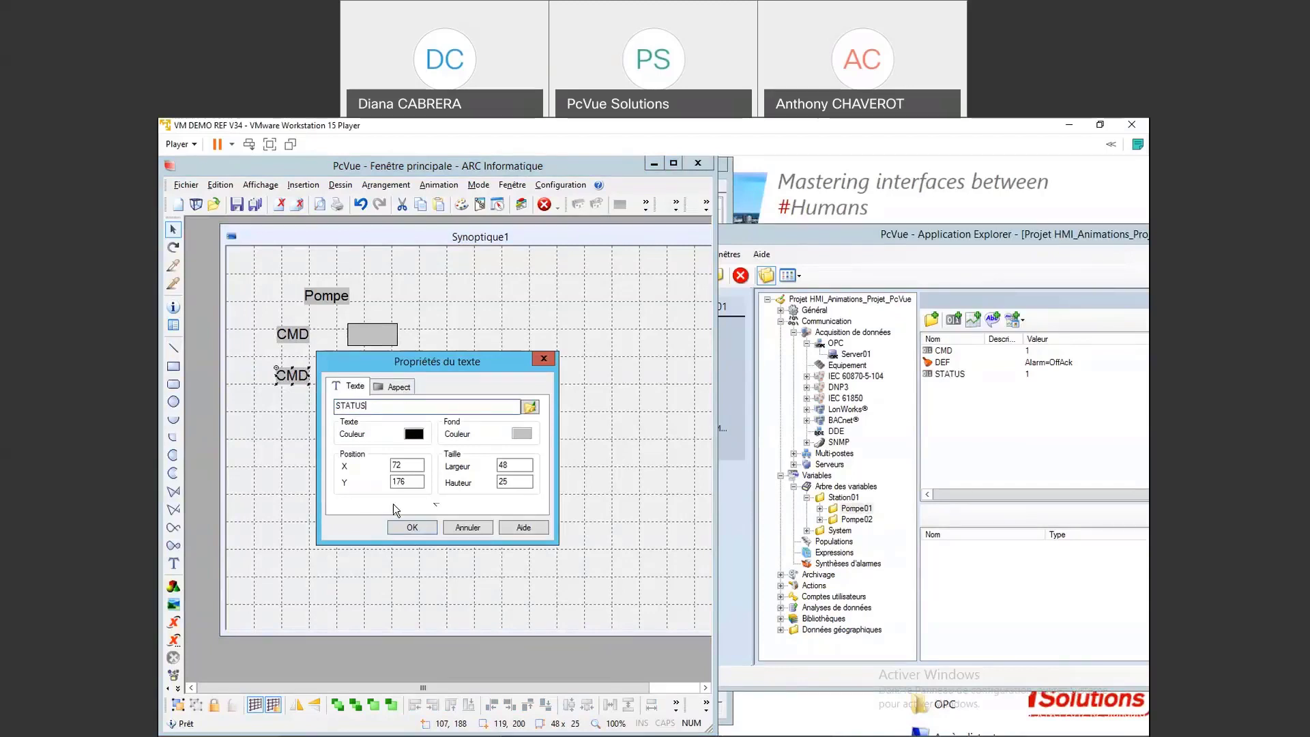
click(413, 529)
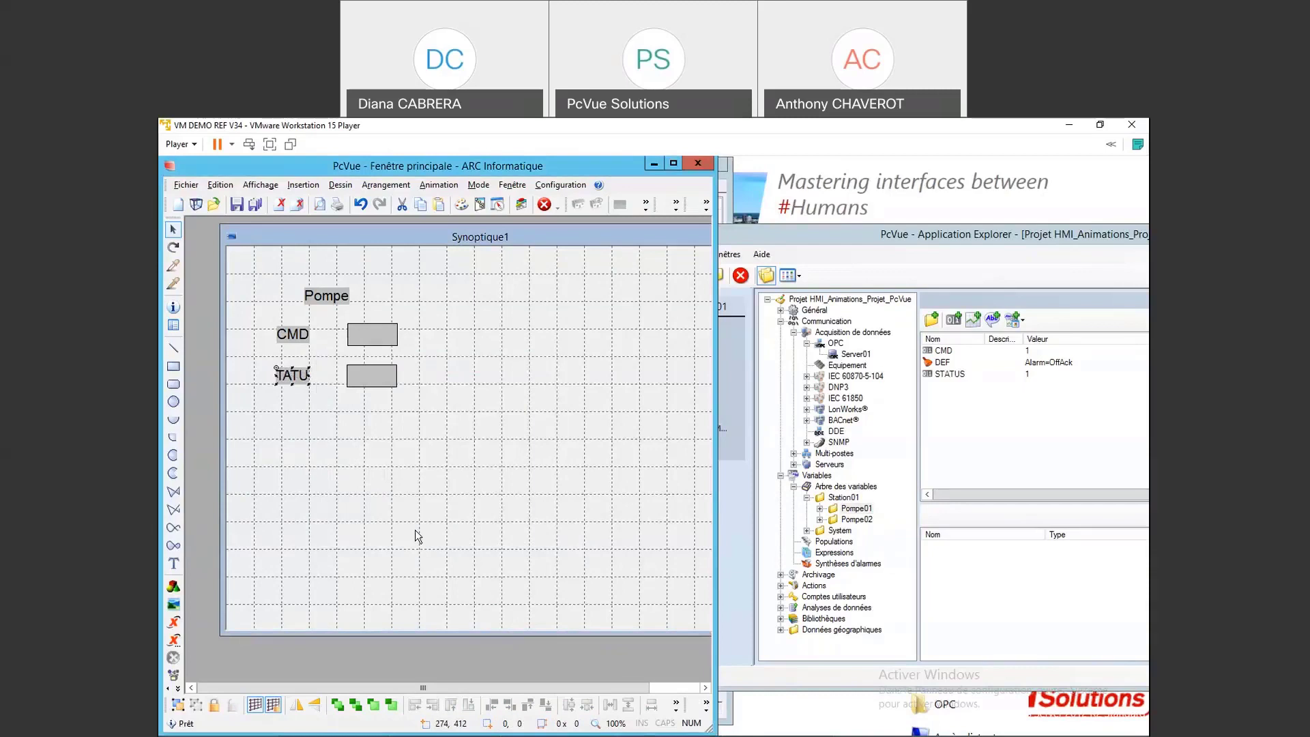
Step: Narrow the duplicated rectangle to about 32 x 33 and widen the STATUS label to about 105 x 25
click(365, 382)
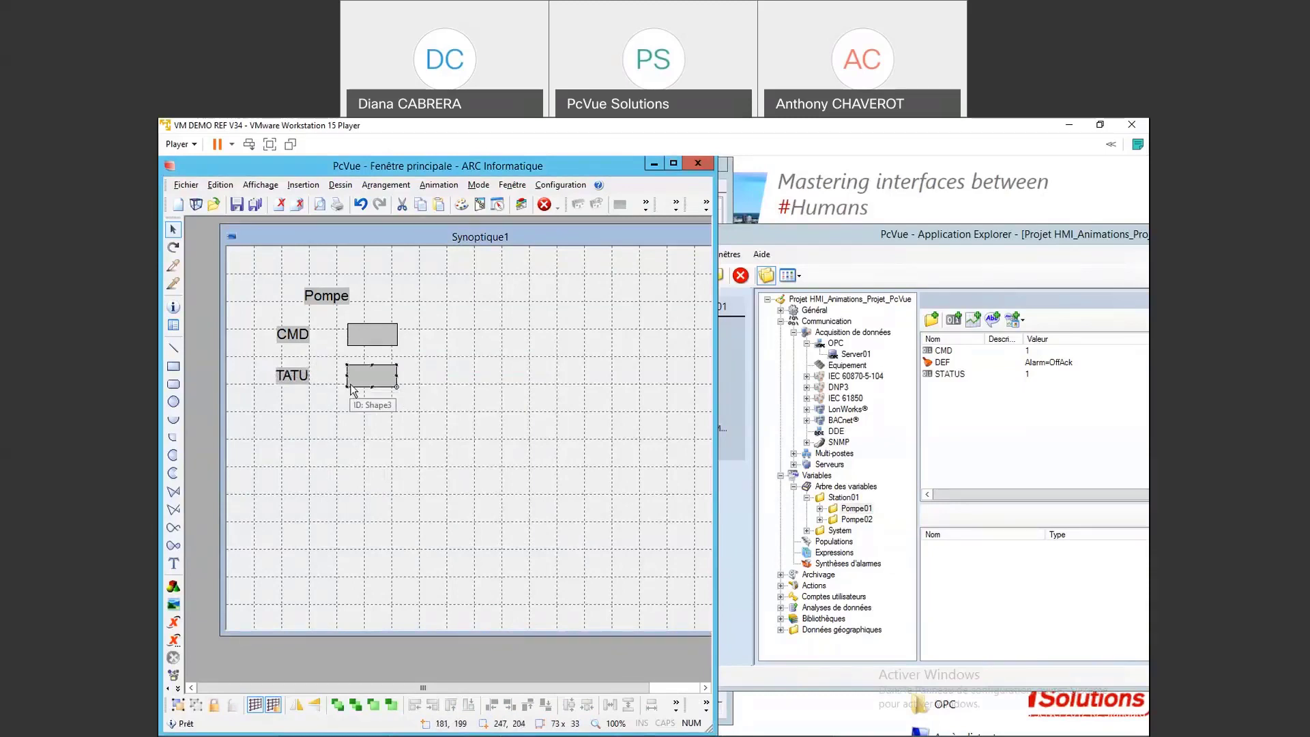
drag(351, 387, 378, 376)
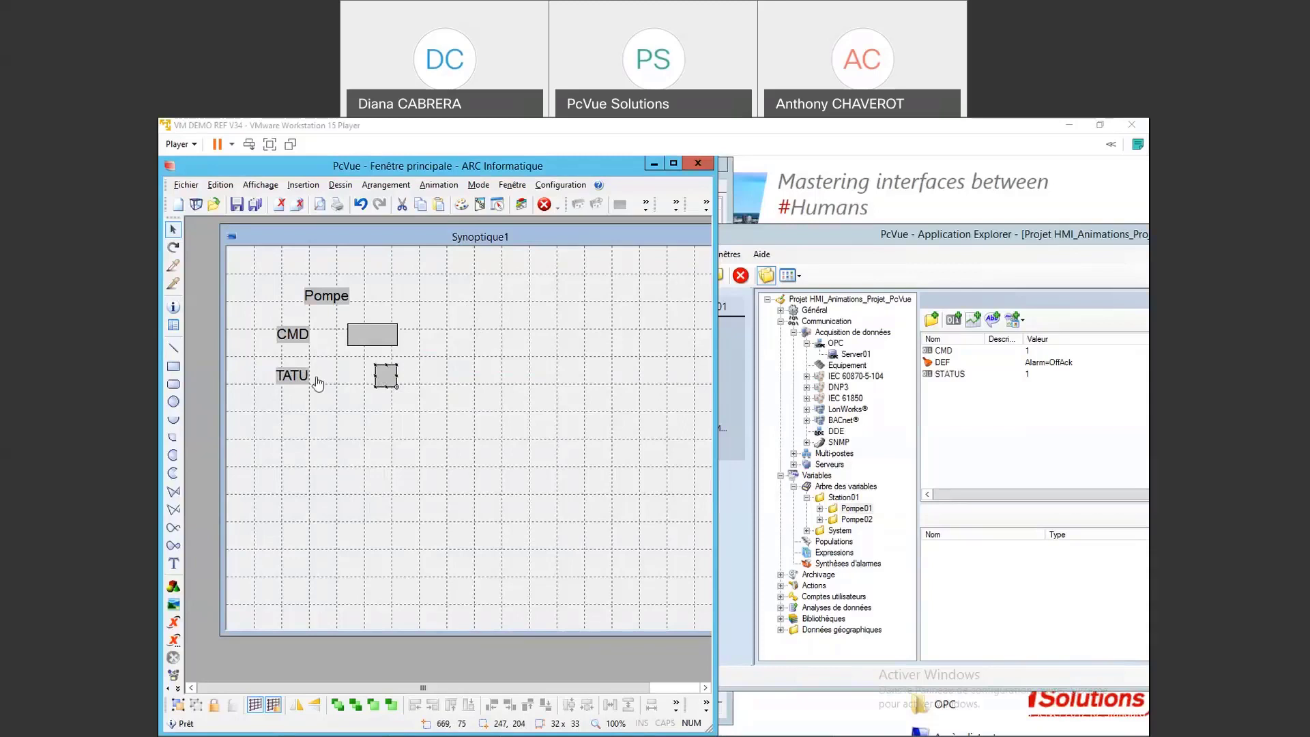
click(314, 376)
drag(327, 375, 349, 375)
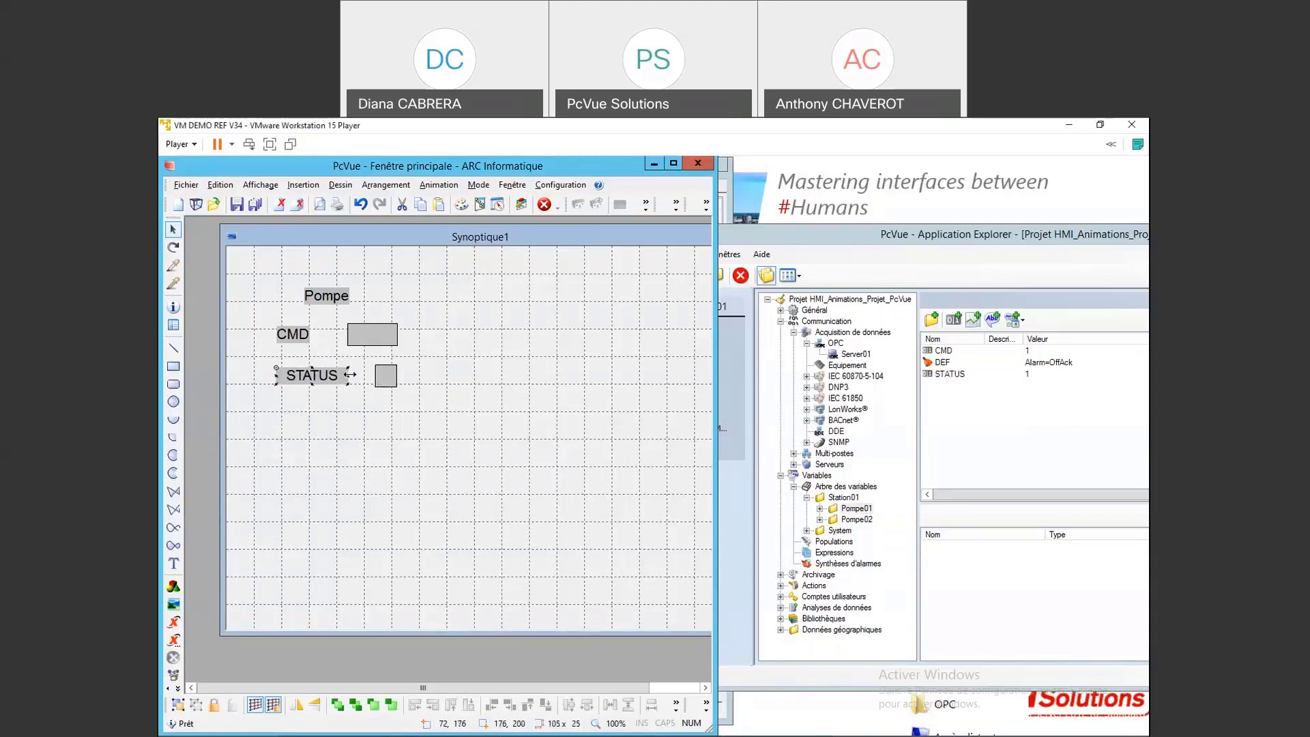
Step: Maximise the main window, and shrink and reposition the Synoptique1 mimic window inside it
drag(563, 235, 508, 239)
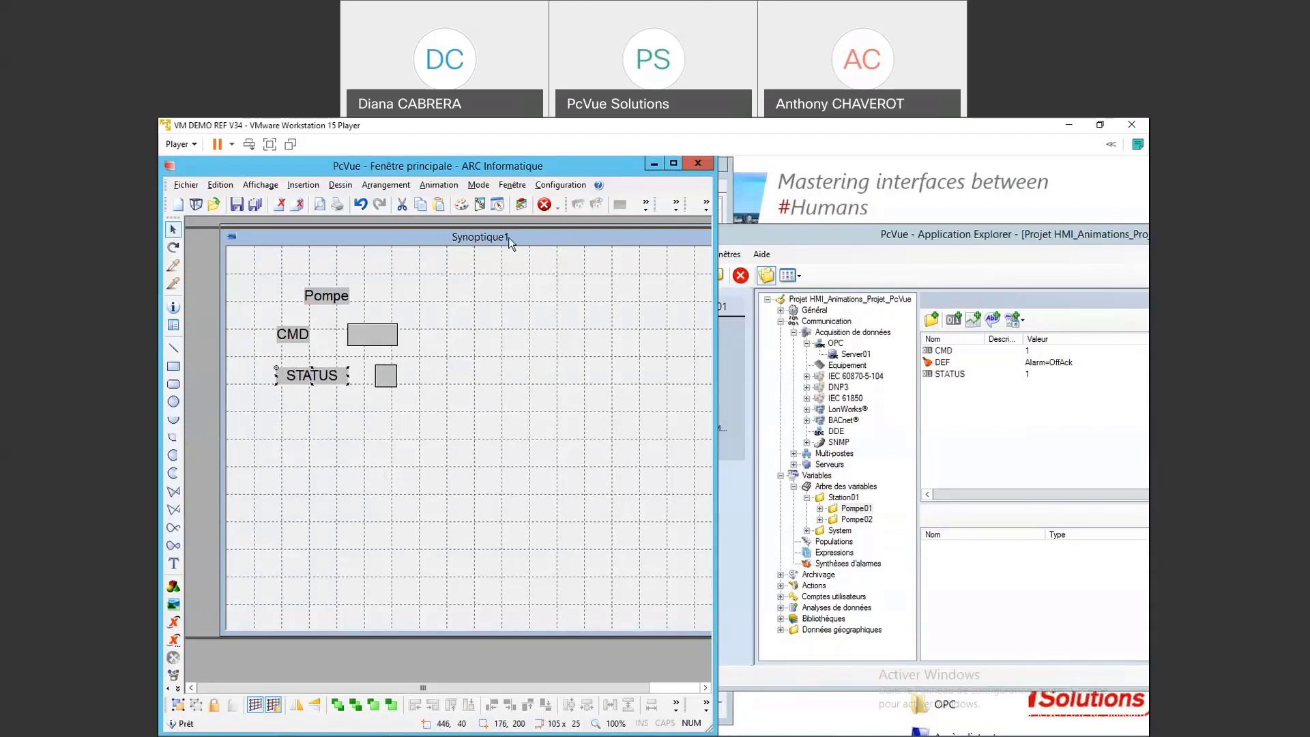
click(674, 164)
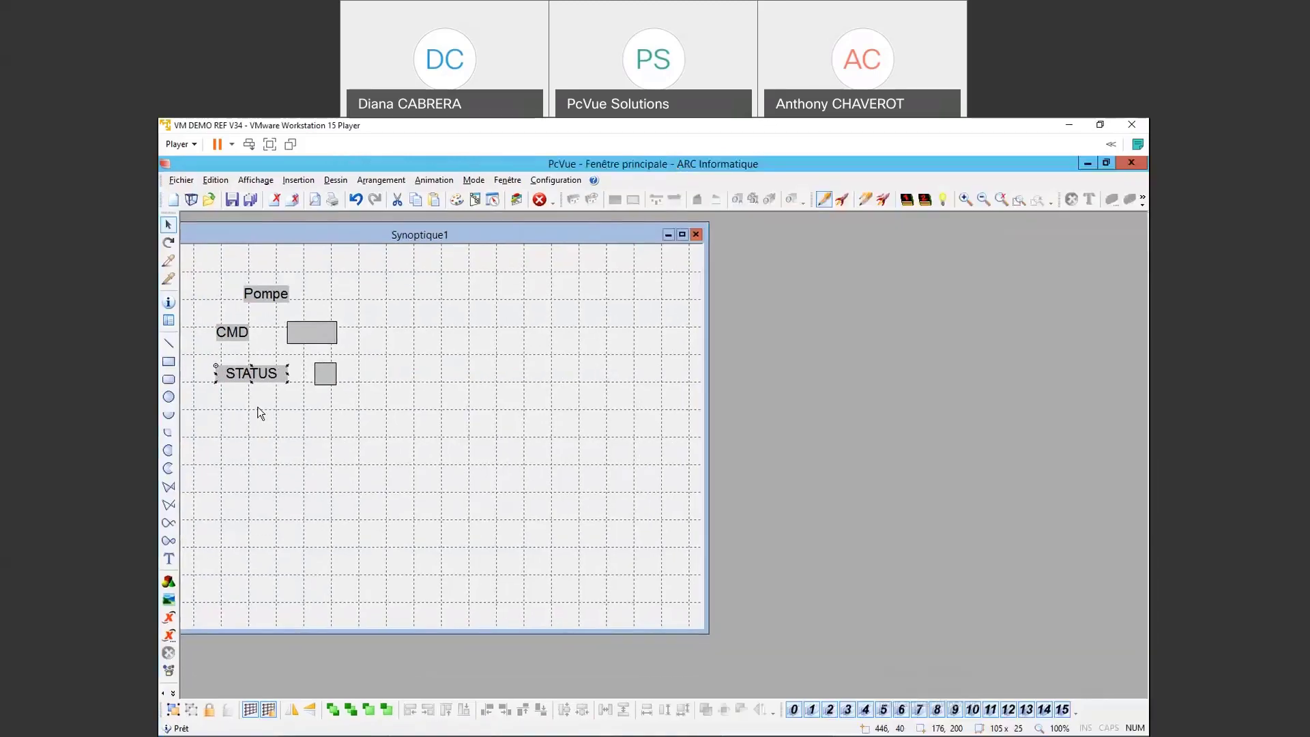
drag(442, 232, 490, 232)
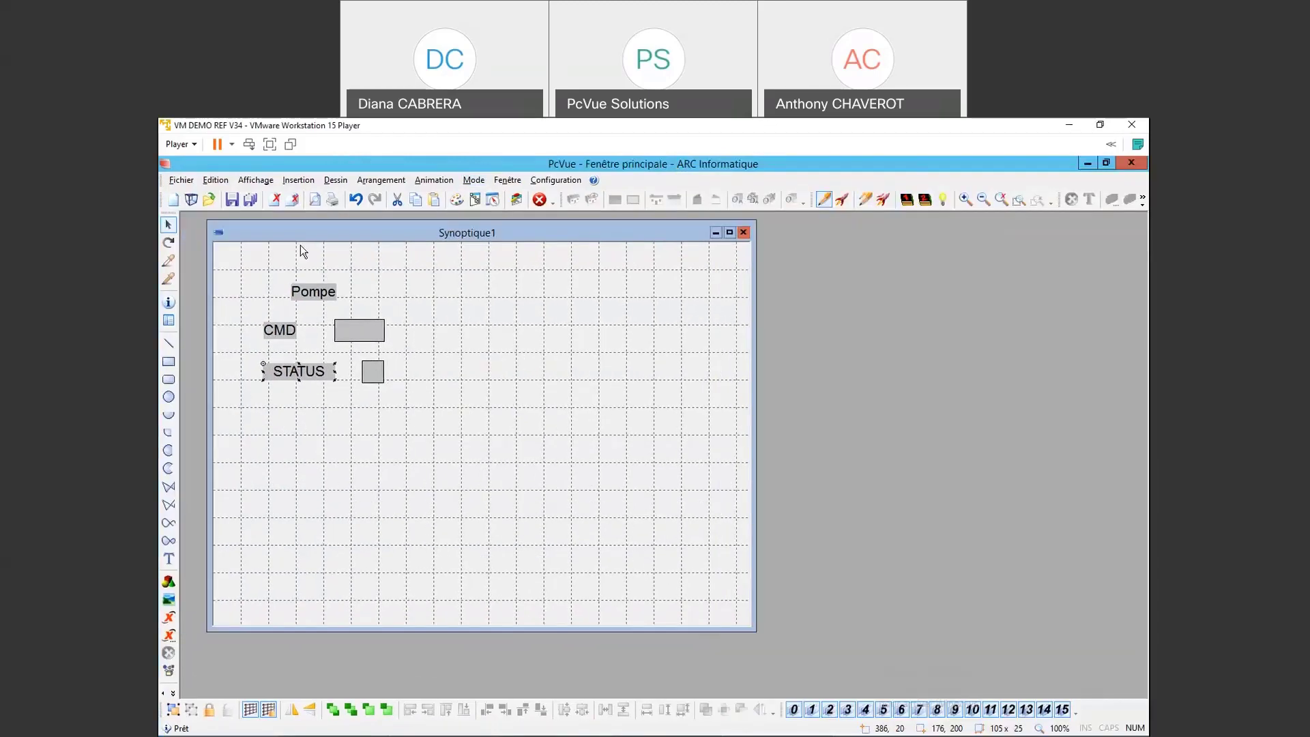
drag(207, 224, 233, 263)
drag(298, 267, 281, 232)
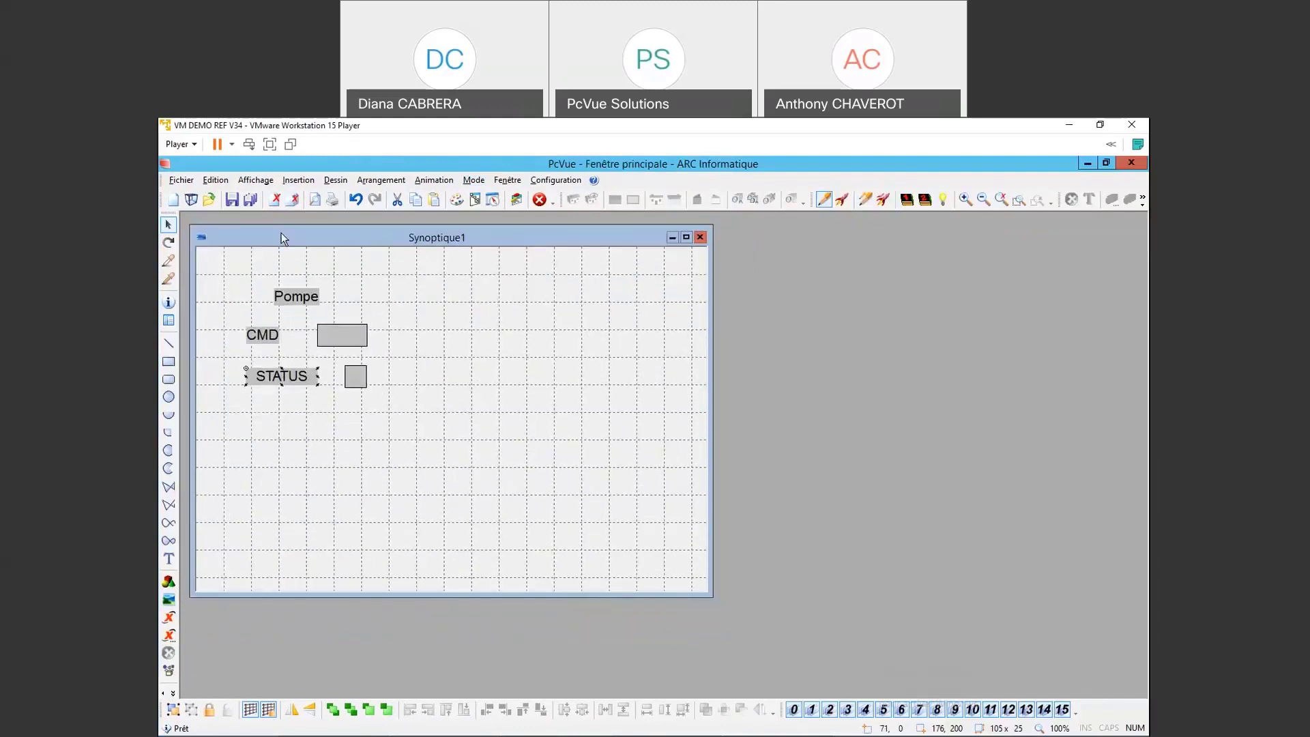
right_click(281, 233)
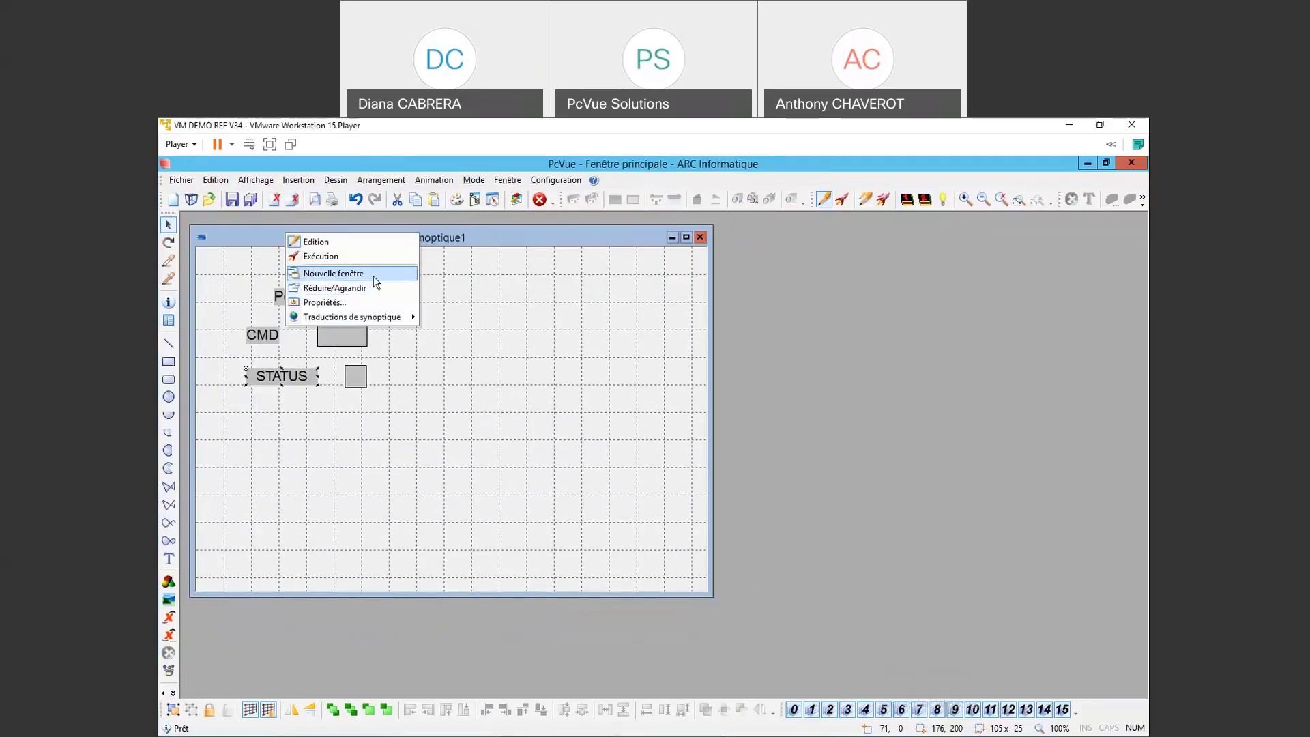
click(478, 238)
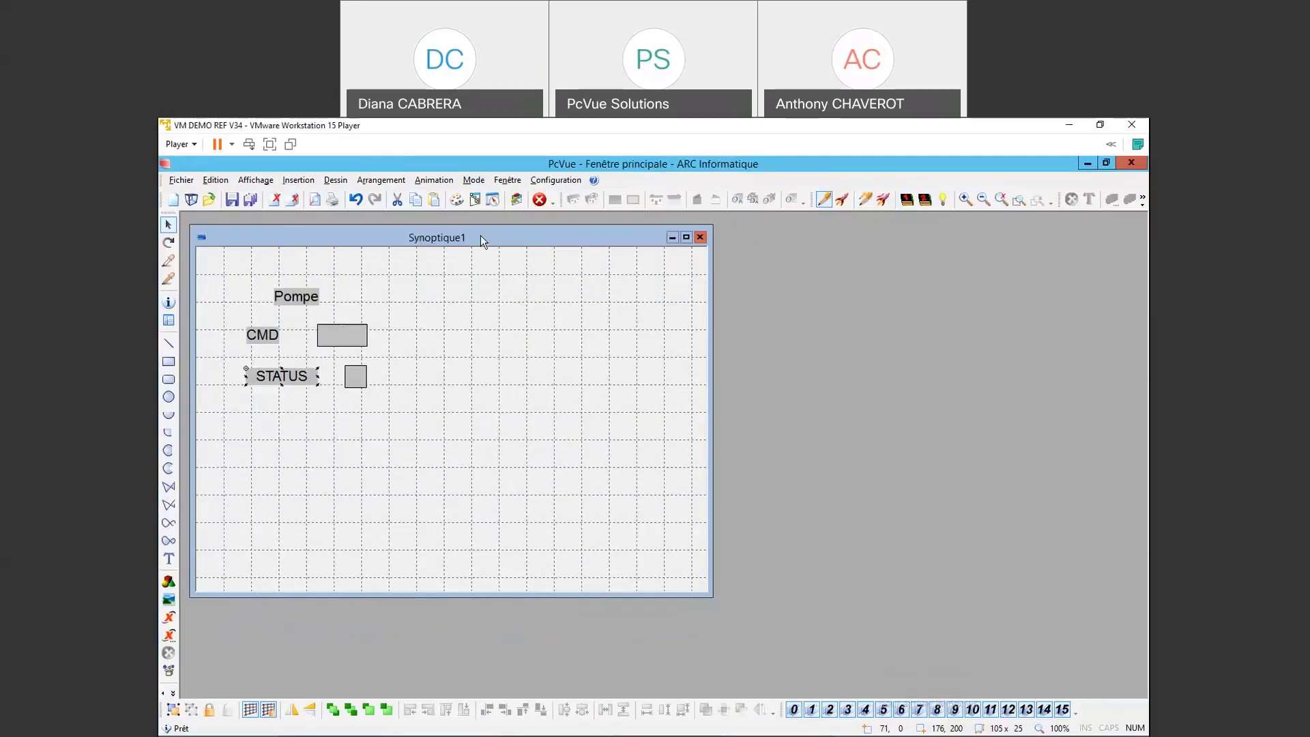
Step: Open a second view of the Synoptique1 mimic, arrange it beside the narrowed original, and switch the second view to run mode
right_click(481, 235)
click(531, 277)
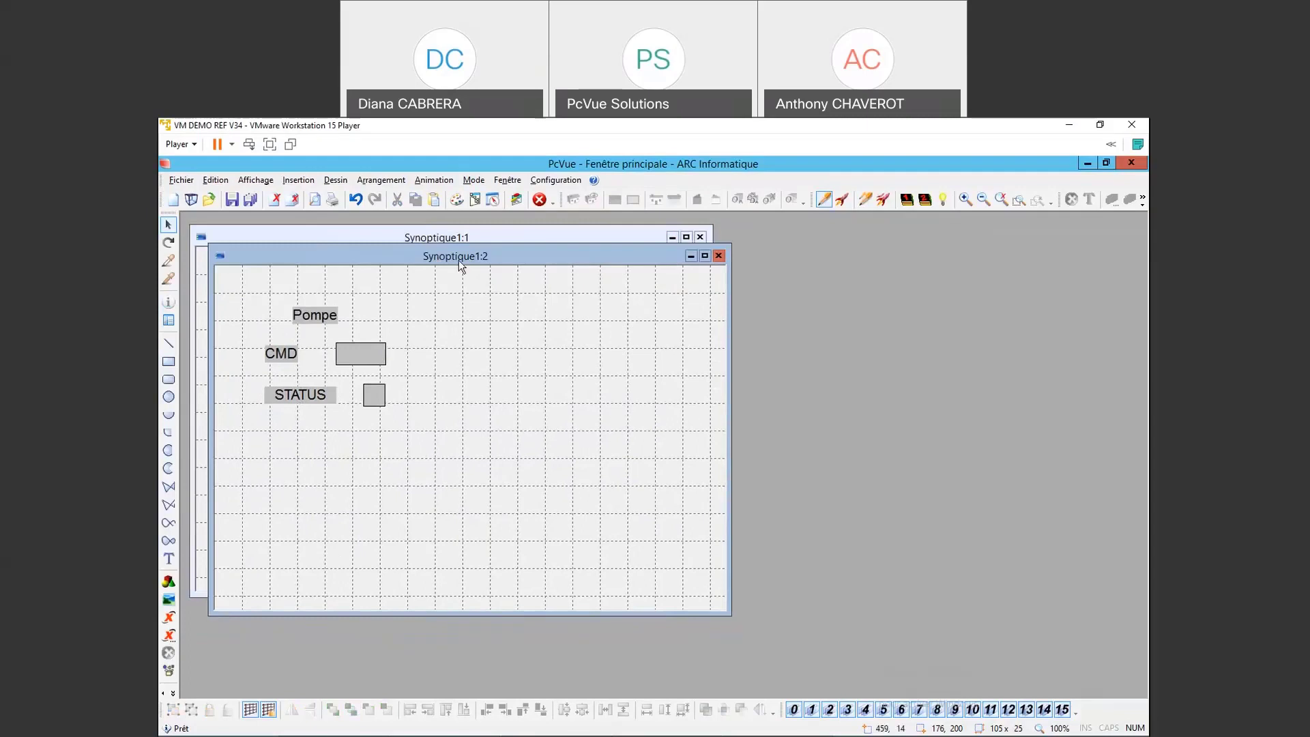
drag(458, 260, 881, 243)
click(555, 237)
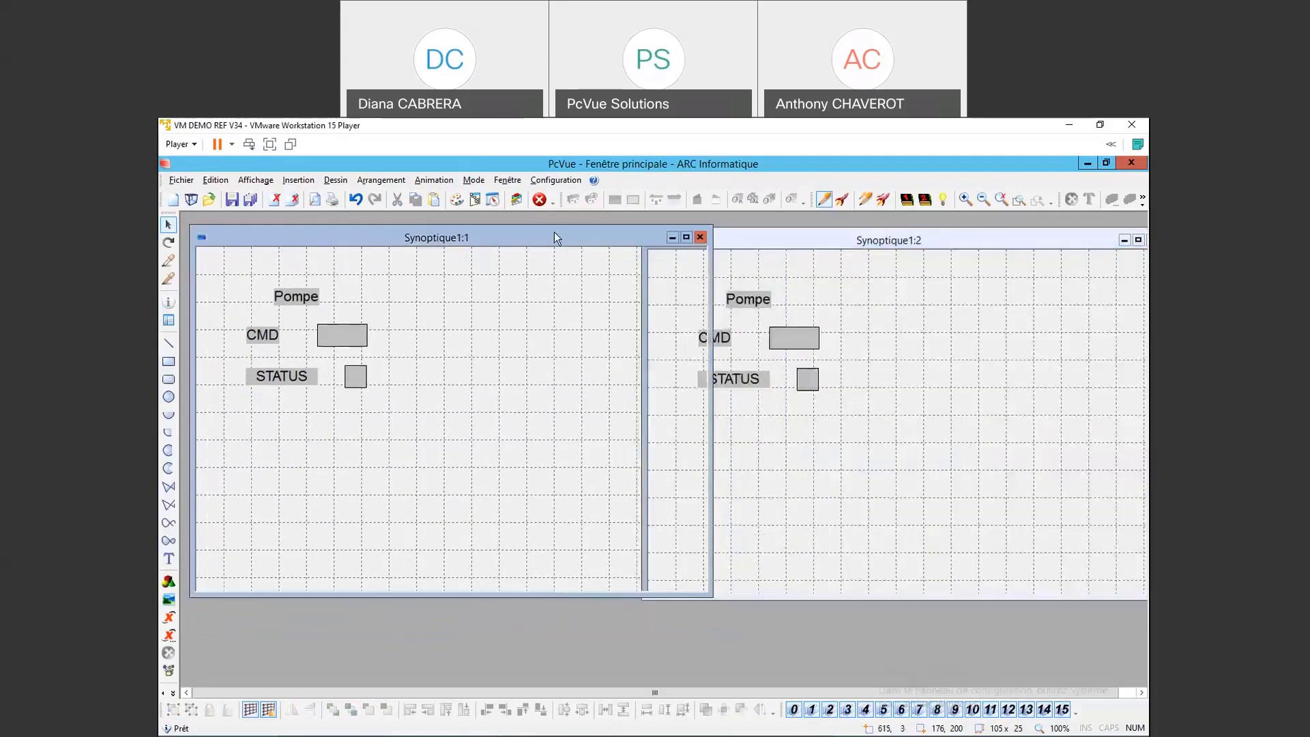
drag(712, 284, 592, 283)
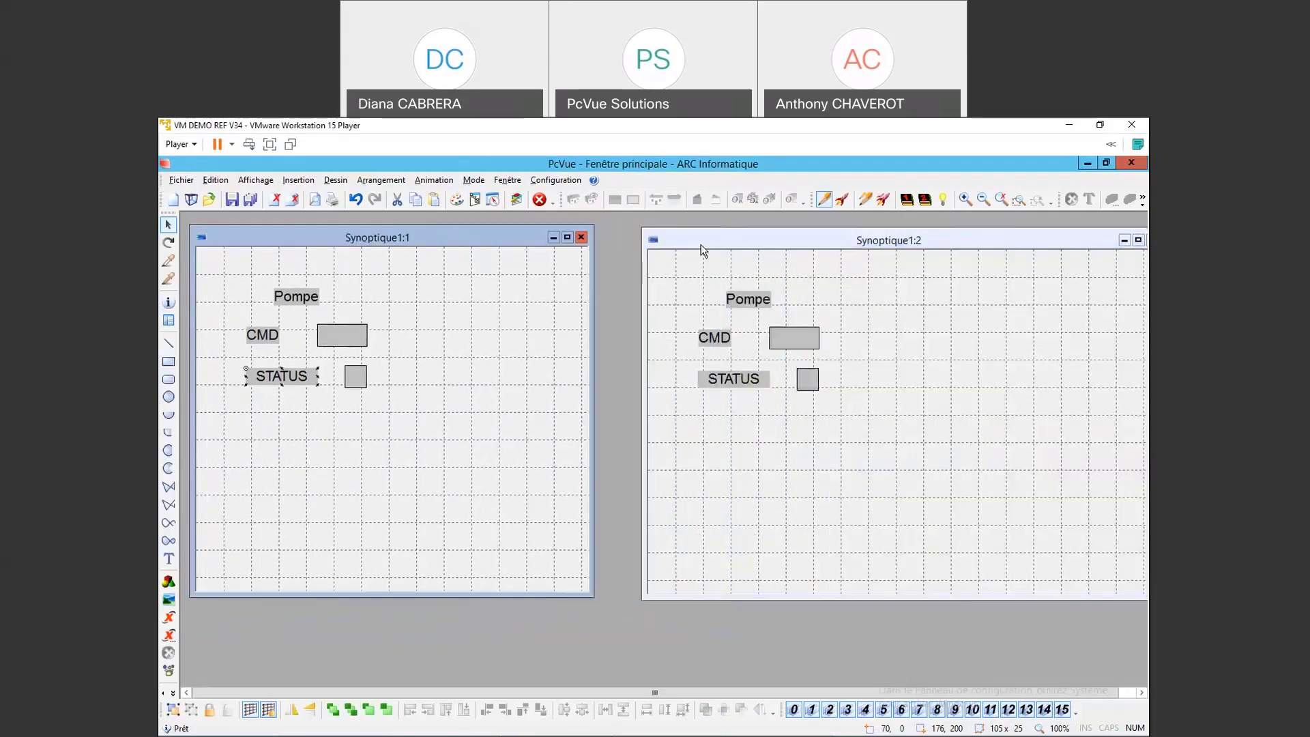
drag(701, 248, 670, 247)
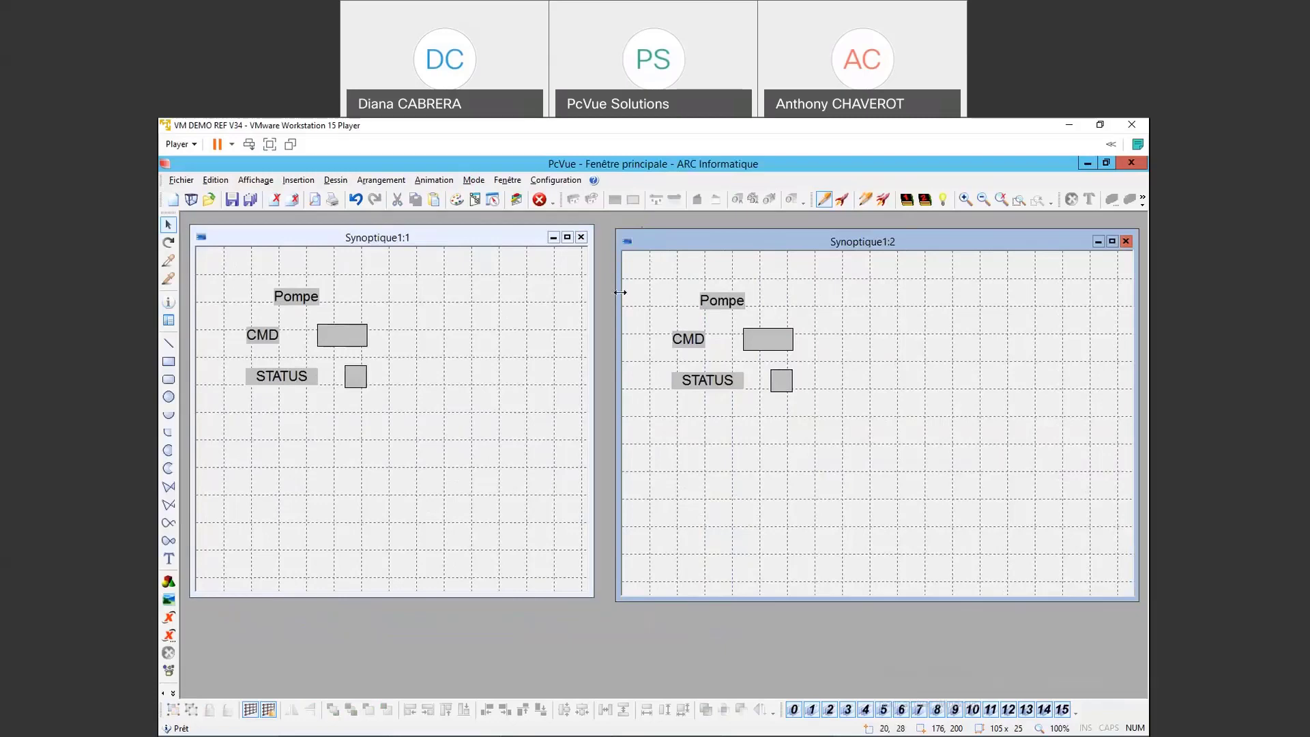
drag(618, 292, 659, 287)
drag(705, 242, 661, 236)
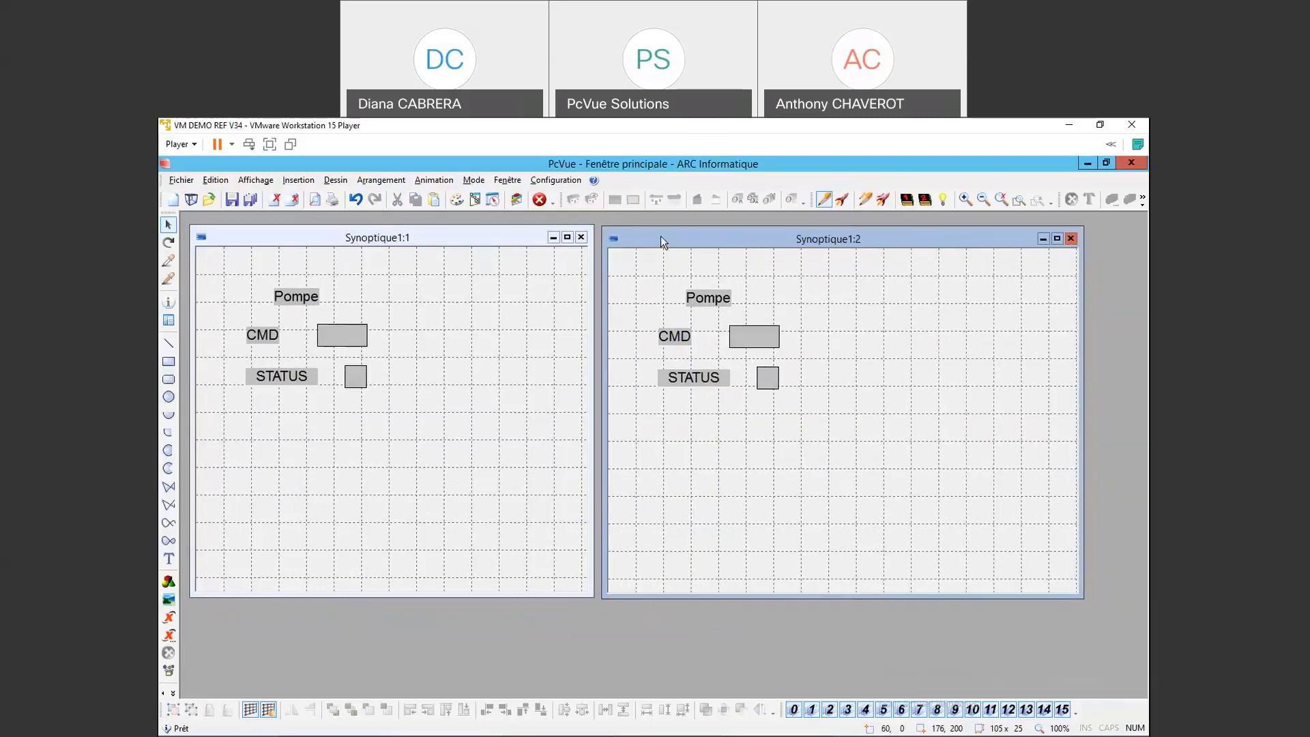
key(F7)
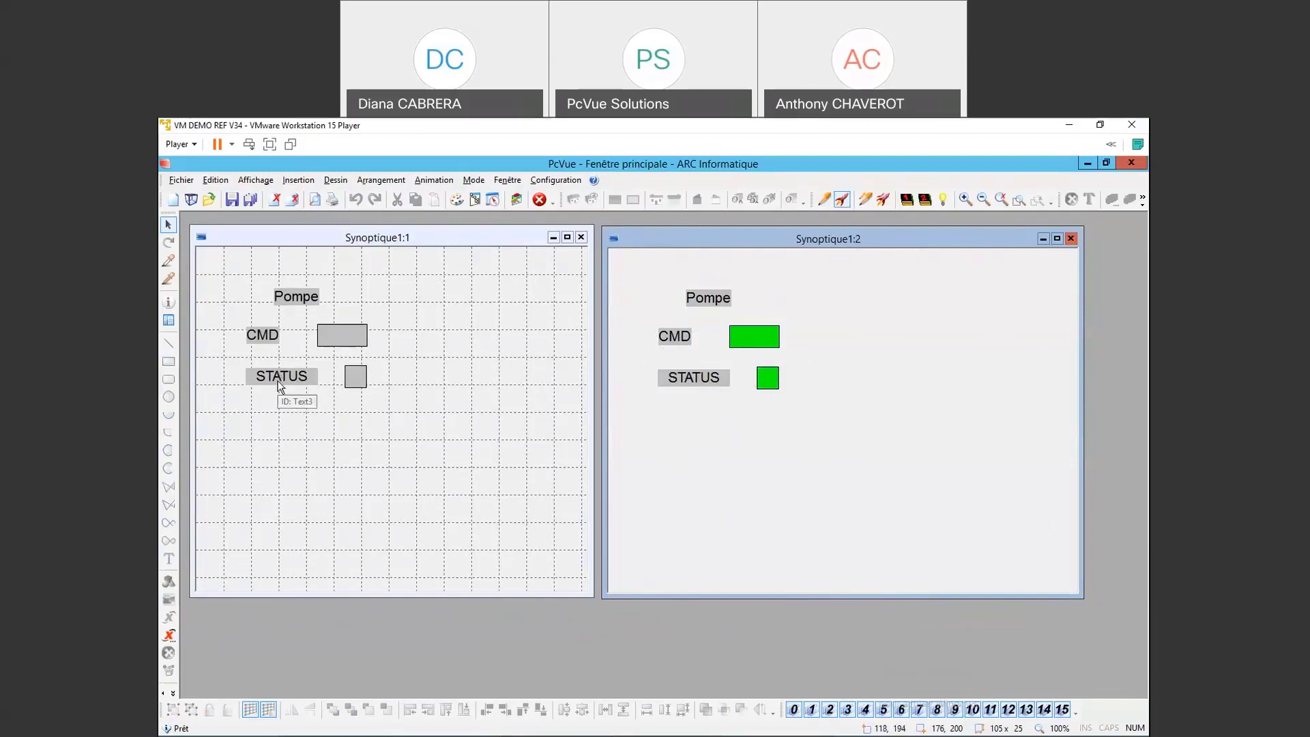
Step: Shift the STATUS label slightly up and left in the editing view, and delete the state command animation from the STATUS square
drag(280, 376, 264, 371)
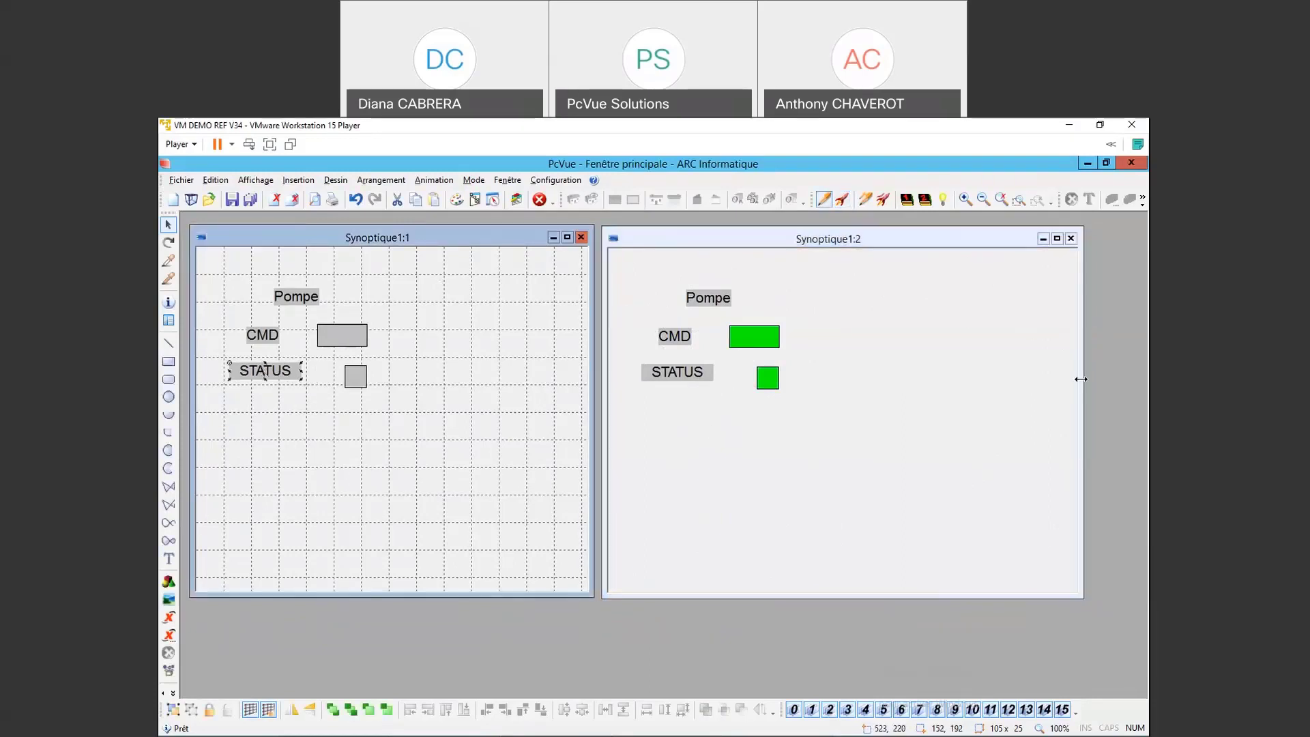
double_click(355, 376)
click(688, 380)
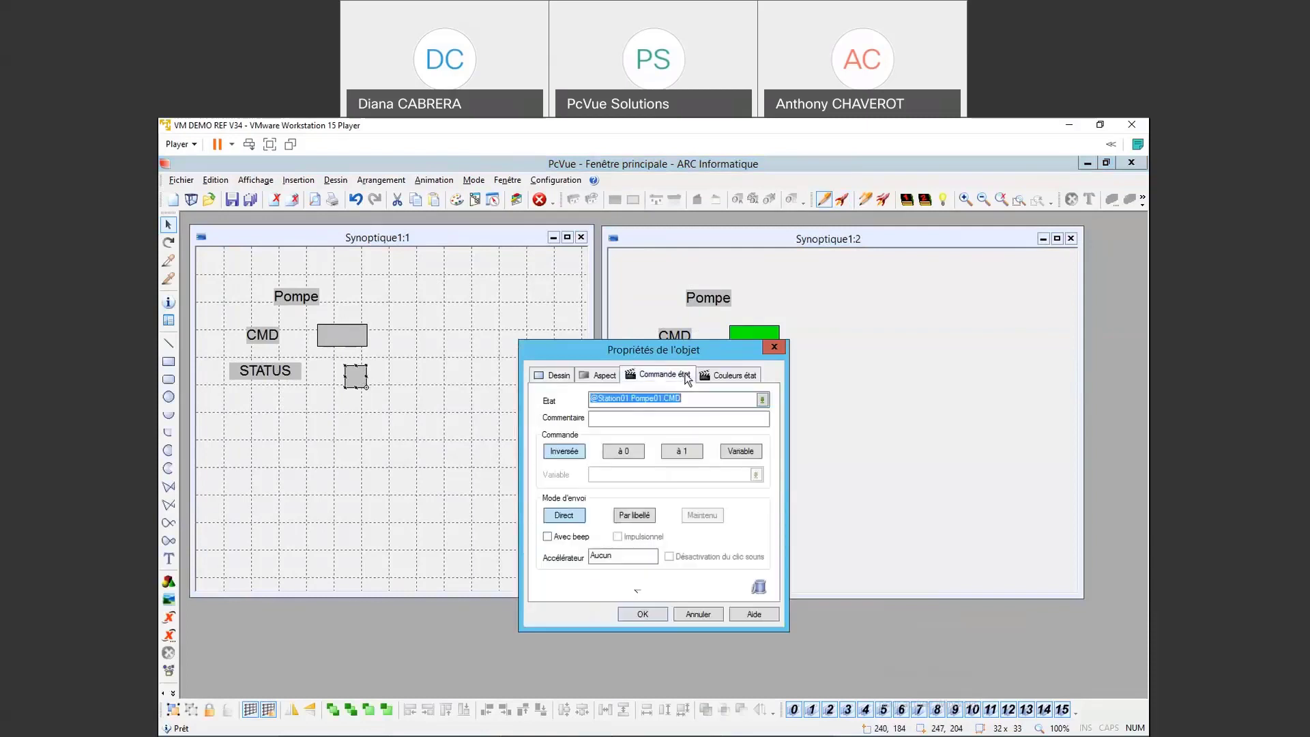
click(759, 588)
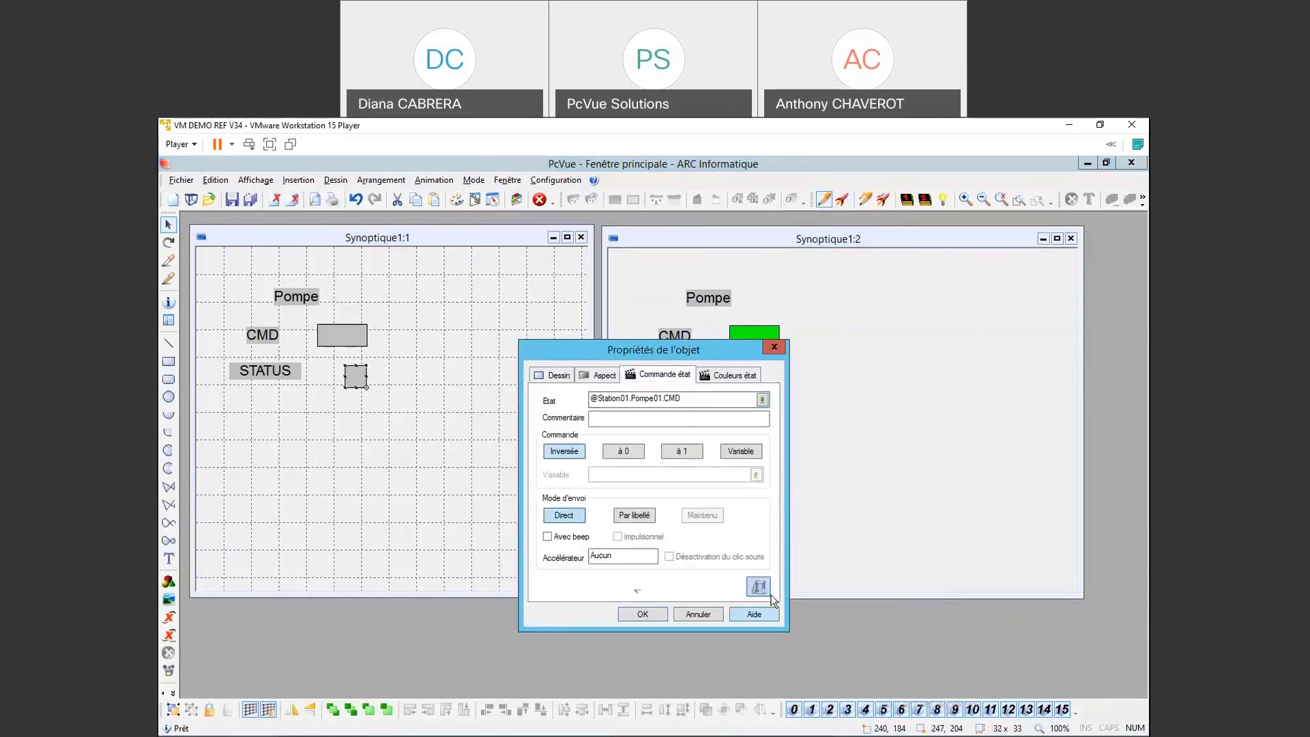
click(729, 375)
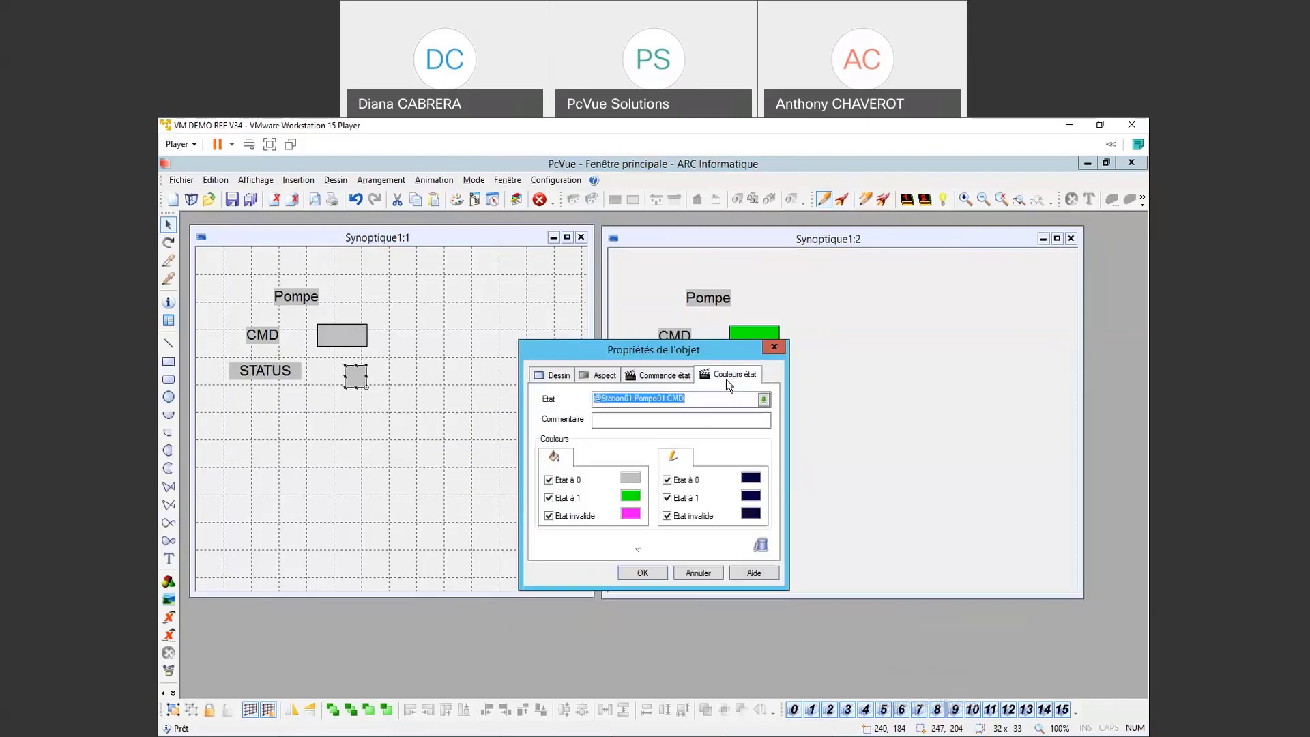
click(764, 400)
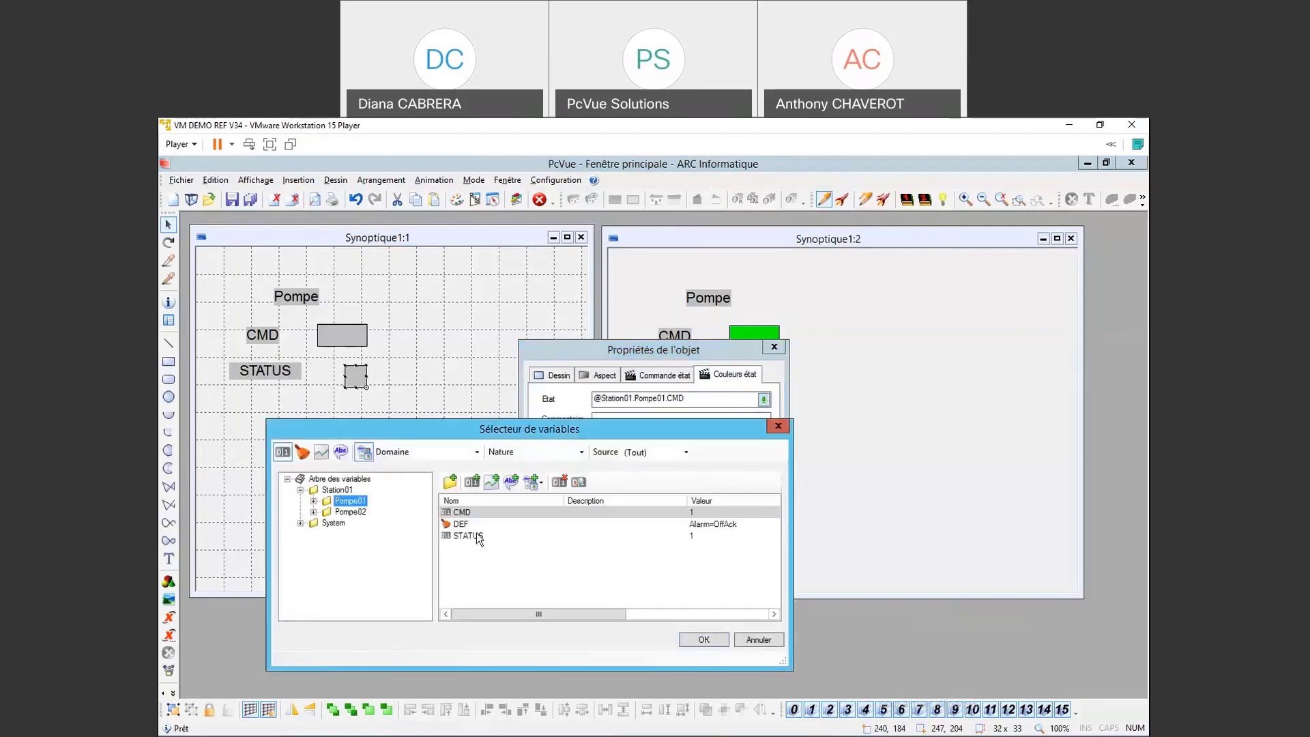
double_click(473, 535)
click(638, 575)
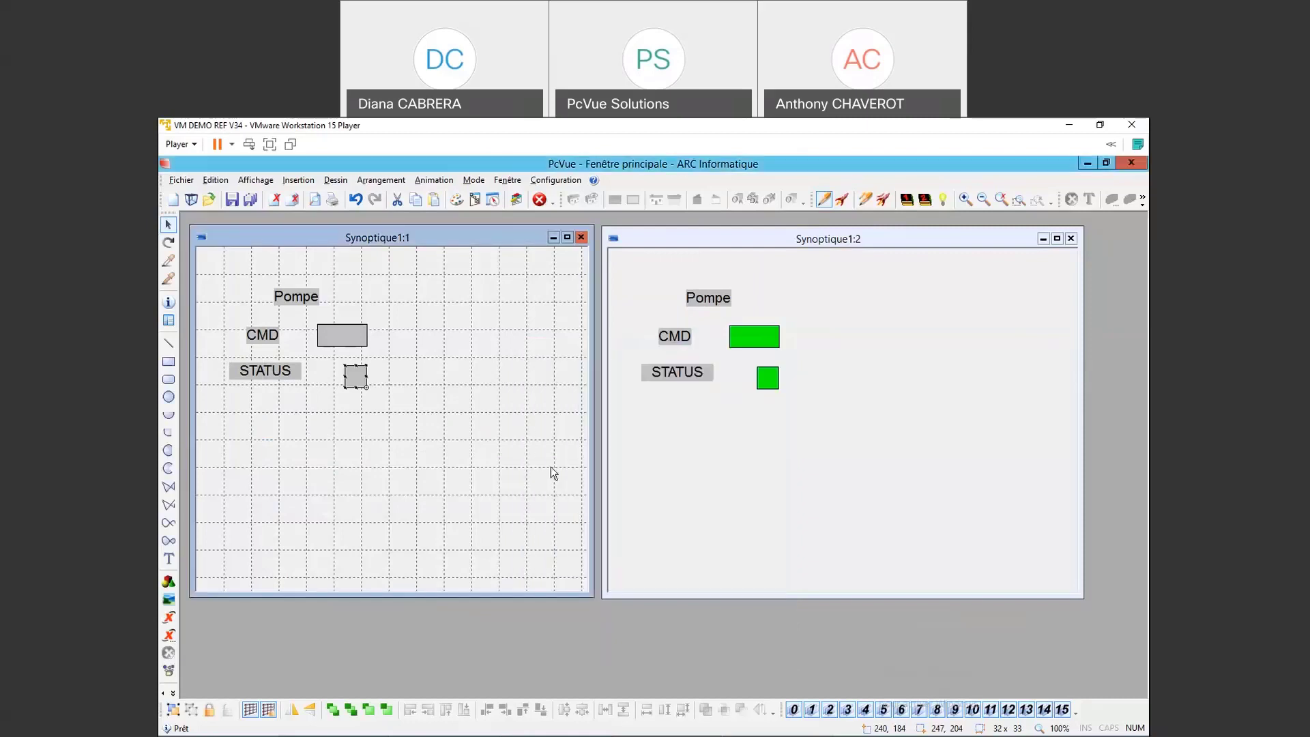
drag(354, 372, 346, 365)
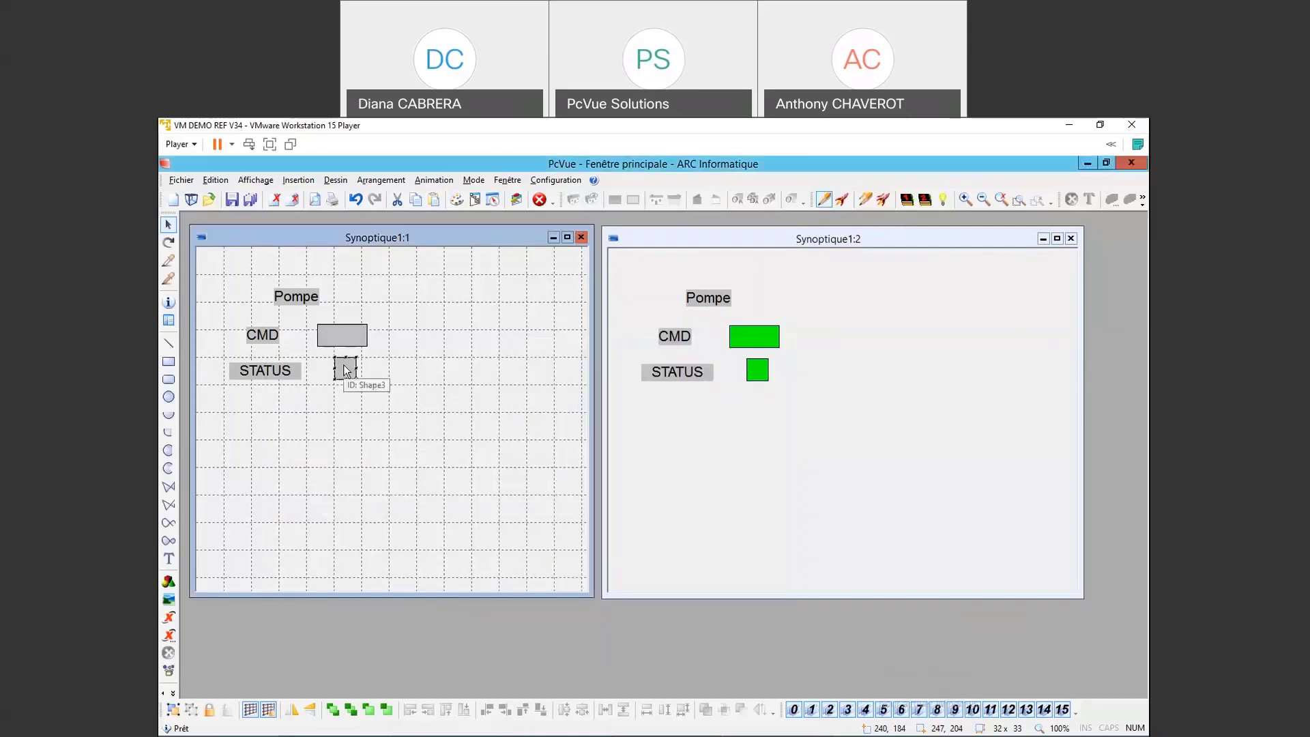
double_click(345, 369)
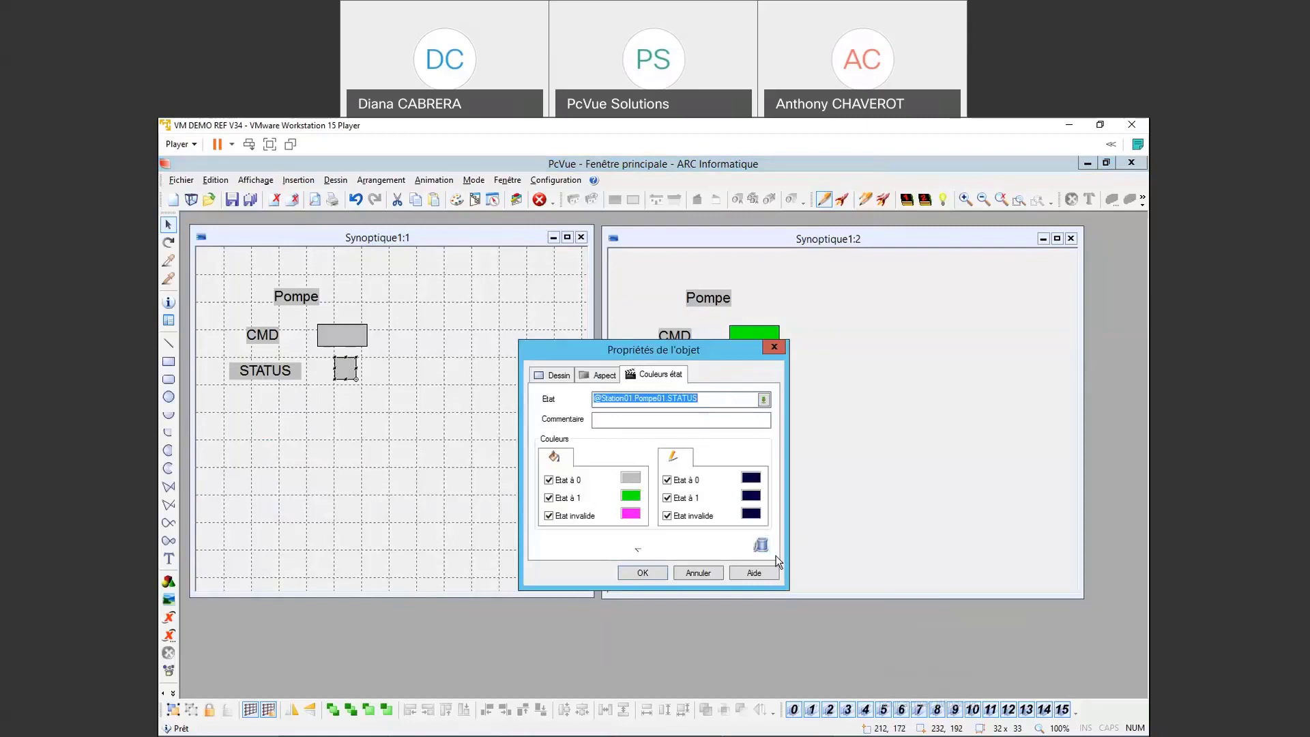
click(657, 575)
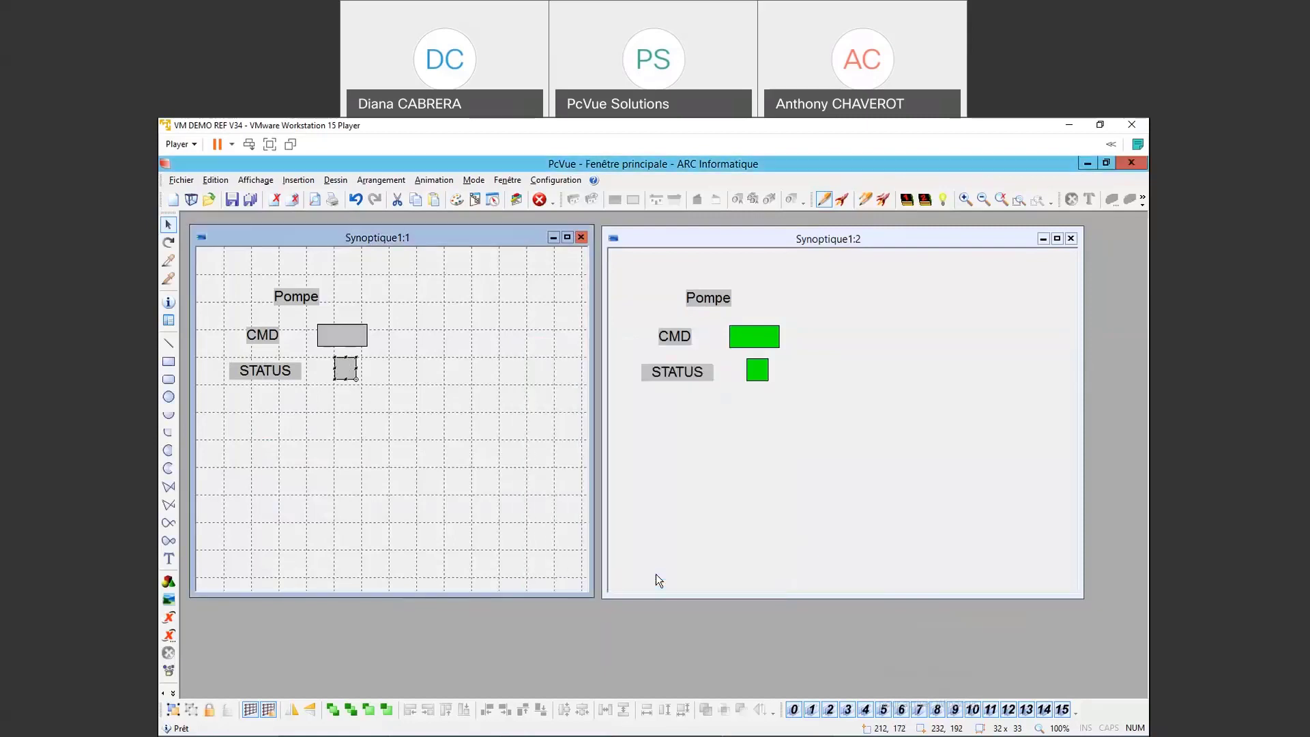
Step: Test the pump command by toggling the CMD rectangle twice in the running view, and return to the editing view
click(751, 337)
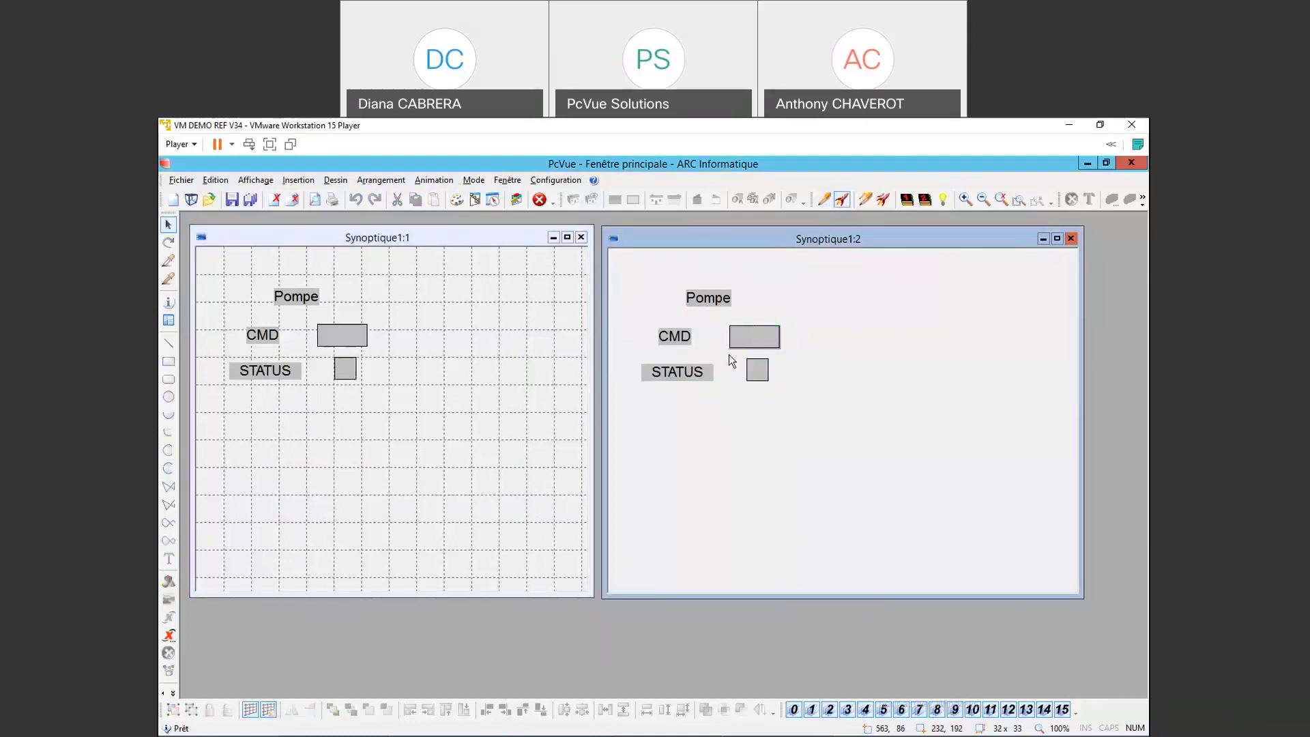
click(756, 331)
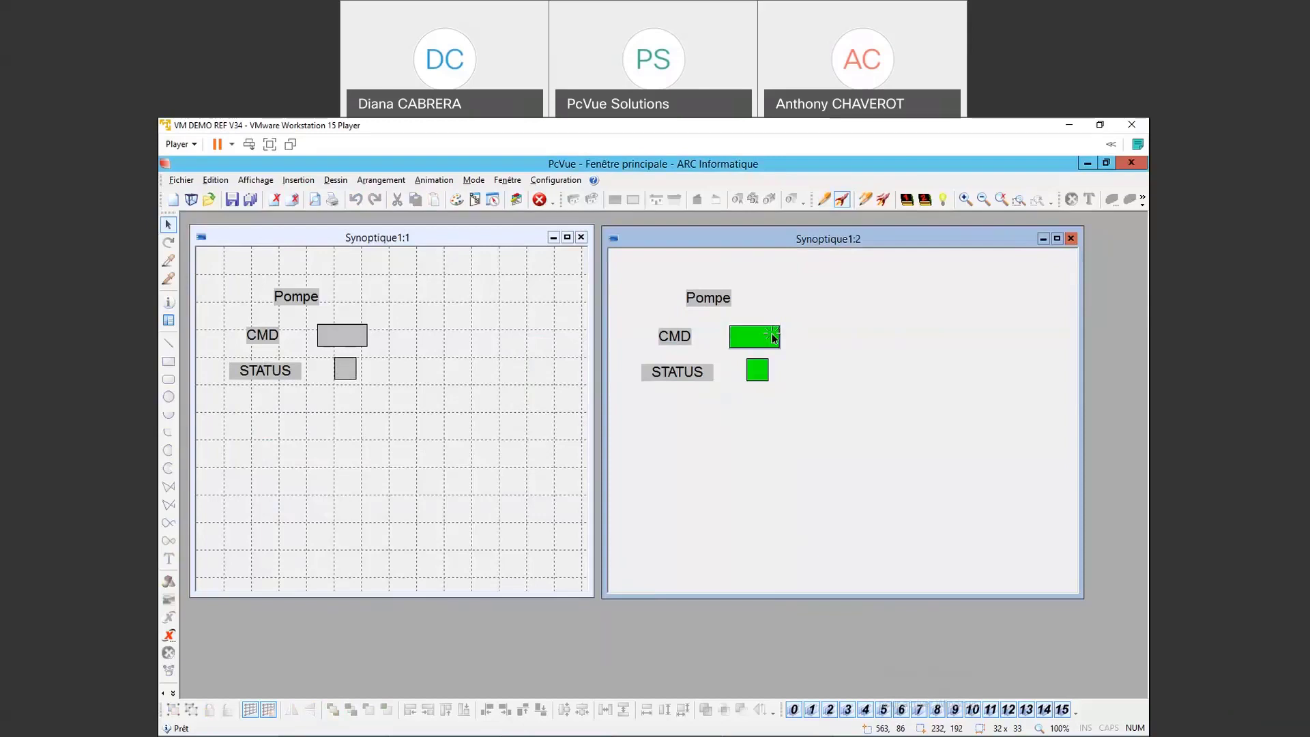
click(313, 396)
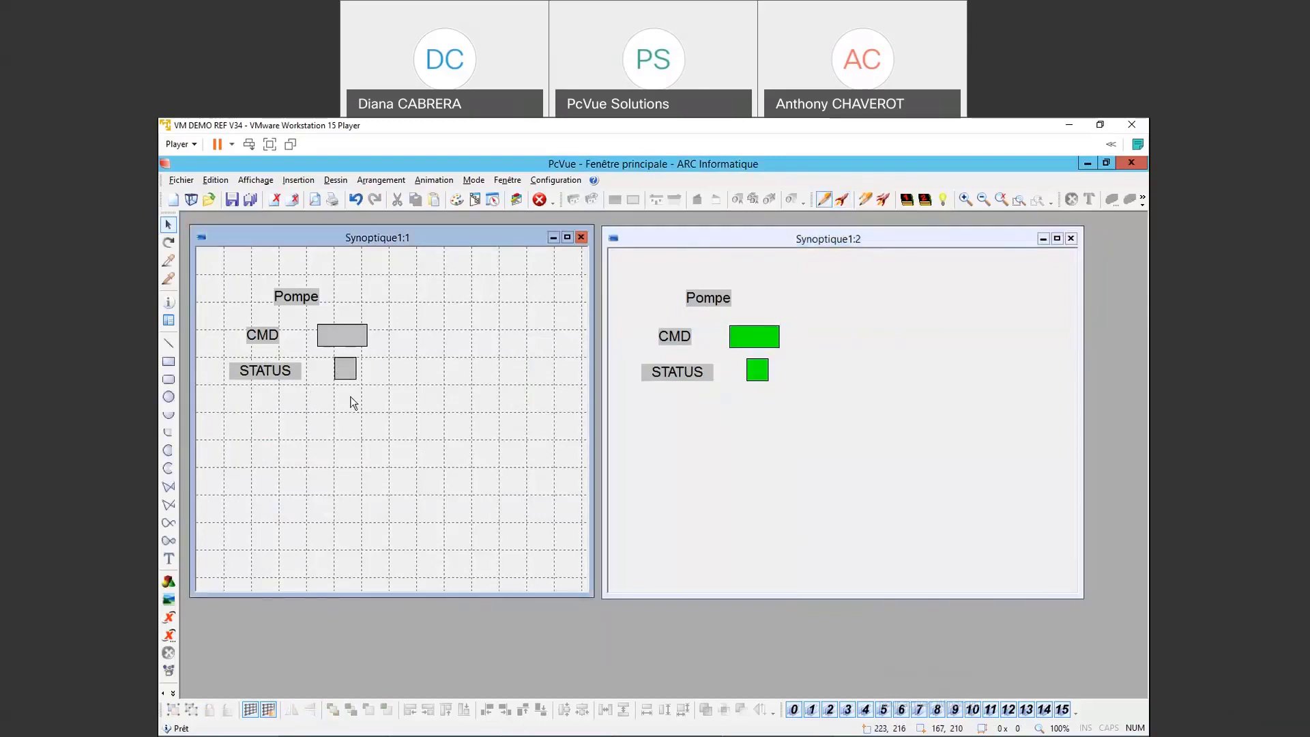
Step: Duplicate the STATUS label directly below the original and change the copy's text to DEF
drag(374, 401, 226, 359)
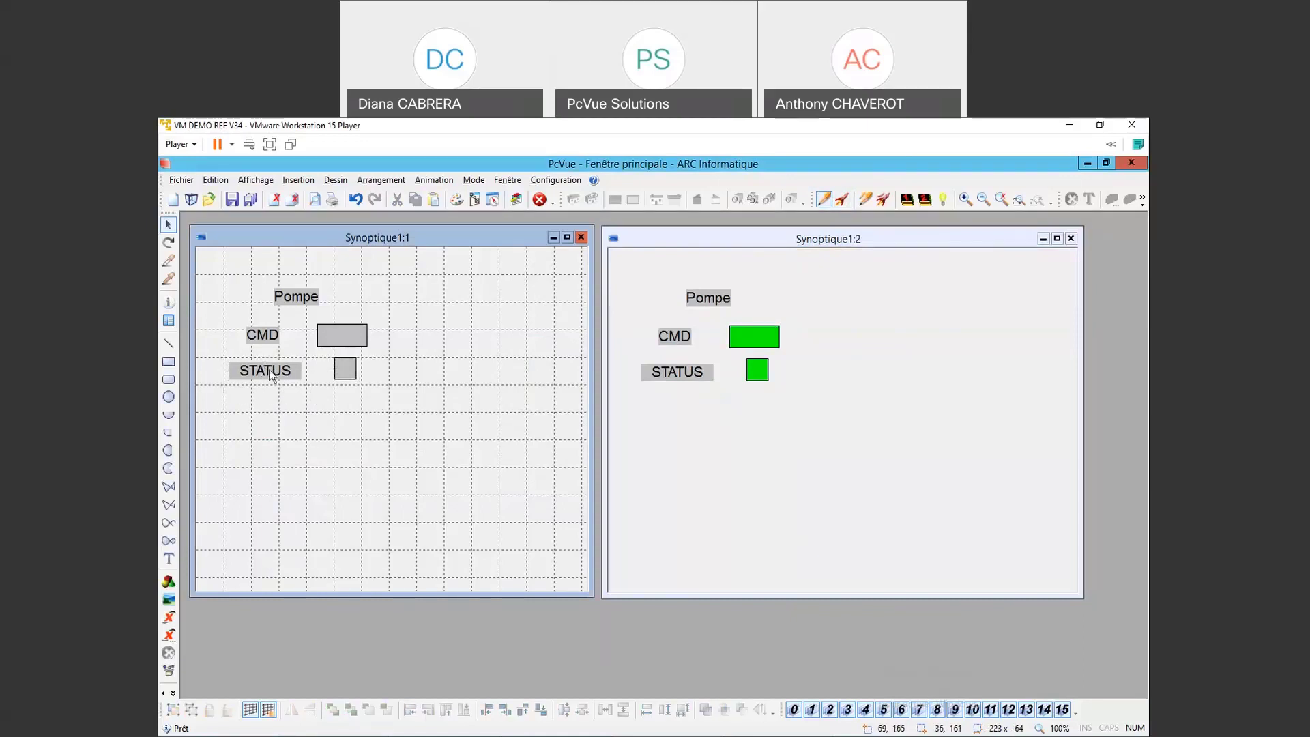
click(265, 373)
drag(265, 373, 267, 410)
double_click(268, 413)
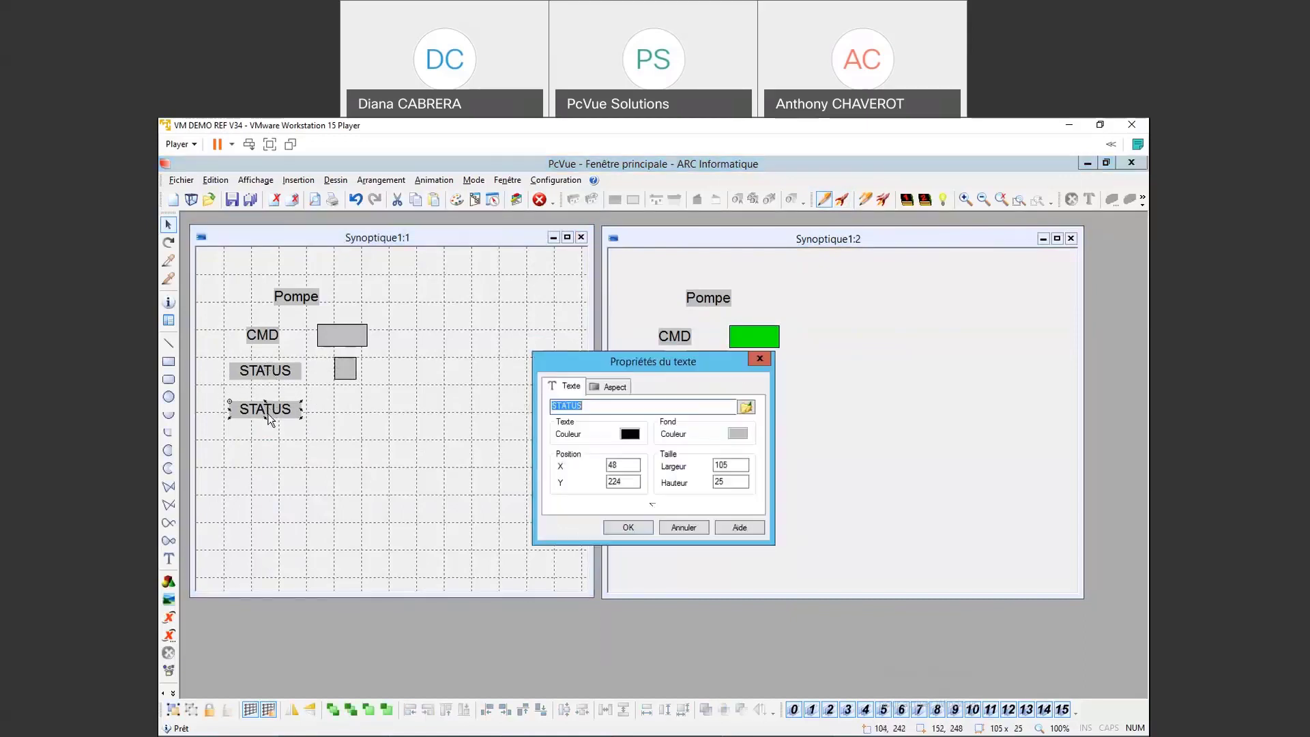
text(DEF)
click(623, 529)
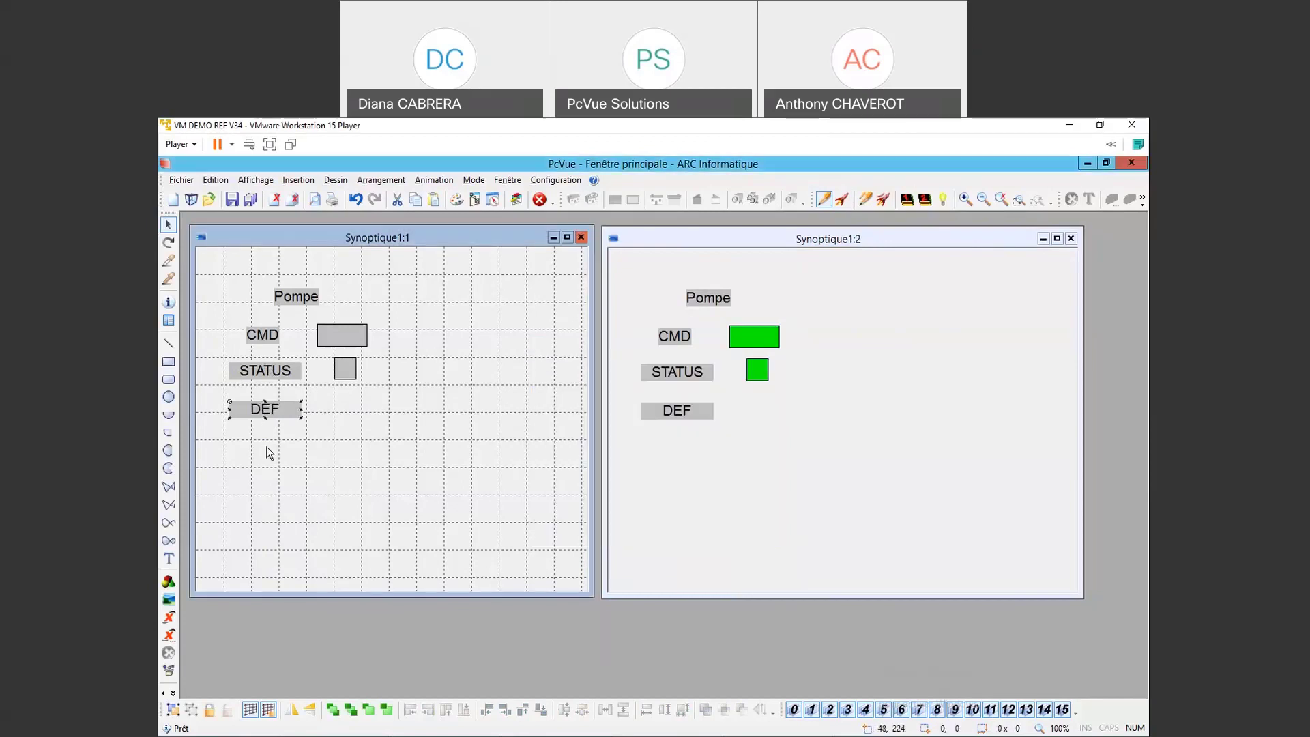
Step: Draw a circle about 41 x 41 beside the DEF label, below the STATUS square
click(170, 398)
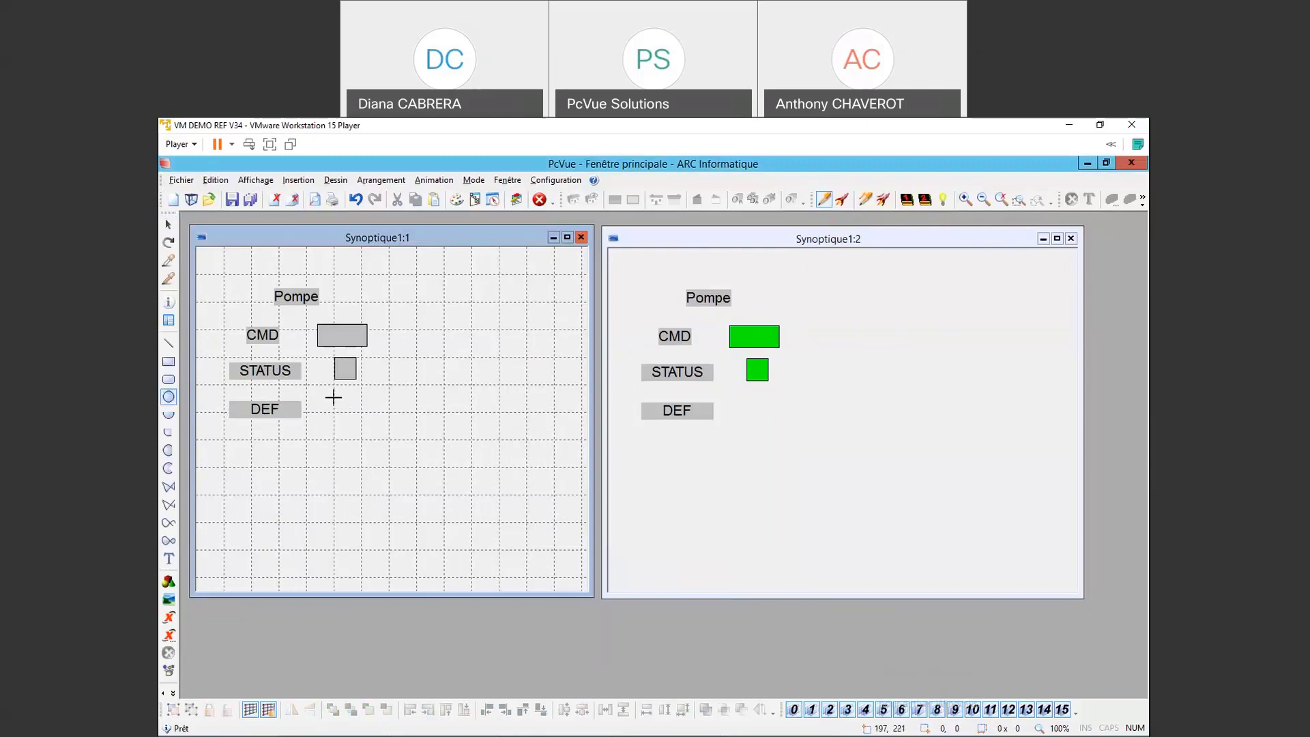
drag(334, 395, 361, 423)
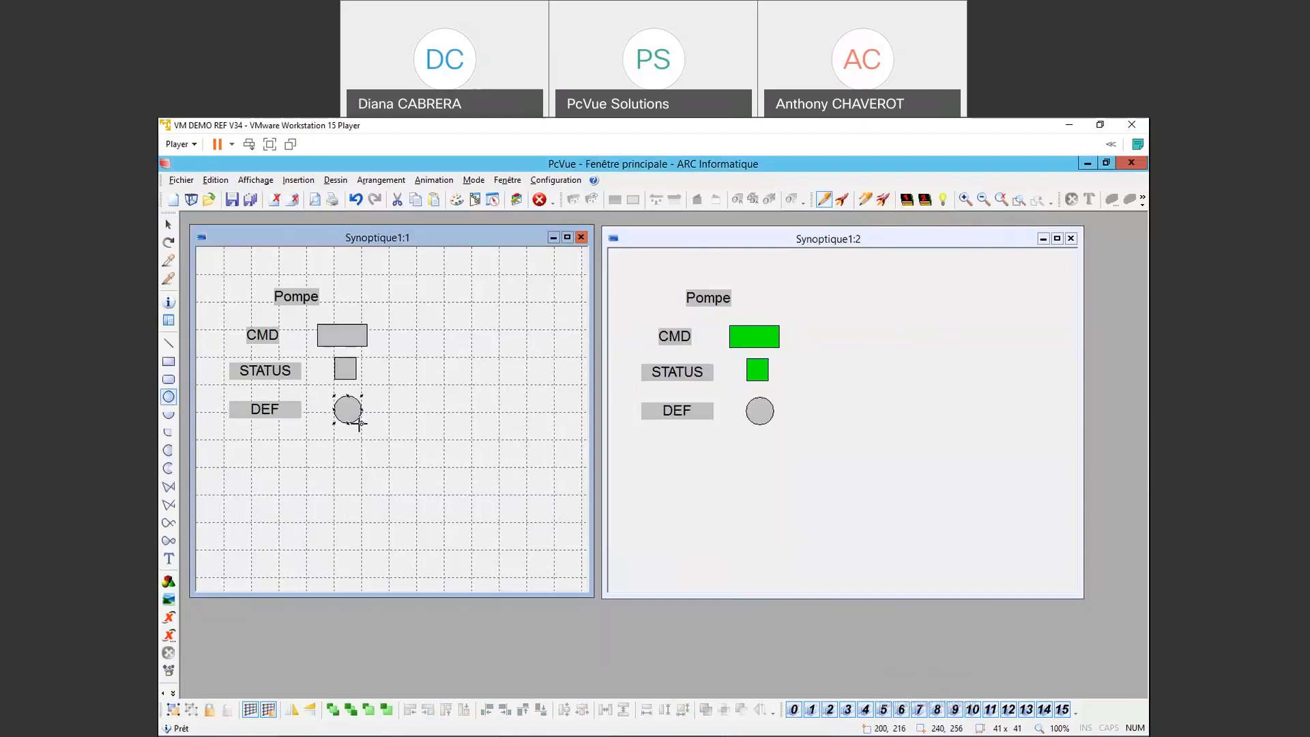
click(366, 412)
right_click(366, 412)
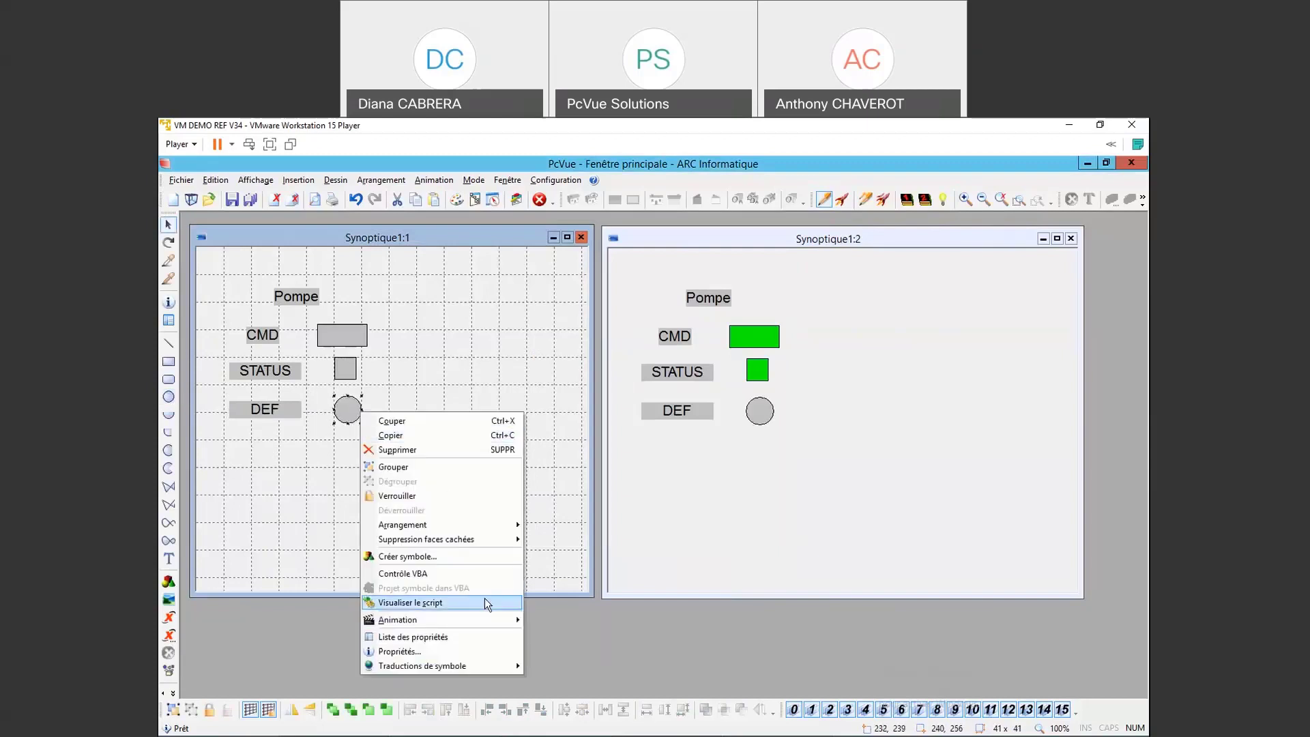
mouse_move(493, 619)
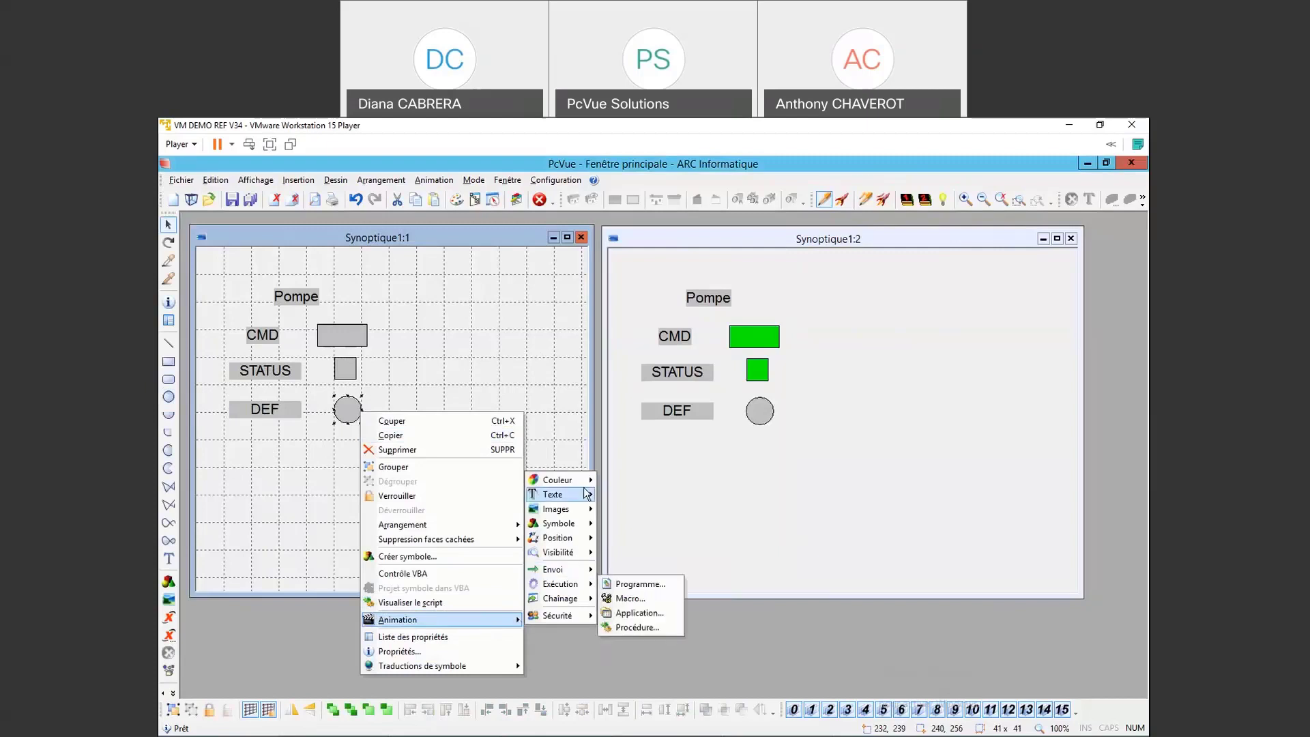
mouse_move(588, 485)
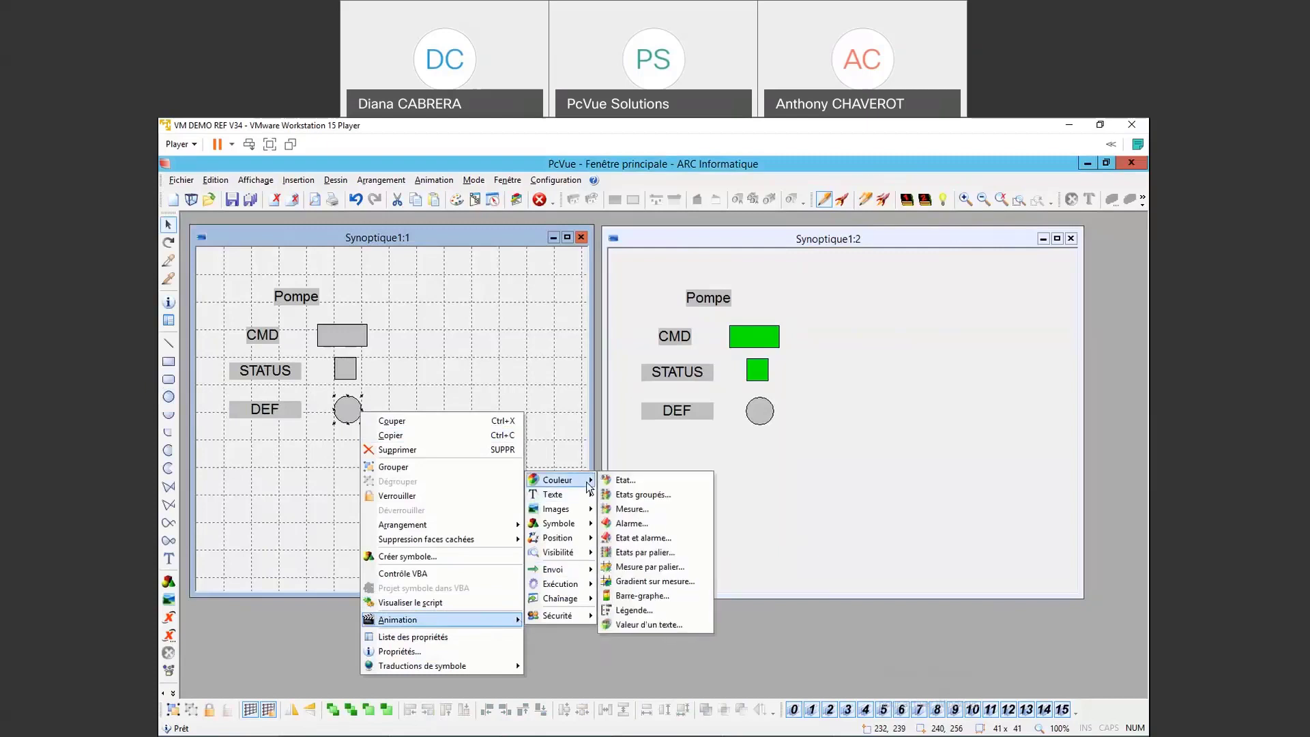
click(662, 523)
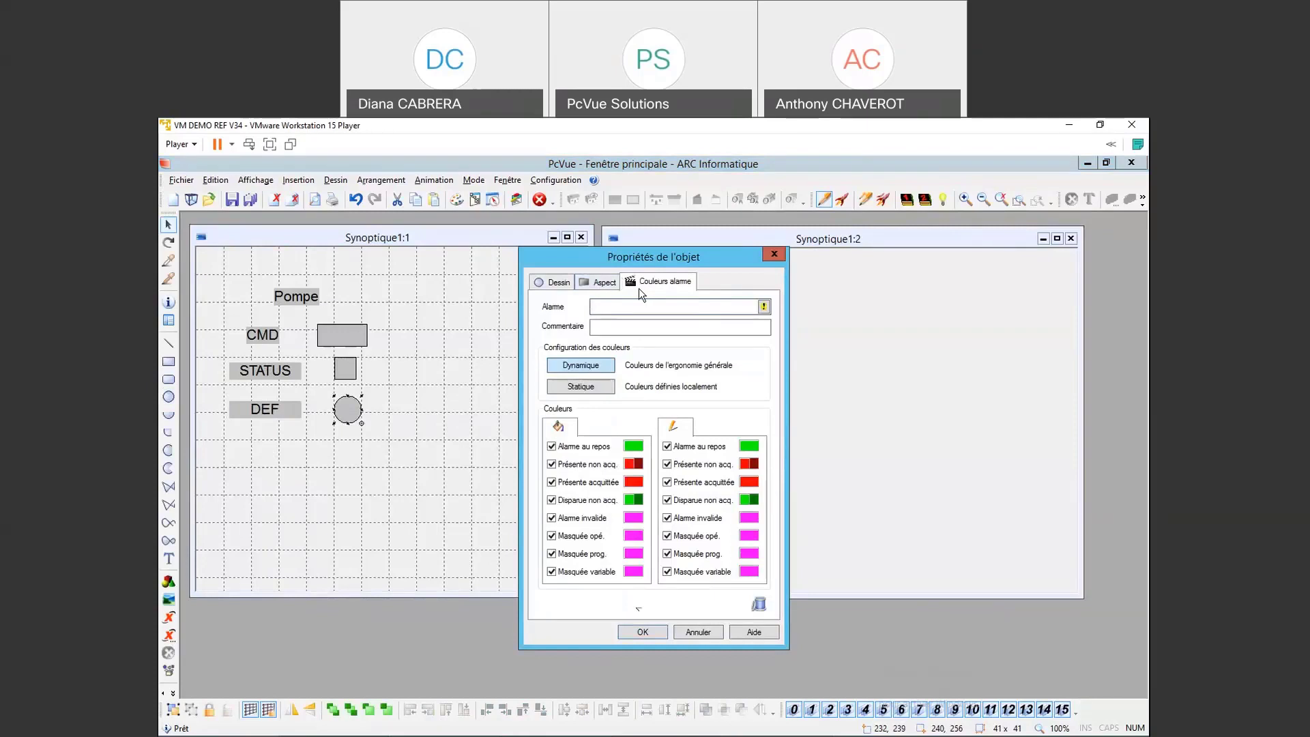
click(764, 307)
click(460, 511)
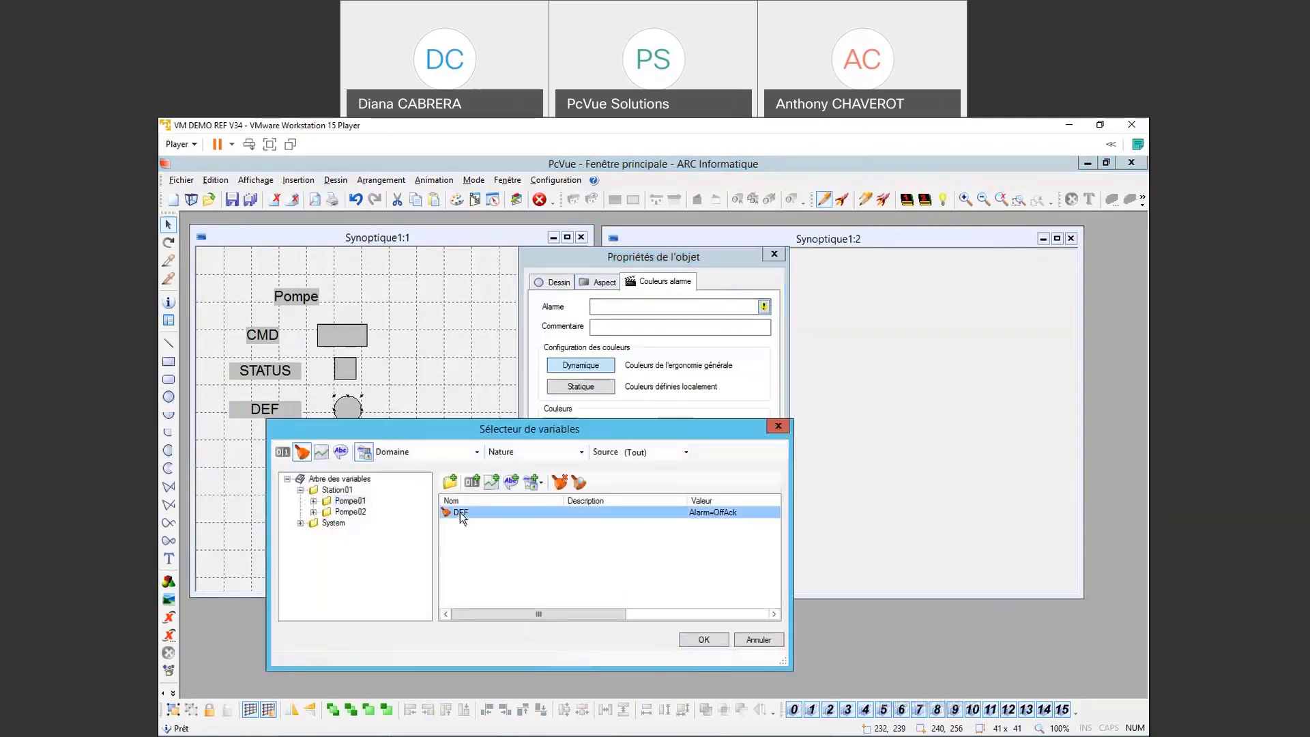
double_click(460, 512)
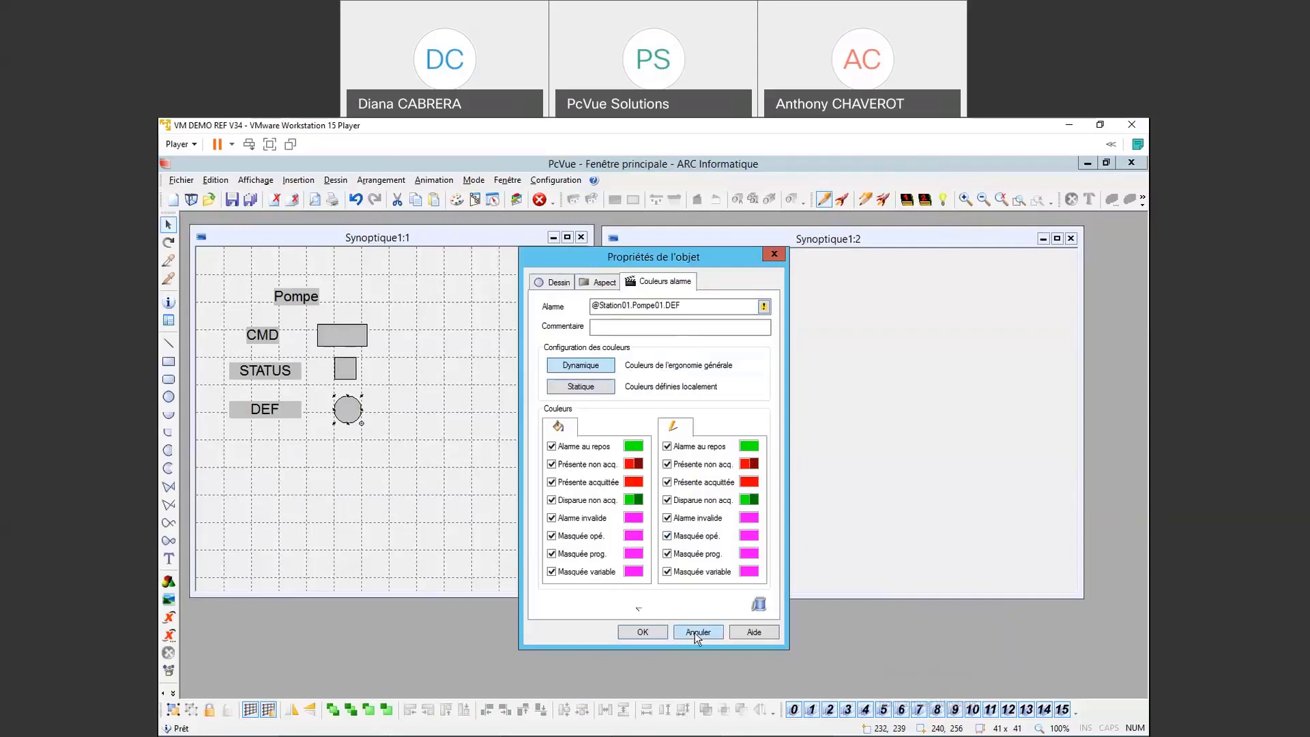
click(643, 632)
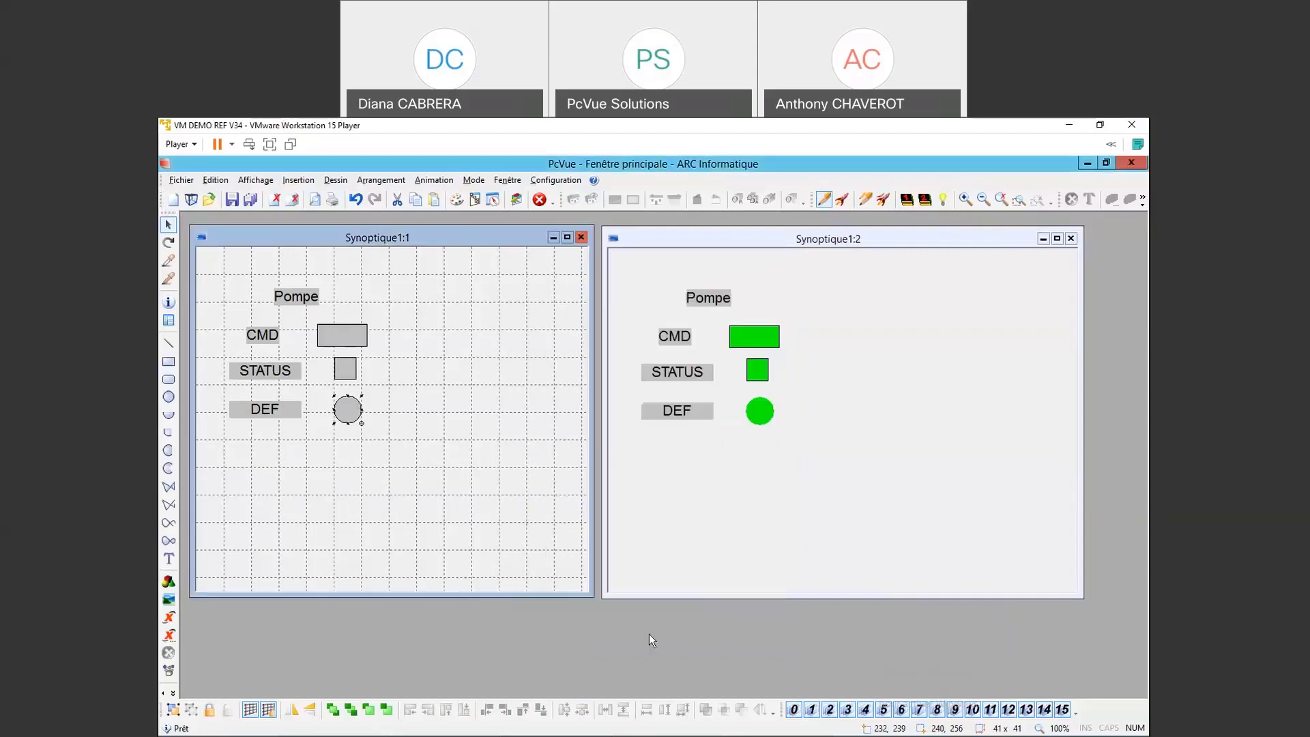
Step: Open the project's colour preferences and examine the alarm colours applied to animated shapes
click(559, 183)
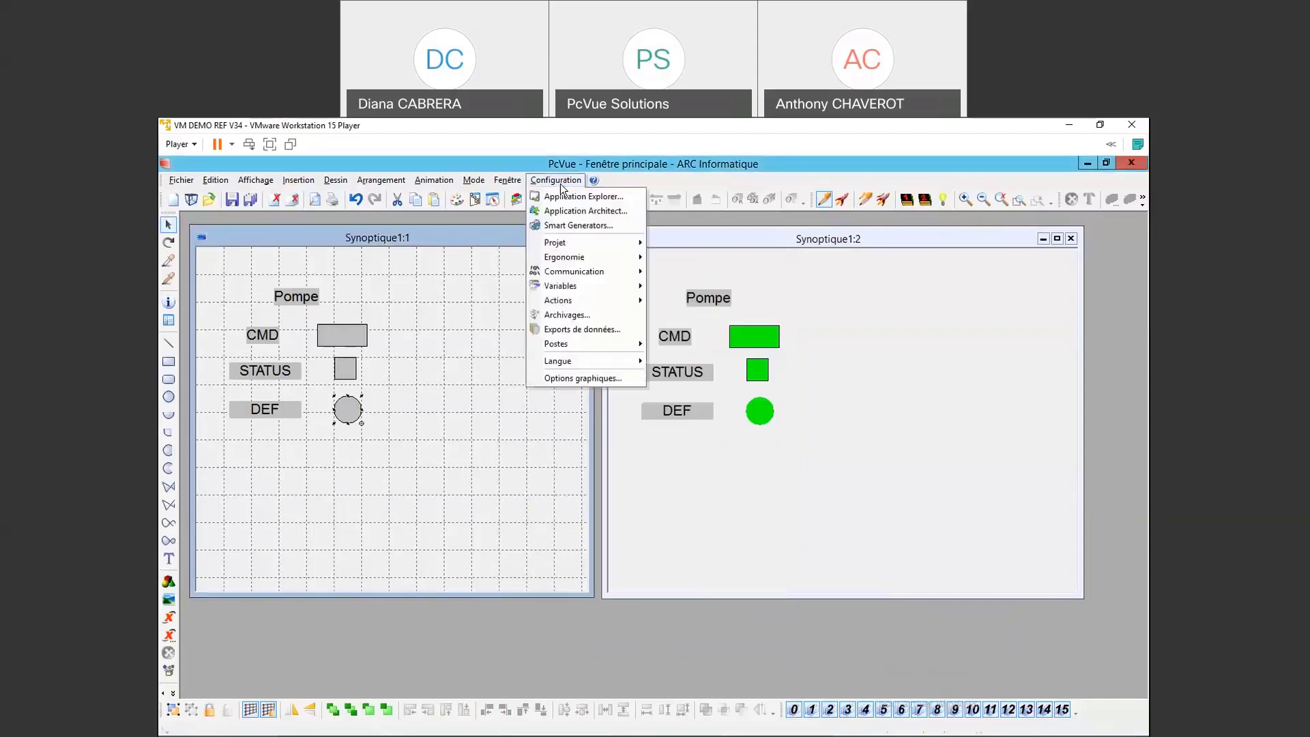
mouse_move(587, 257)
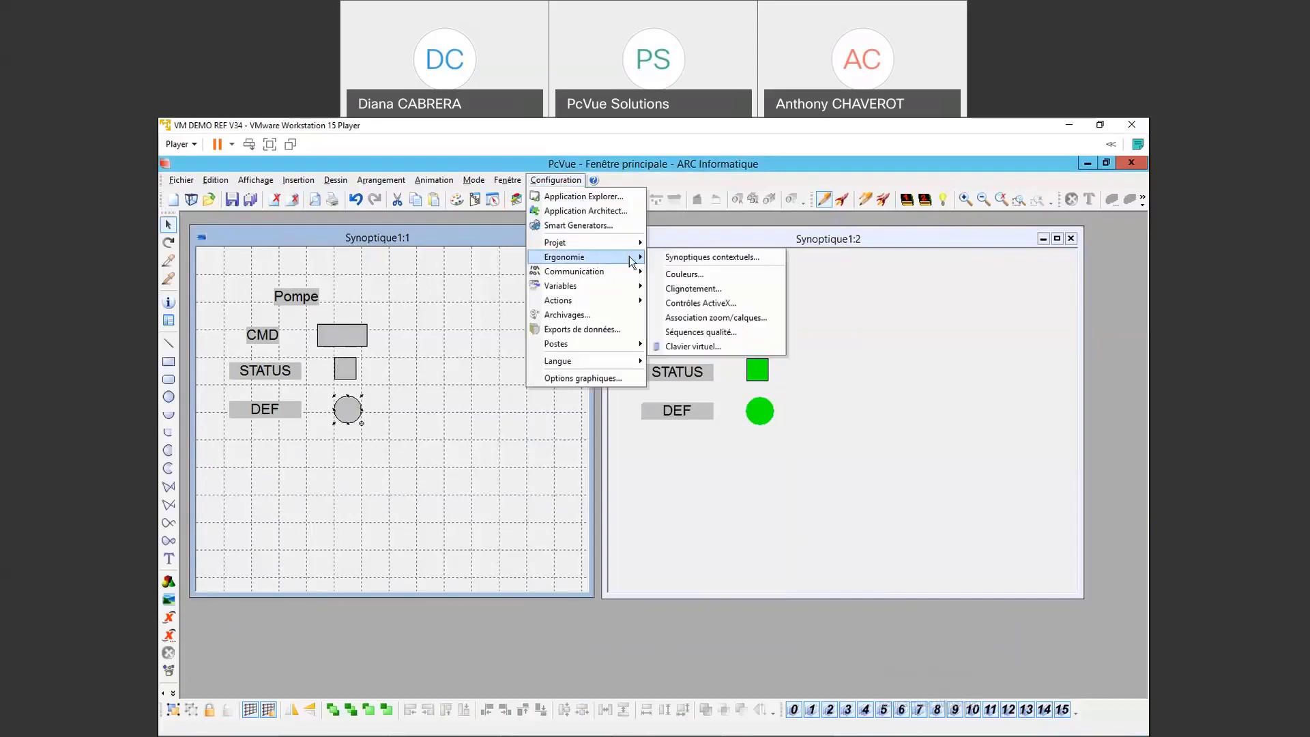
click(718, 280)
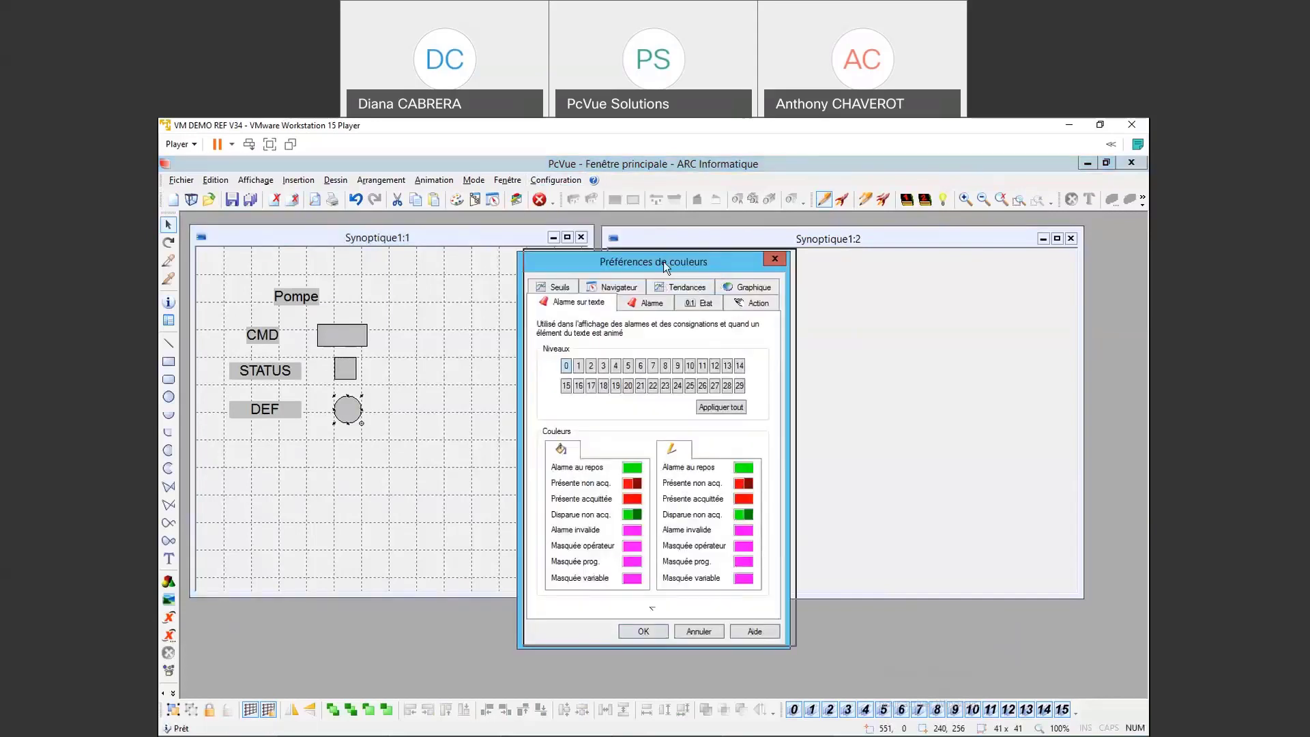
drag(664, 261, 741, 228)
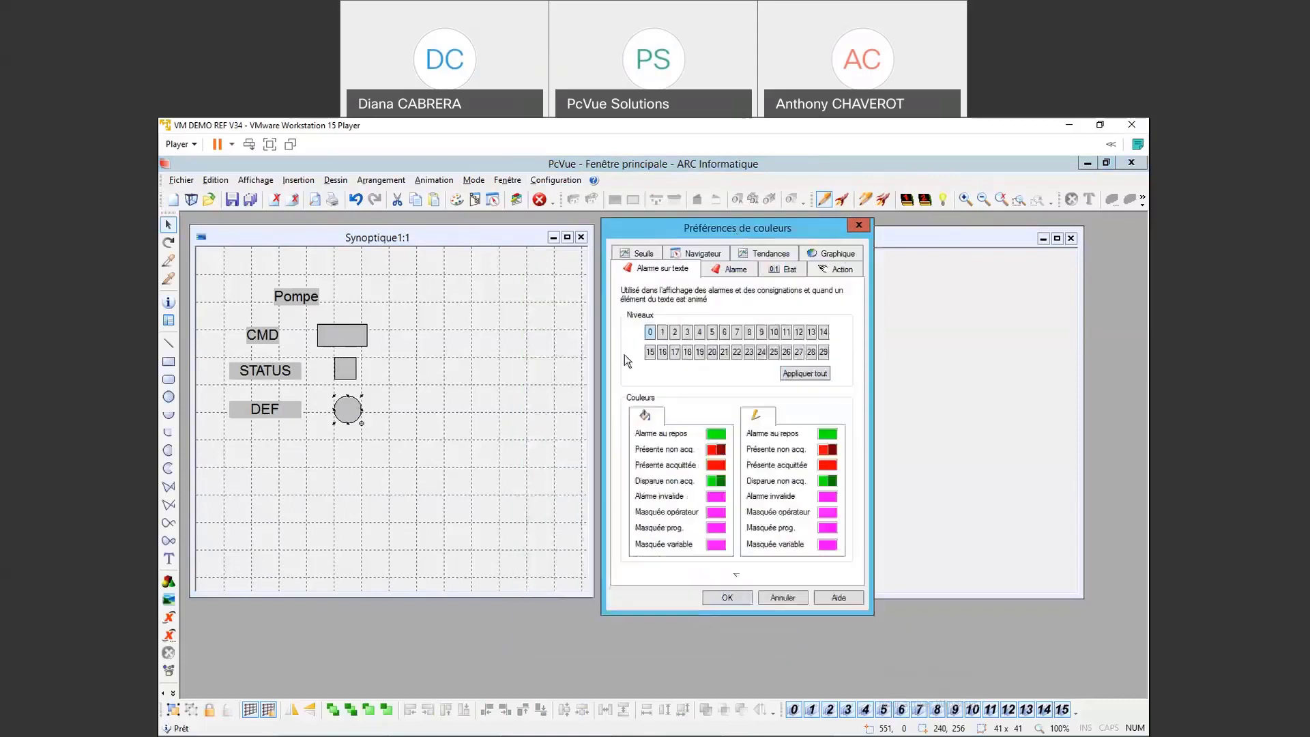
click(734, 269)
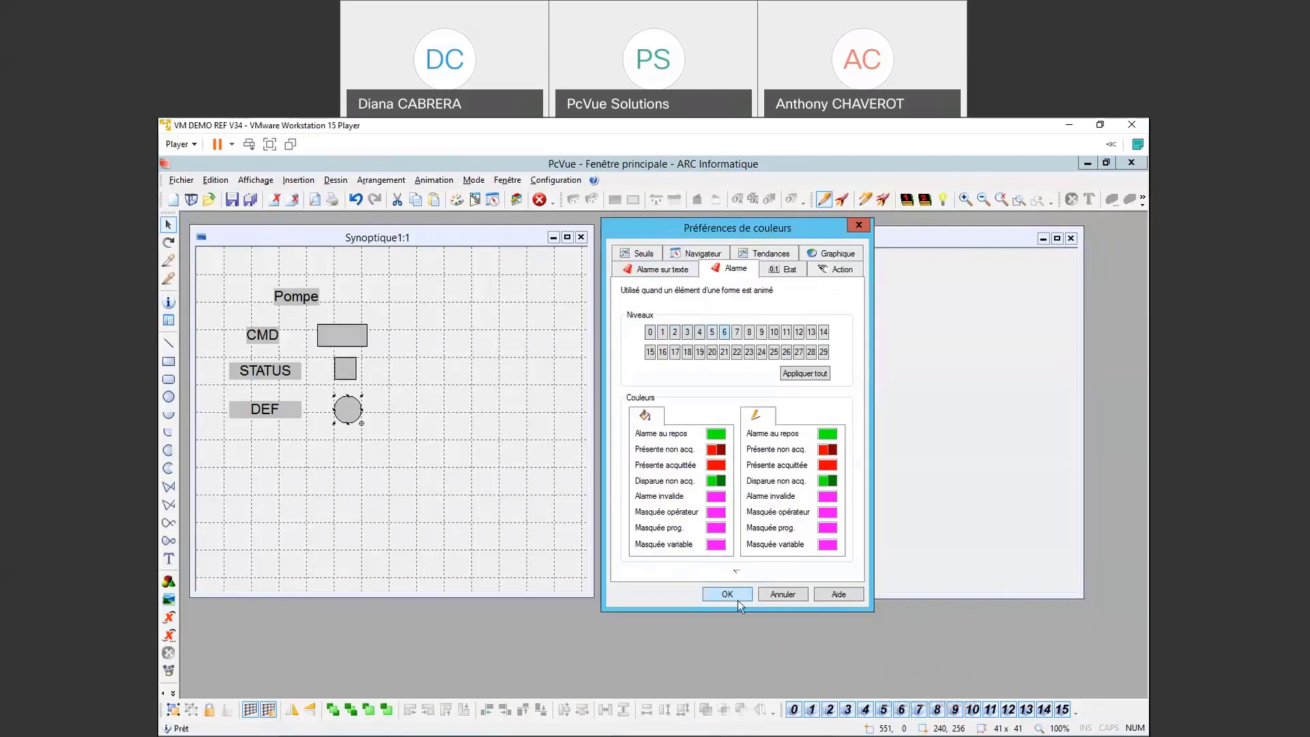
Step: Close the colour preferences and examine the alarm colour animation settings of the DEF circle
click(739, 600)
double_click(356, 410)
click(656, 379)
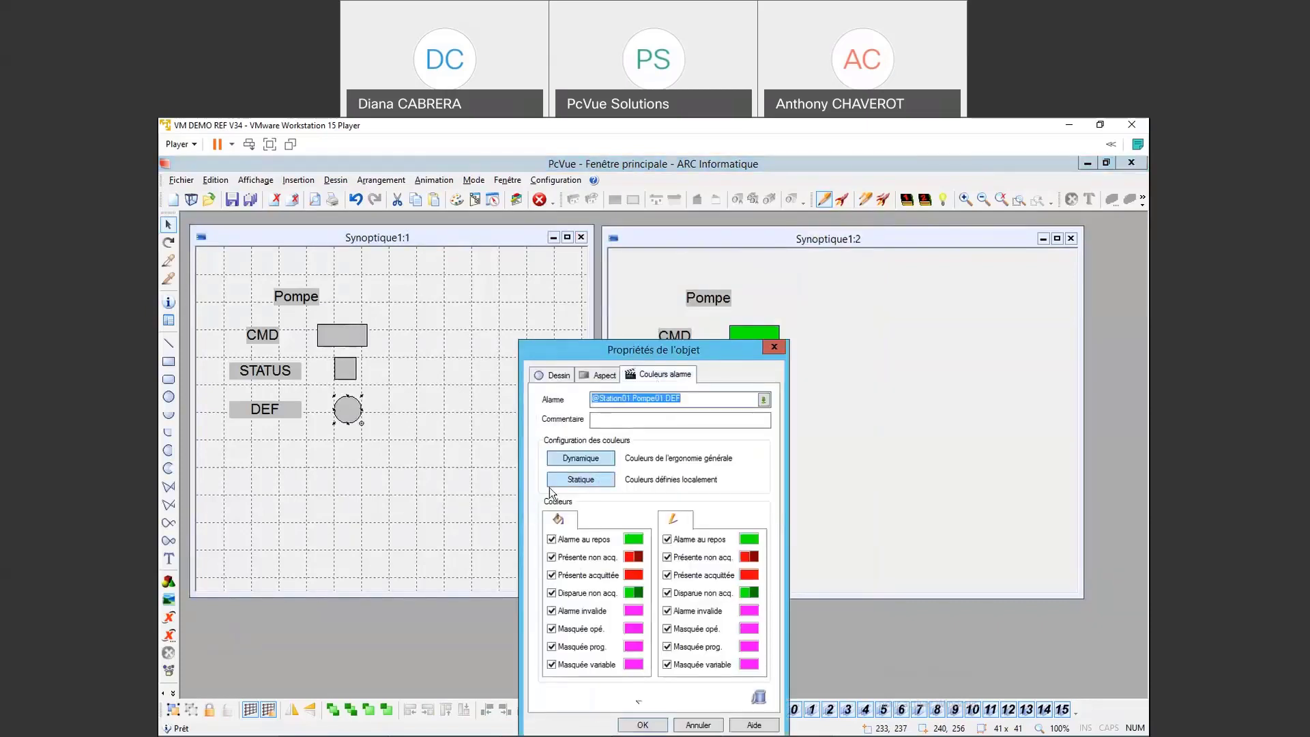
drag(662, 342, 621, 199)
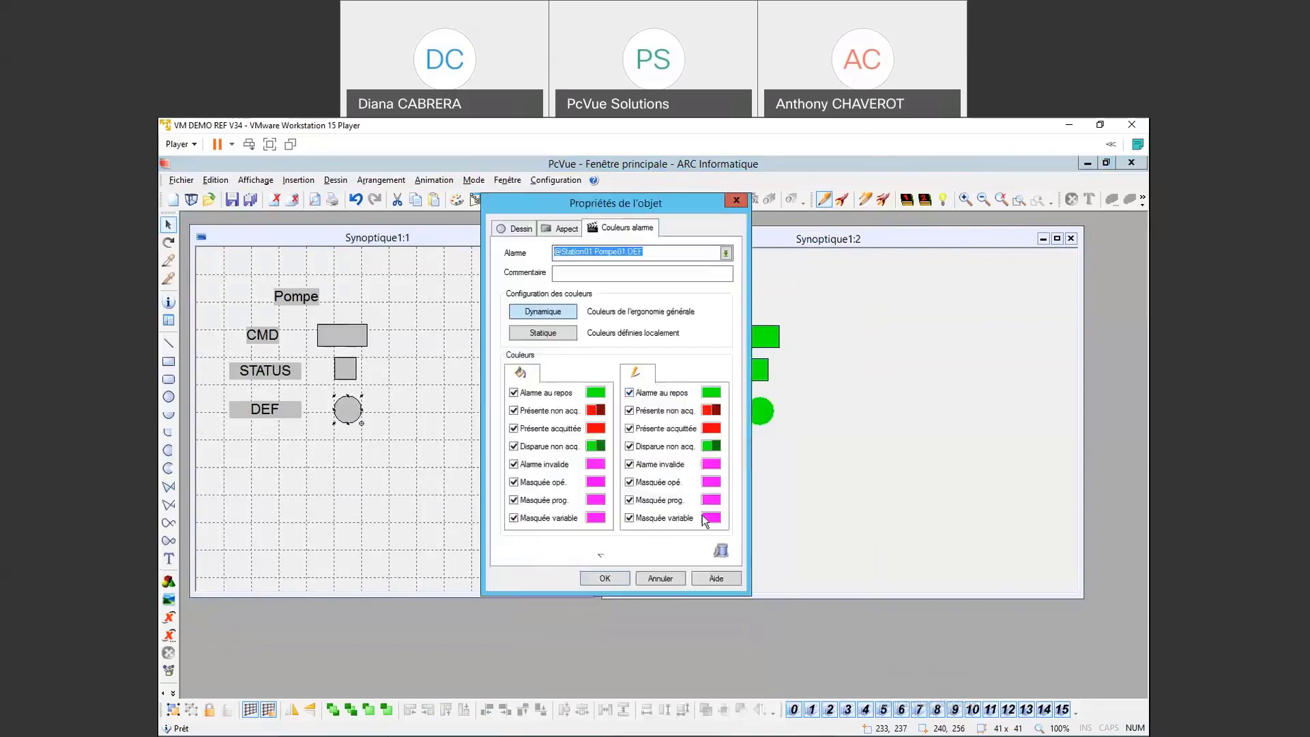
click(606, 580)
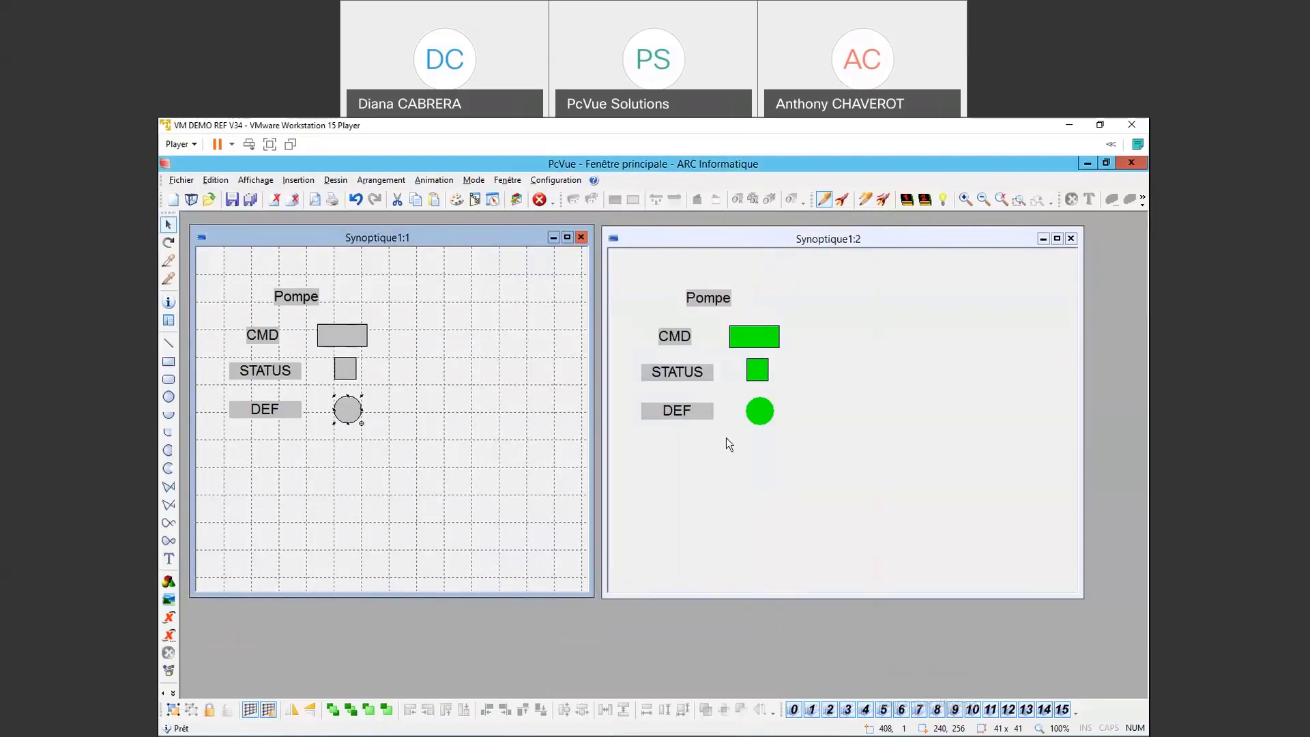
Step: In OPC Quick Client, write 1 asynchronously to WATER.Eagle creek.Pump01_TH, and return to the PcVue mimic
mouse_move(463, 729)
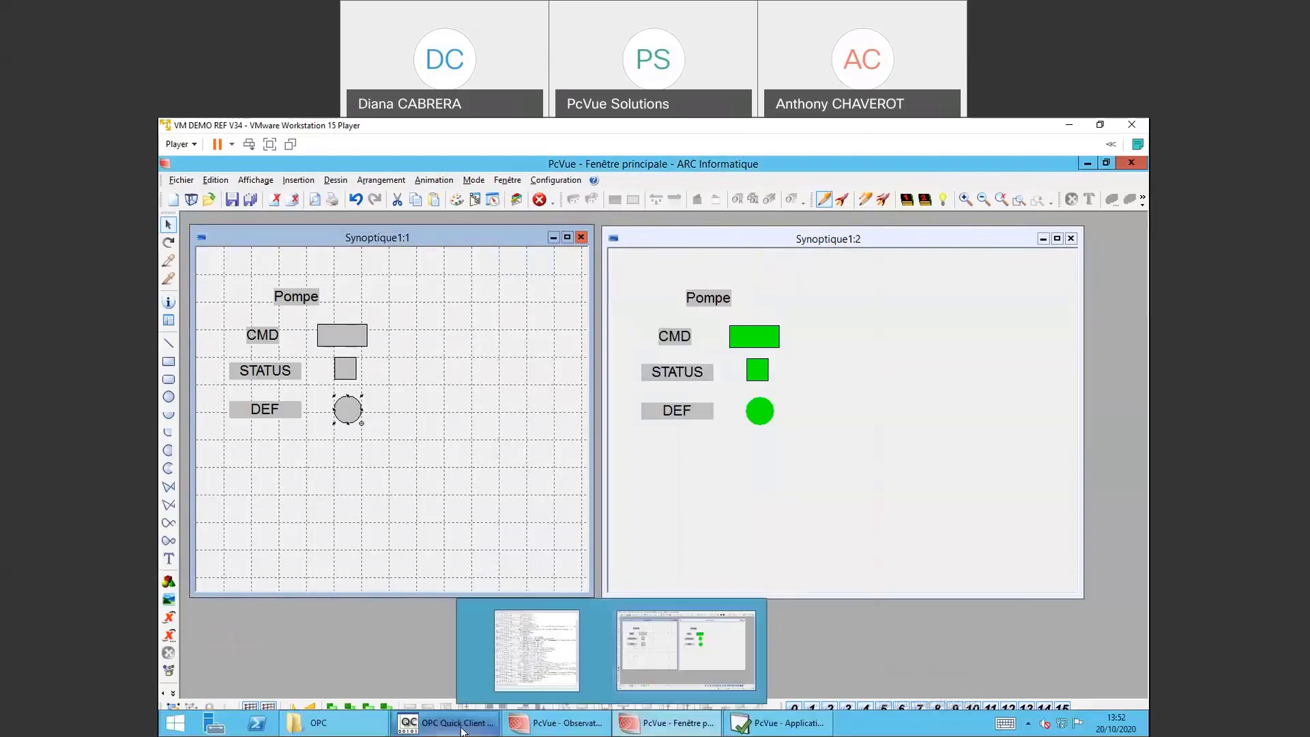
click(536, 648)
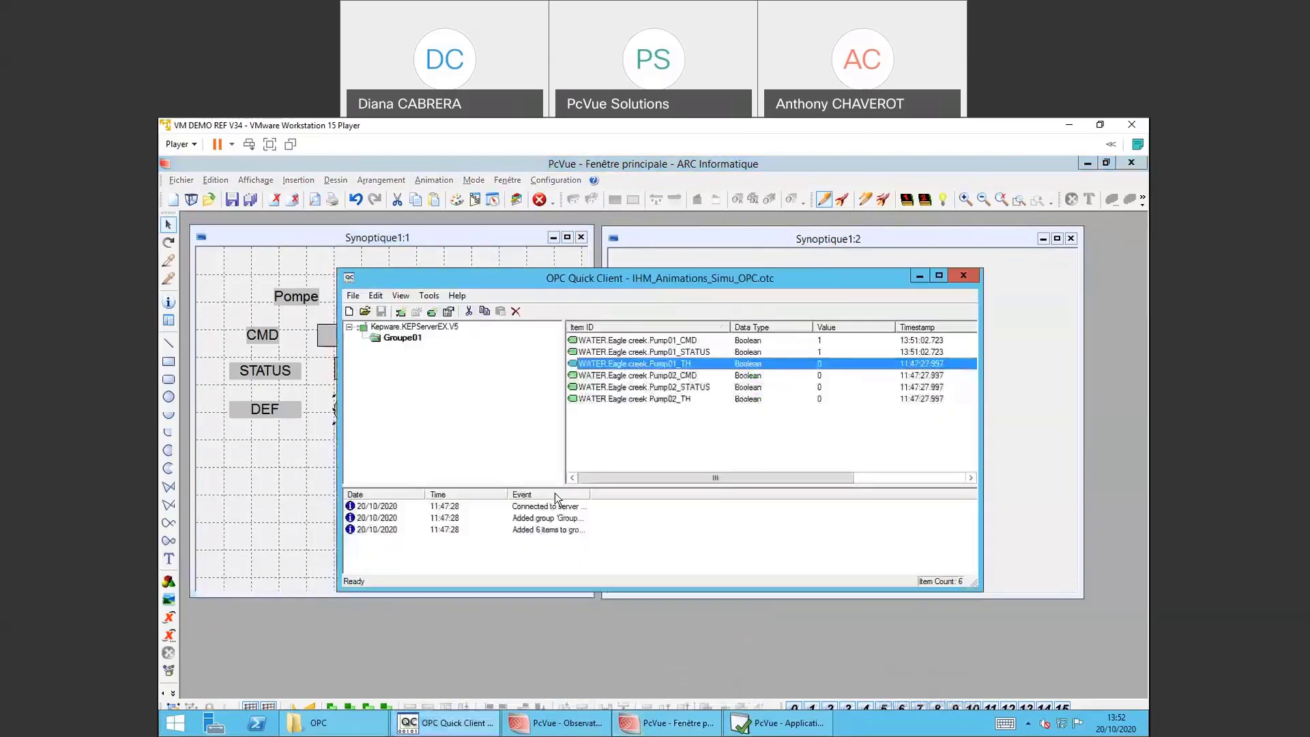
right_click(675, 366)
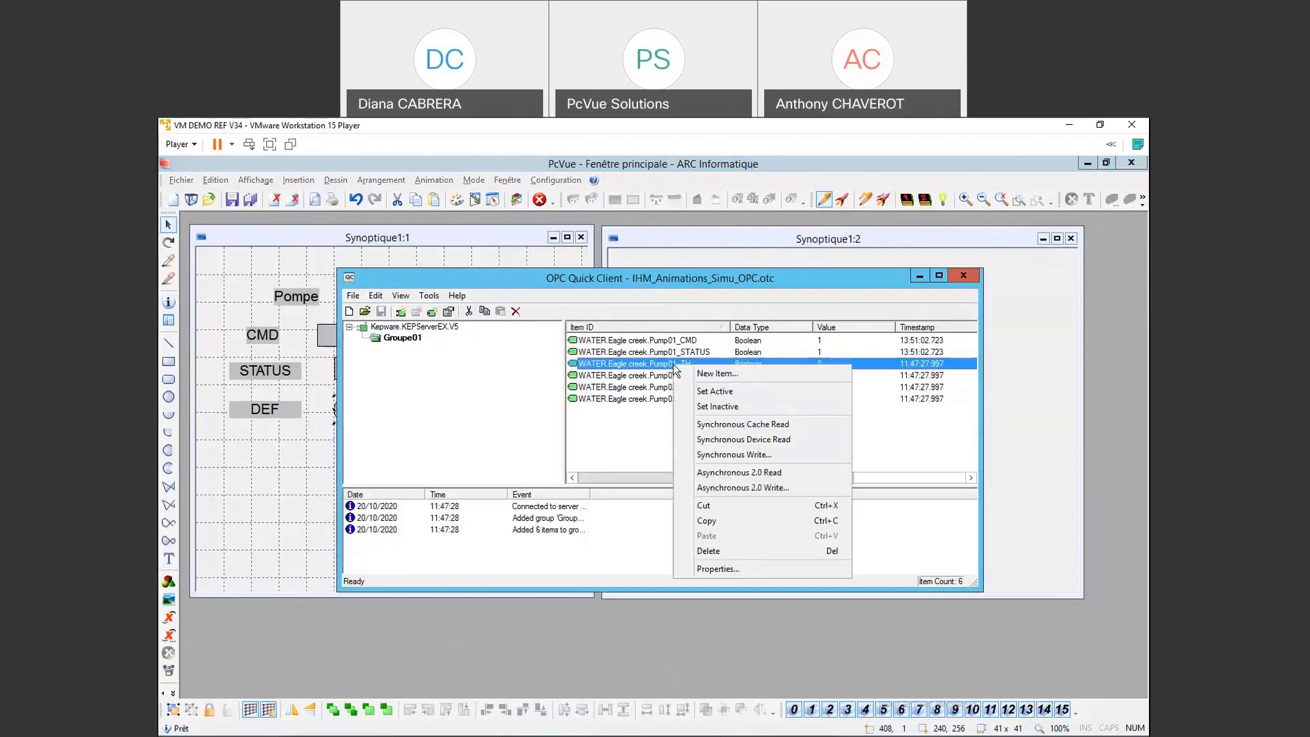
click(779, 489)
text(1)
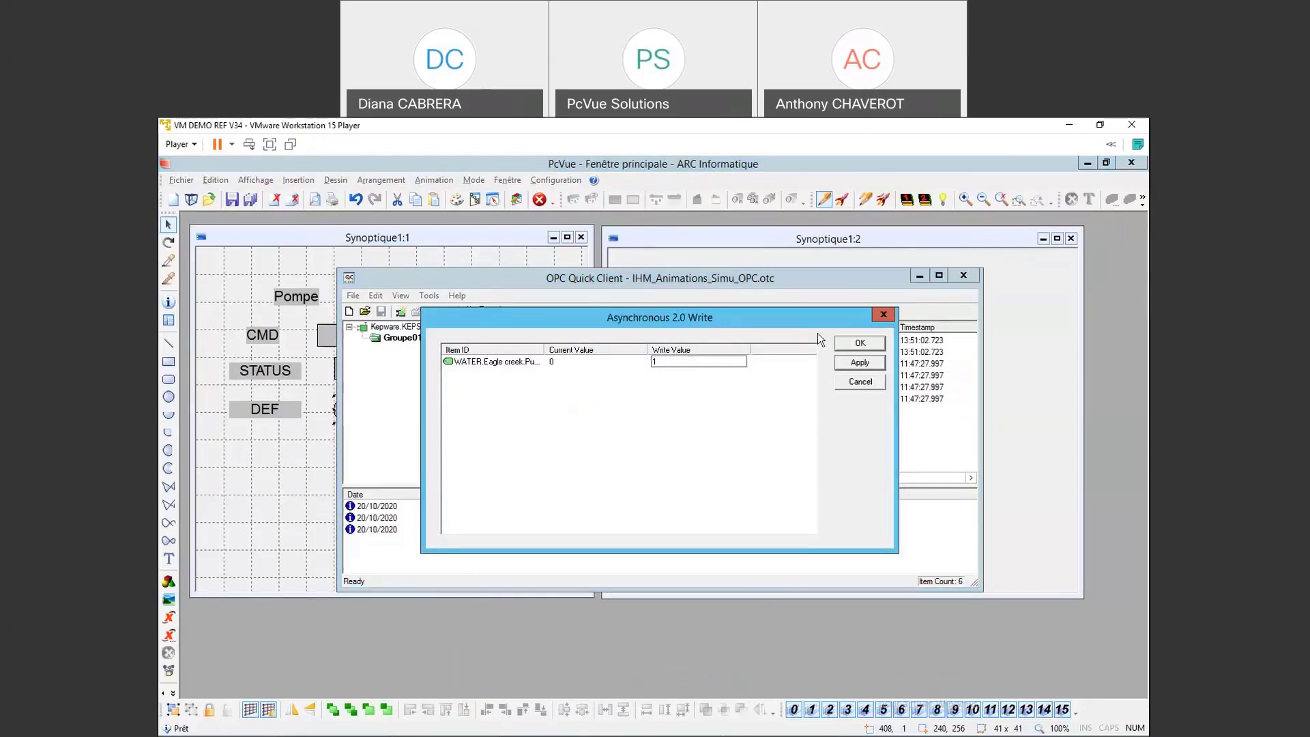
key(Return)
click(920, 275)
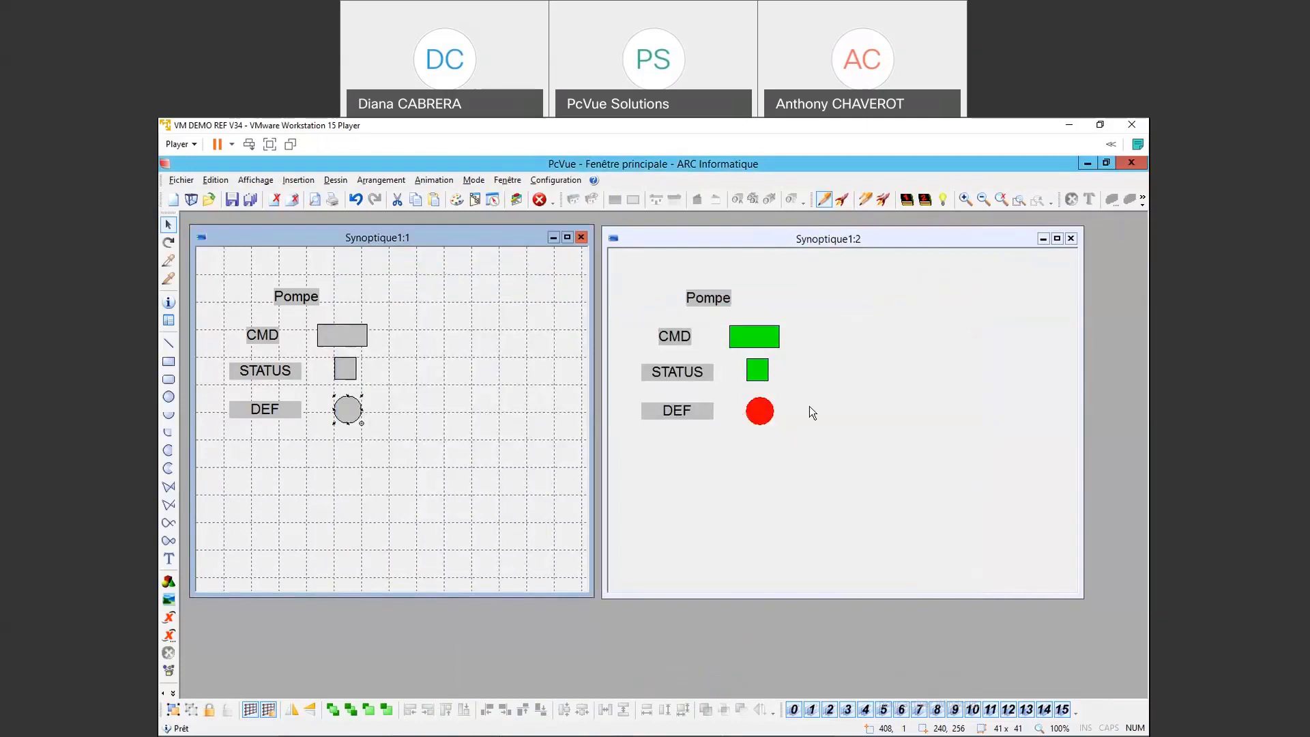
Step: Review the DEF circle's alarm colours for each alarm state against the running mimic
double_click(344, 411)
click(682, 375)
drag(694, 355, 467, 254)
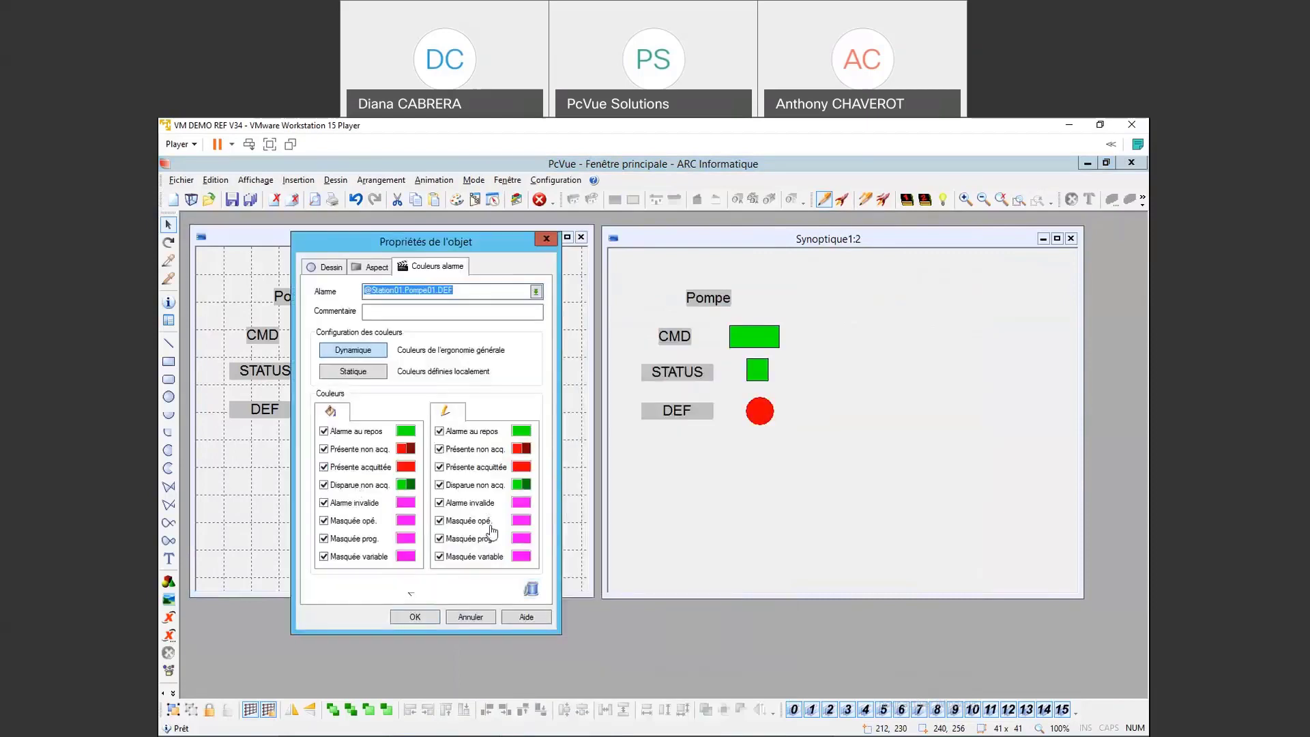
click(416, 617)
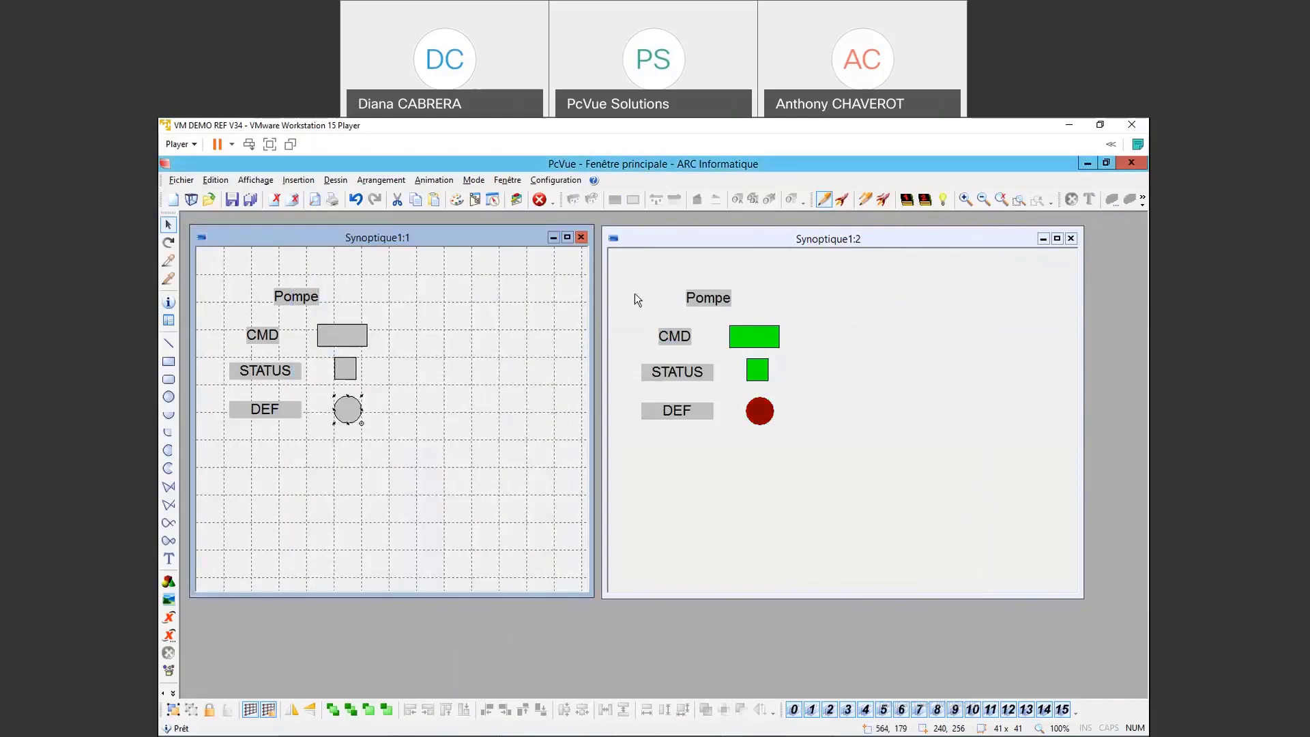
click(453, 345)
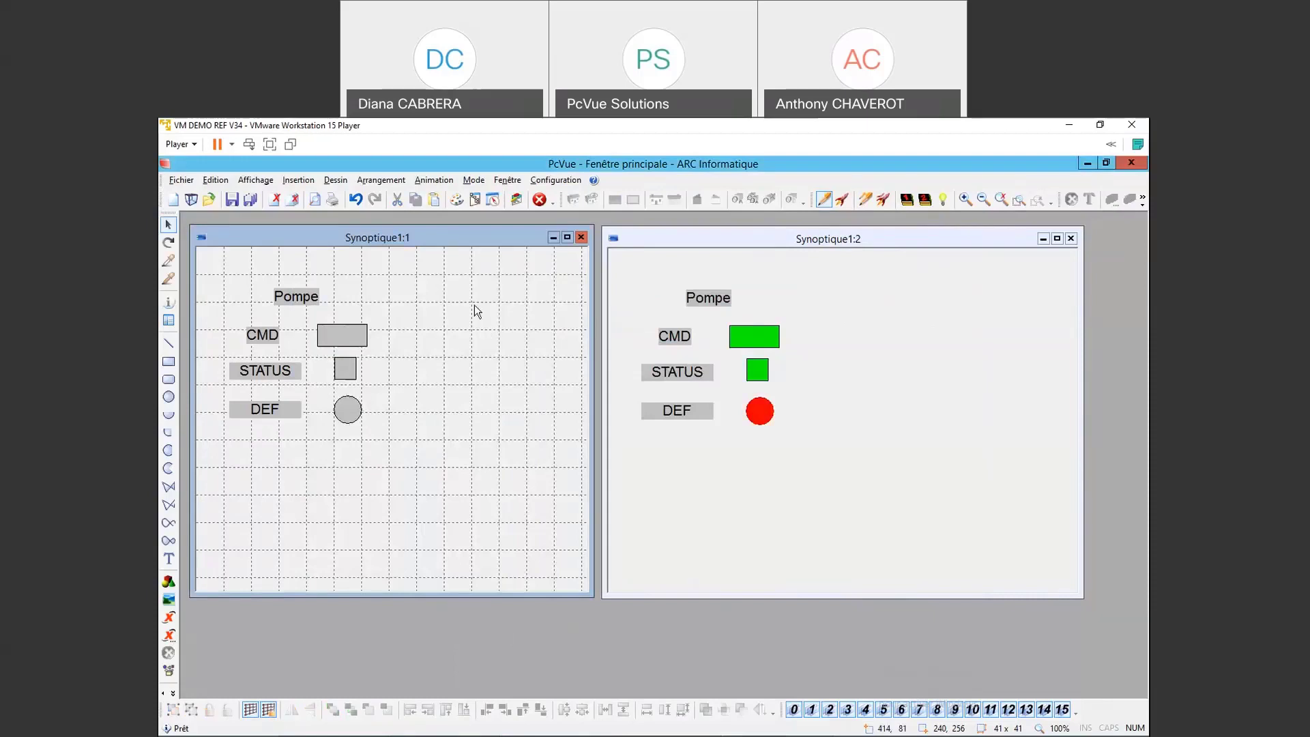
Step: Add the comment "@ Commande pompe" to the state command animation of the CMD rectangle
double_click(341, 333)
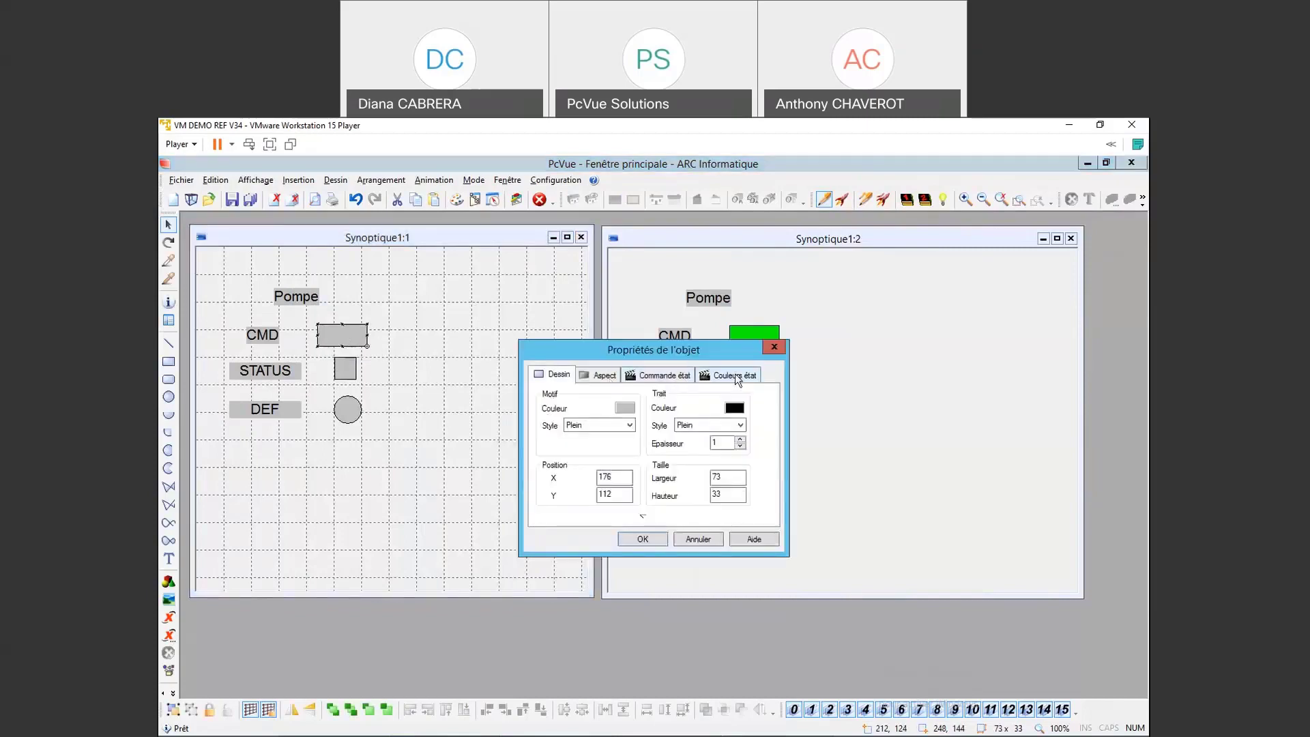
click(659, 375)
click(633, 418)
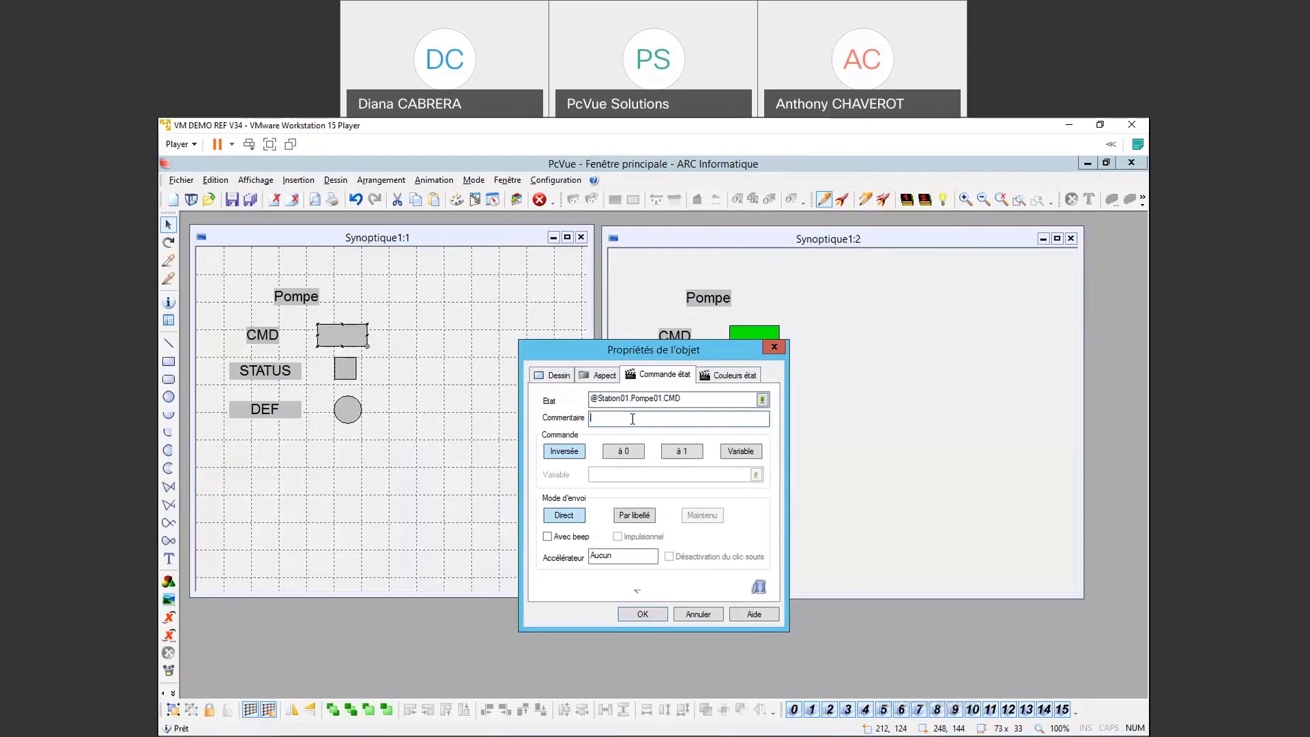
text(@ Commande pompe)
click(645, 614)
Step: Switch the Synoptique1:1 window to run mode to check it, and return it to edit mode
right_click(434, 237)
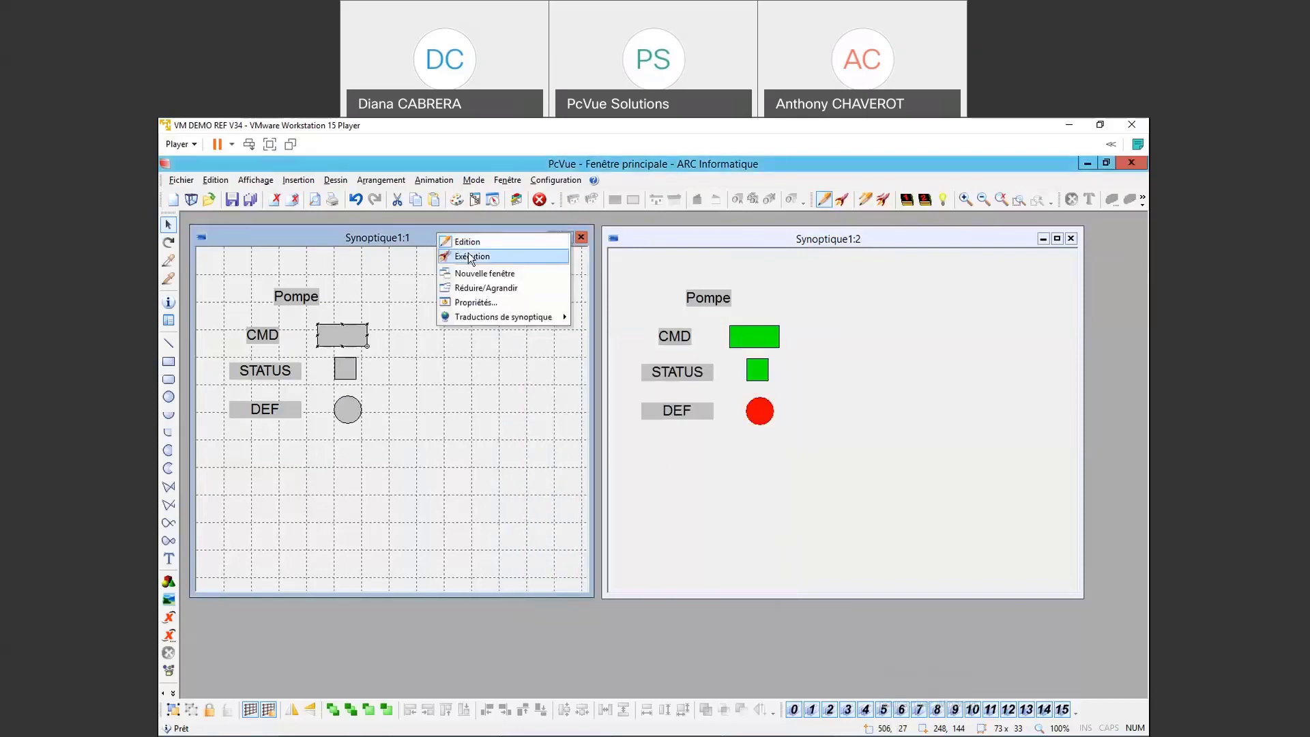
click(471, 256)
right_click(464, 237)
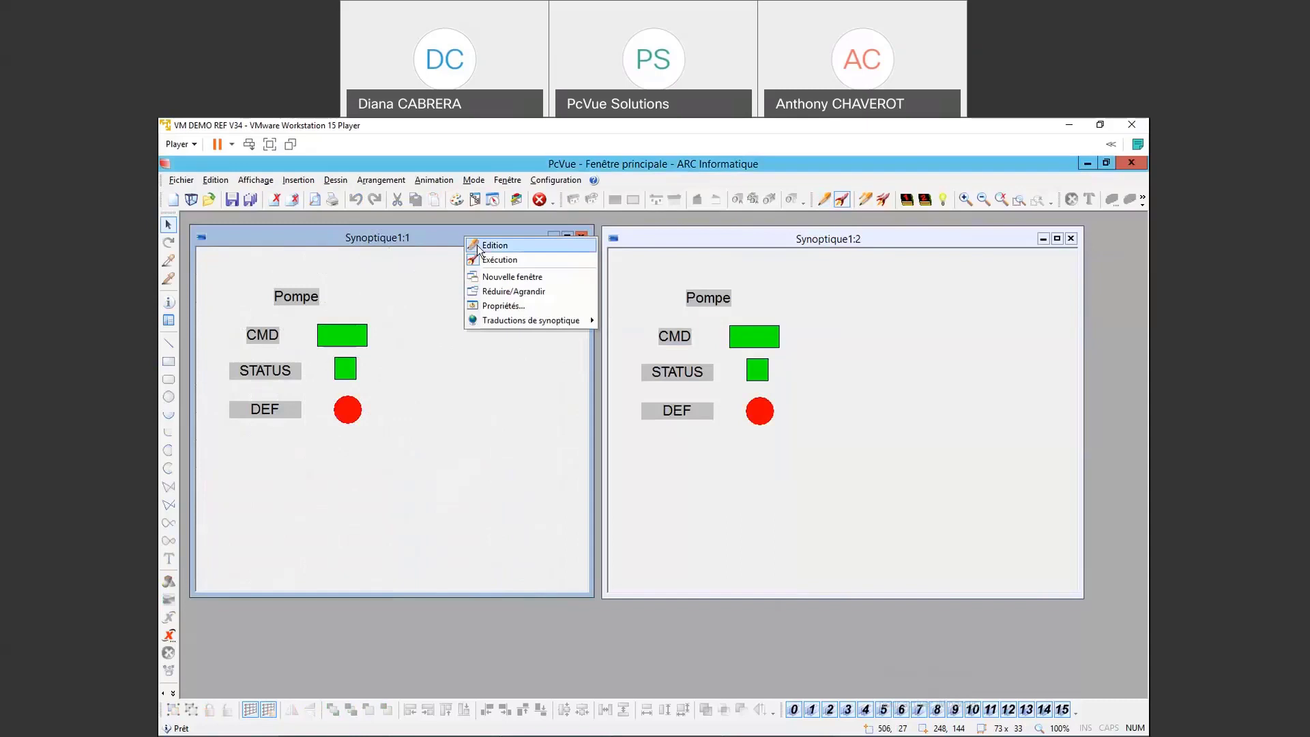
click(480, 246)
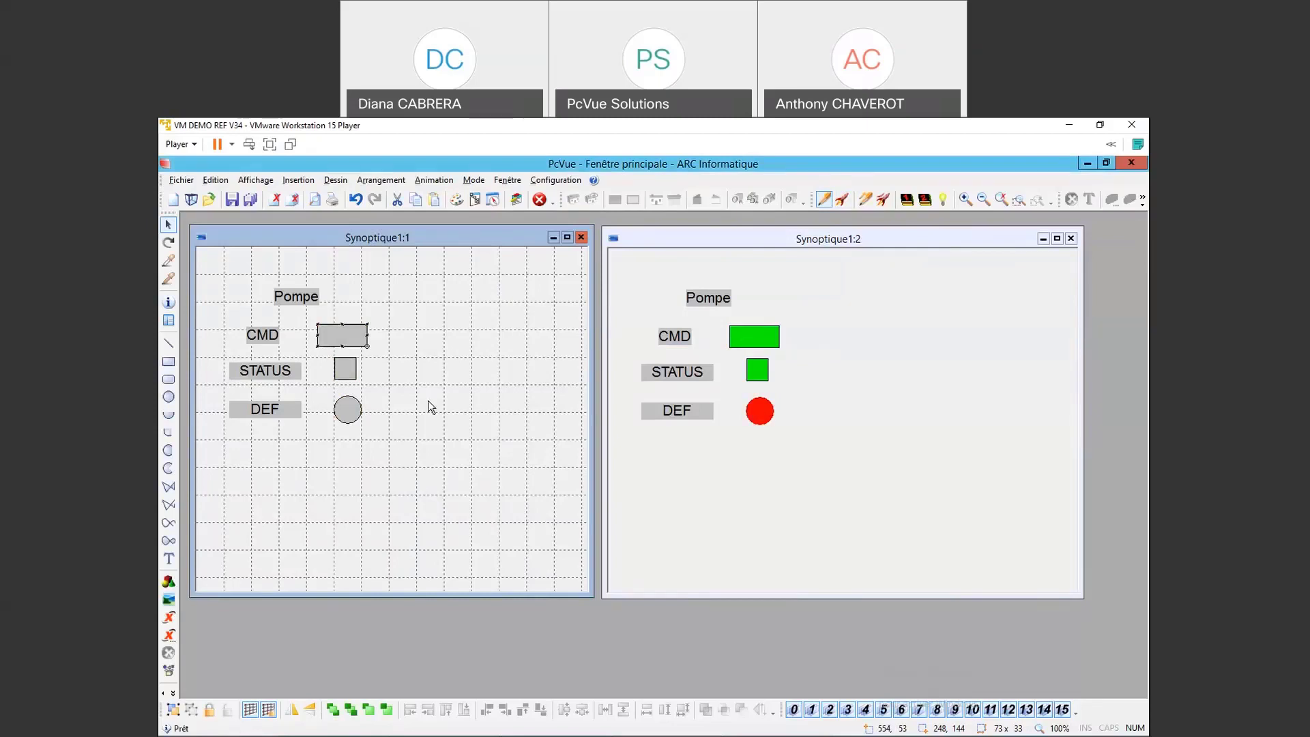
click(403, 407)
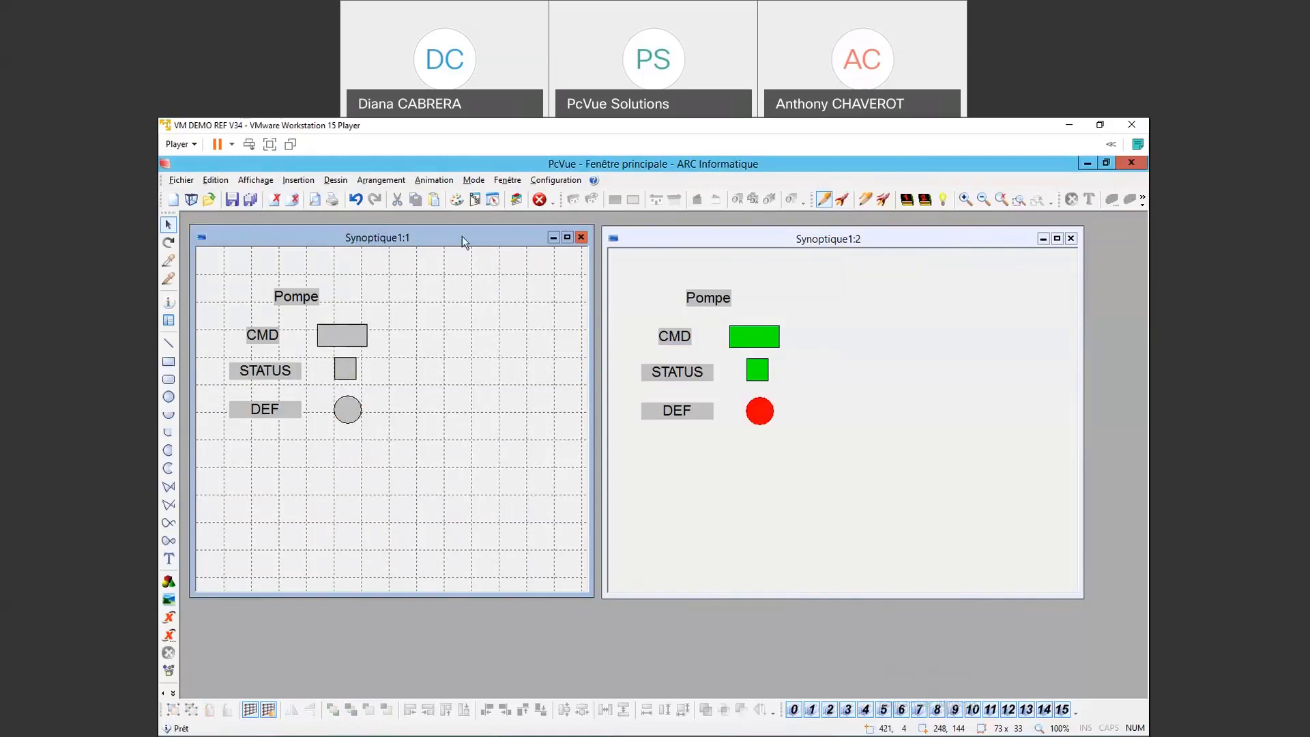
Step: Turn the object information tooltips off and on again, and check the one for the CMD rectangle
click(277, 181)
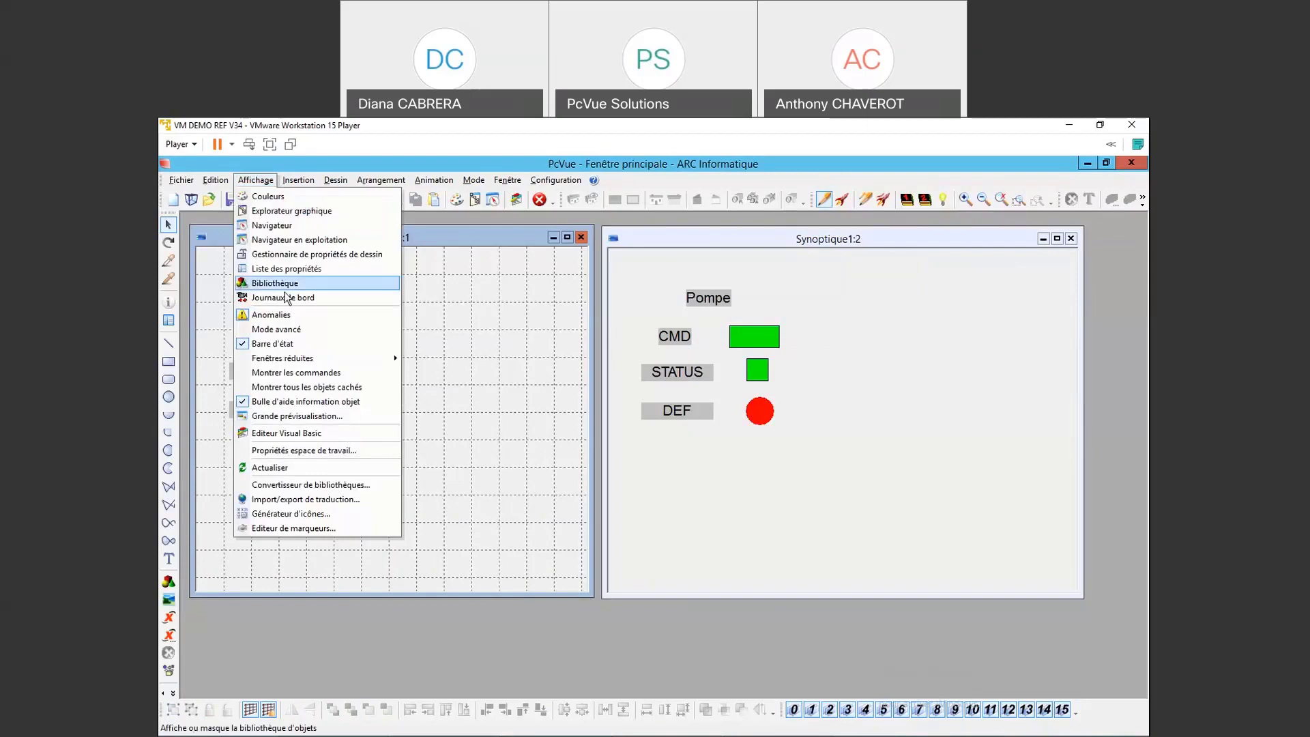
click(242, 404)
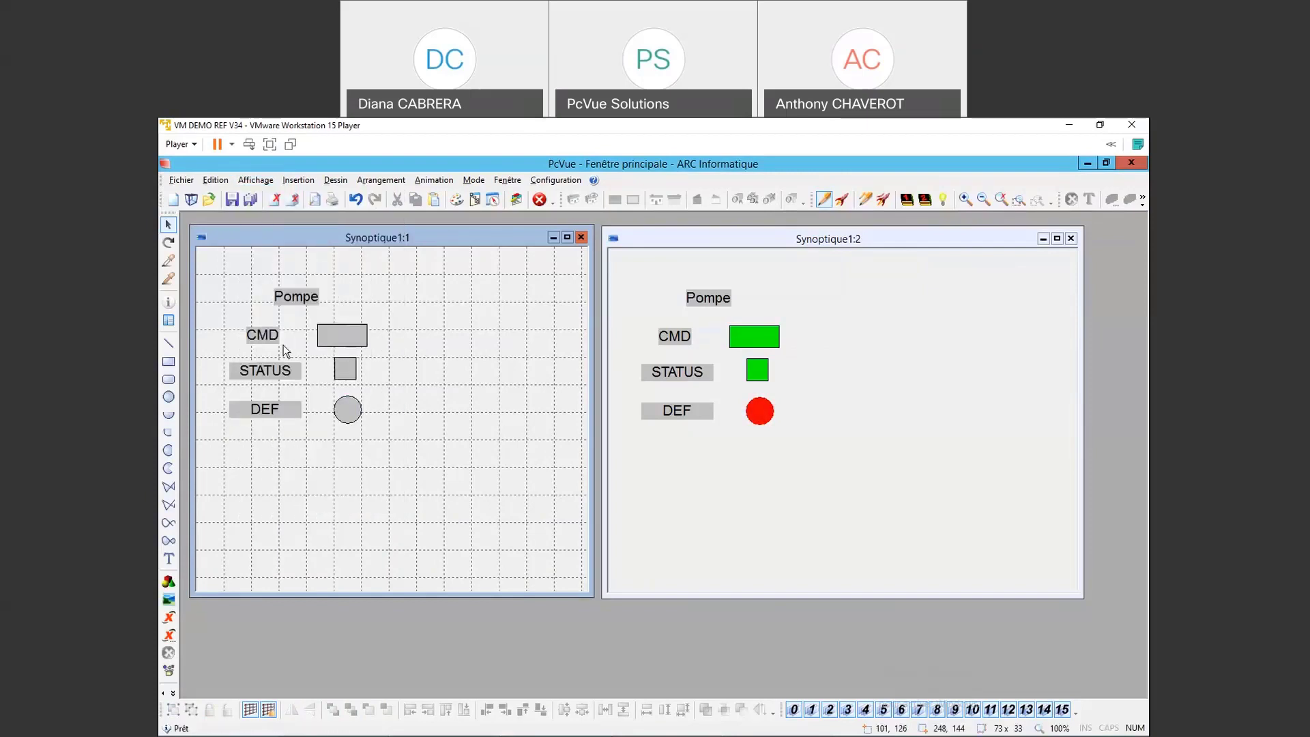
click(271, 182)
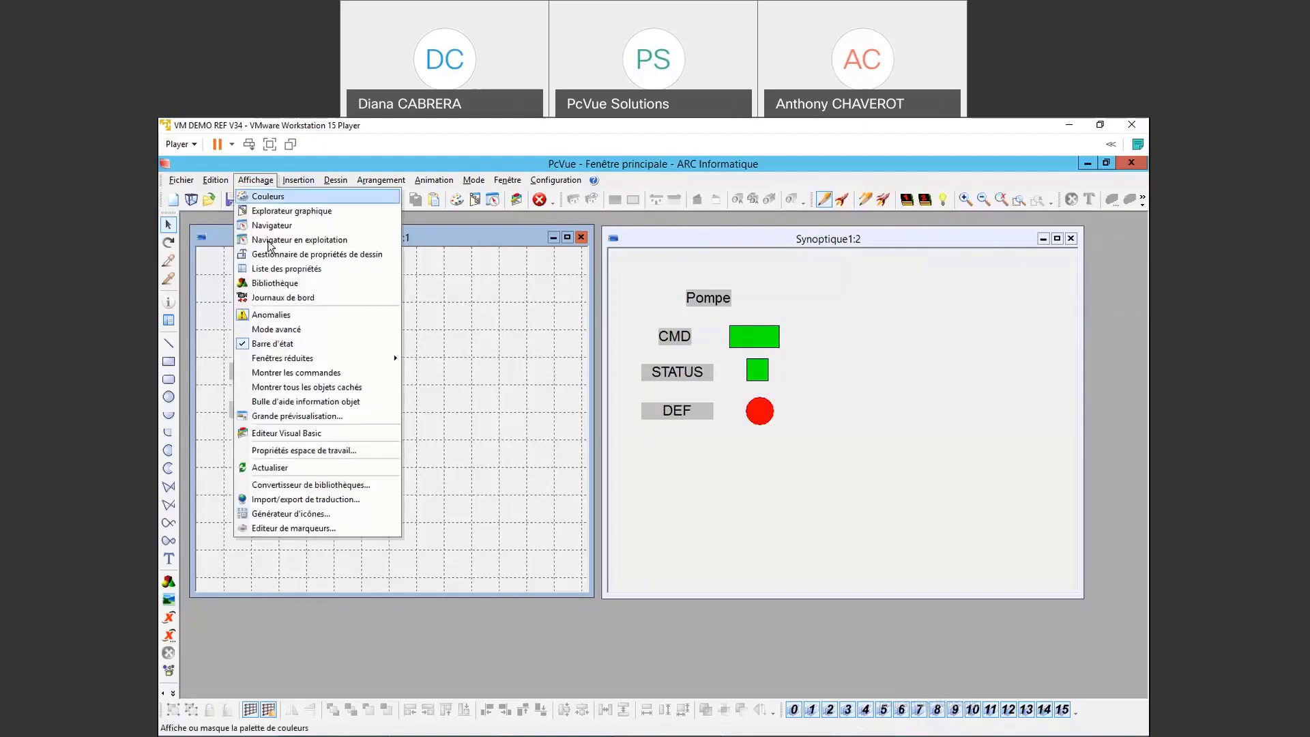
click(304, 401)
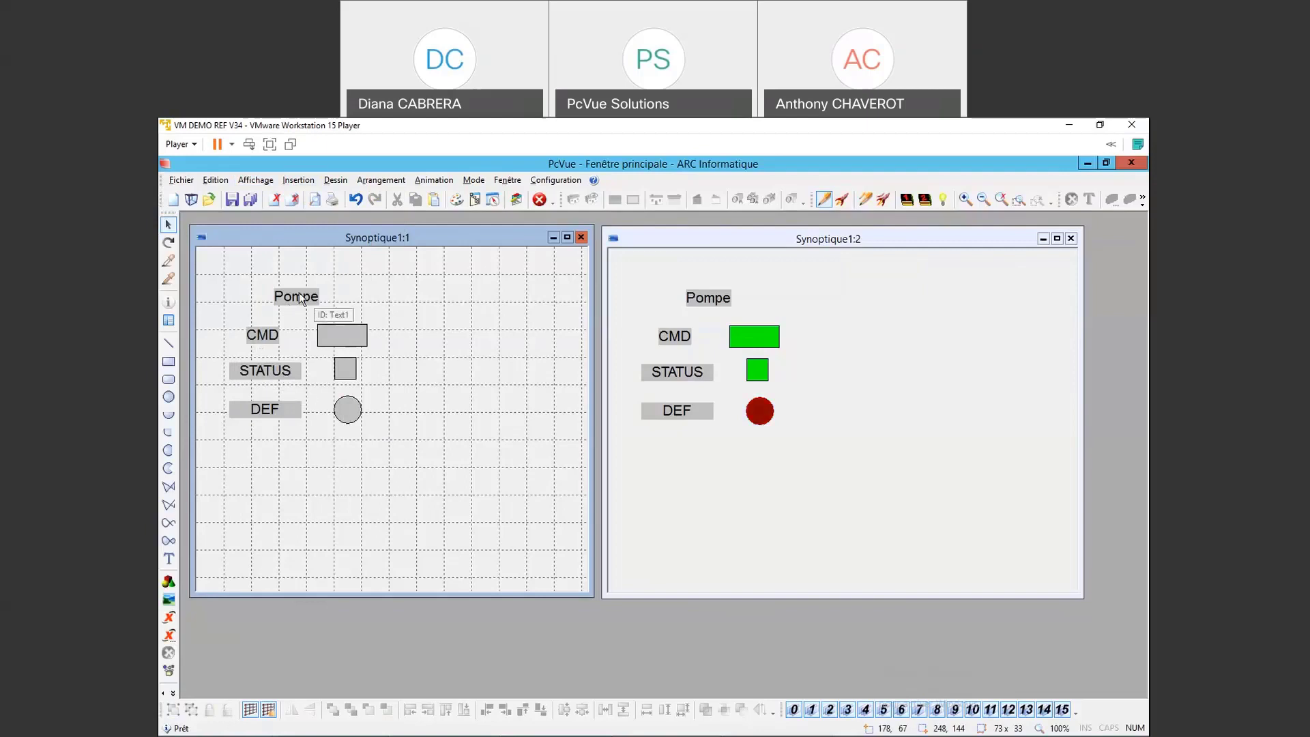
mouse_move(363, 341)
Step: Move the CMD, STATUS and DEF rows lower and insert COMMANDS_SELECTOR_2POS_TYPE1_BUTTONFACEPLATE_UK_START.png from the COMMANDES image library
drag(383, 445, 267, 431)
click(313, 184)
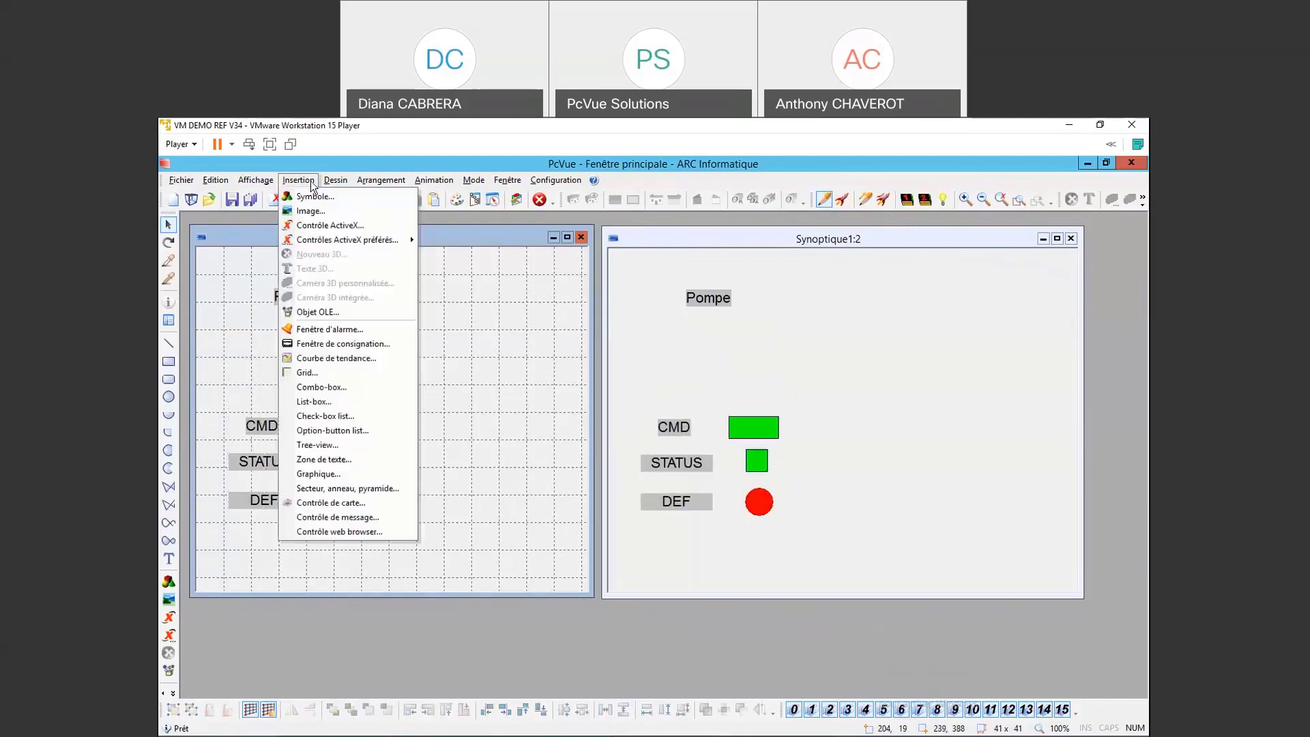
click(310, 210)
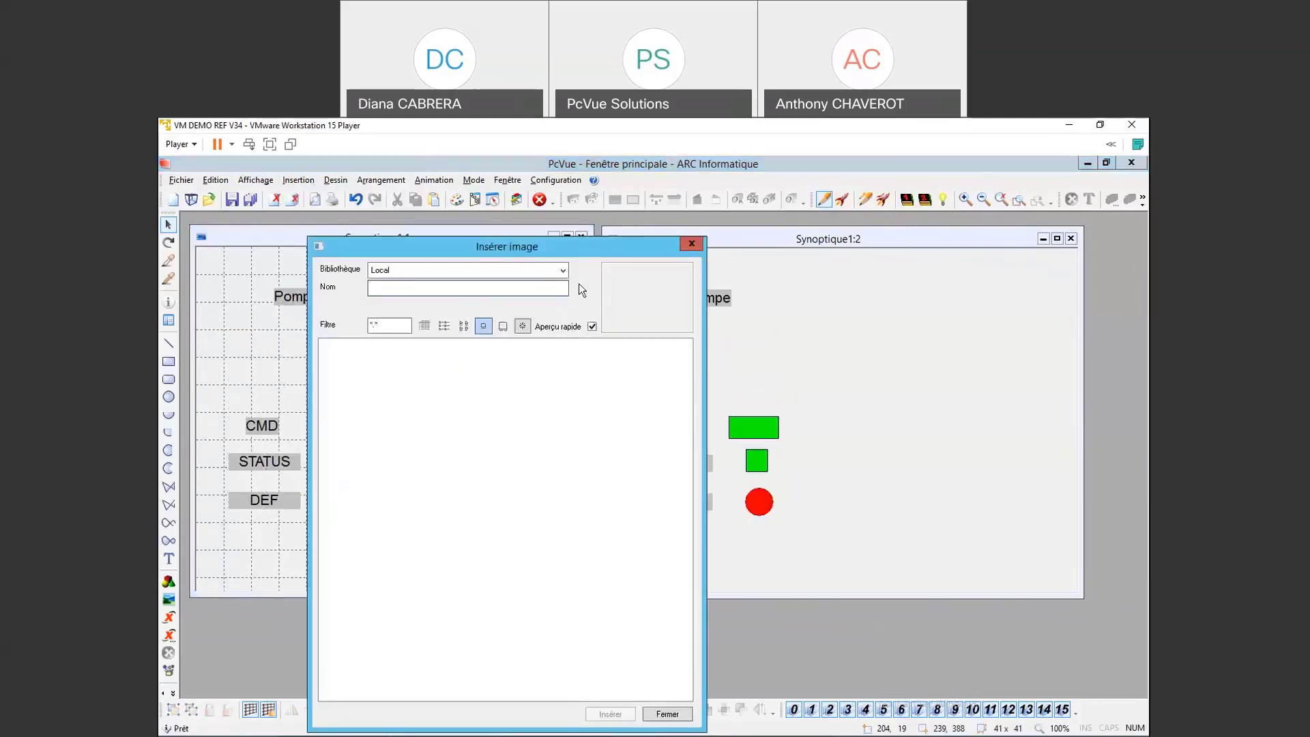
click(562, 271)
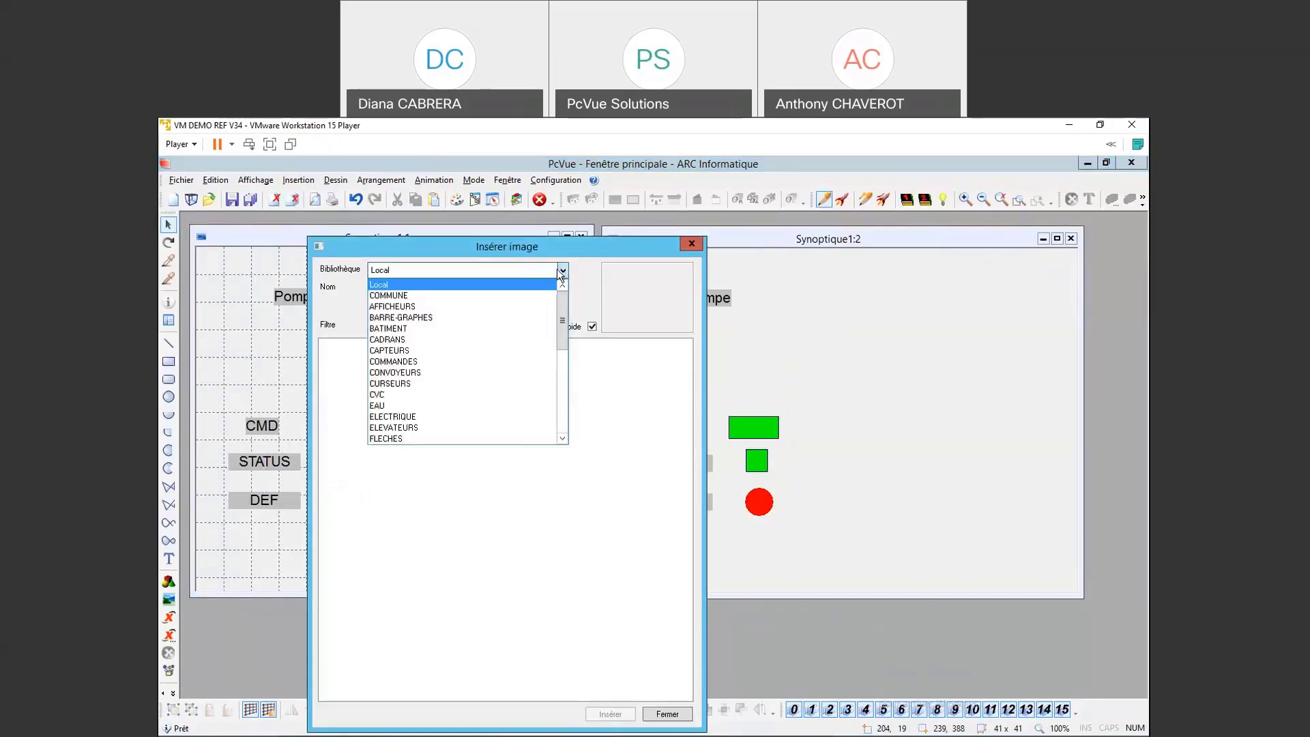
click(472, 363)
drag(600, 252, 617, 170)
drag(706, 280, 675, 469)
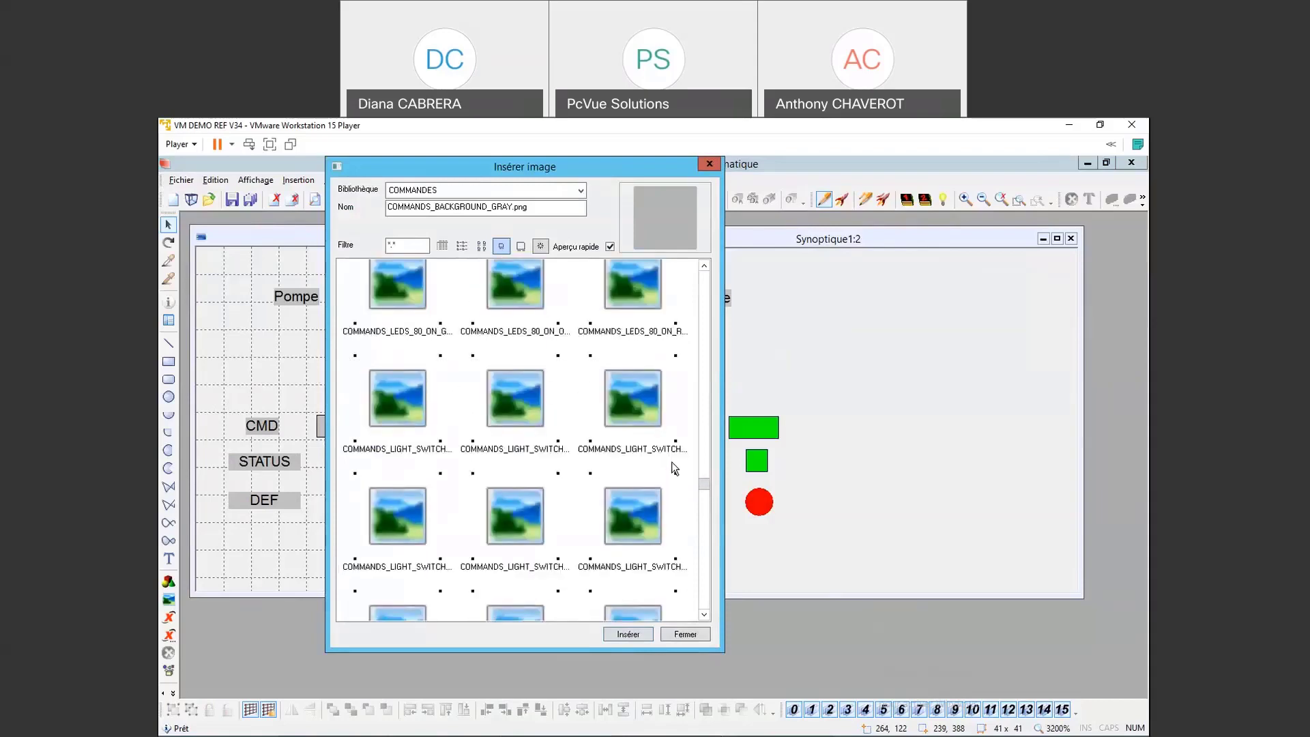
scroll(675, 469, down, 3)
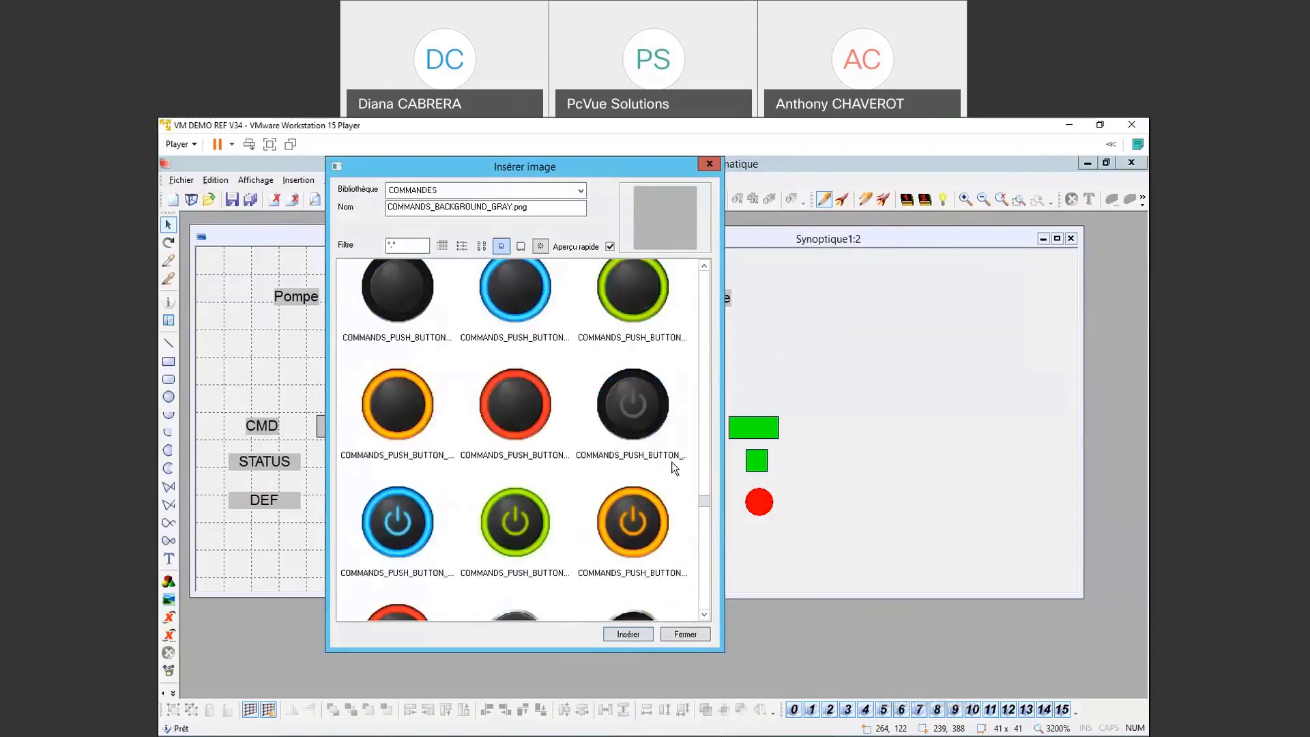
scroll(675, 469, down, 5)
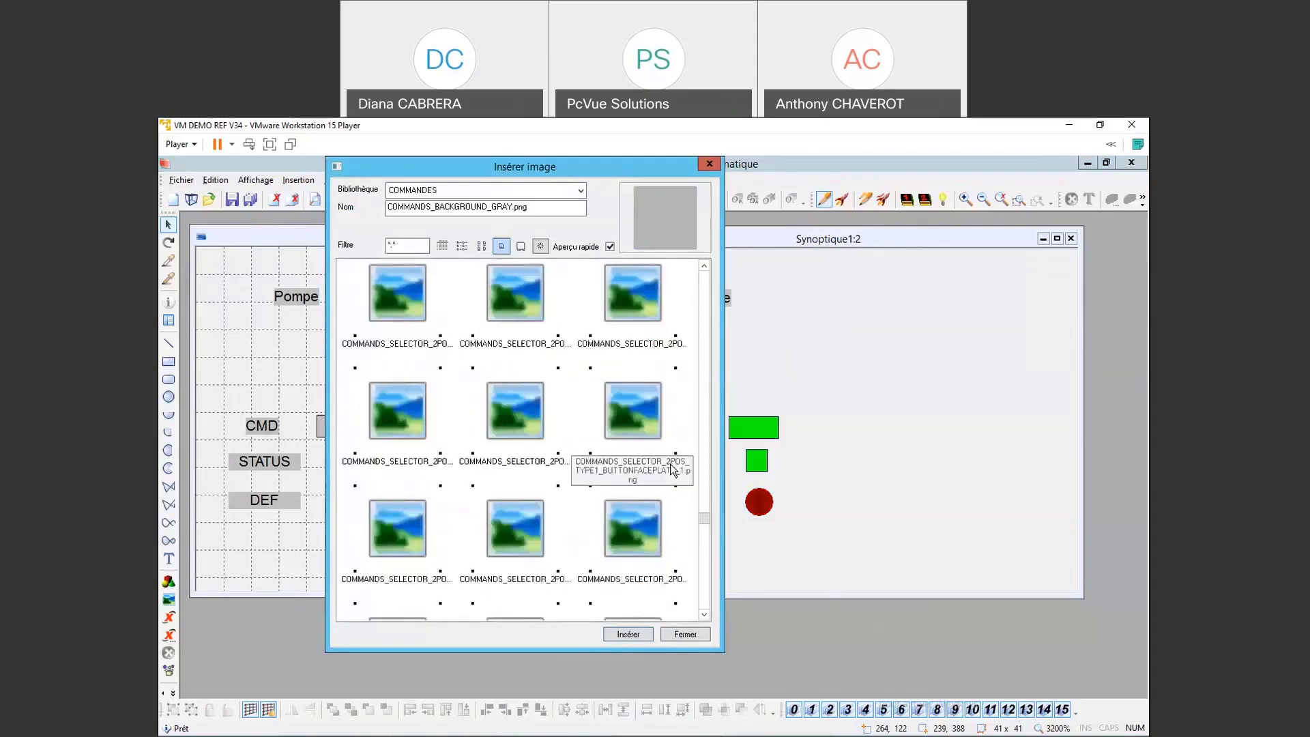
scroll(655, 474, down, 1)
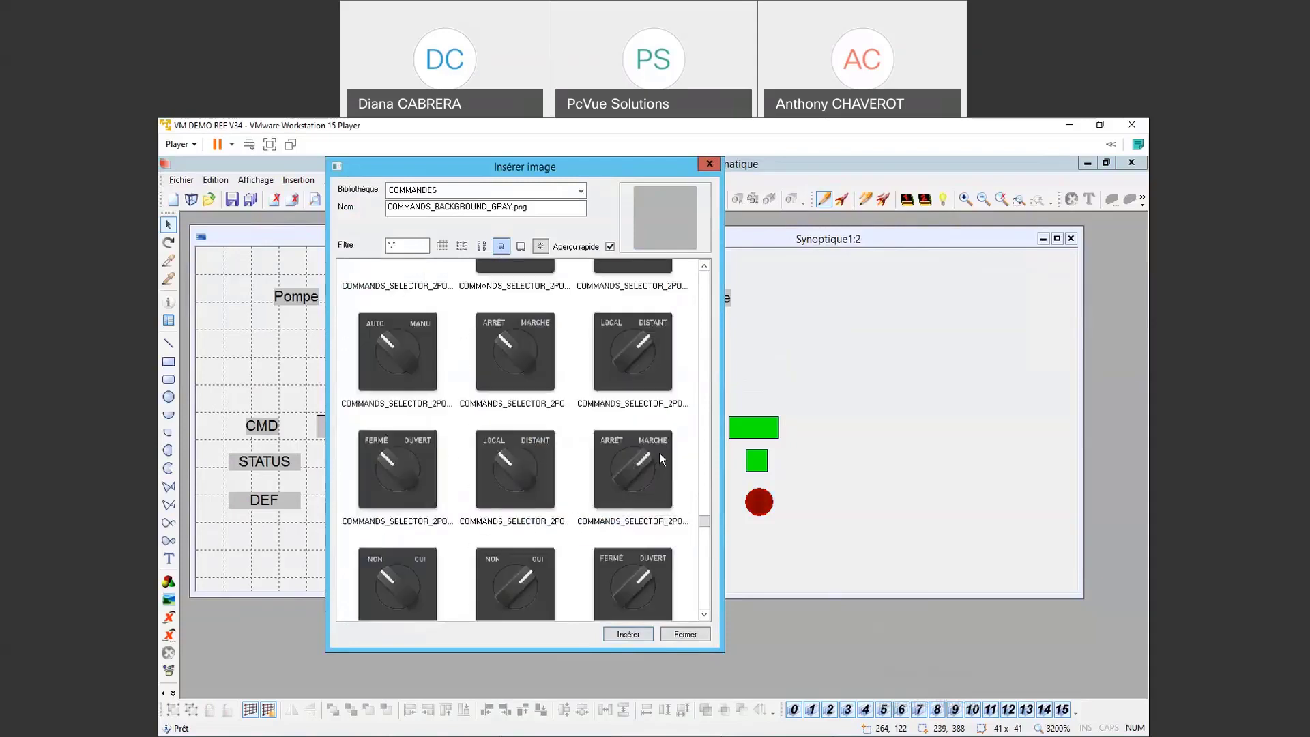
scroll(659, 453, down, 3)
scroll(685, 532, down, 5)
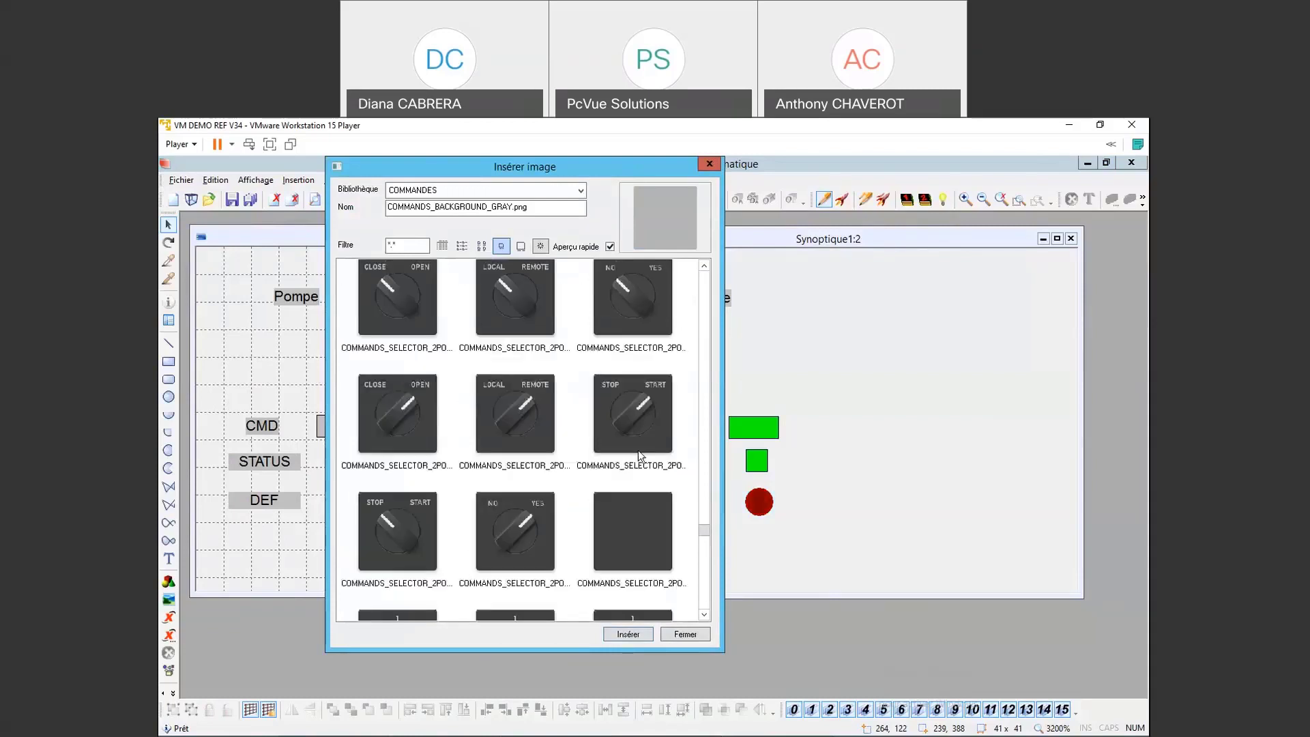
click(645, 412)
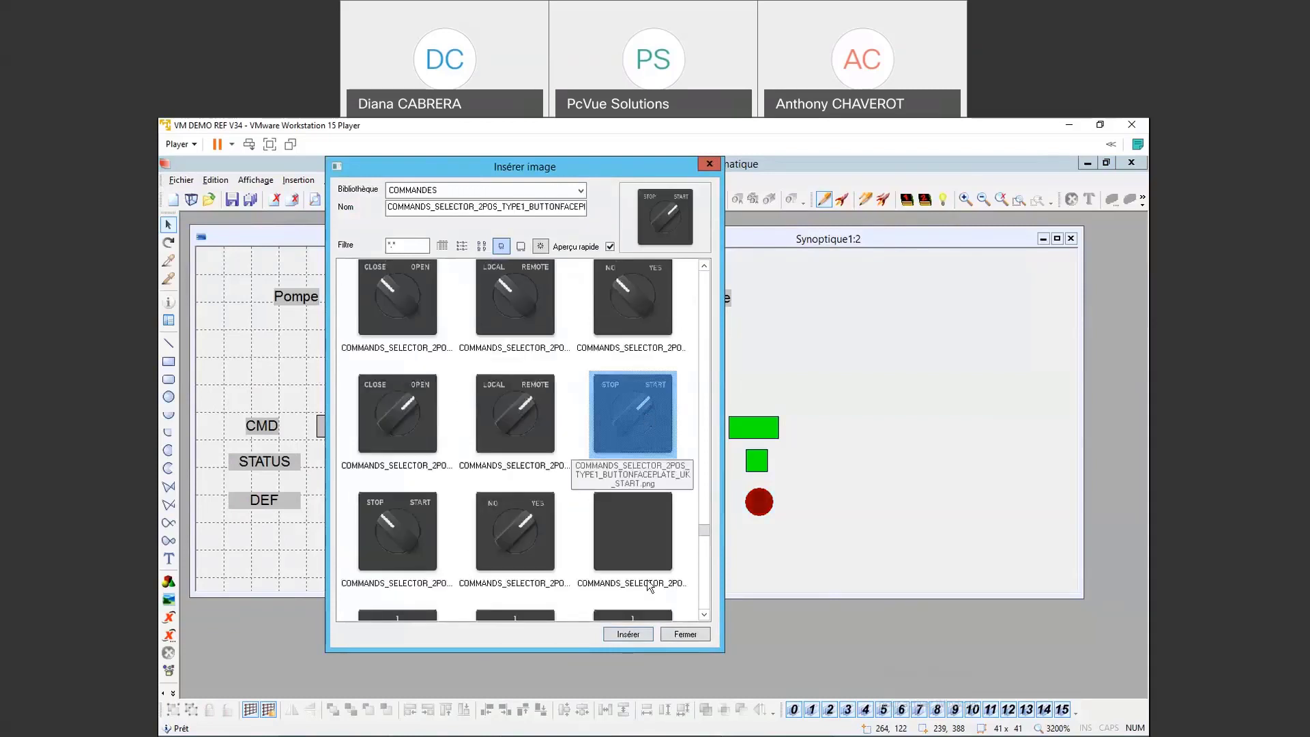
click(639, 633)
Step: Position the STOP/START selector image under the Pompe title and arrange the CMD, STATUS and DEF rows beneath it
drag(272, 342, 334, 382)
click(321, 485)
drag(417, 557, 251, 476)
drag(319, 349, 281, 370)
click(420, 347)
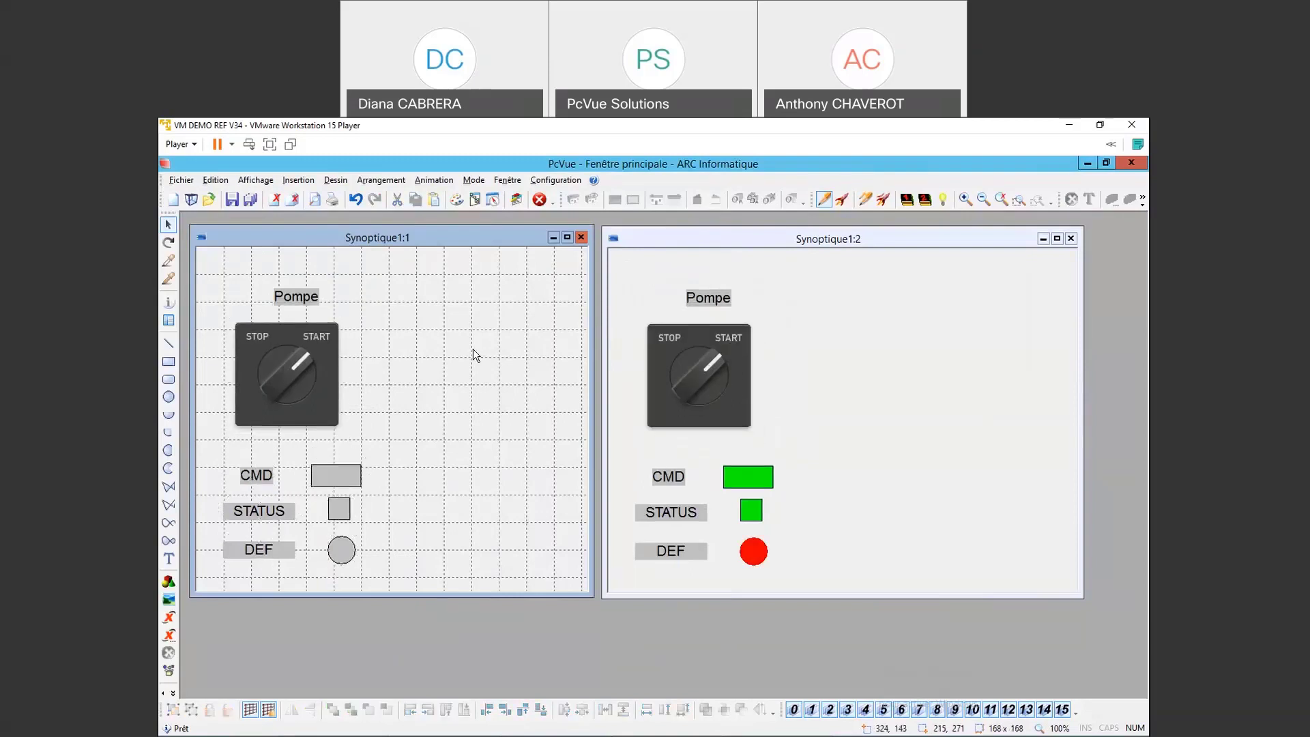
Step: Browse the COMMANDES image library for the selector variants and close it without inserting an image
click(281, 338)
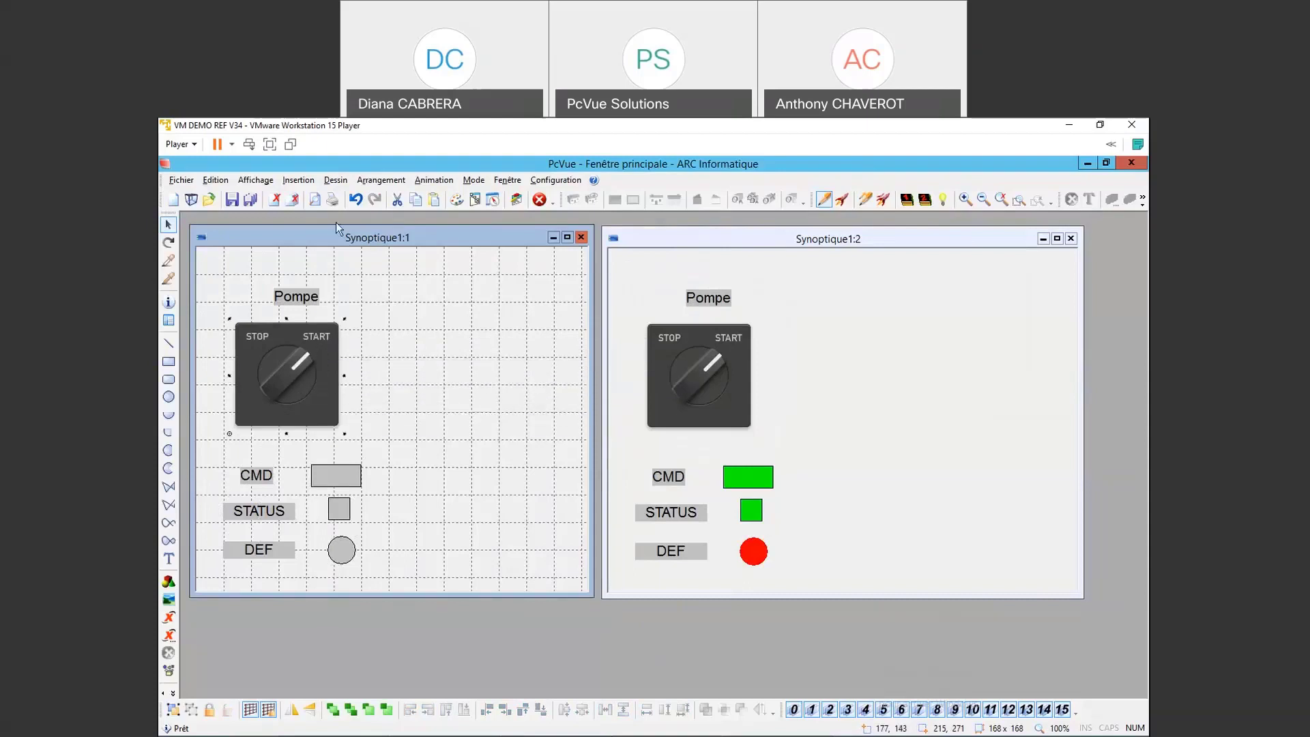
click(293, 179)
click(309, 205)
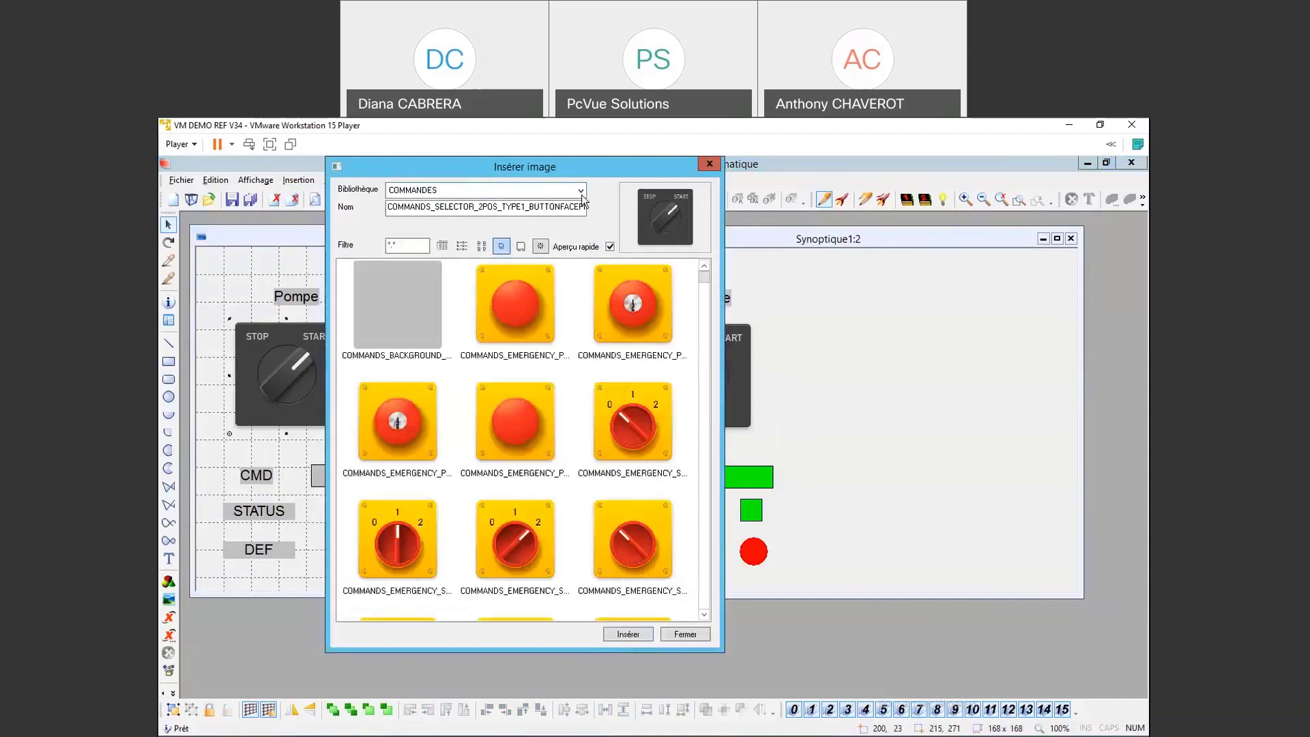
click(581, 191)
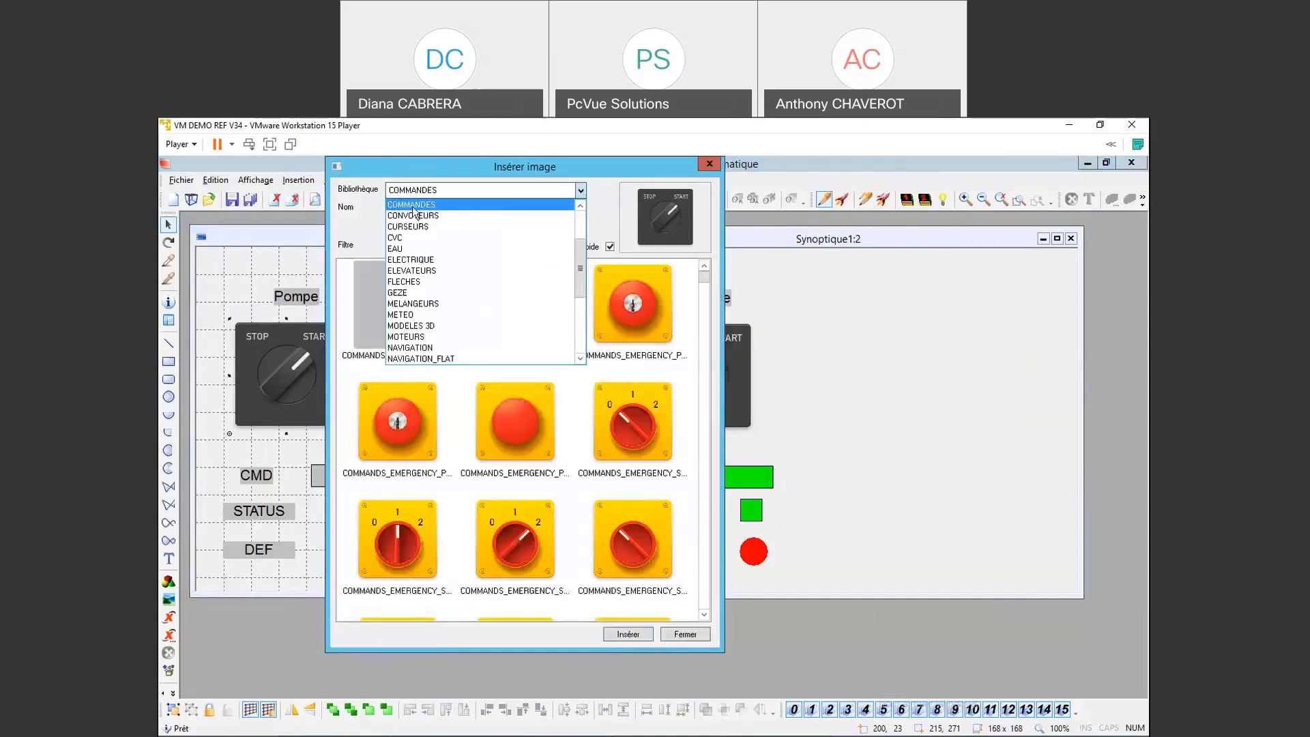
click(413, 204)
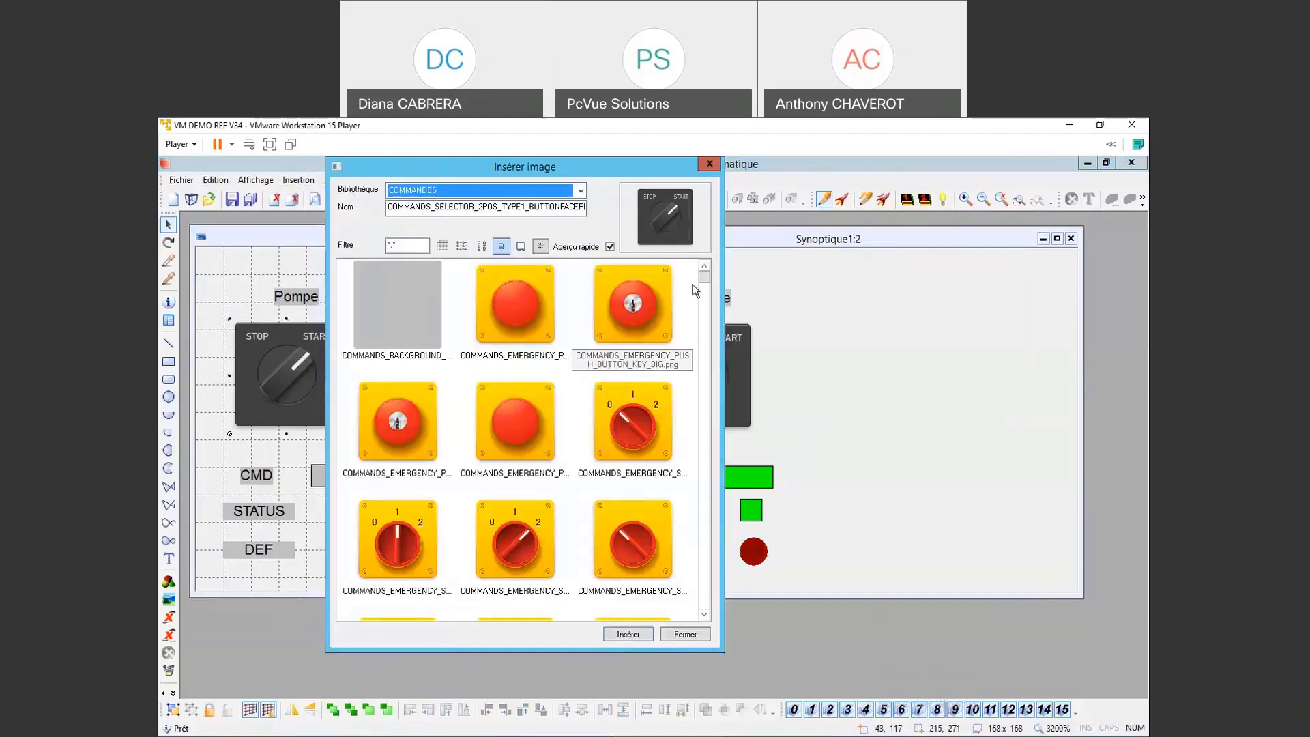
drag(704, 277, 706, 321)
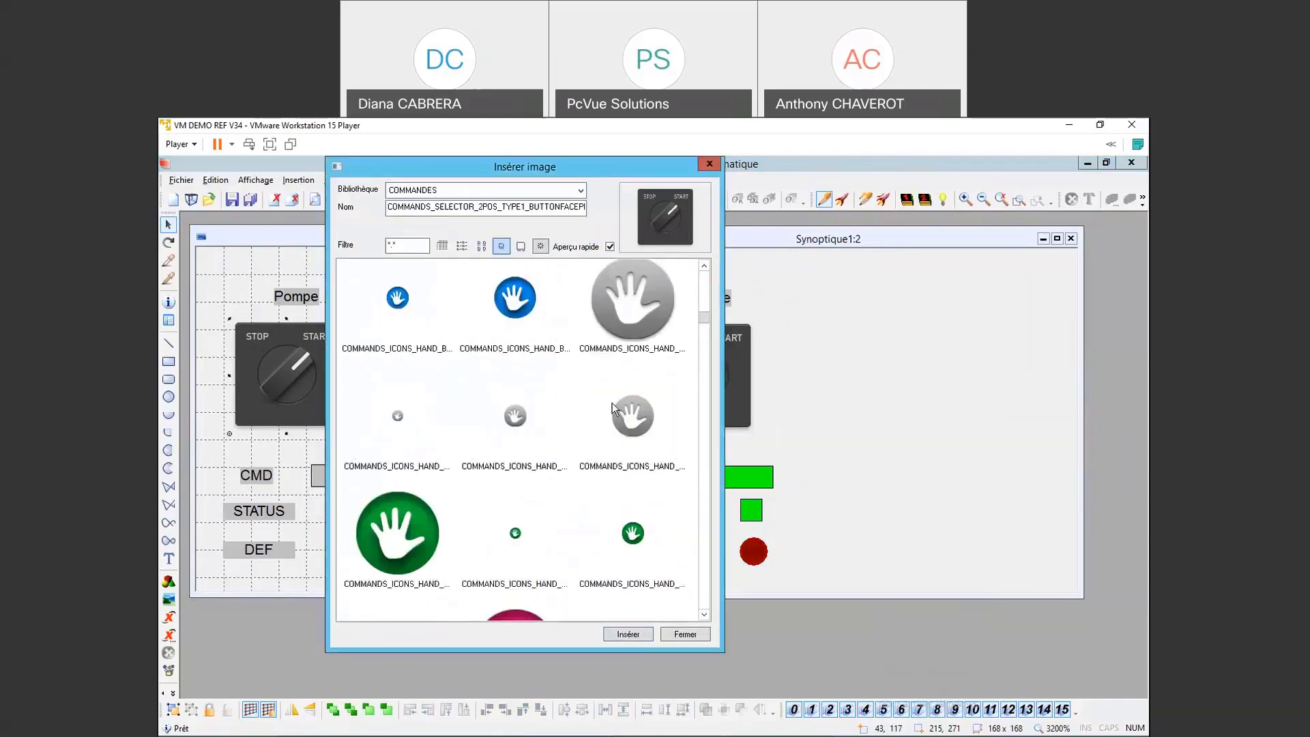
click(685, 635)
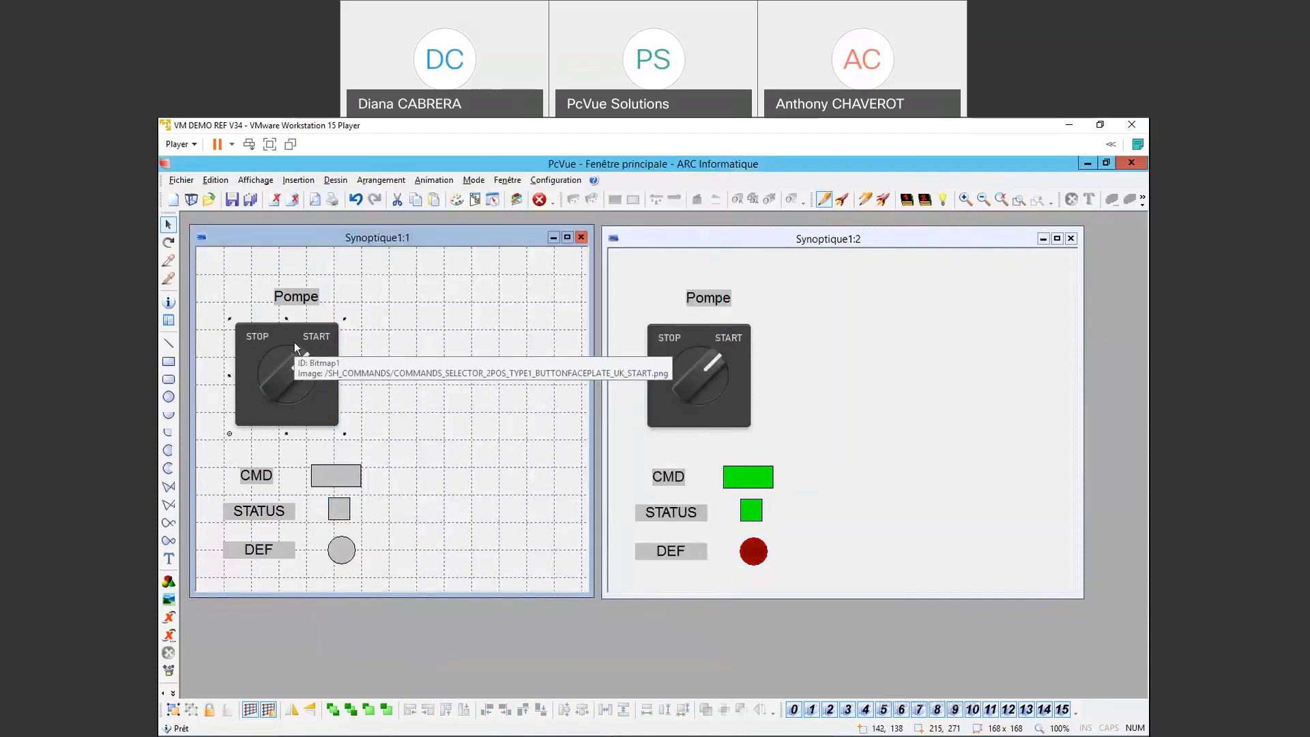
right_click(294, 342)
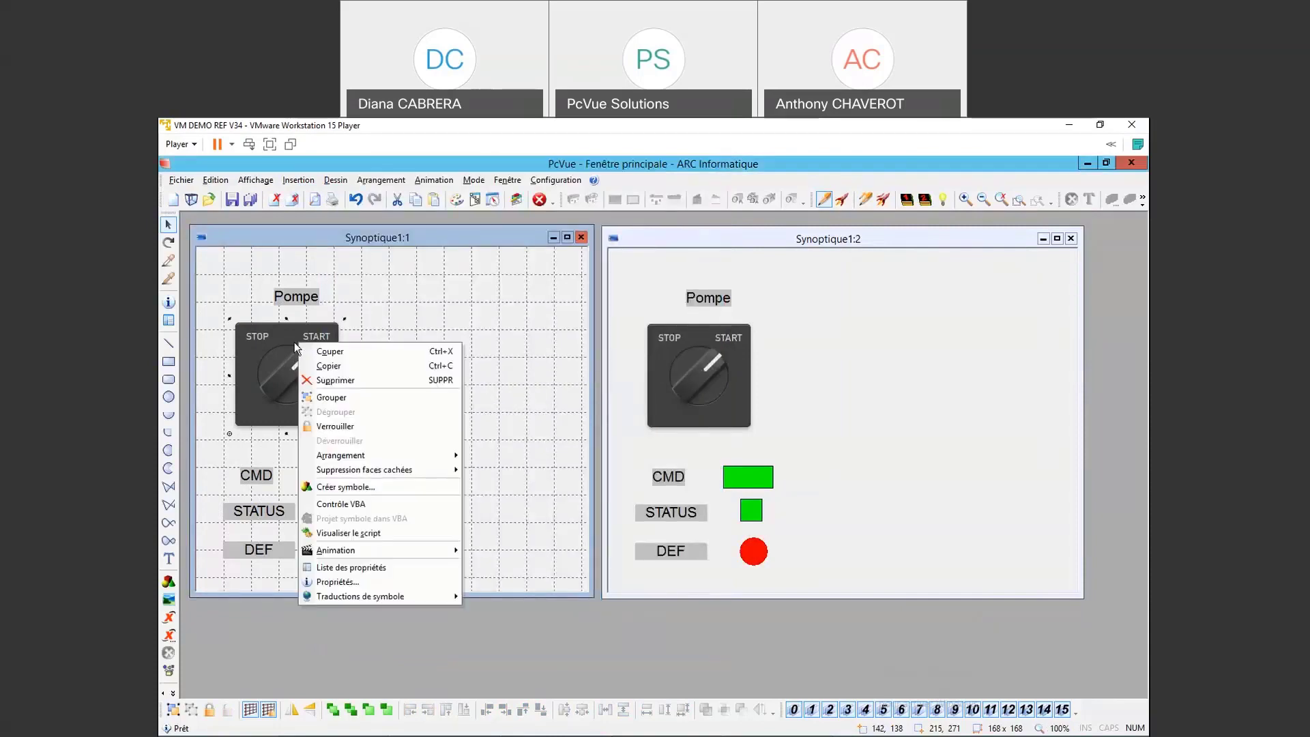
mouse_move(417, 550)
mouse_move(508, 595)
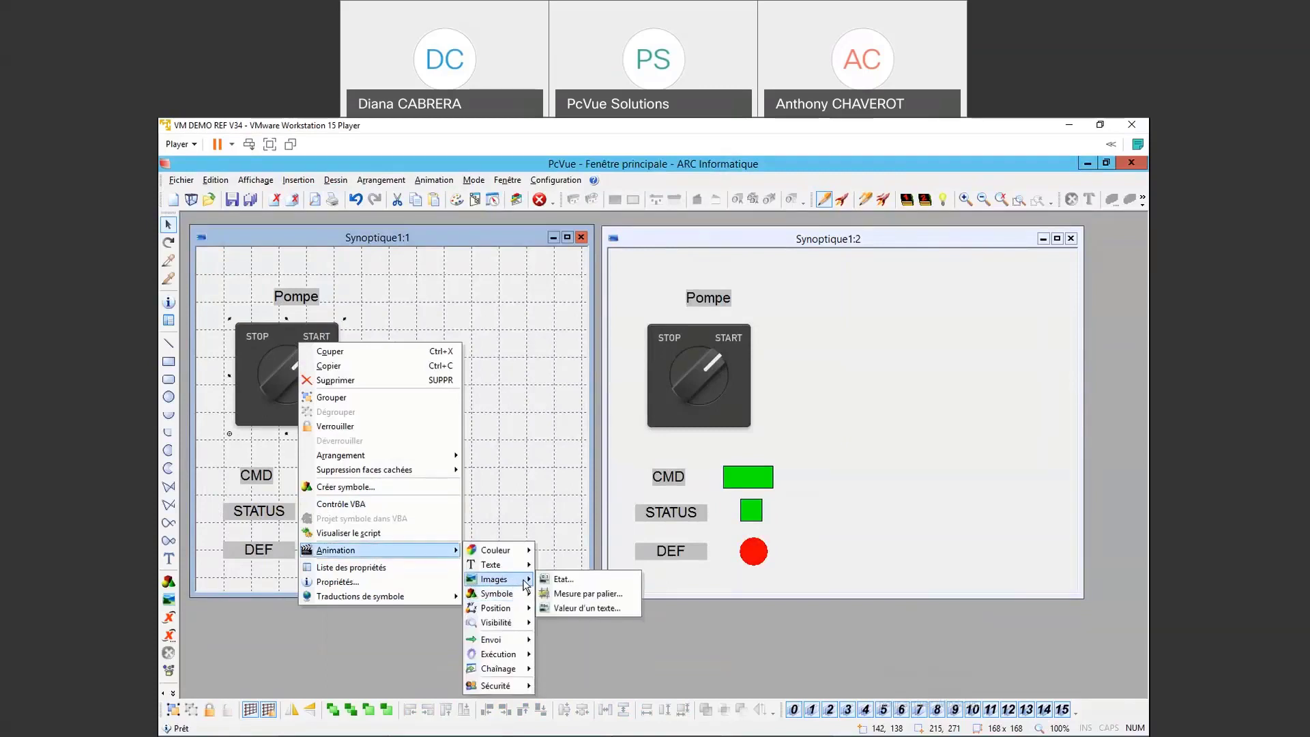
click(579, 580)
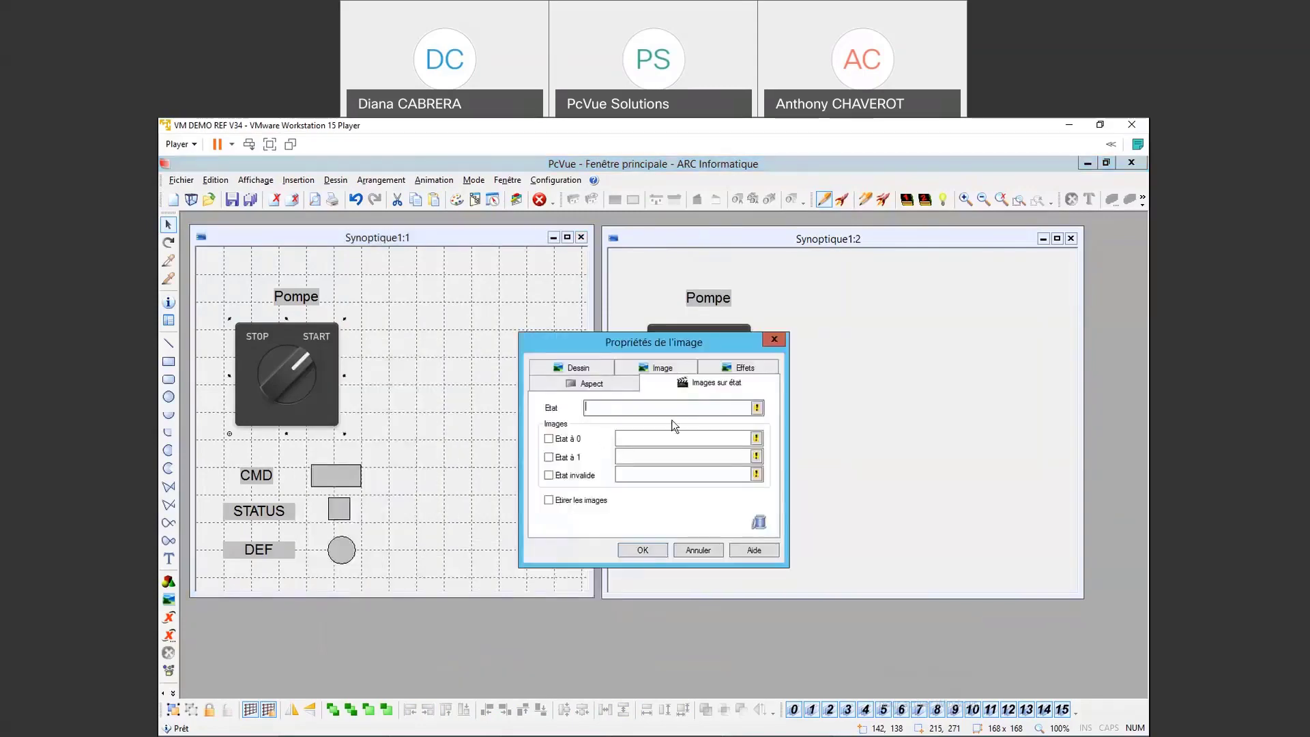
click(756, 409)
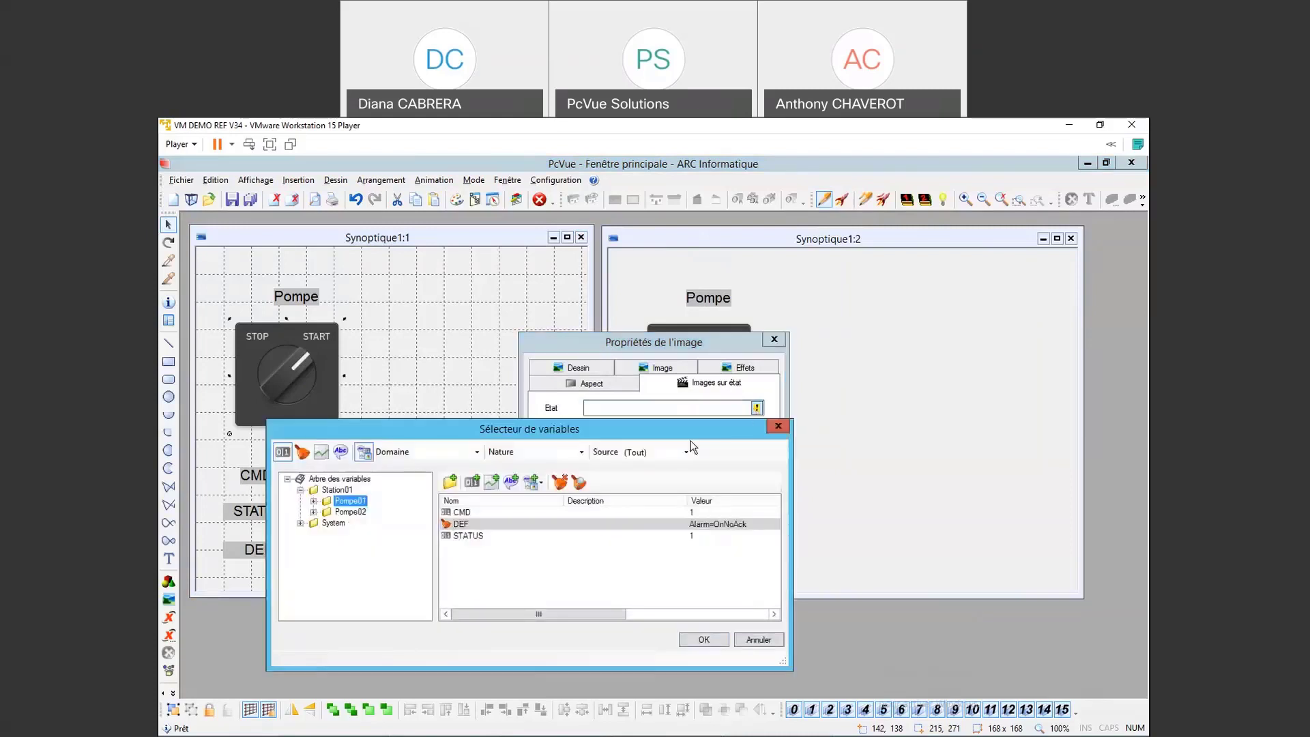
click(464, 513)
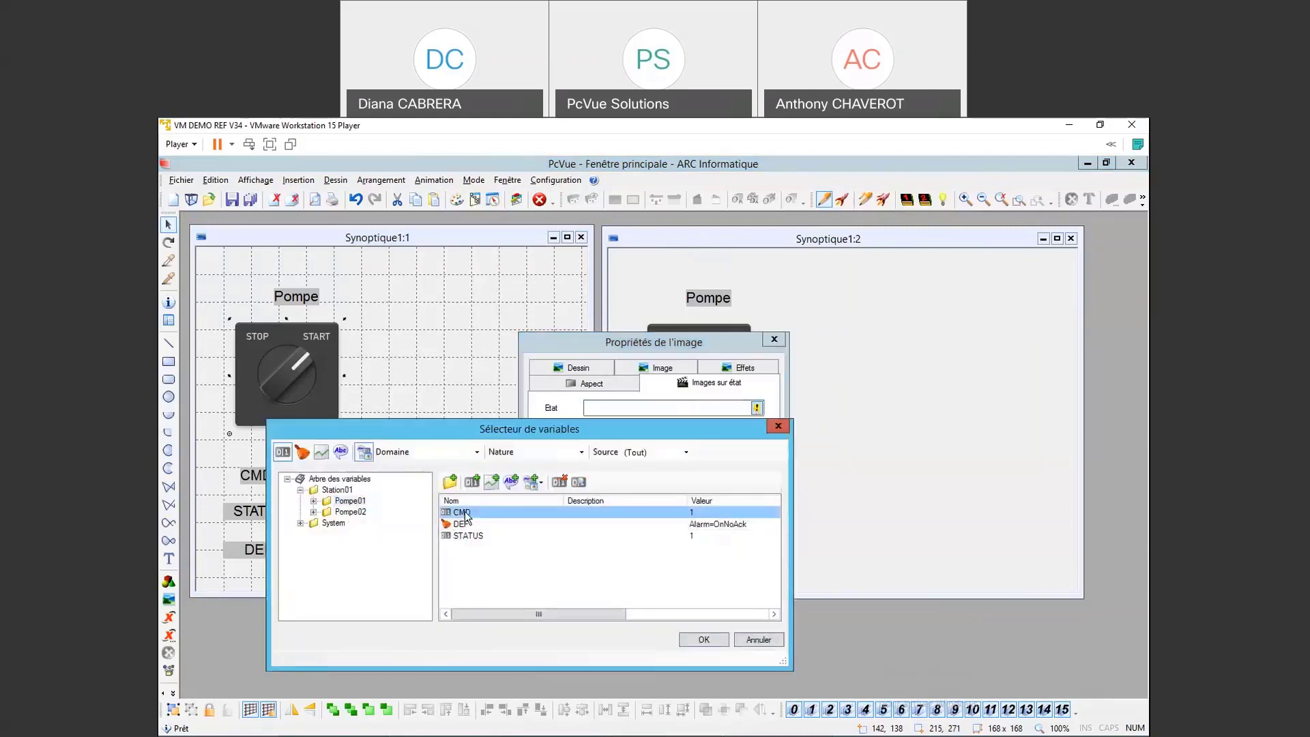
double_click(465, 514)
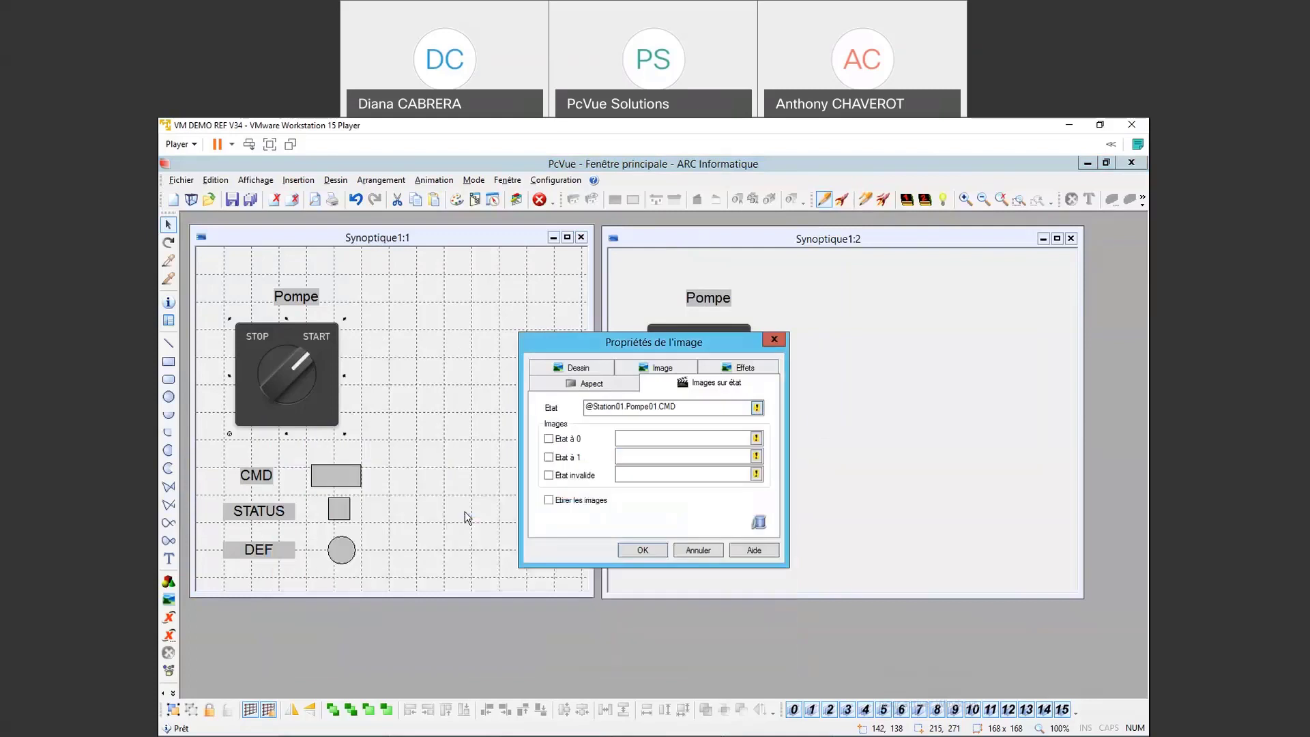
Step: Enable the state 0 image and assign the STOP/START selector picture with its knob turned to STOP
click(550, 439)
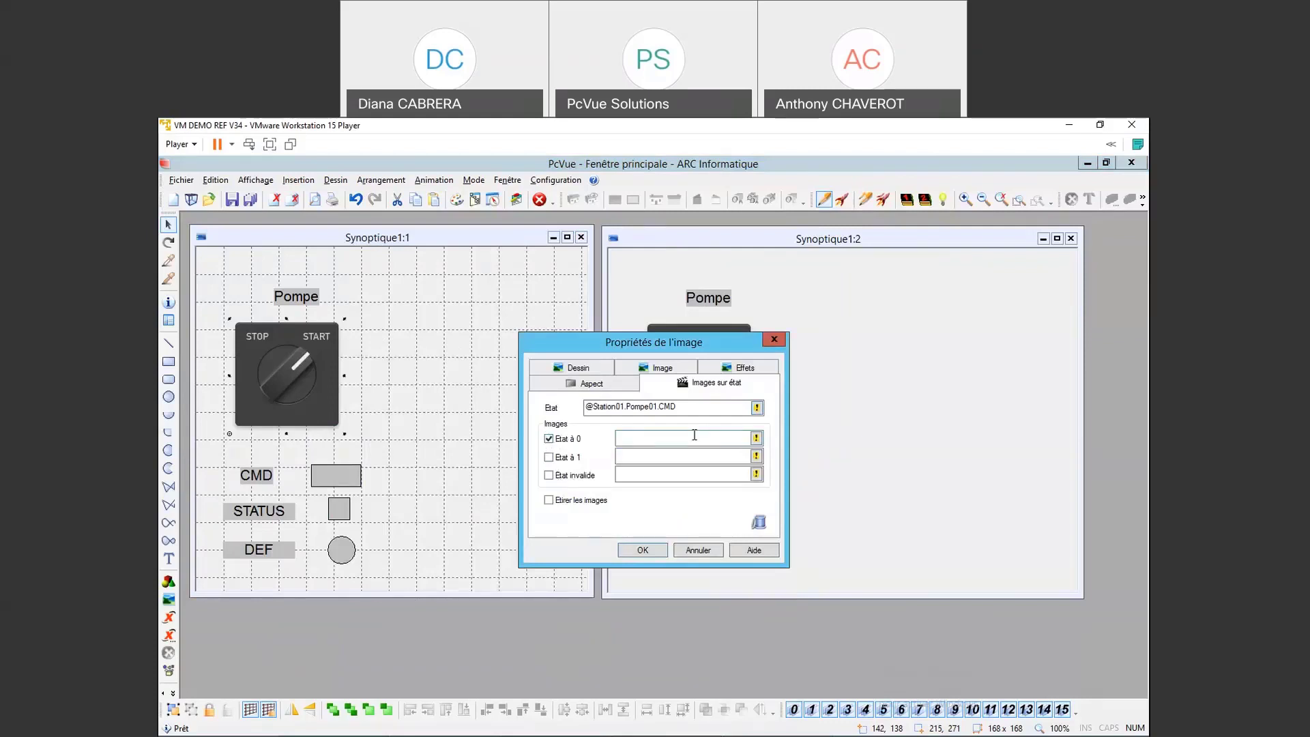
click(756, 439)
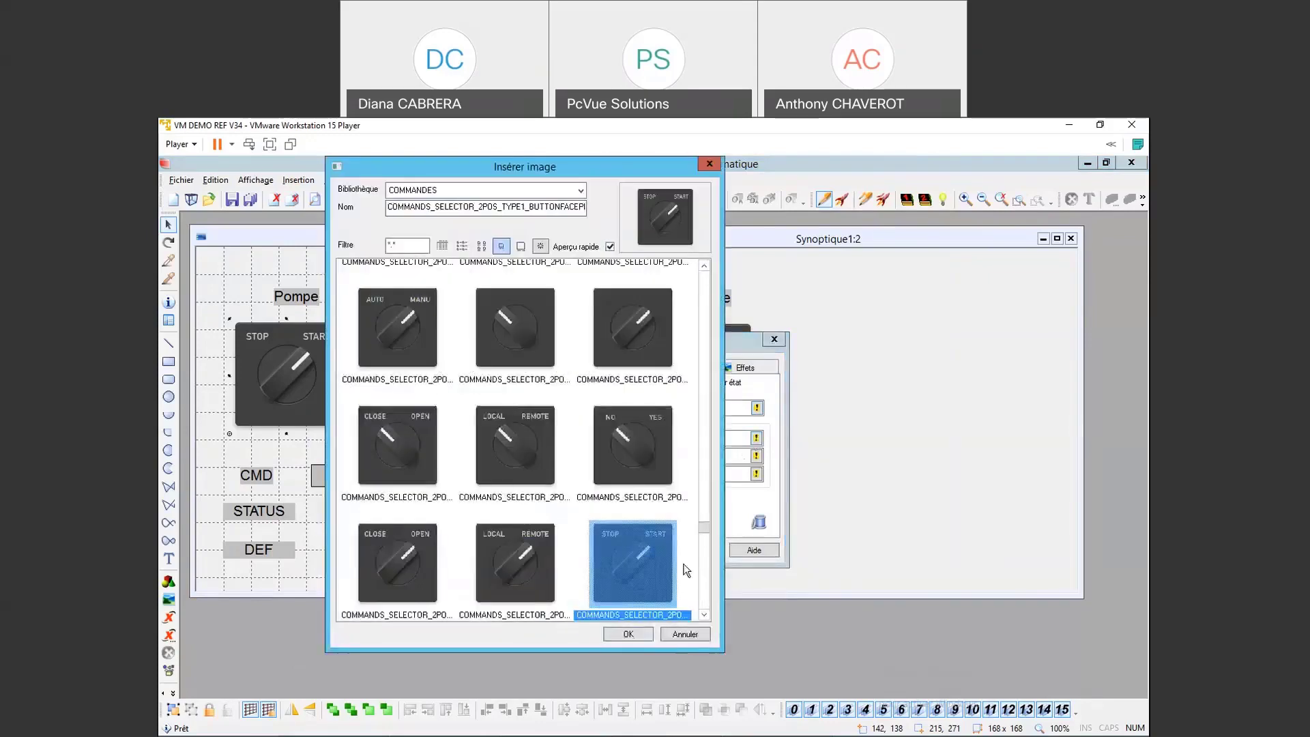
scroll(687, 614, down, 2)
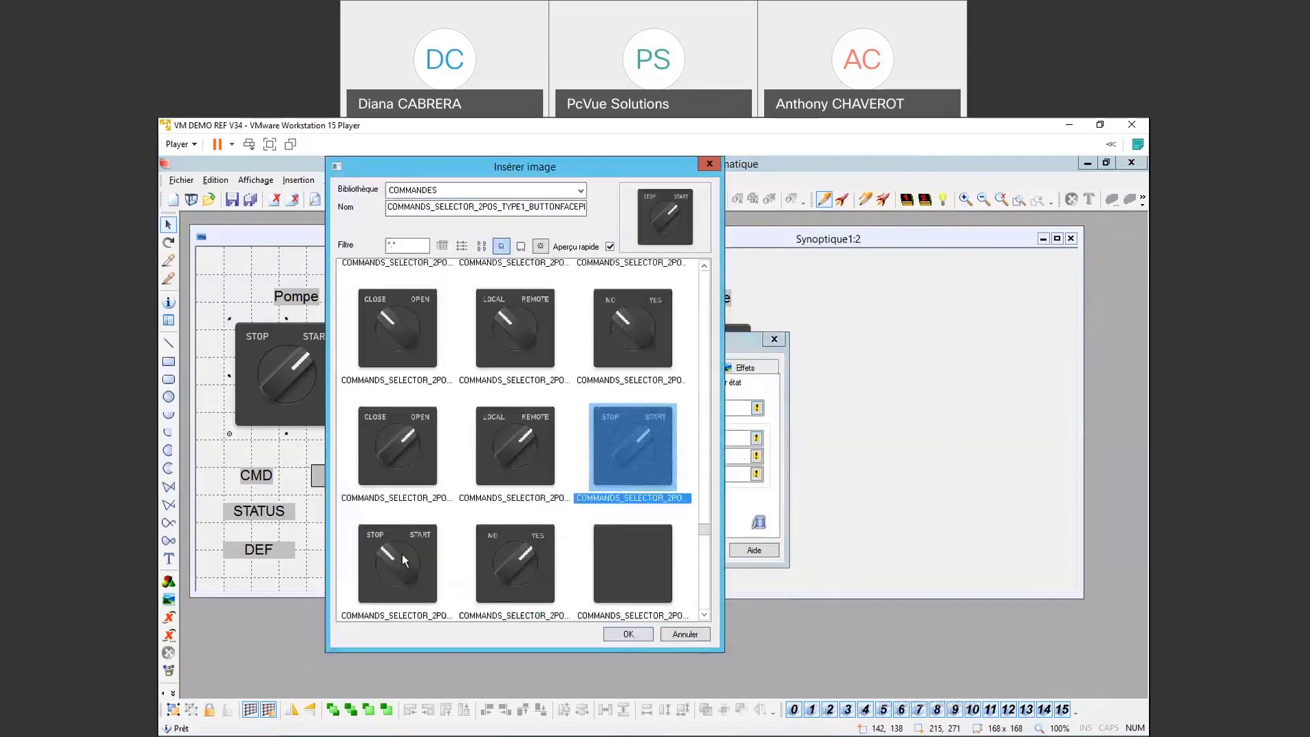
click(389, 552)
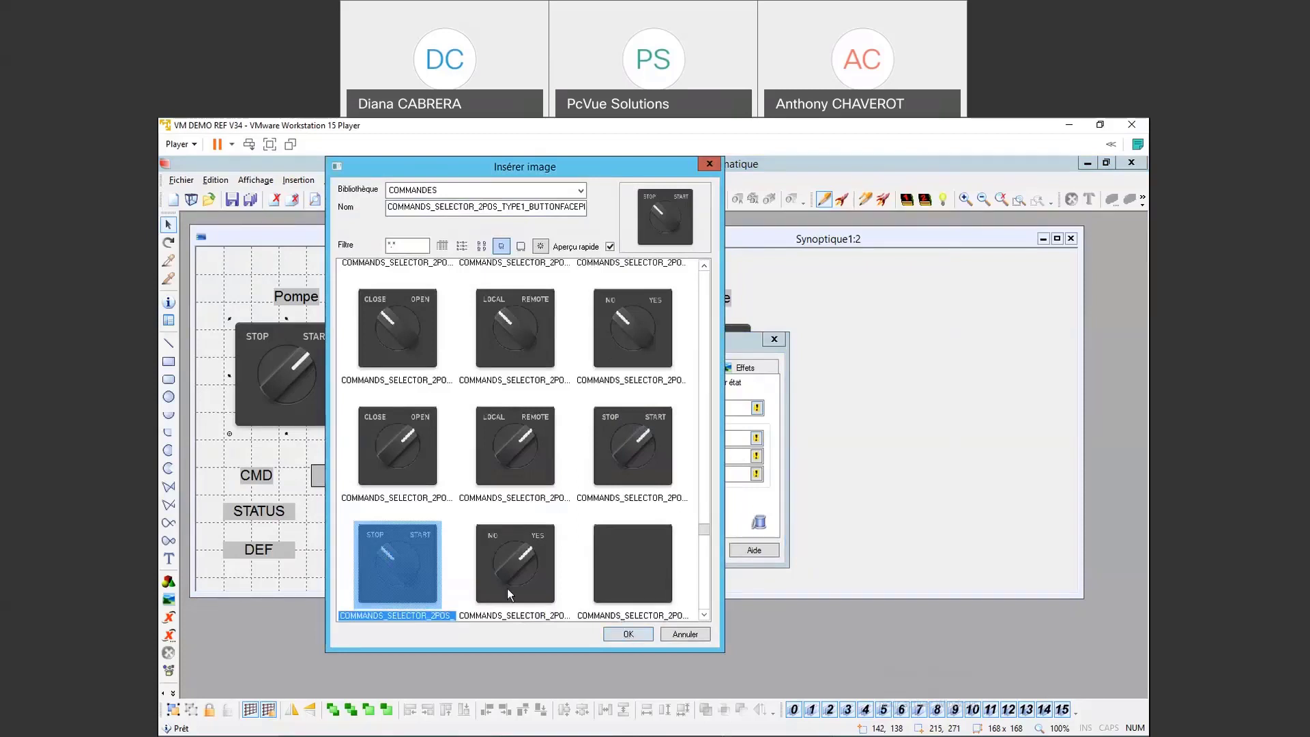
click(629, 635)
Step: Enable the state 1 image with COMMANDS_SELECTOR_2POS_TYPE1_BUTTONFACEPLATE_UK_START.png, apply the animation and try the selector in Synoptique1:2
click(549, 457)
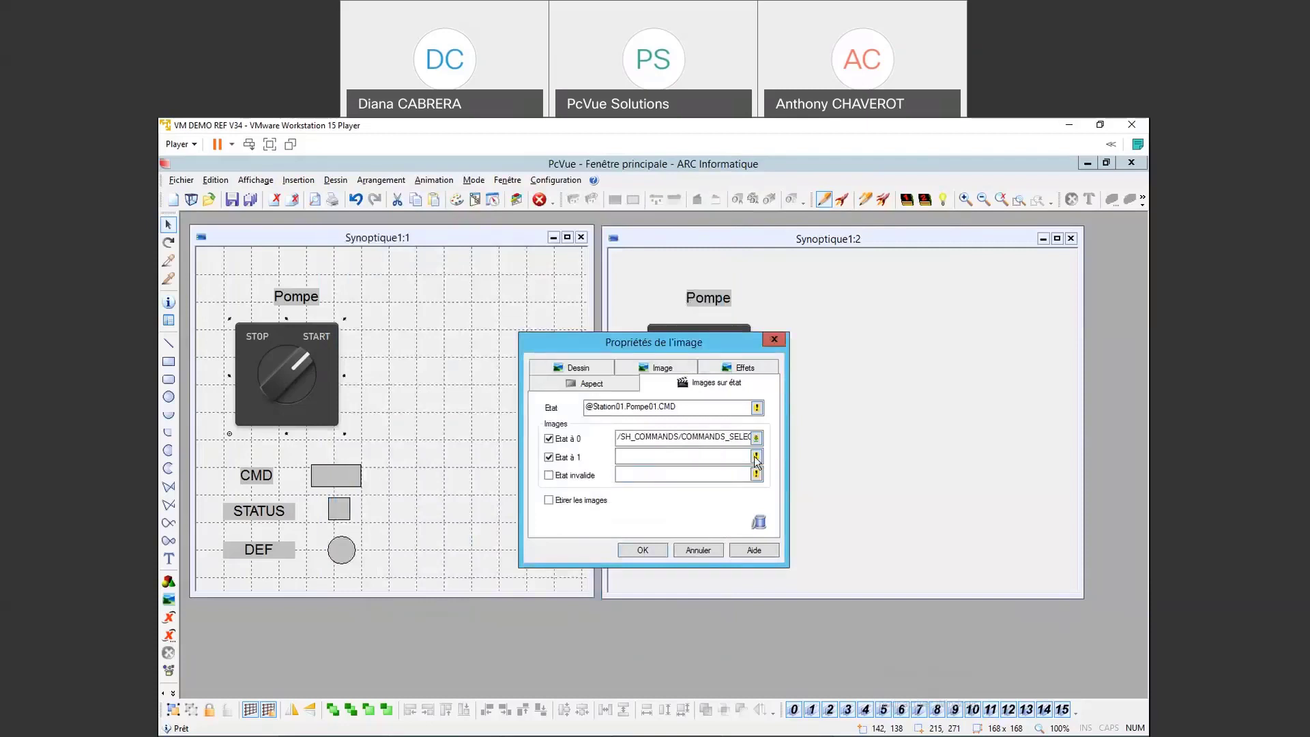
click(757, 456)
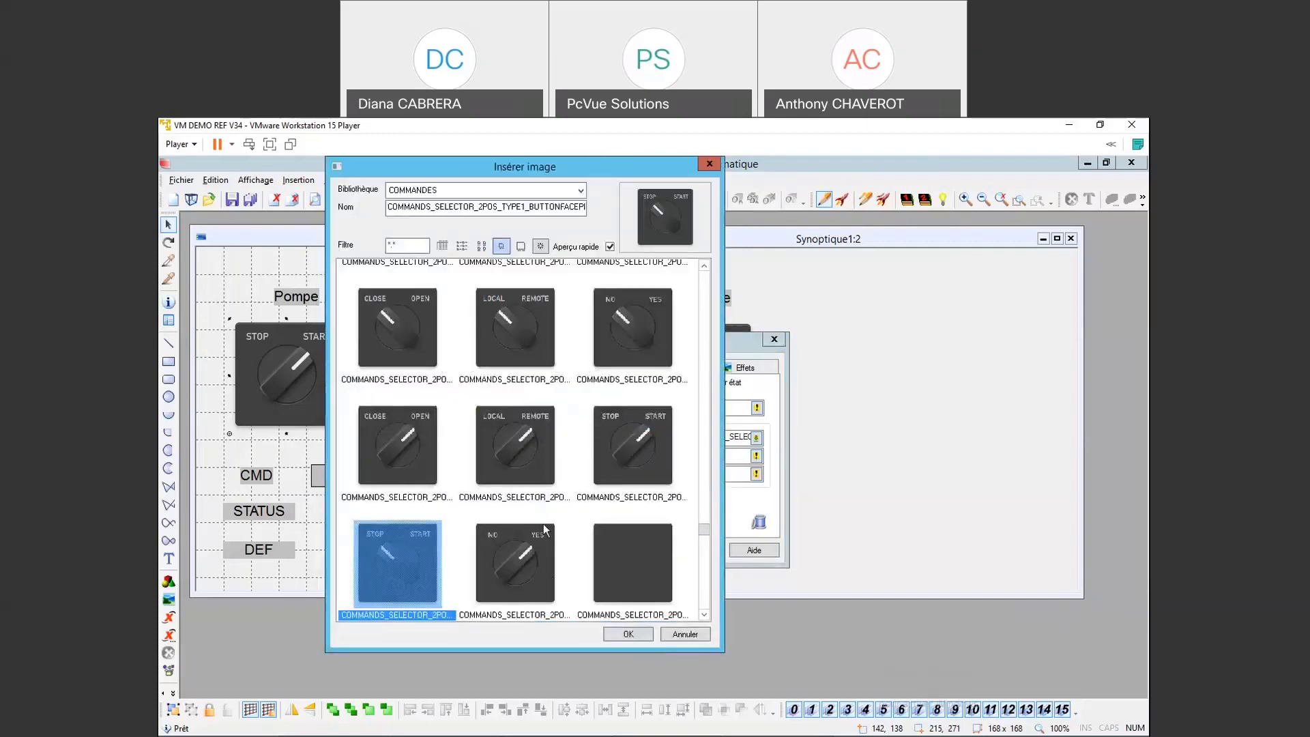
click(668, 427)
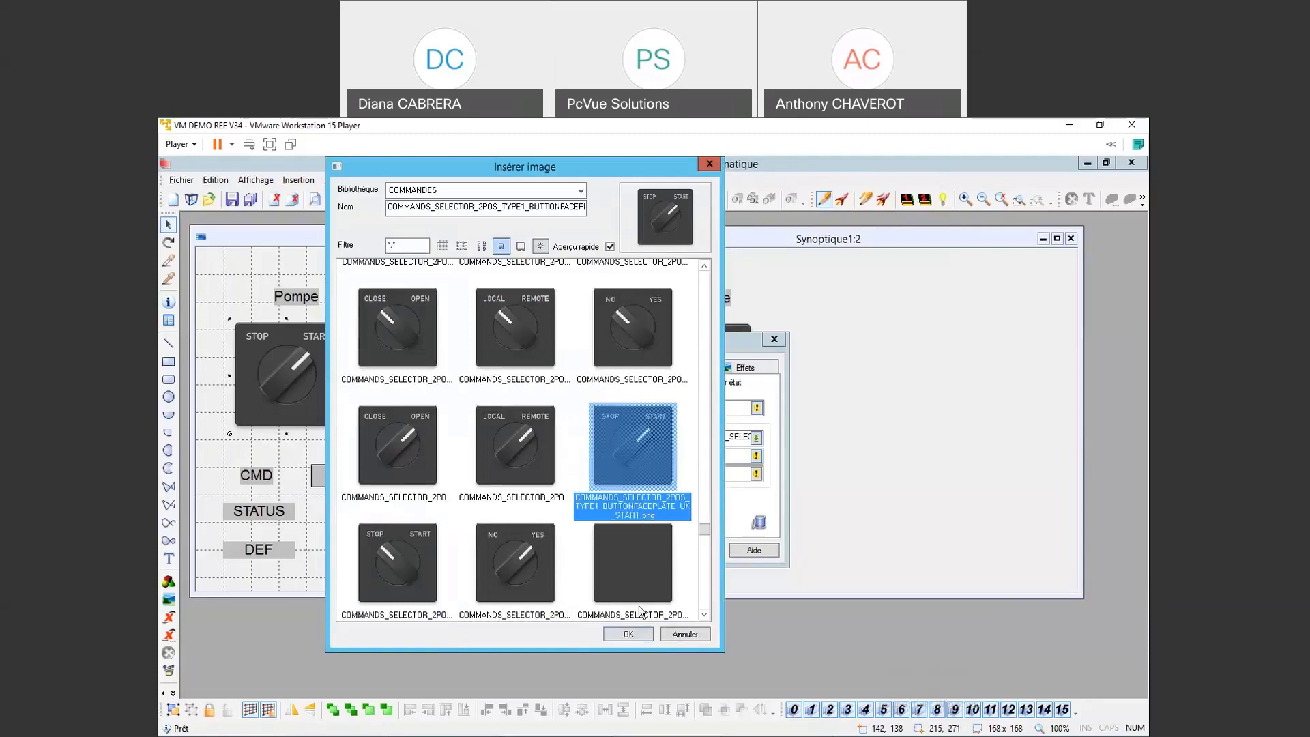
key(Return)
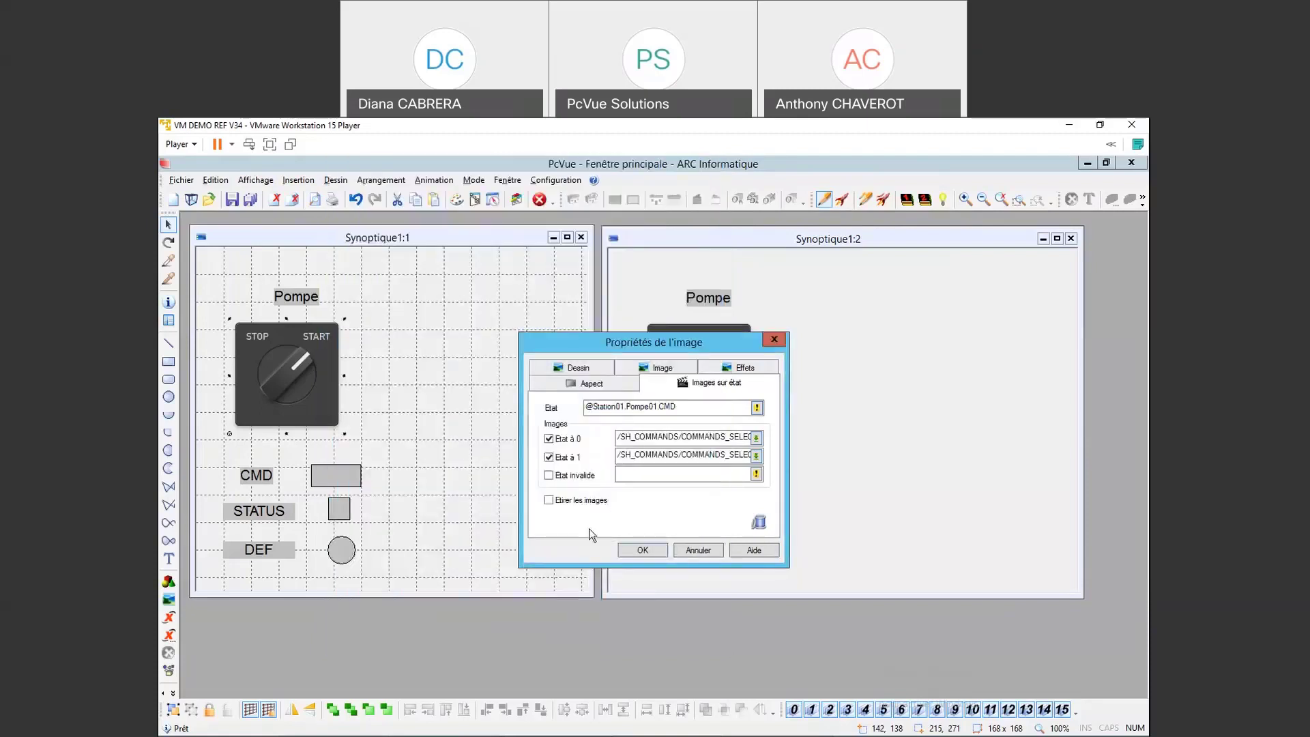
click(642, 551)
click(715, 371)
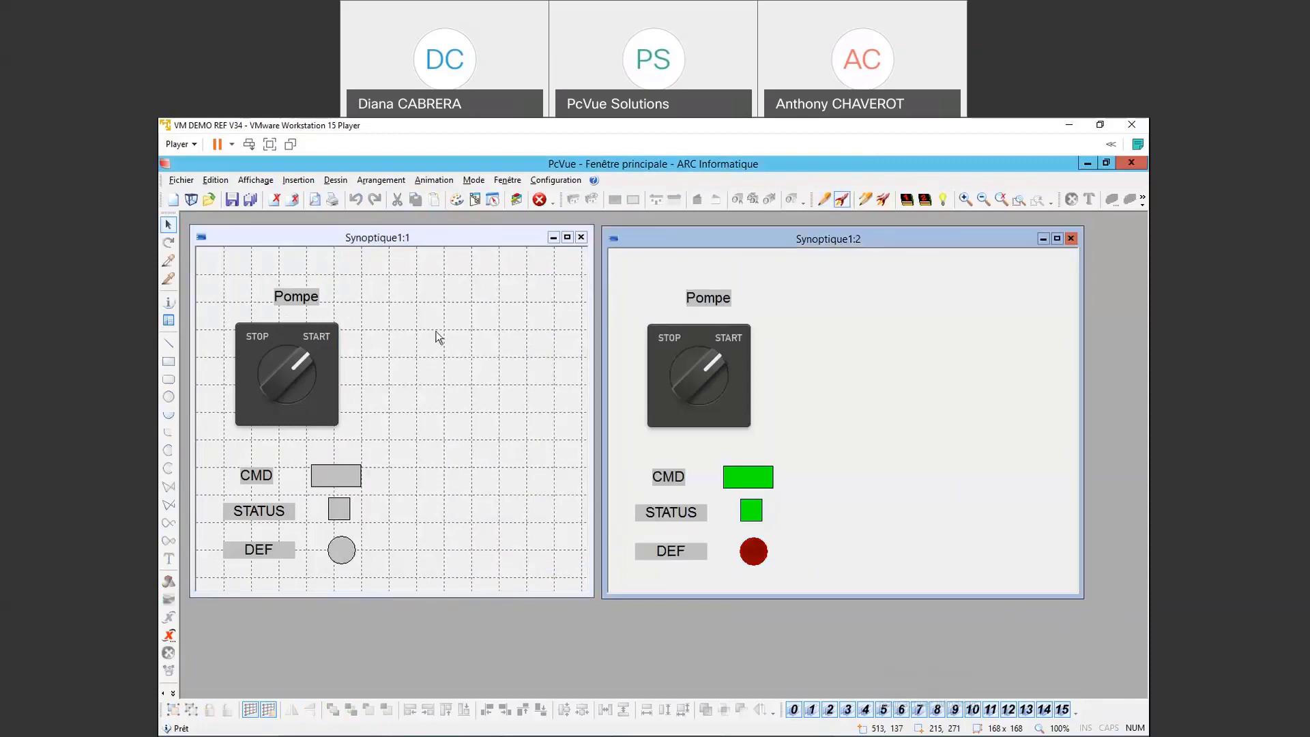
right_click(323, 334)
mouse_move(464, 539)
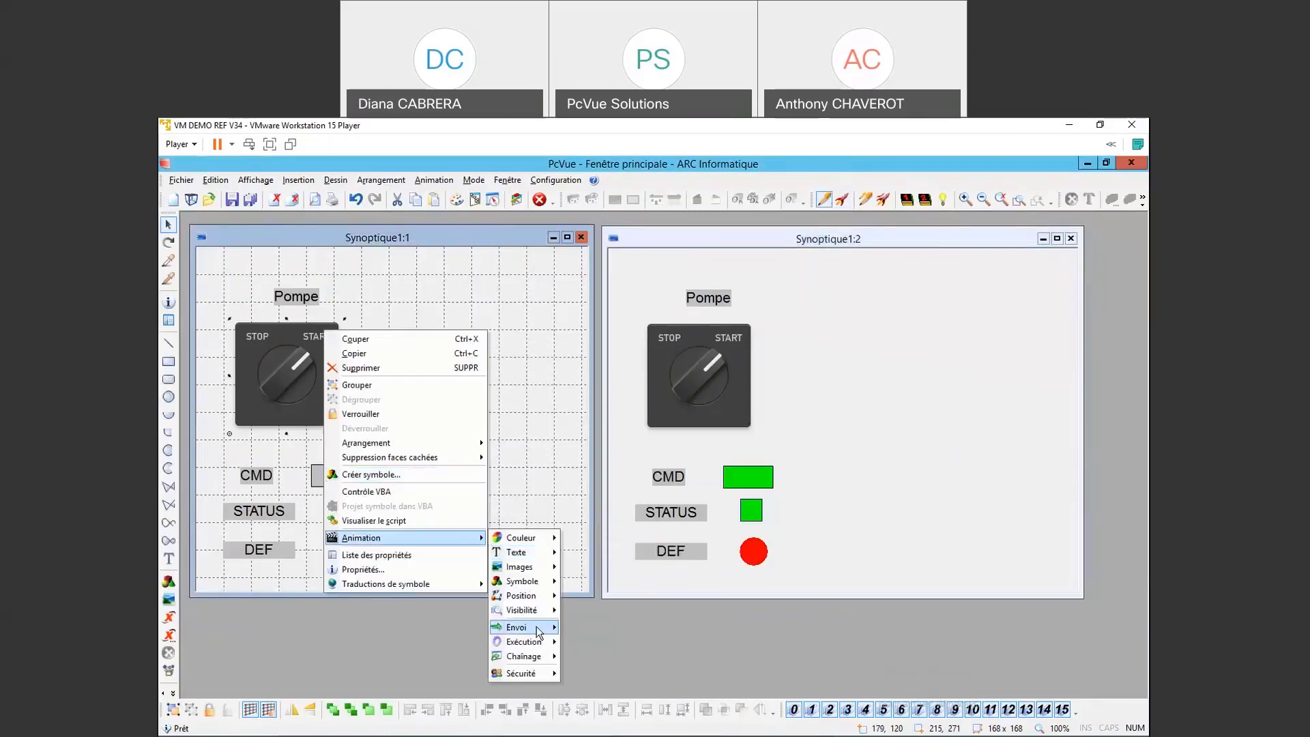
mouse_move(540, 631)
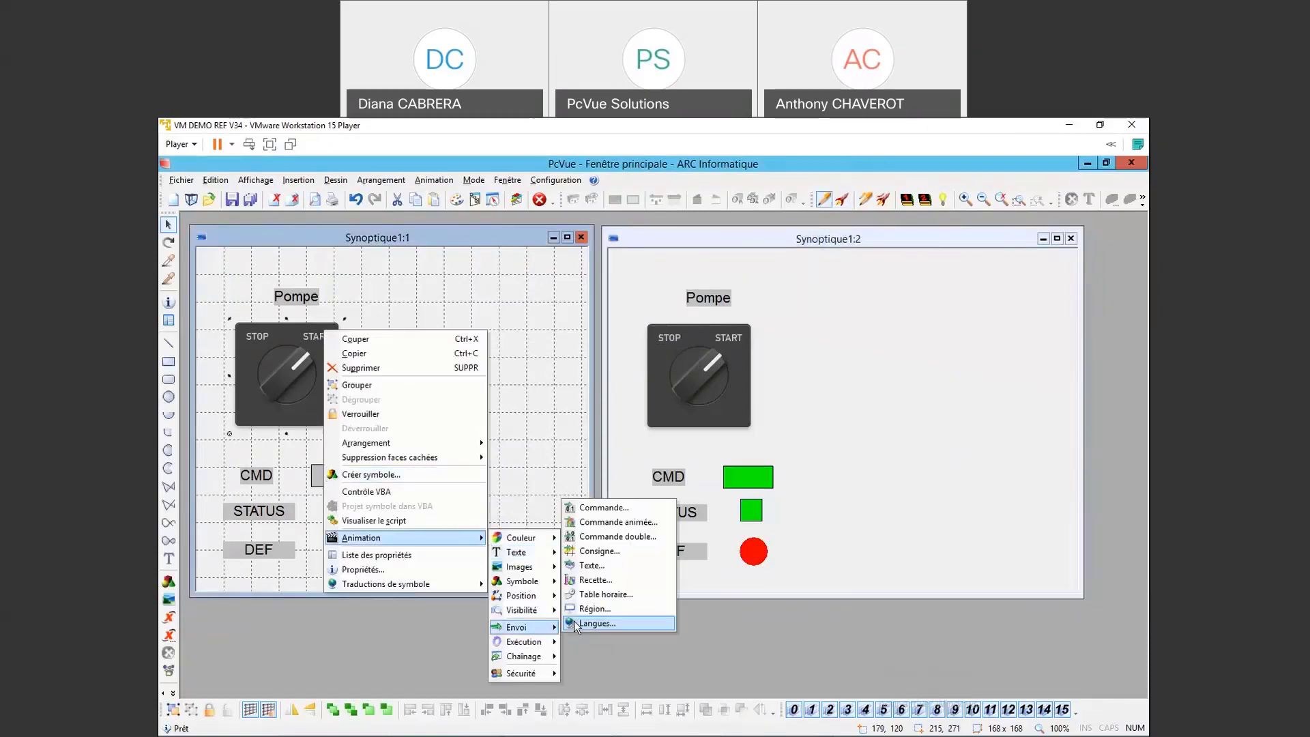
click(628, 508)
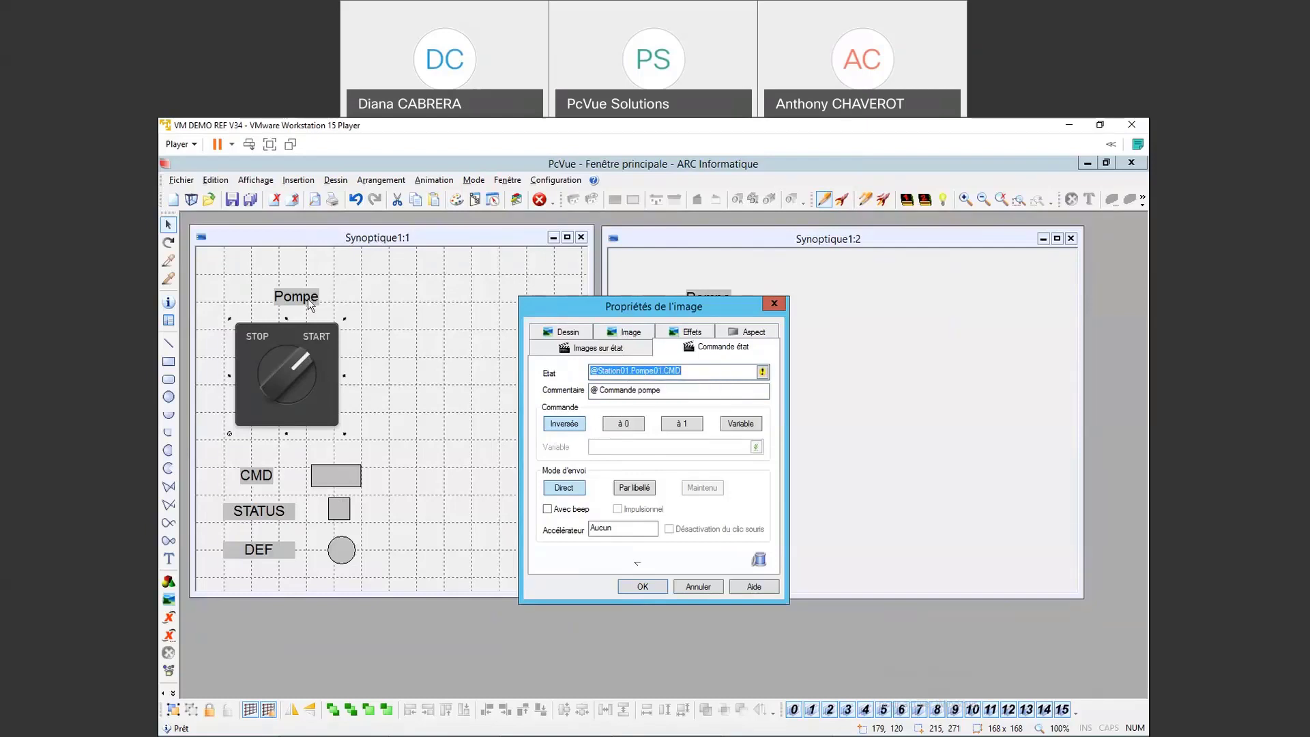
click(652, 588)
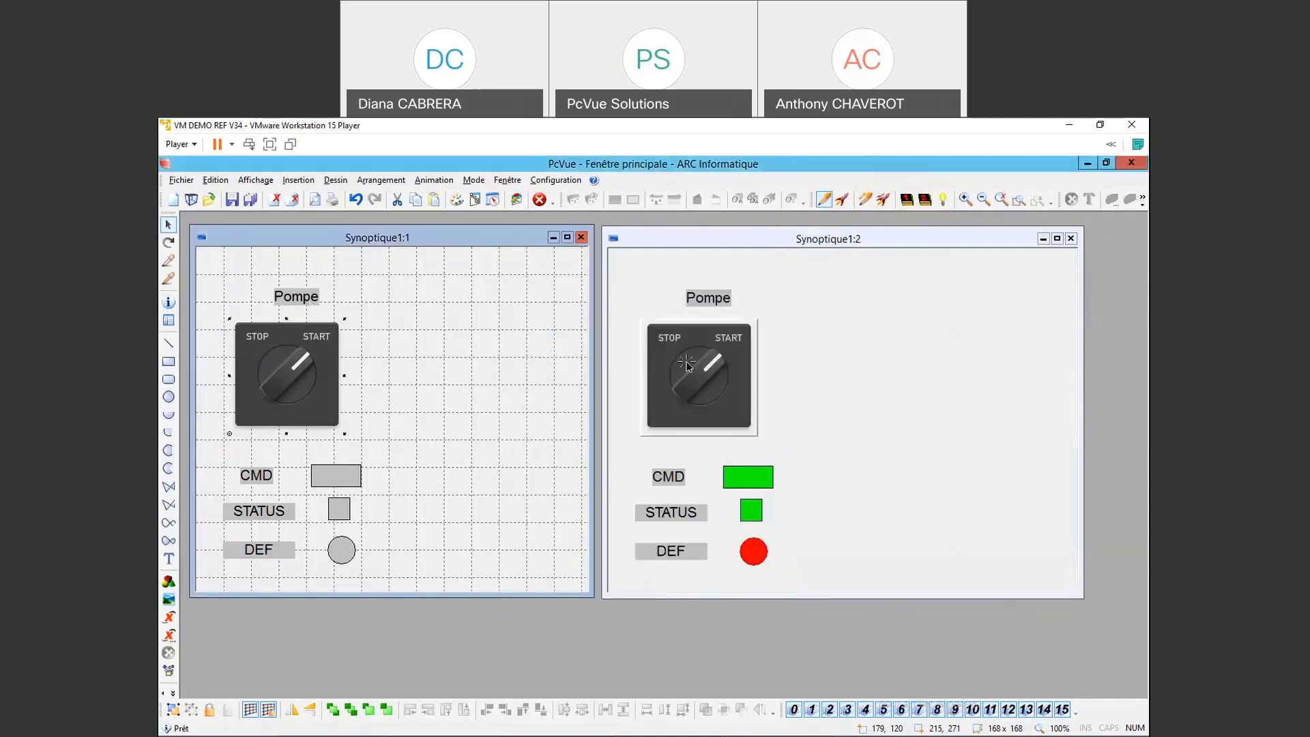
Step: Test the pump command by toggling the selector between STOP and START in Synoptique1:2
click(688, 367)
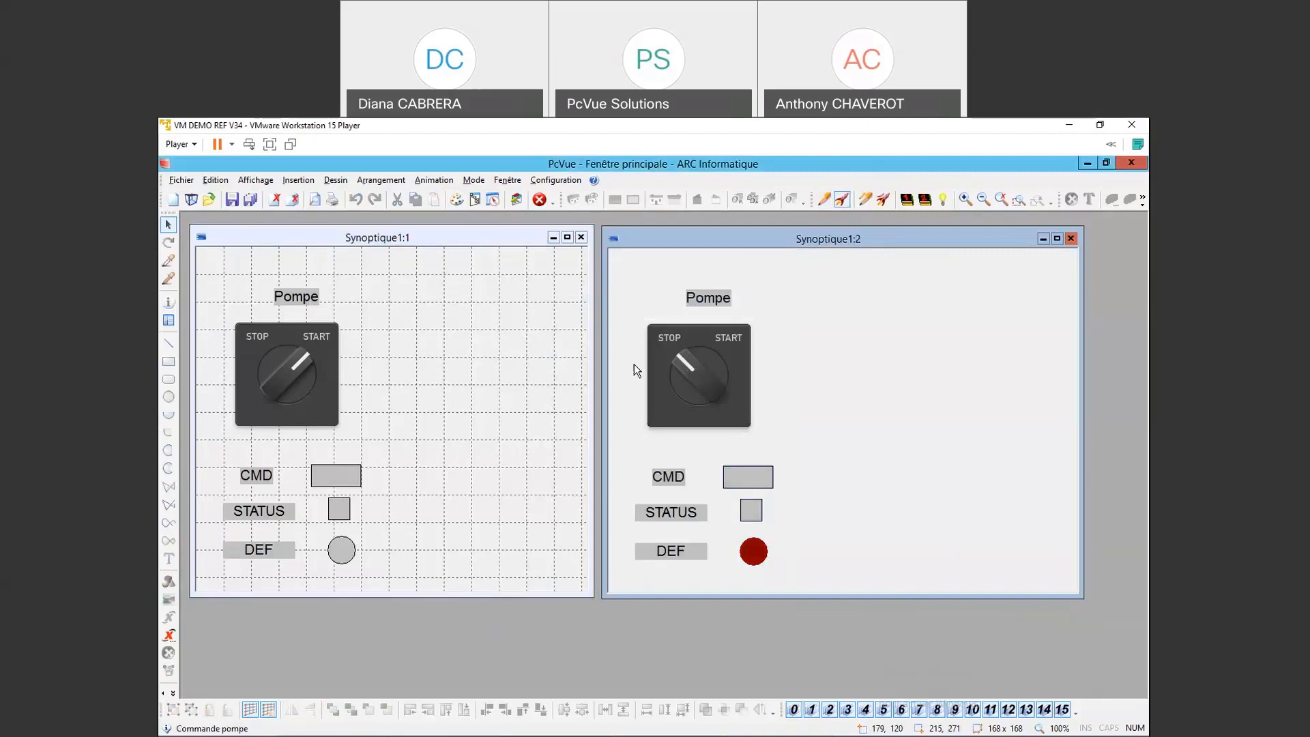
click(707, 385)
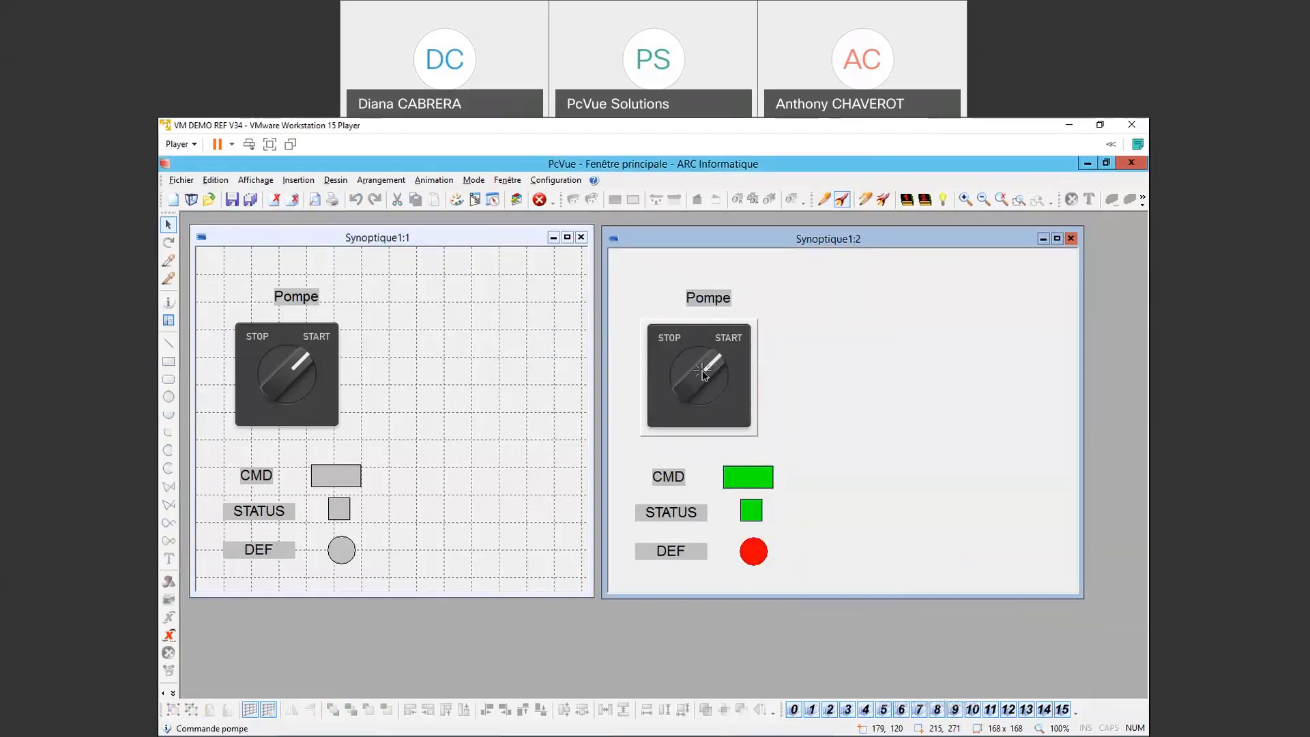
click(703, 374)
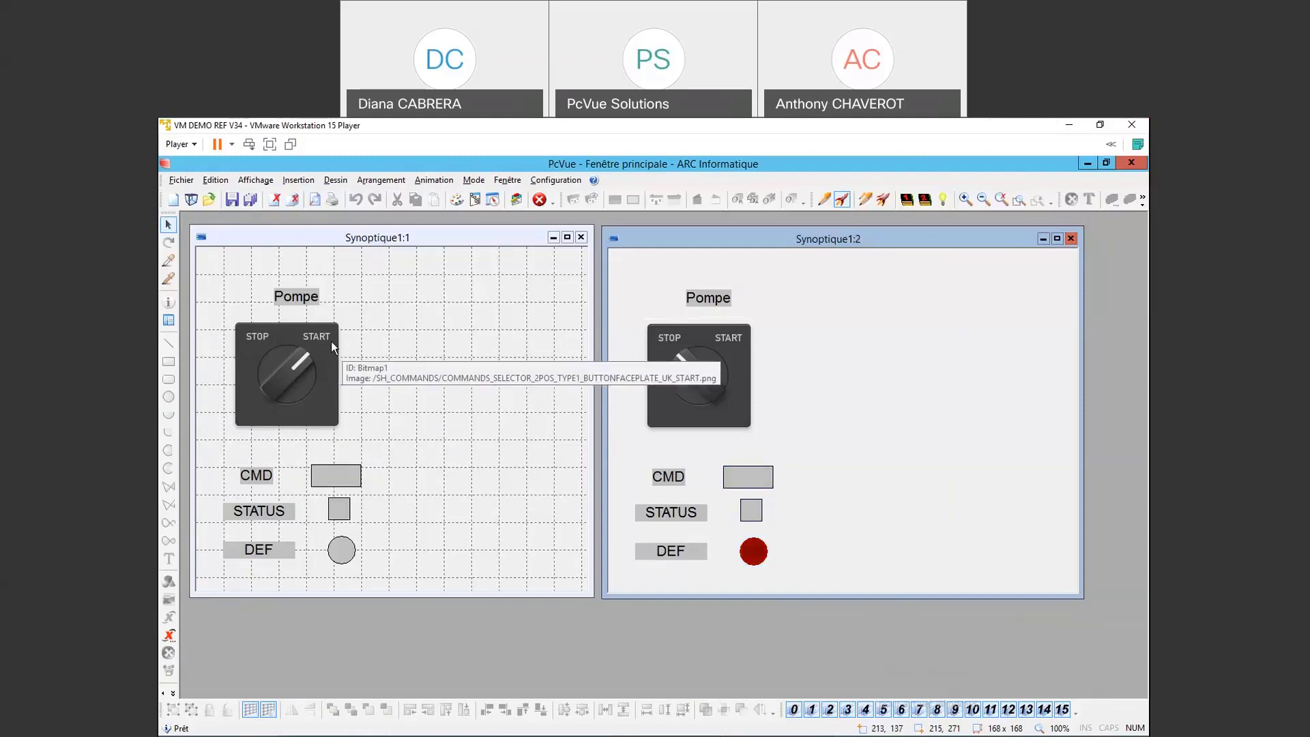
right_click(308, 338)
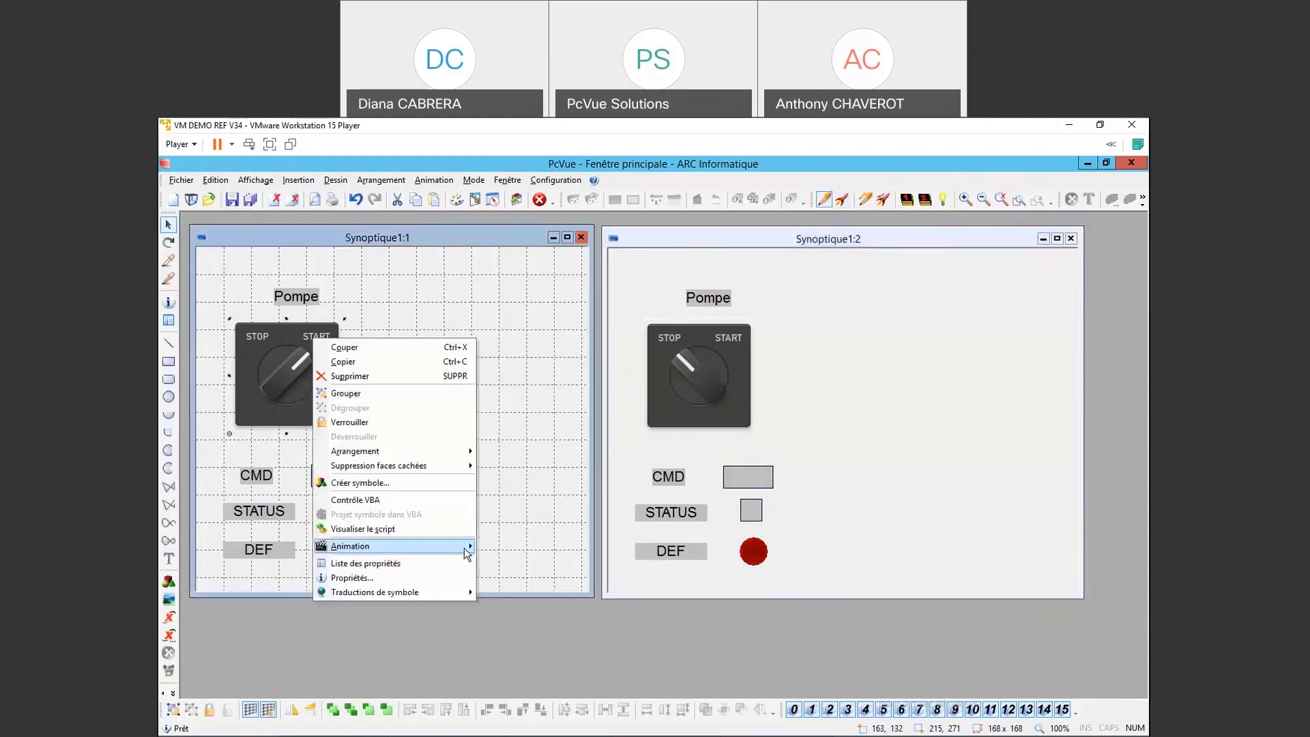
mouse_move(464, 547)
mouse_move(525, 618)
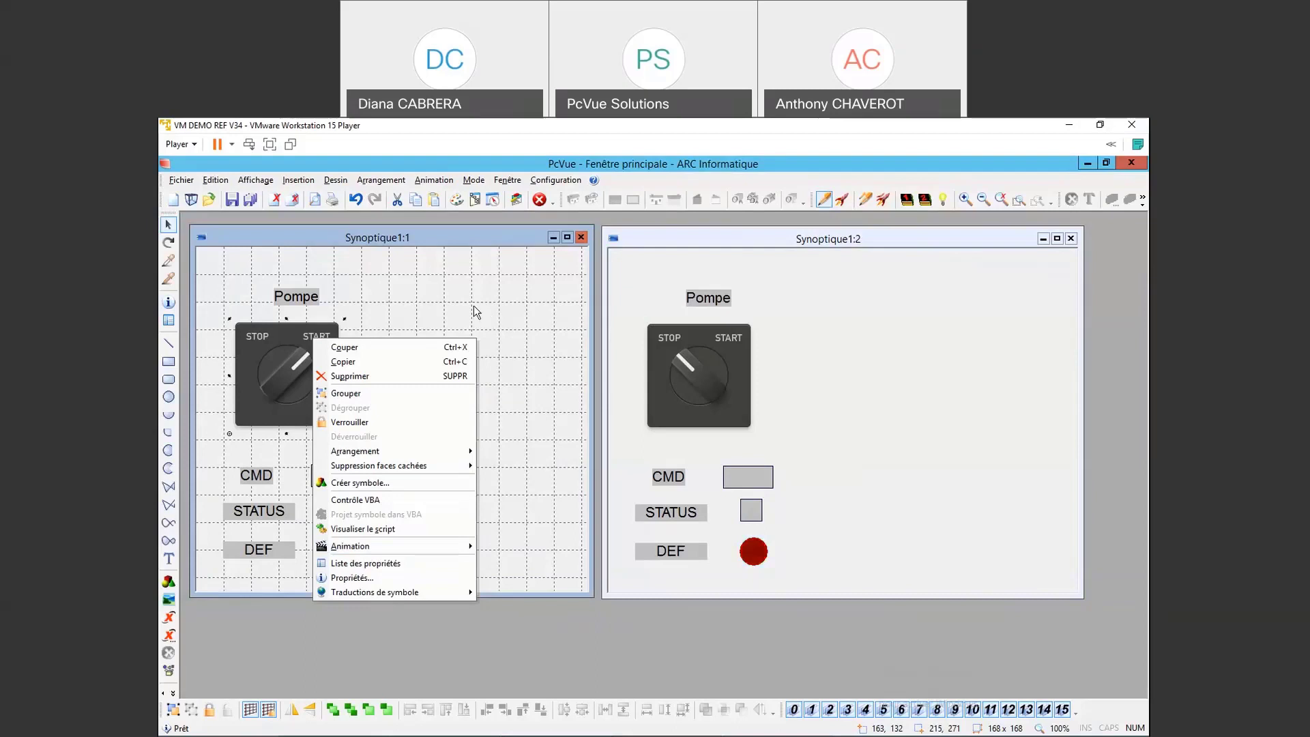
click(342, 301)
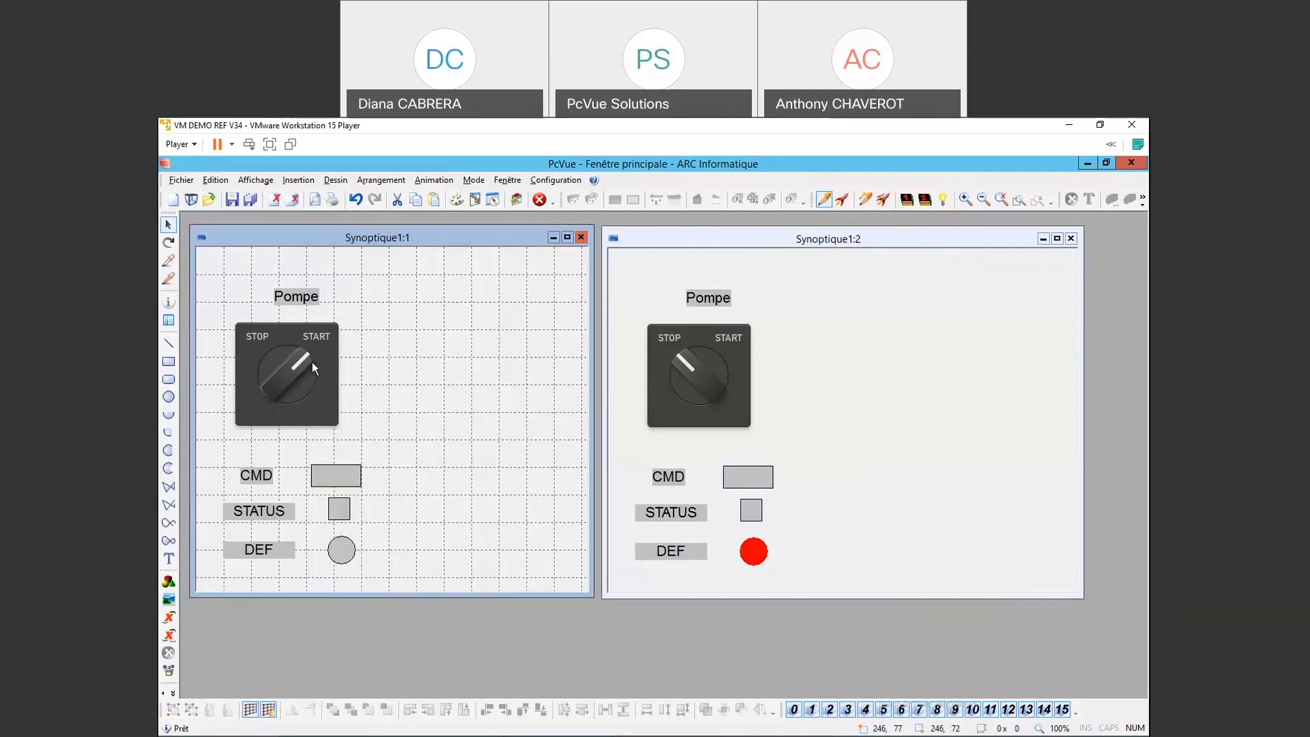
Step: Move the STOP/START selector image slightly lower, closer to the CMD row
drag(313, 362, 294, 386)
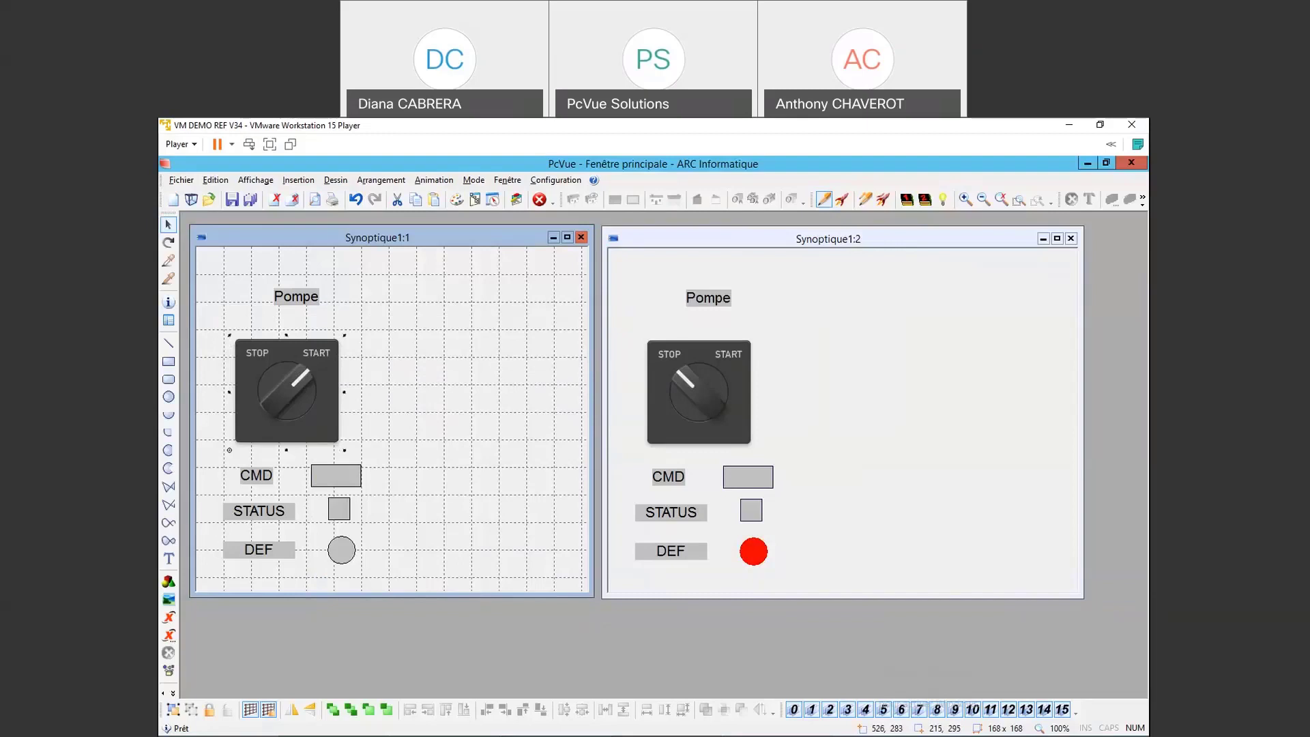
Step: Examine the state-command and state-colour animations of the CMD rectangle, comparing their variable, command and colour settings
double_click(334, 476)
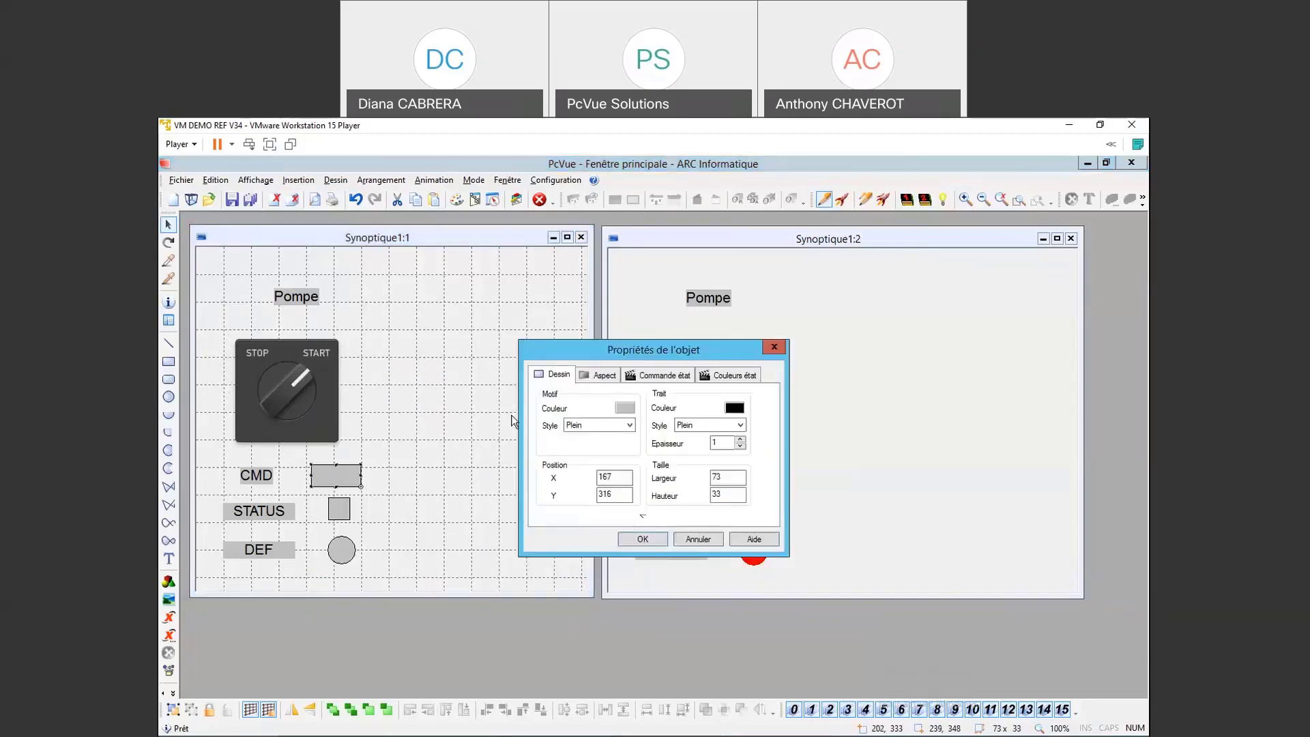
click(678, 375)
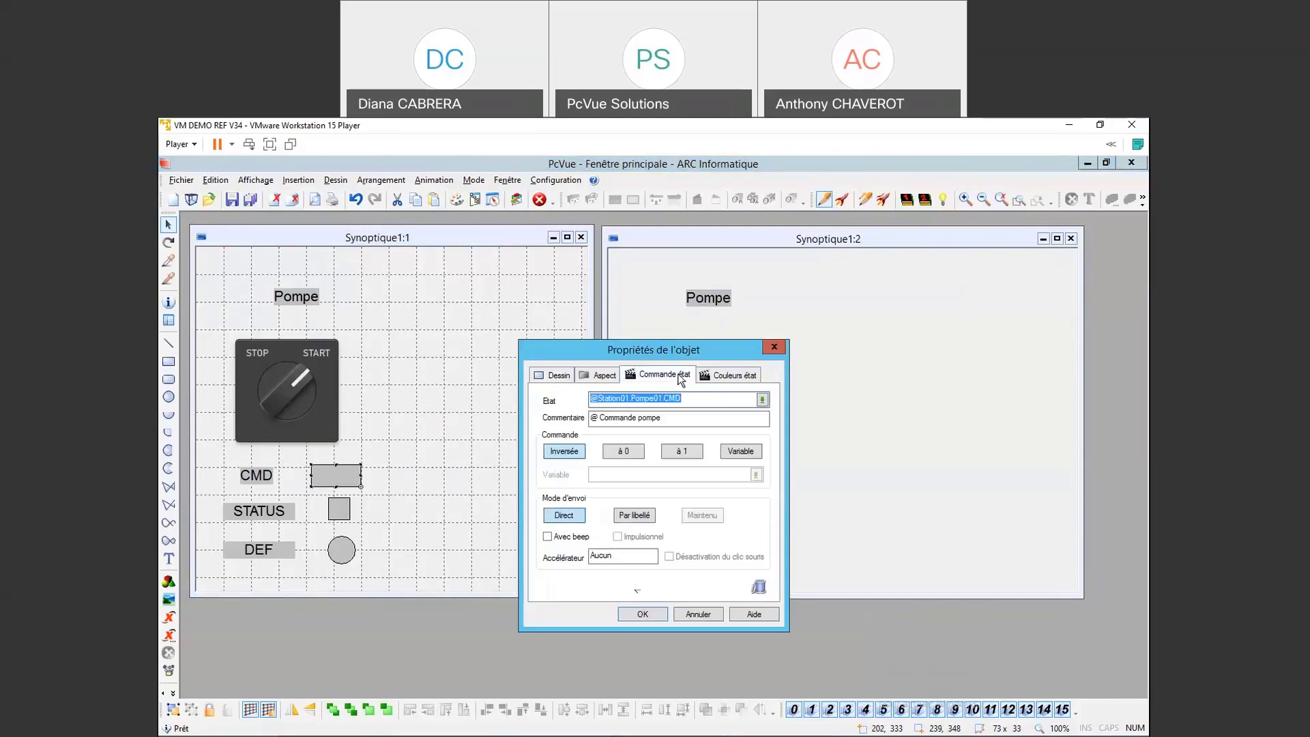
click(730, 374)
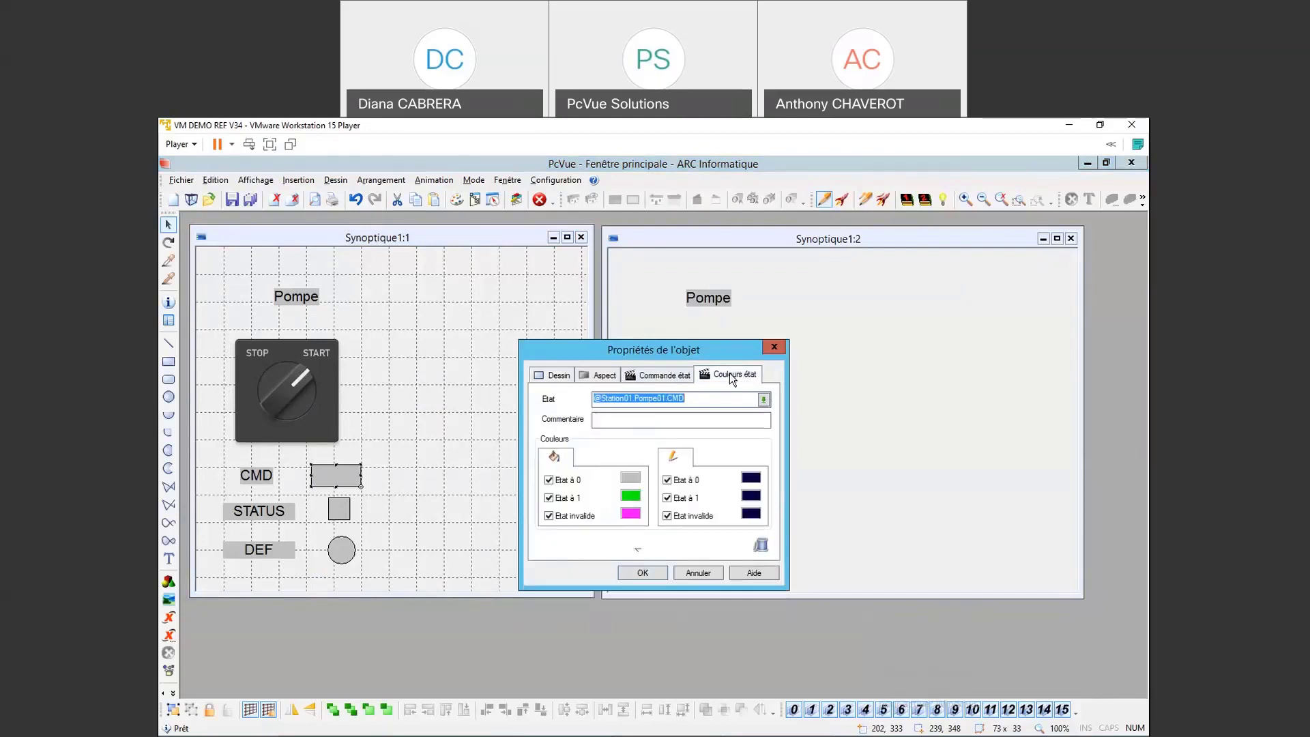
click(659, 375)
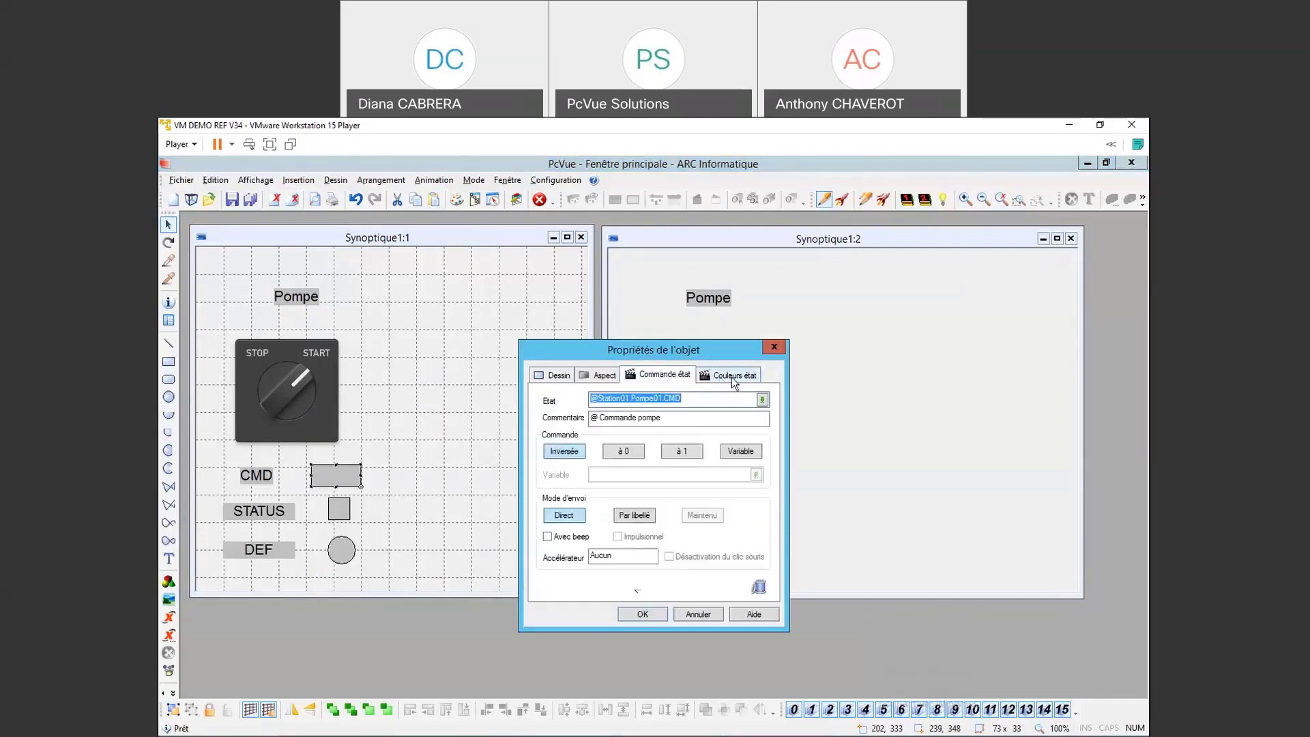
click(731, 377)
click(665, 376)
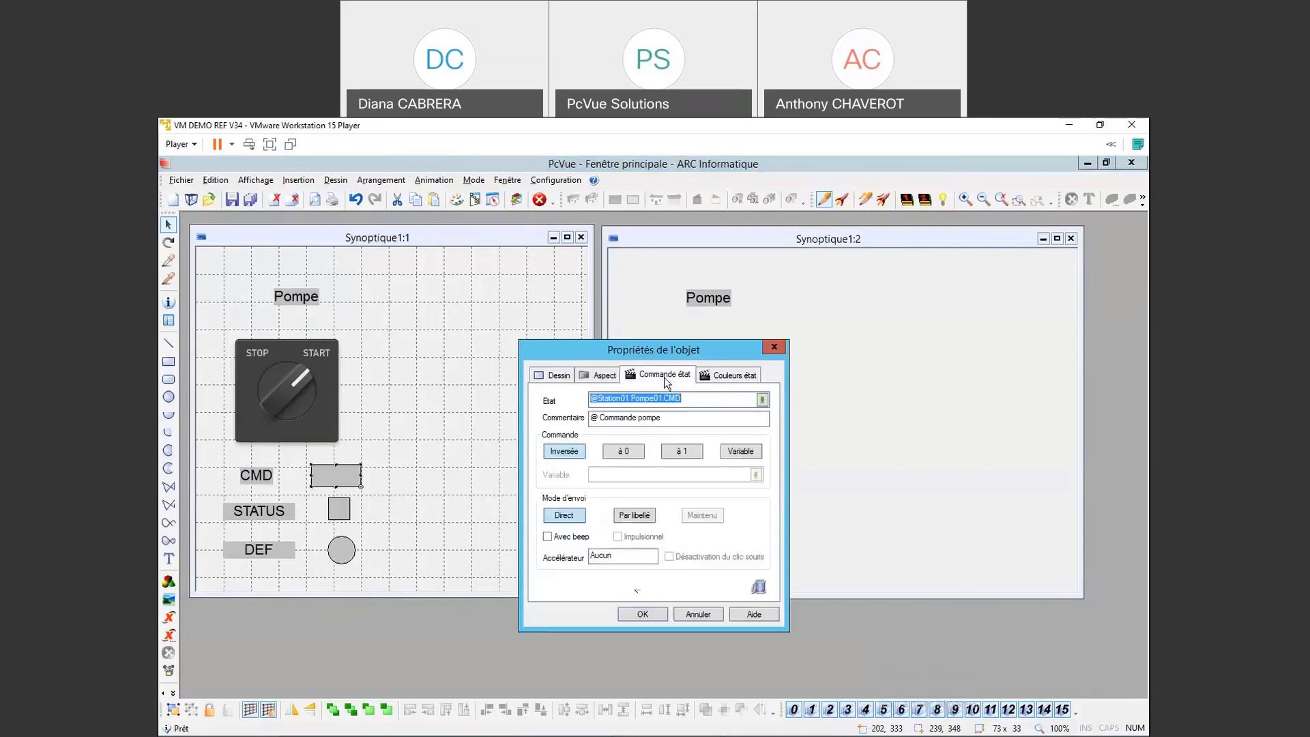
click(735, 377)
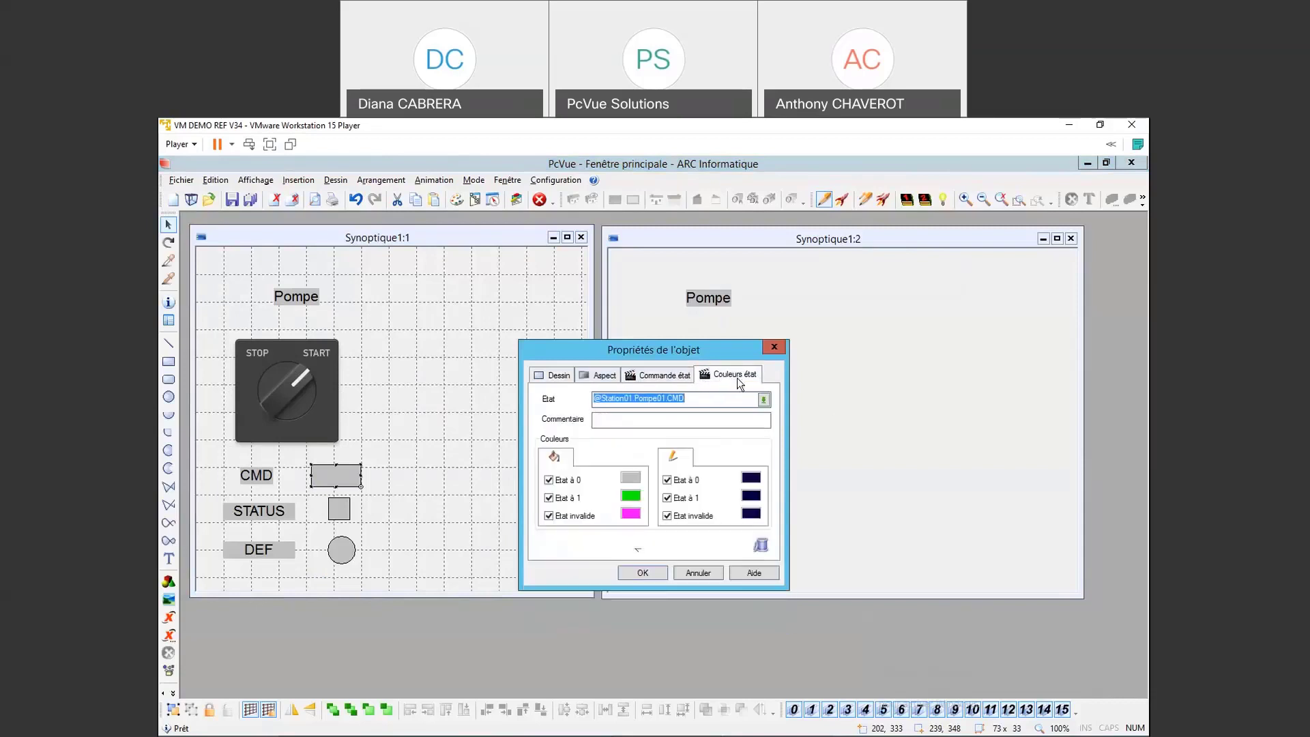
click(658, 375)
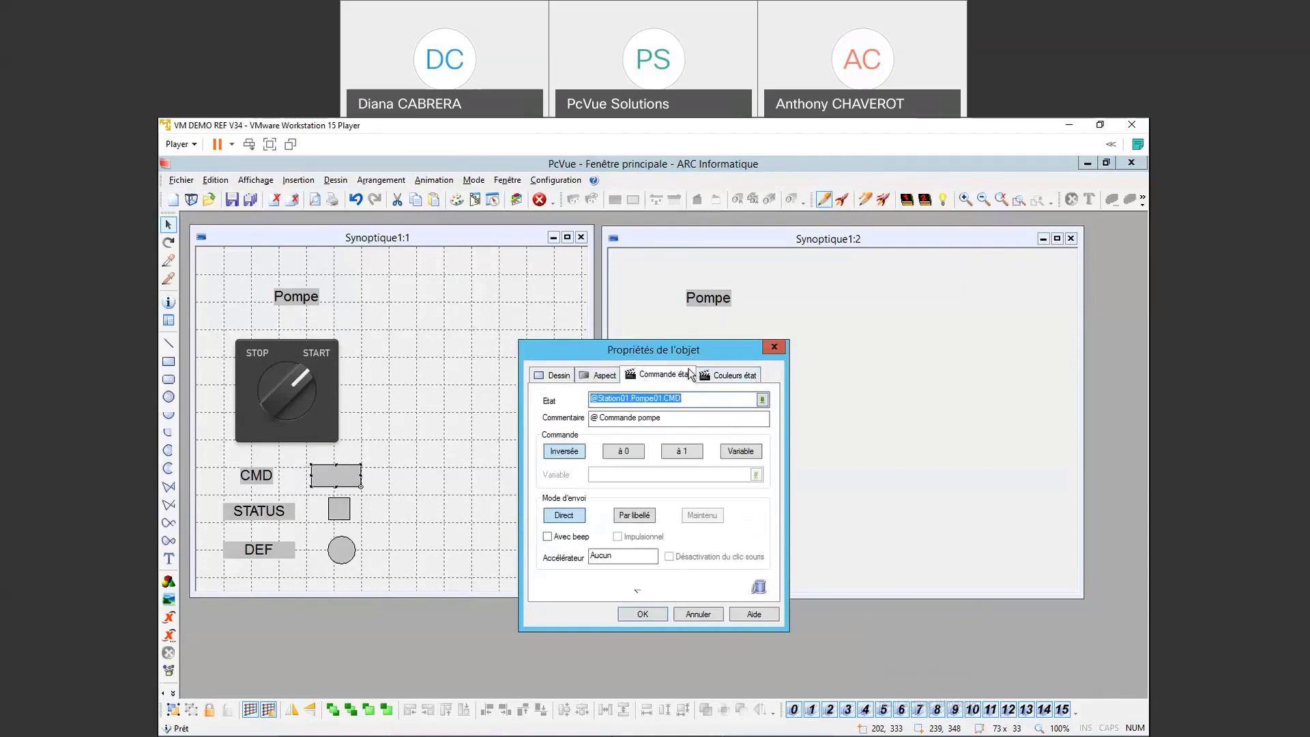
click(731, 377)
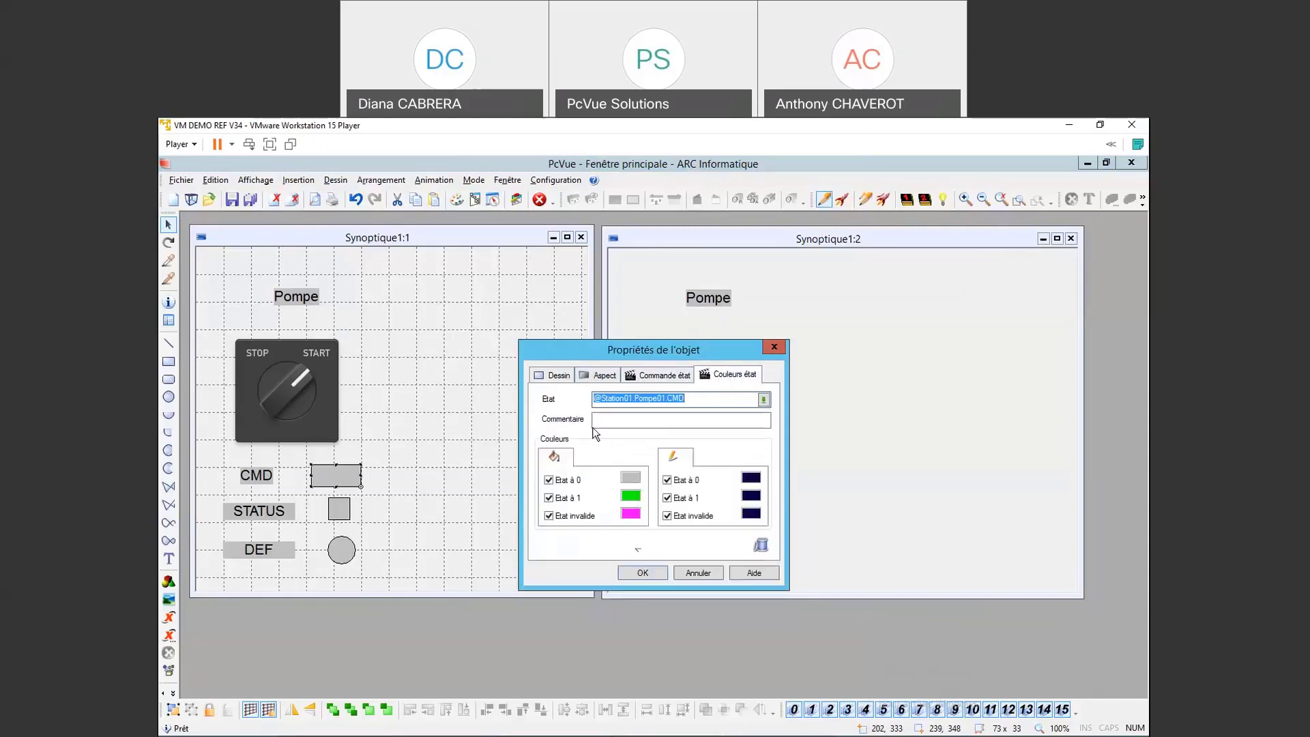
click(665, 375)
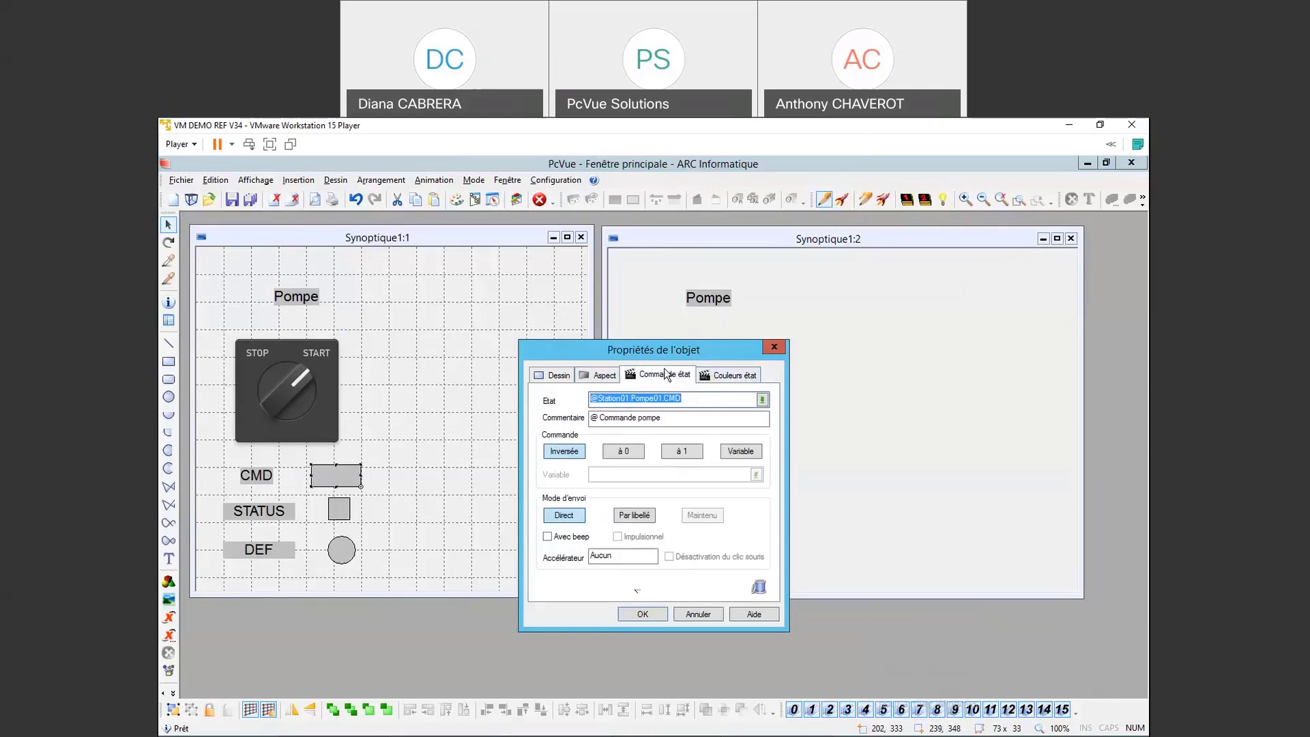
Step: Move the CMD rectangle's state-colour animation ahead of its state-command animation, restore the original order and validate the properties
click(715, 372)
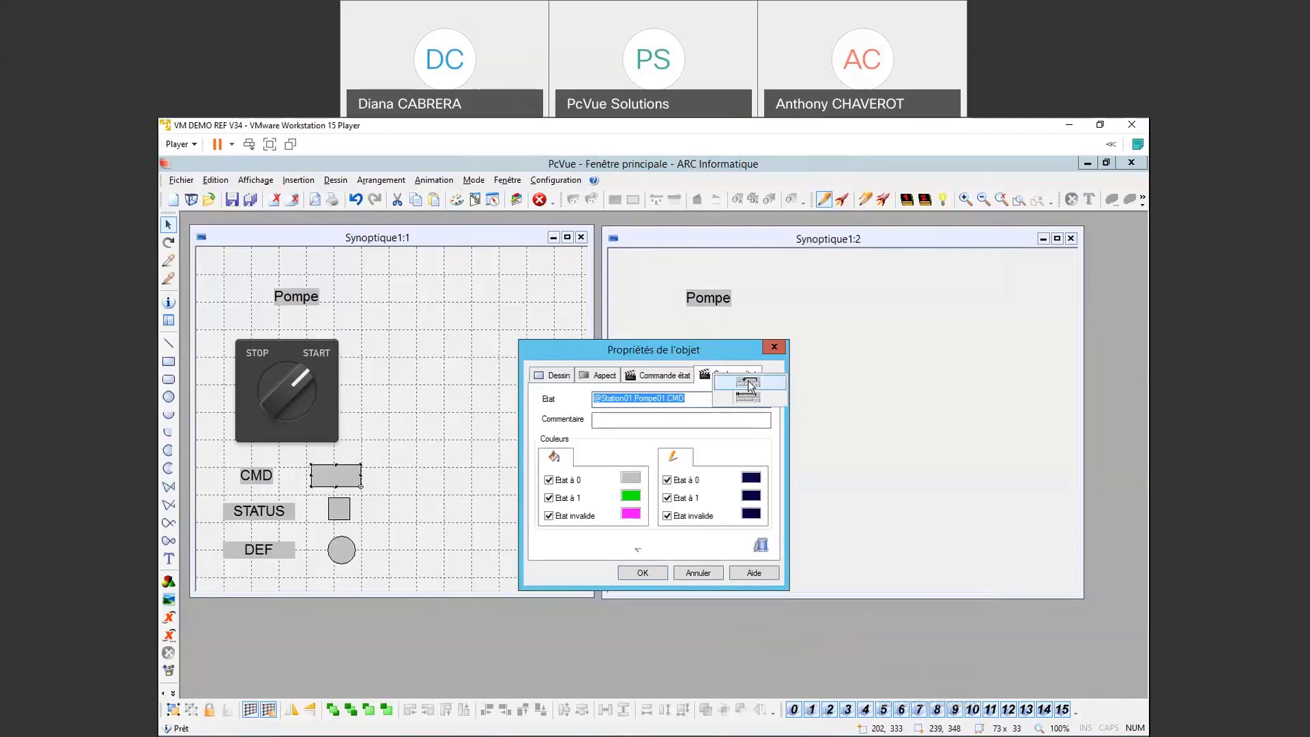
click(728, 382)
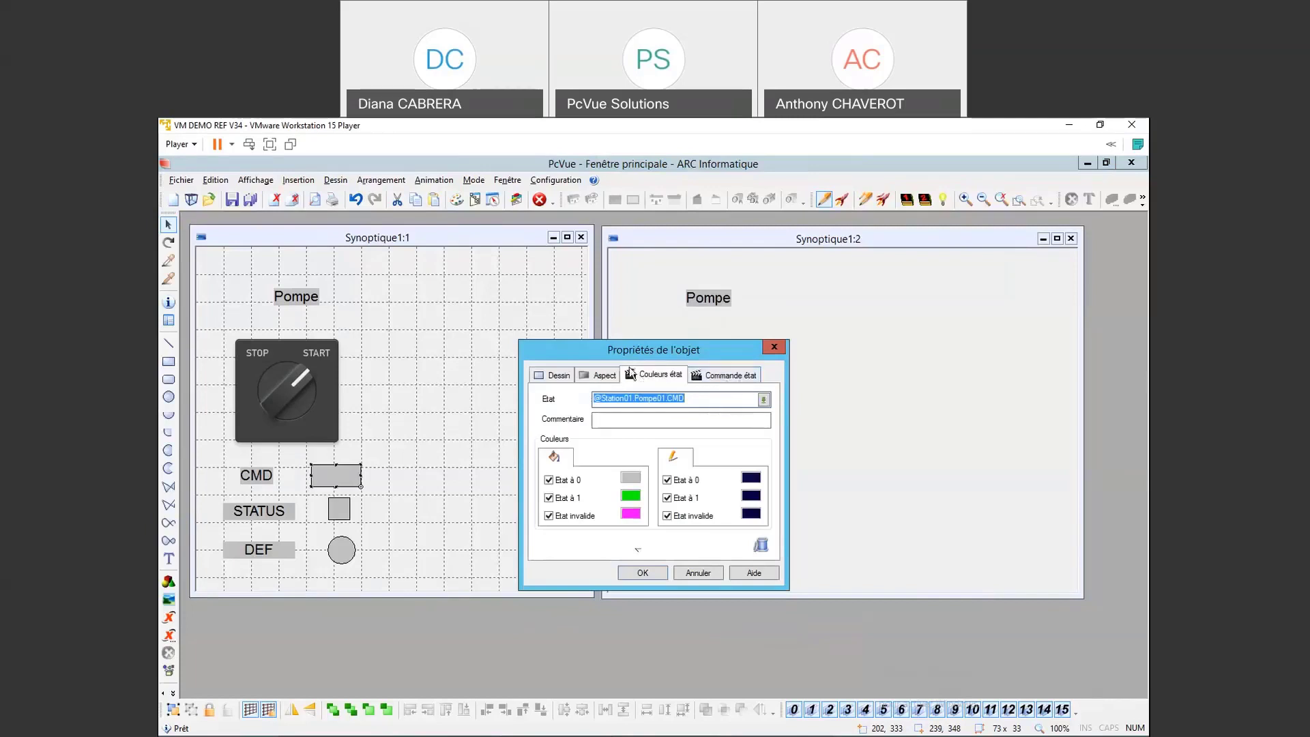
right_click(669, 374)
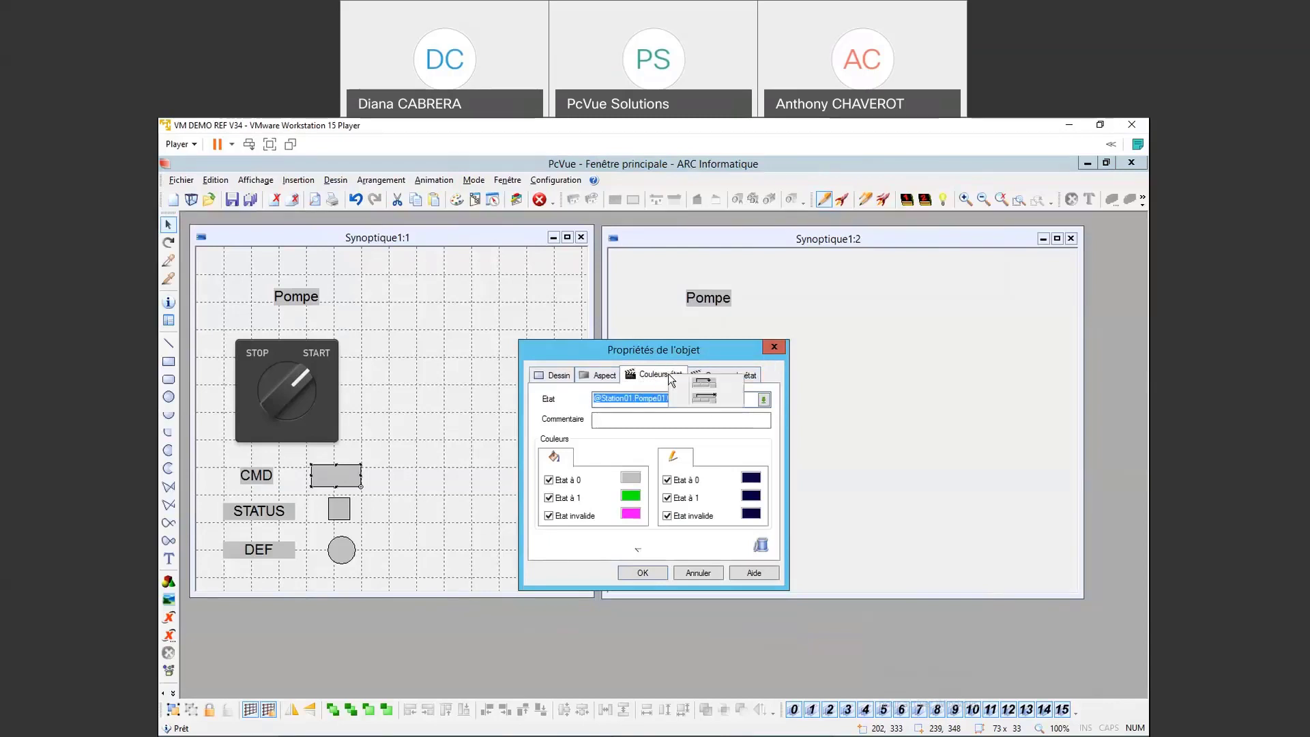
click(694, 399)
right_click(715, 374)
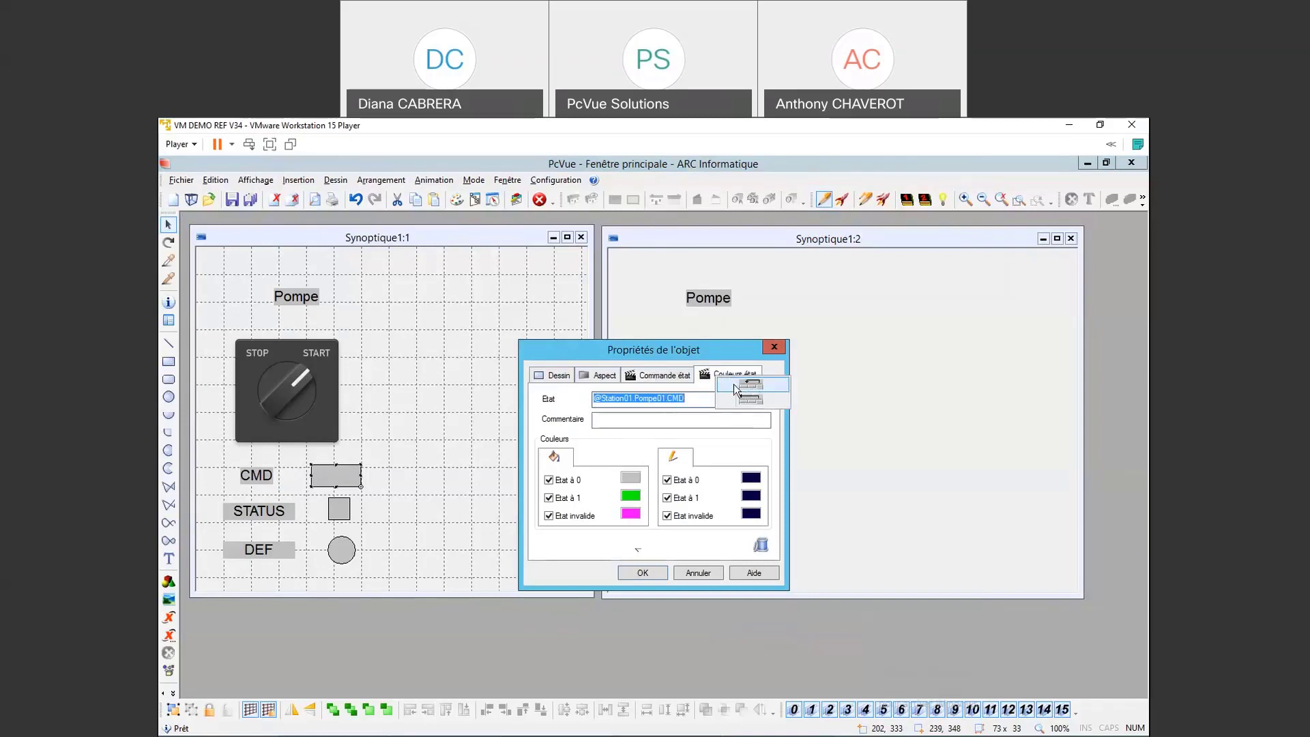
click(766, 394)
click(658, 375)
click(643, 614)
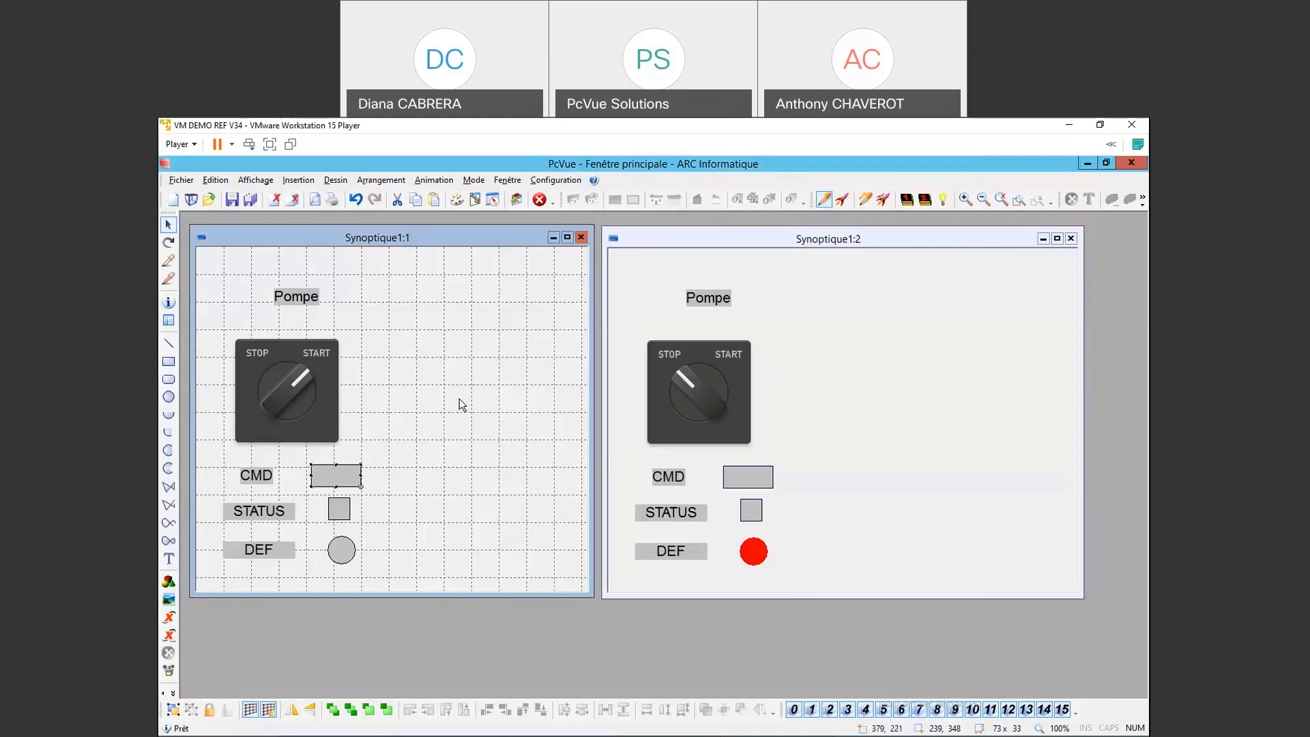
Step: Extend the Synoptique1:1 window downward and group the Pompe label, the selector and the CMD, STATUS and DEF objects
click(423, 404)
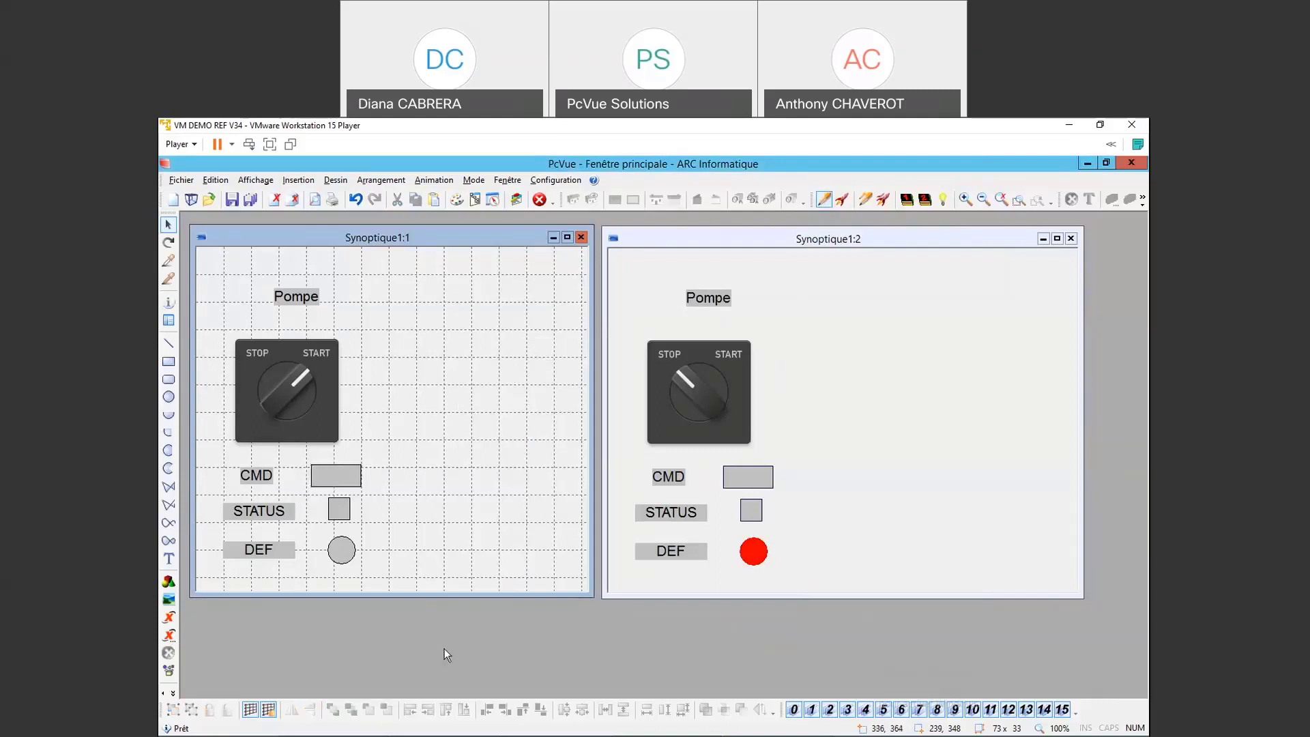
drag(415, 597, 413, 688)
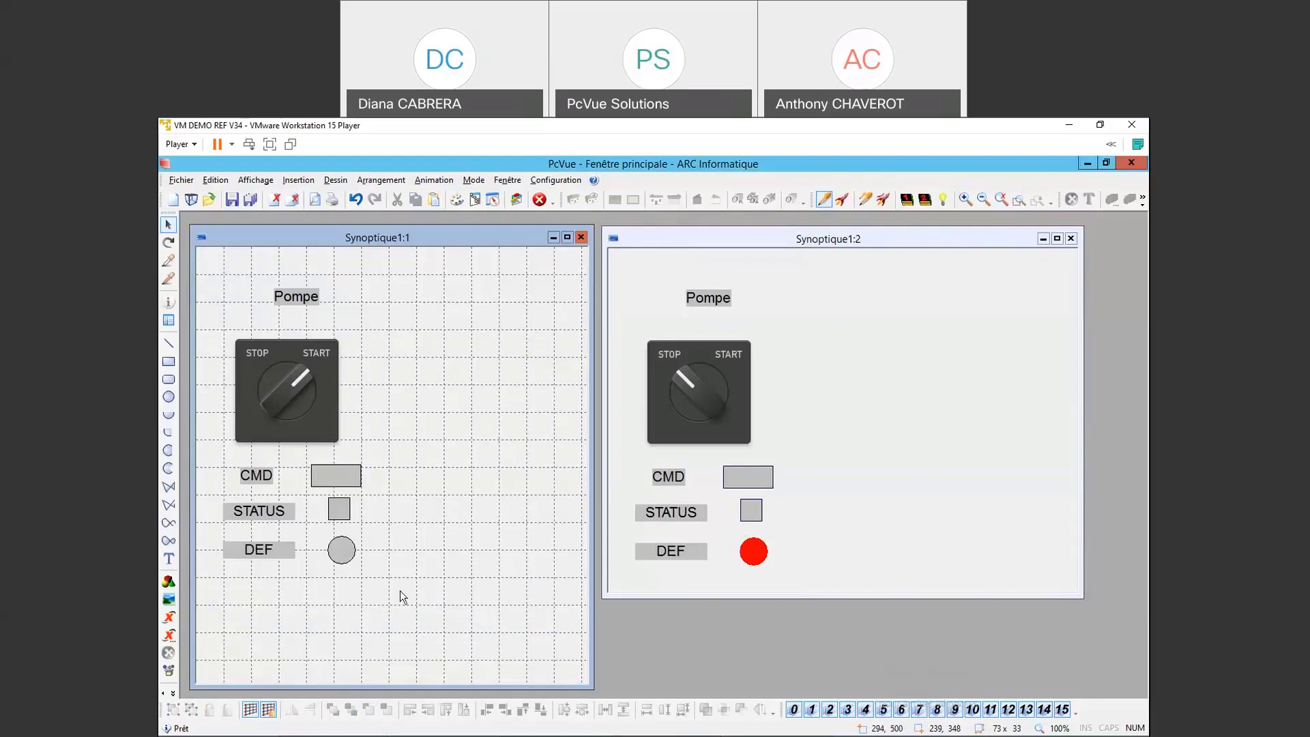
drag(402, 597, 222, 277)
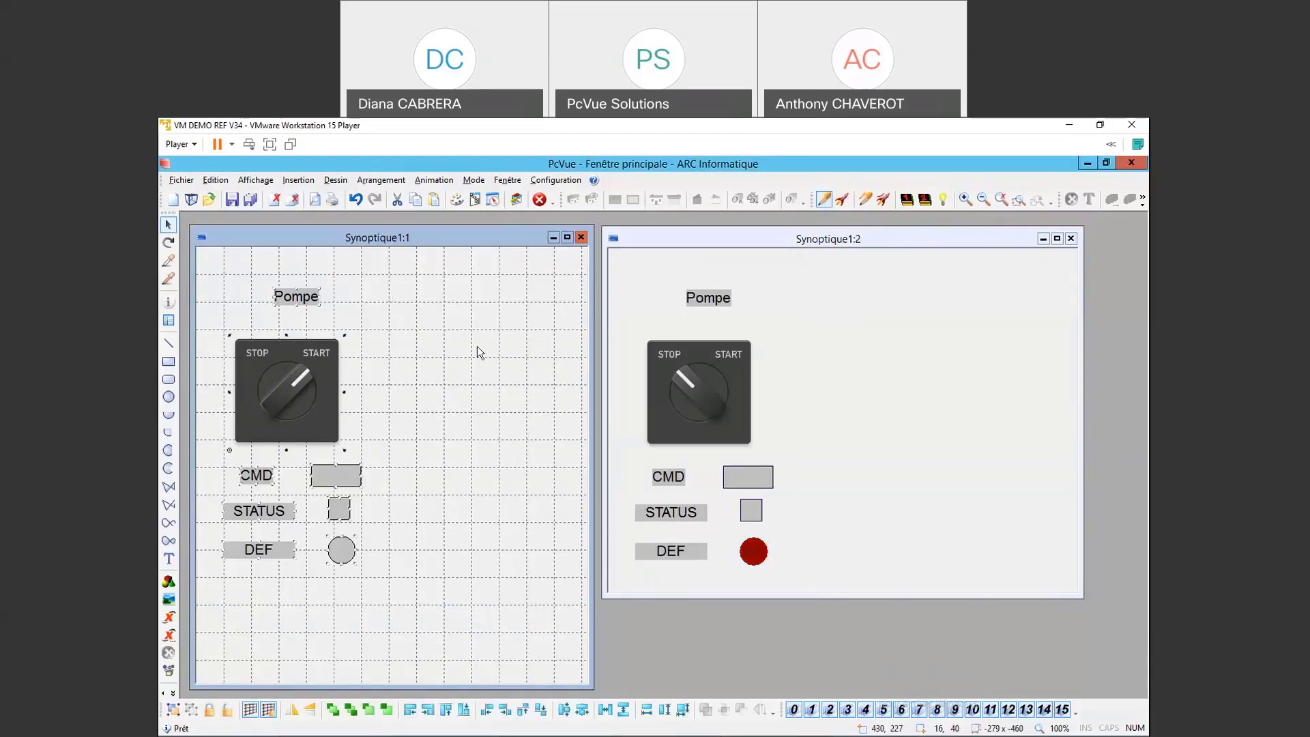
click(404, 339)
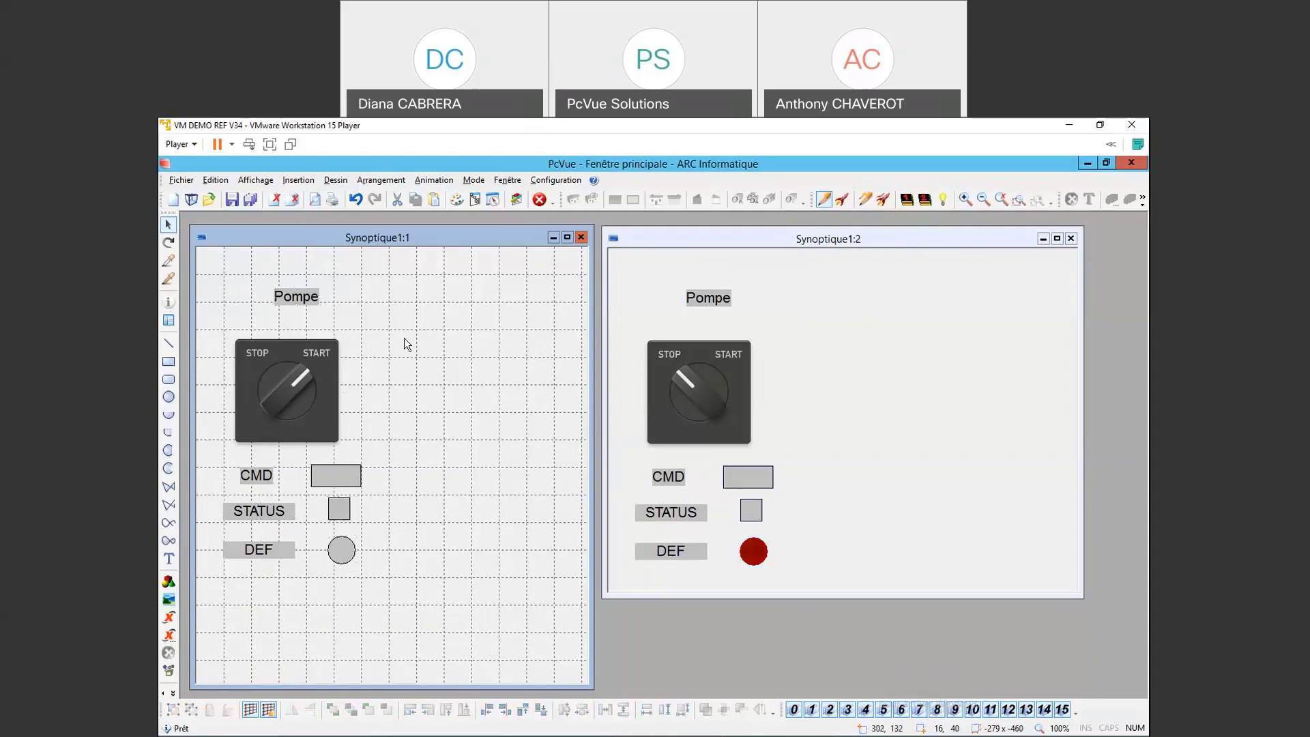
drag(411, 607, 207, 263)
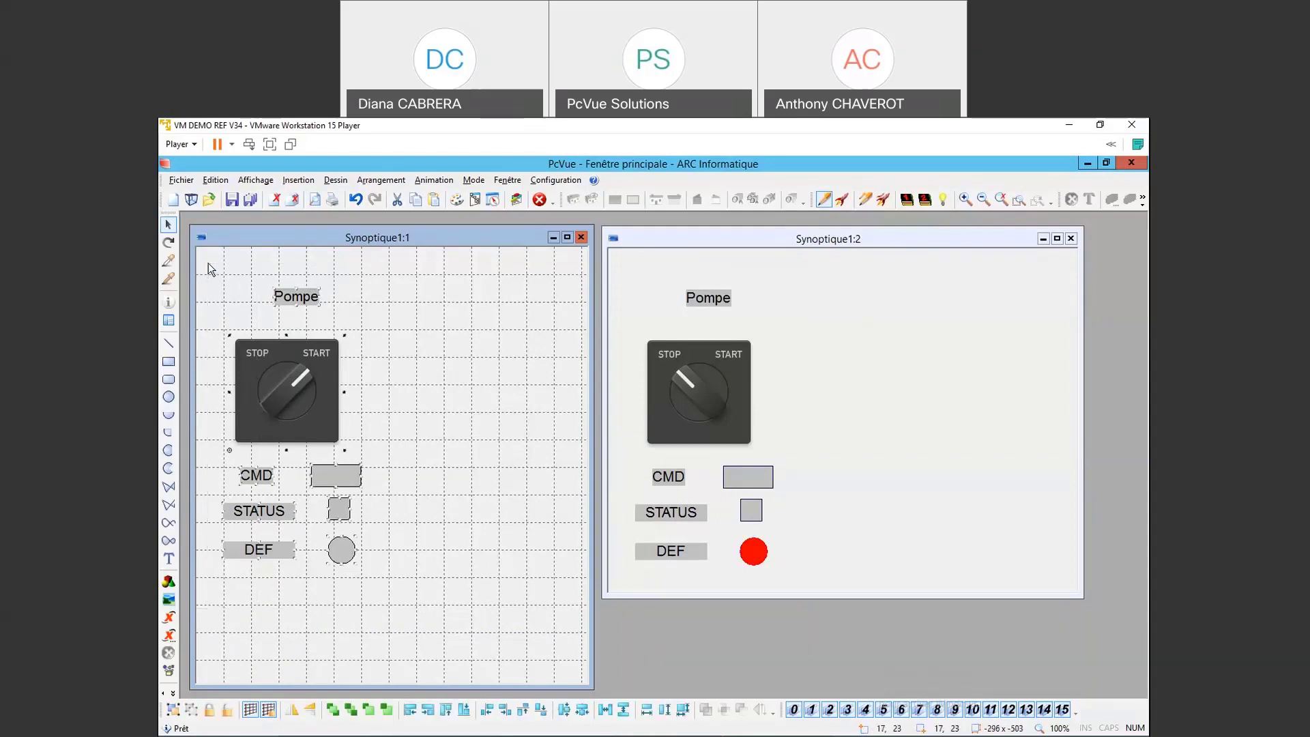
right_click(303, 396)
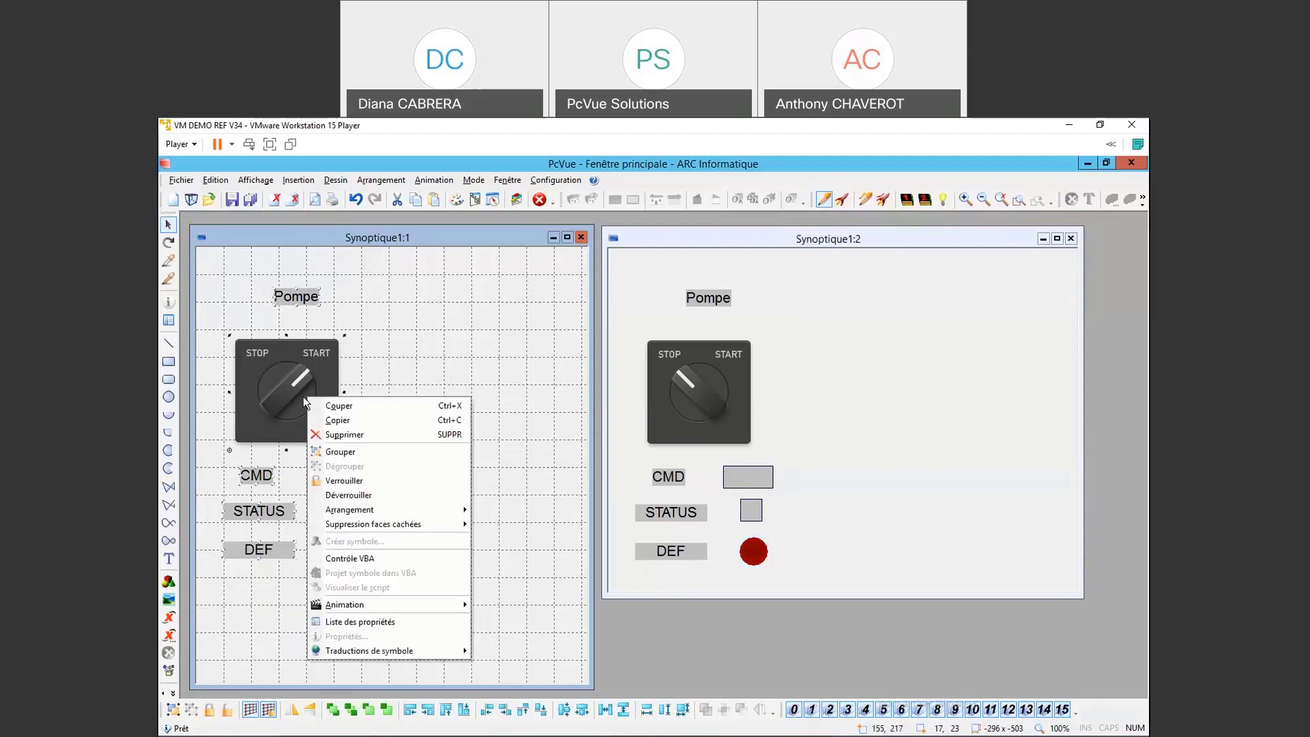
click(340, 452)
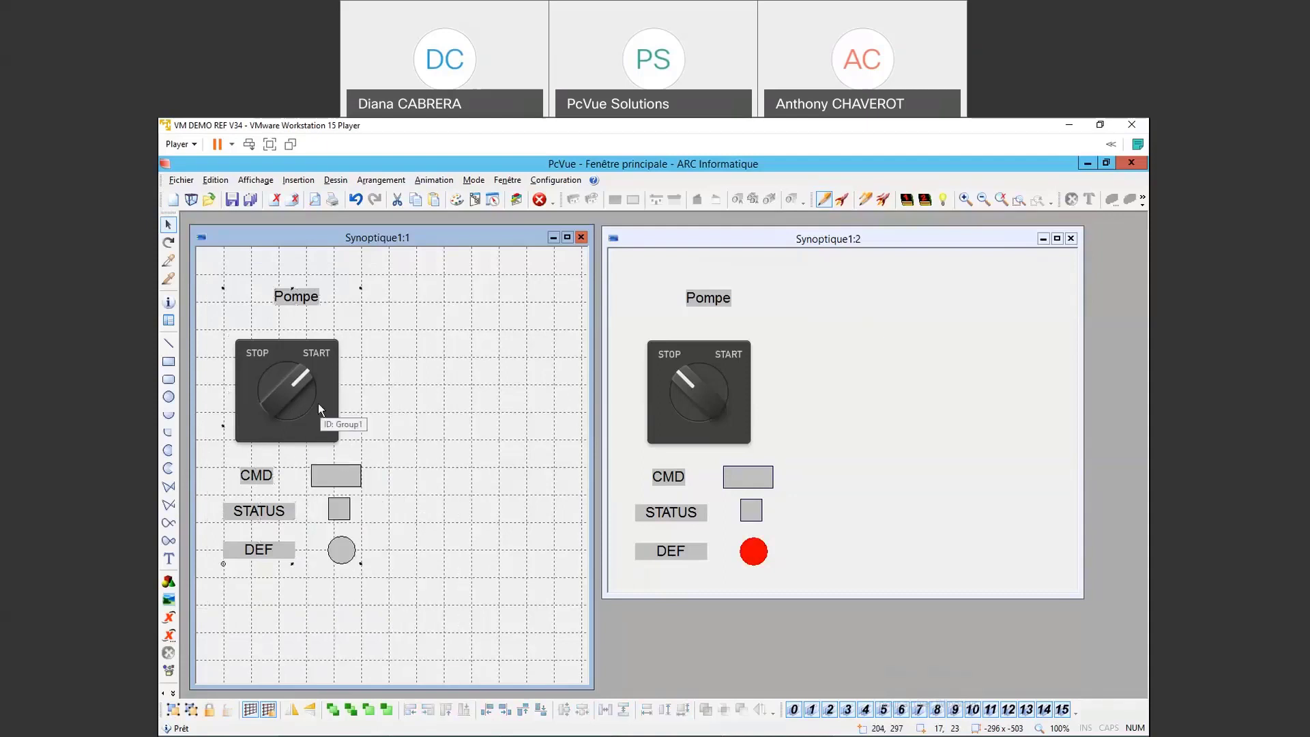
Step: Duplicate the pump group to the right of the original and shift the Synoptique1:1 window slightly up
drag(316, 404, 495, 403)
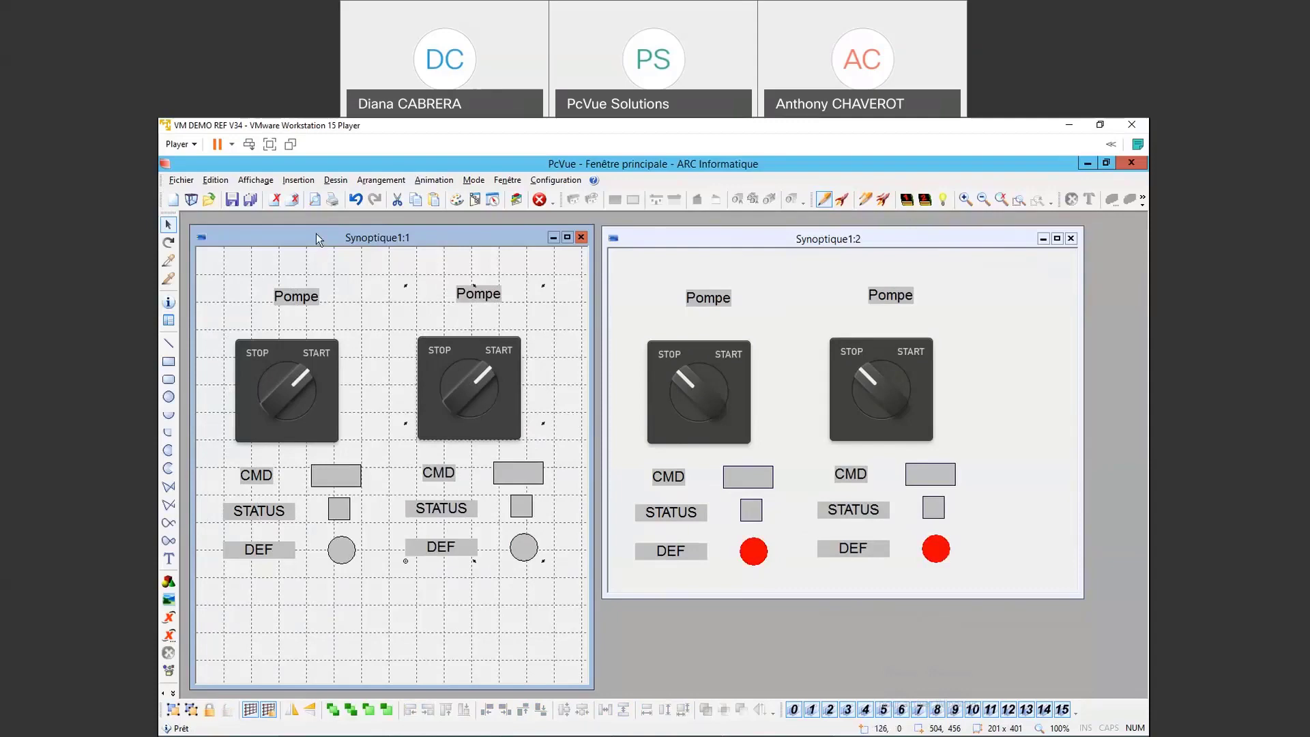
drag(316, 236, 314, 228)
Step: Create a symbol named Mapompe in the Local library from the original pump group
click(295, 340)
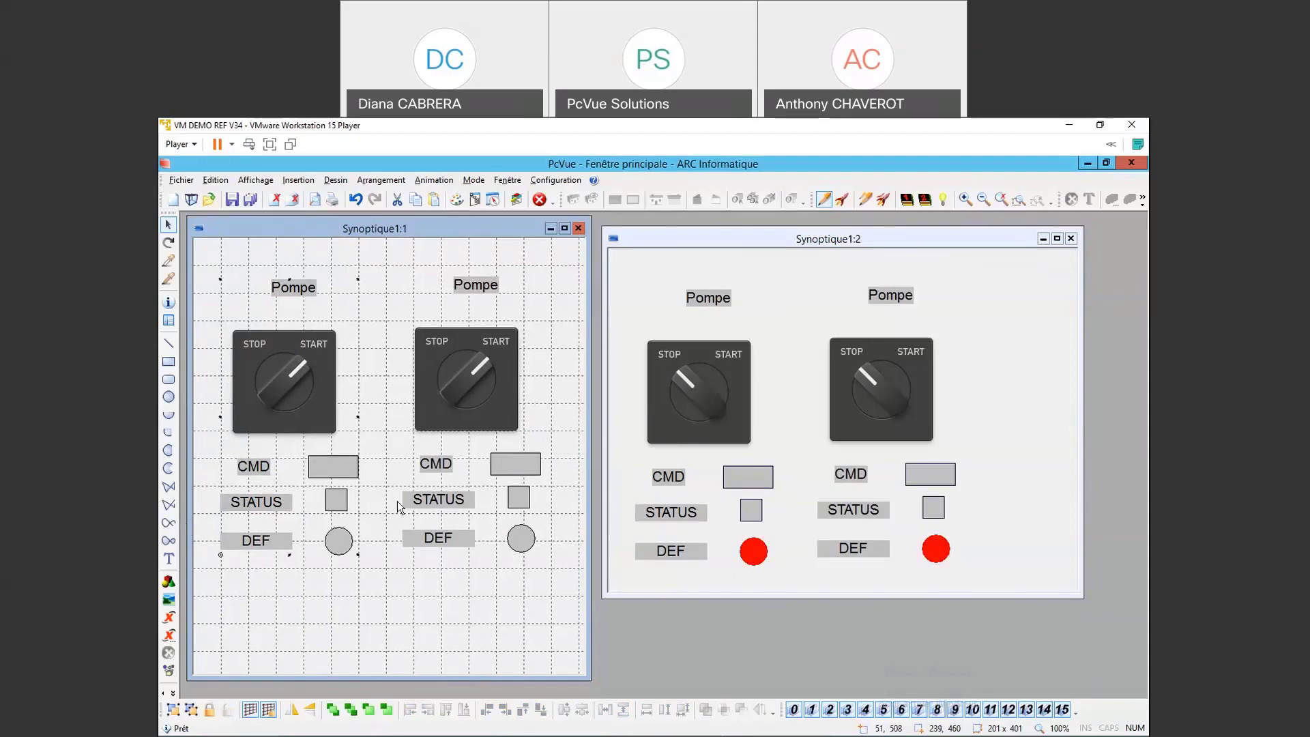
right_click(267, 352)
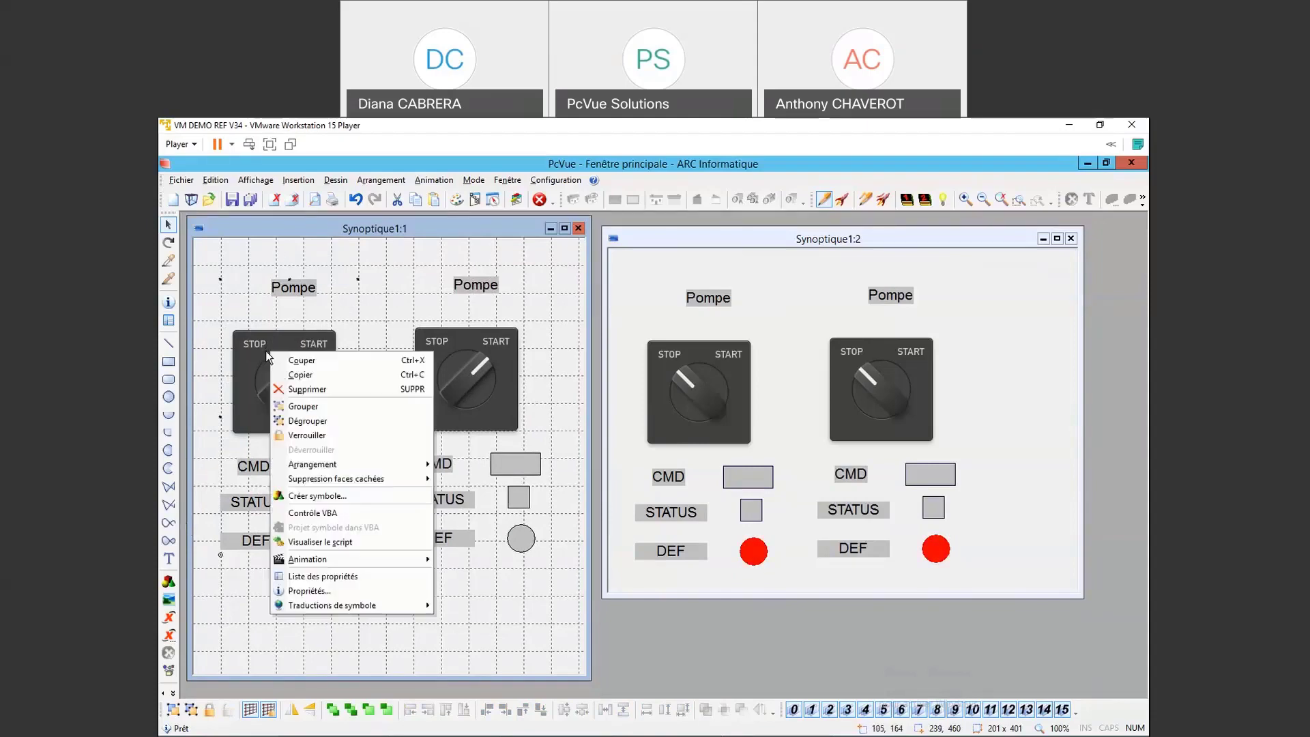
click(349, 492)
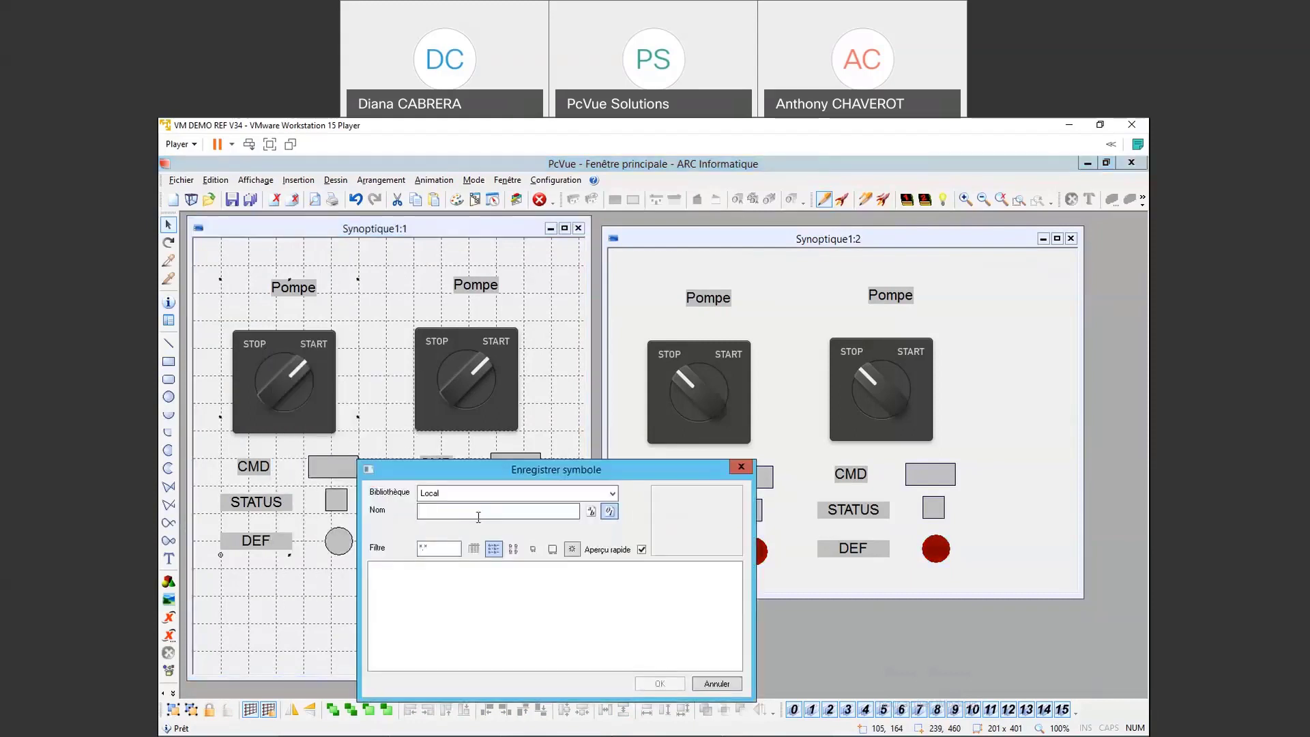
text(M)
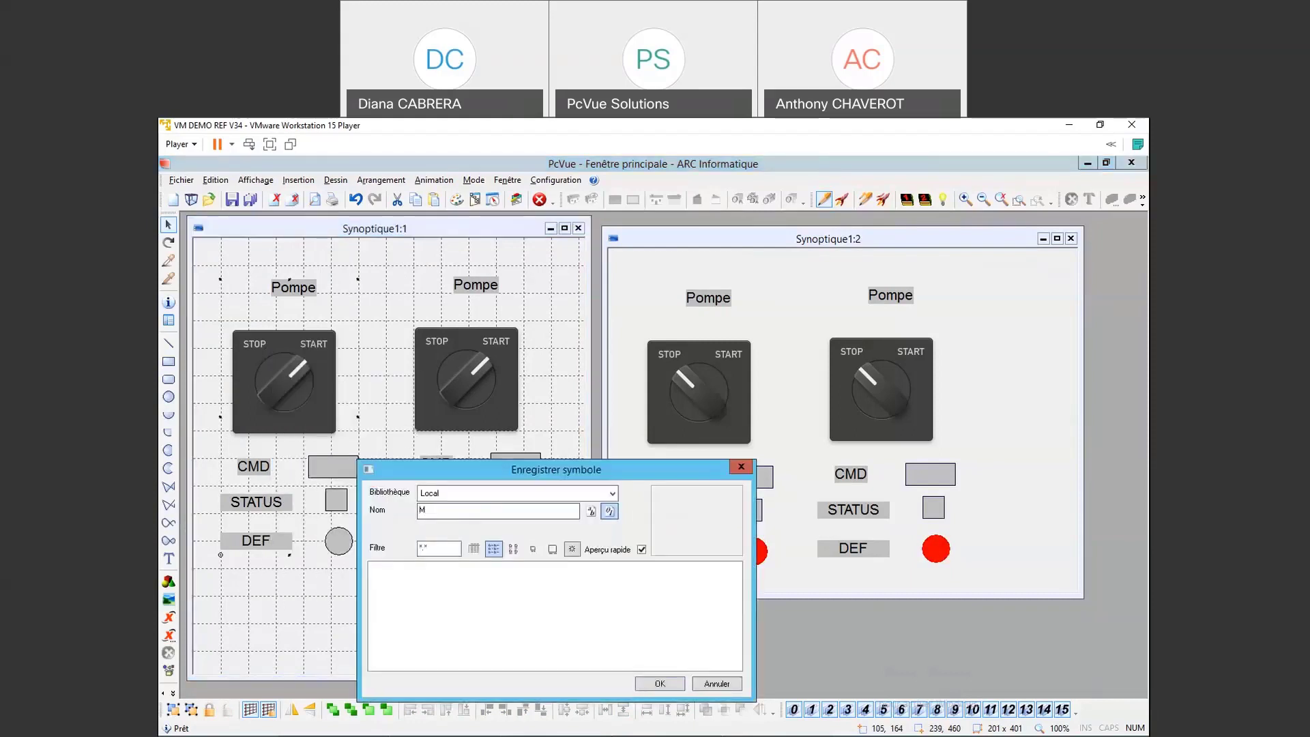
text(apompe)
click(658, 683)
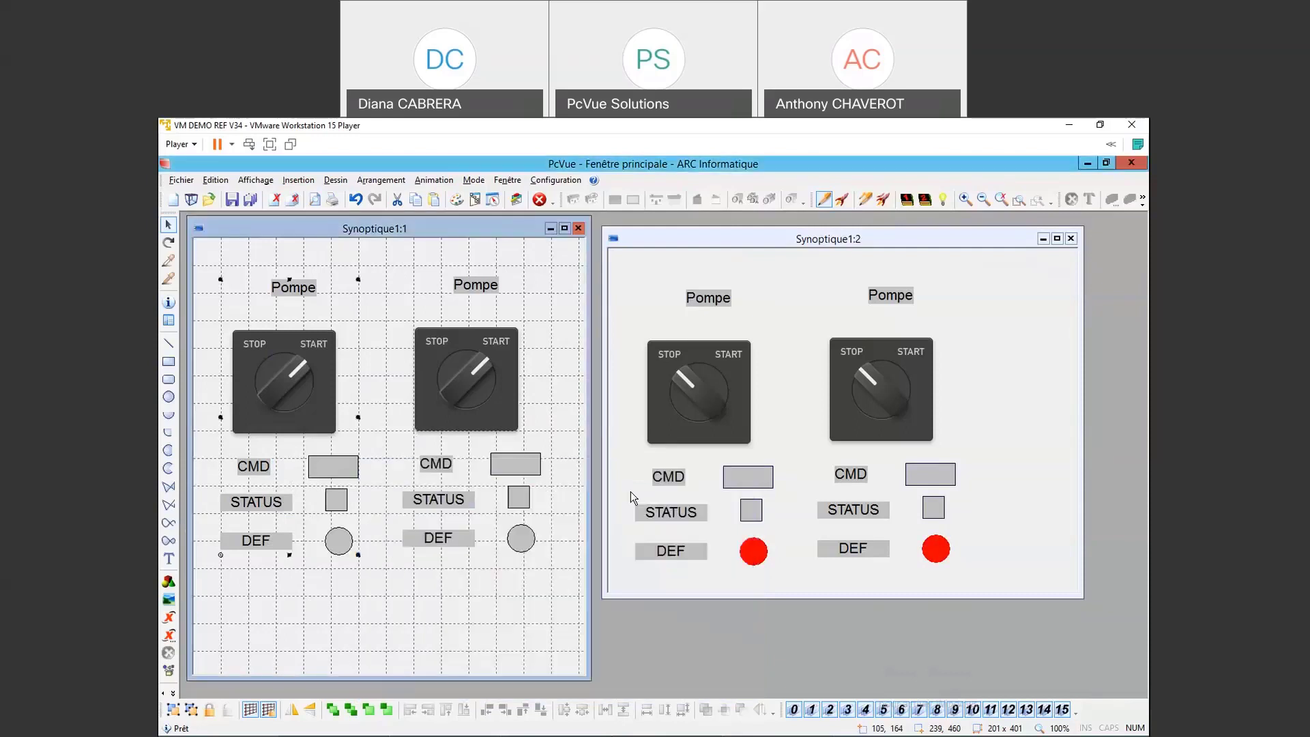
Step: Delete the duplicated pump group and insert the Mapompe symbol from the Local library in its place, without a branch
drag(395, 259, 568, 609)
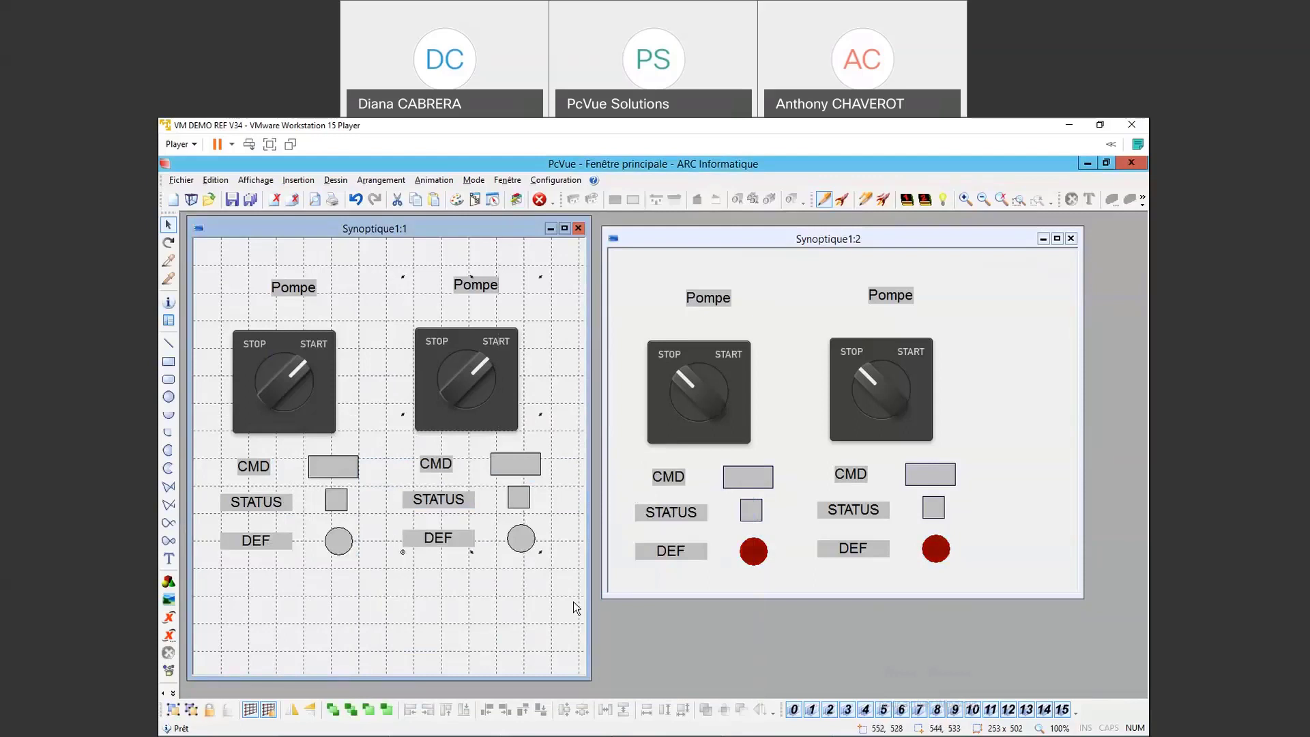
key(Delete)
click(295, 181)
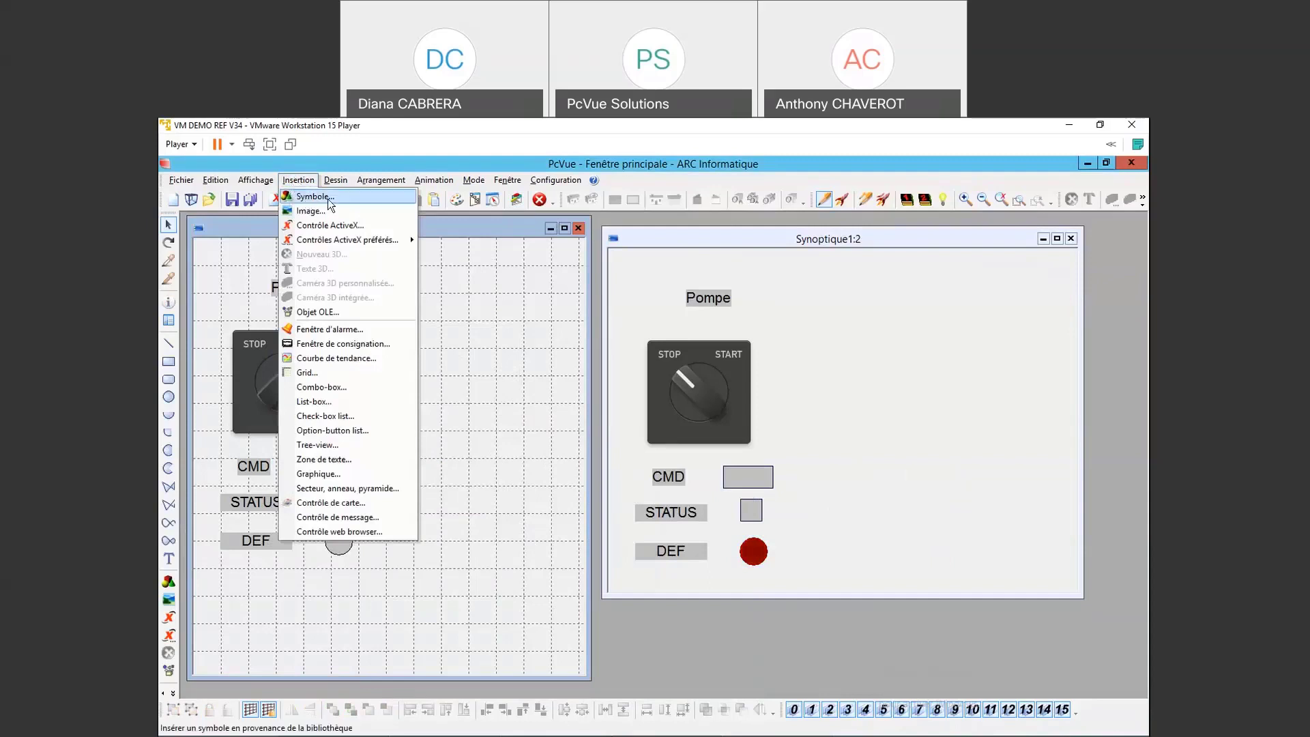
click(328, 199)
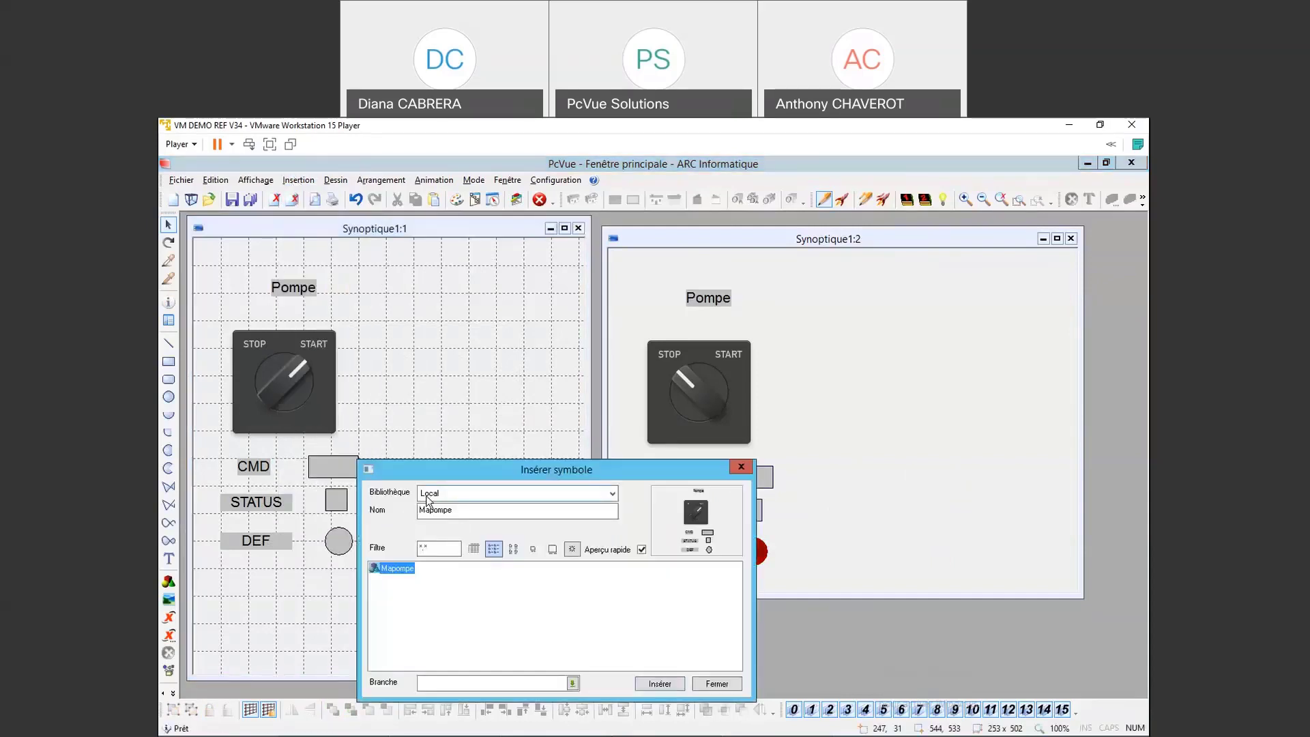
click(657, 684)
click(491, 419)
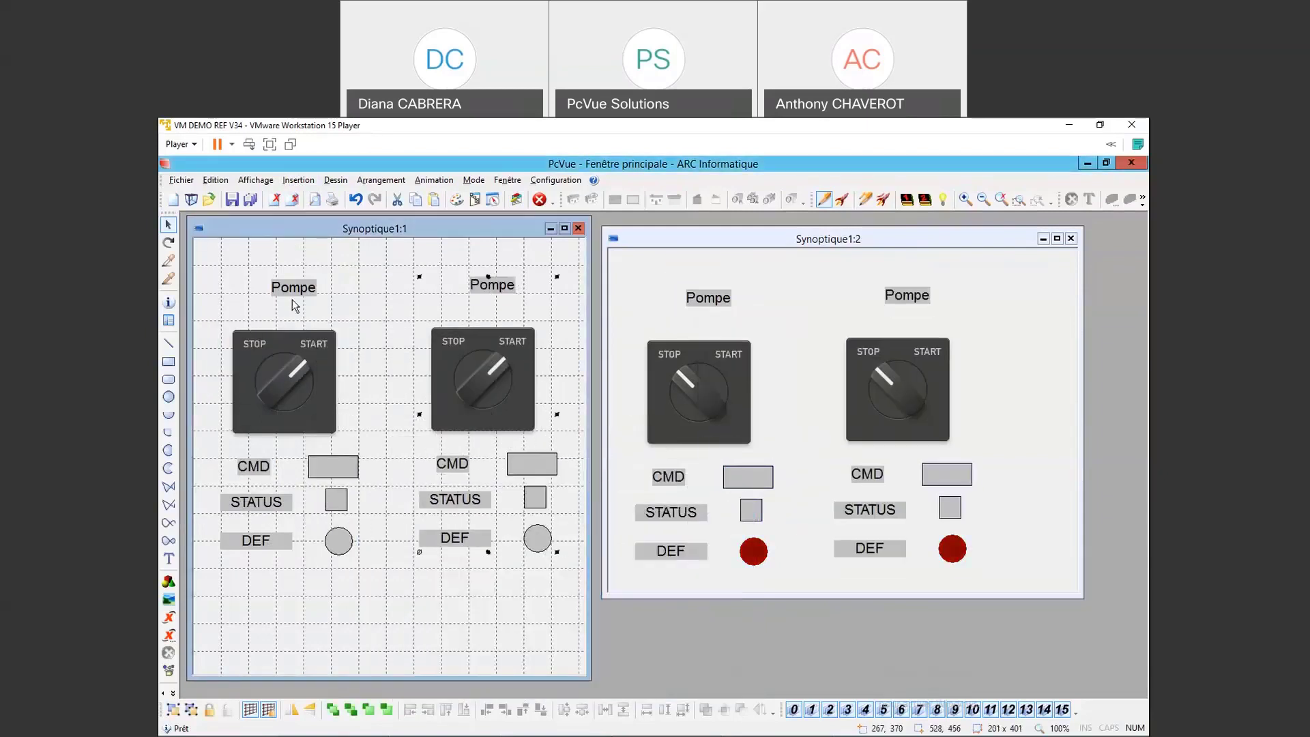
Step: Compare the identifier, symbol name and branch of the two Mapompe instances in Synoptique1:1
click(297, 374)
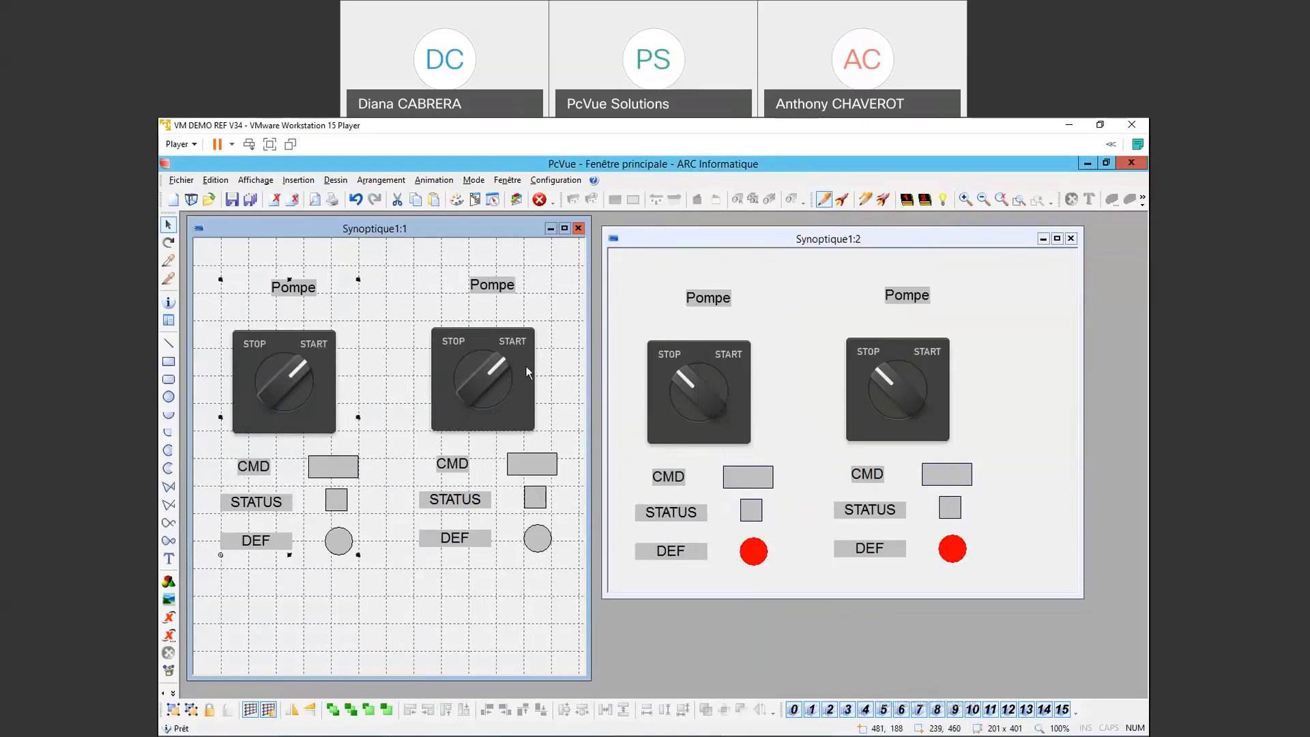
click(524, 366)
click(271, 349)
click(471, 359)
click(305, 363)
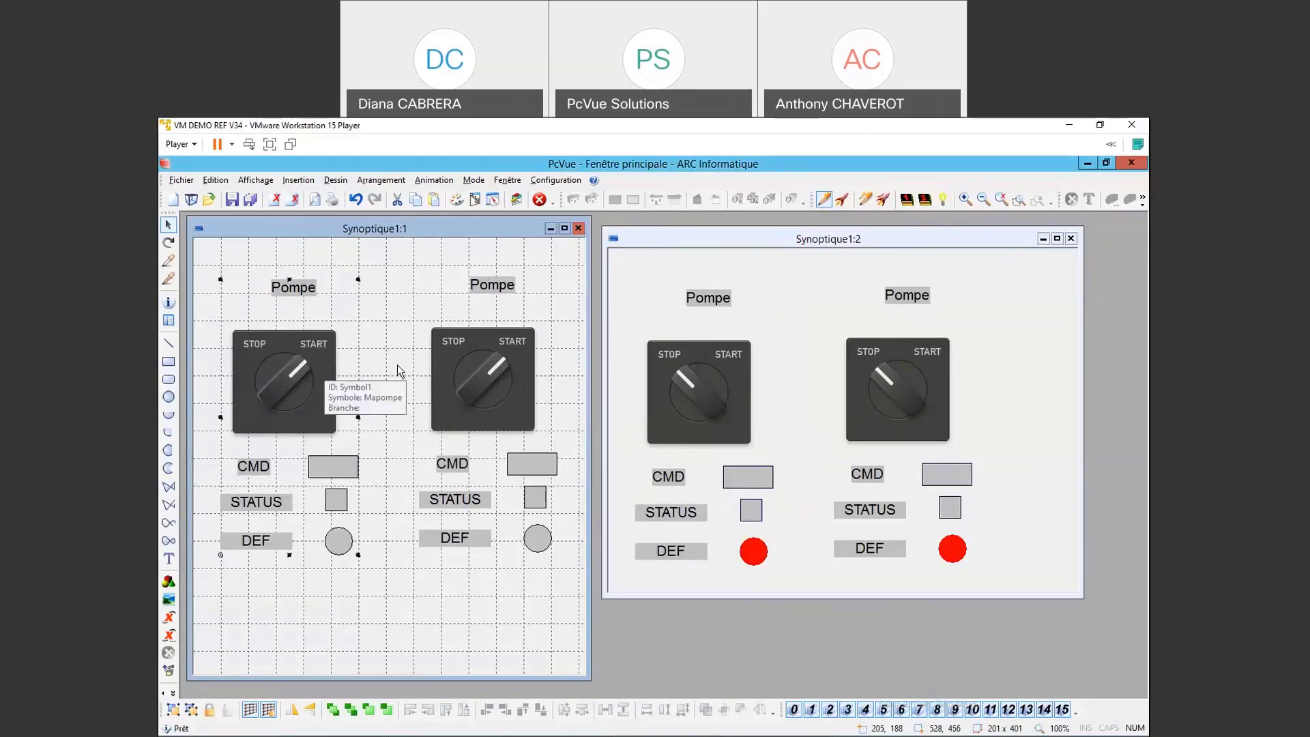
click(489, 363)
click(289, 366)
click(452, 369)
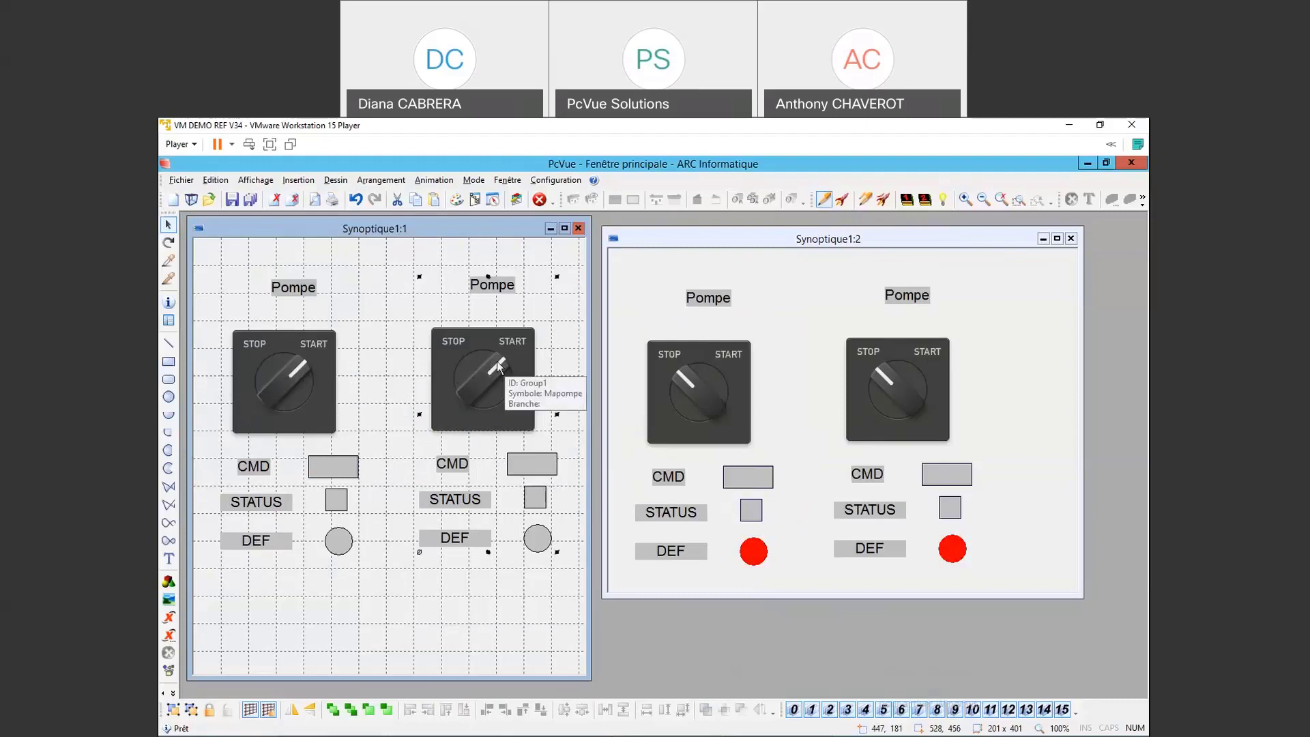
Step: Open the Application Explorer to view the Station01.Pompe01 variables
click(551, 180)
click(554, 196)
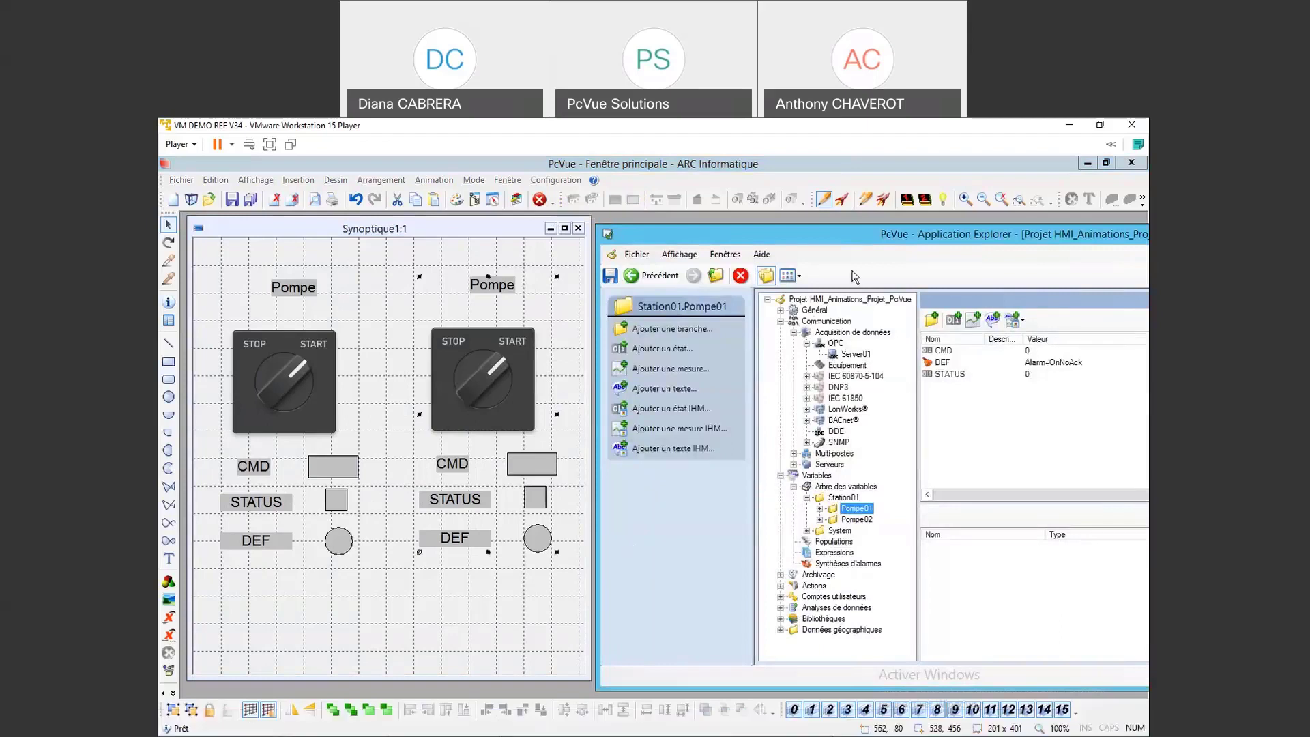
Step: Compare the variables of the Pompe01 and Pompe02 branches under Station01 in the variables tree
click(843, 497)
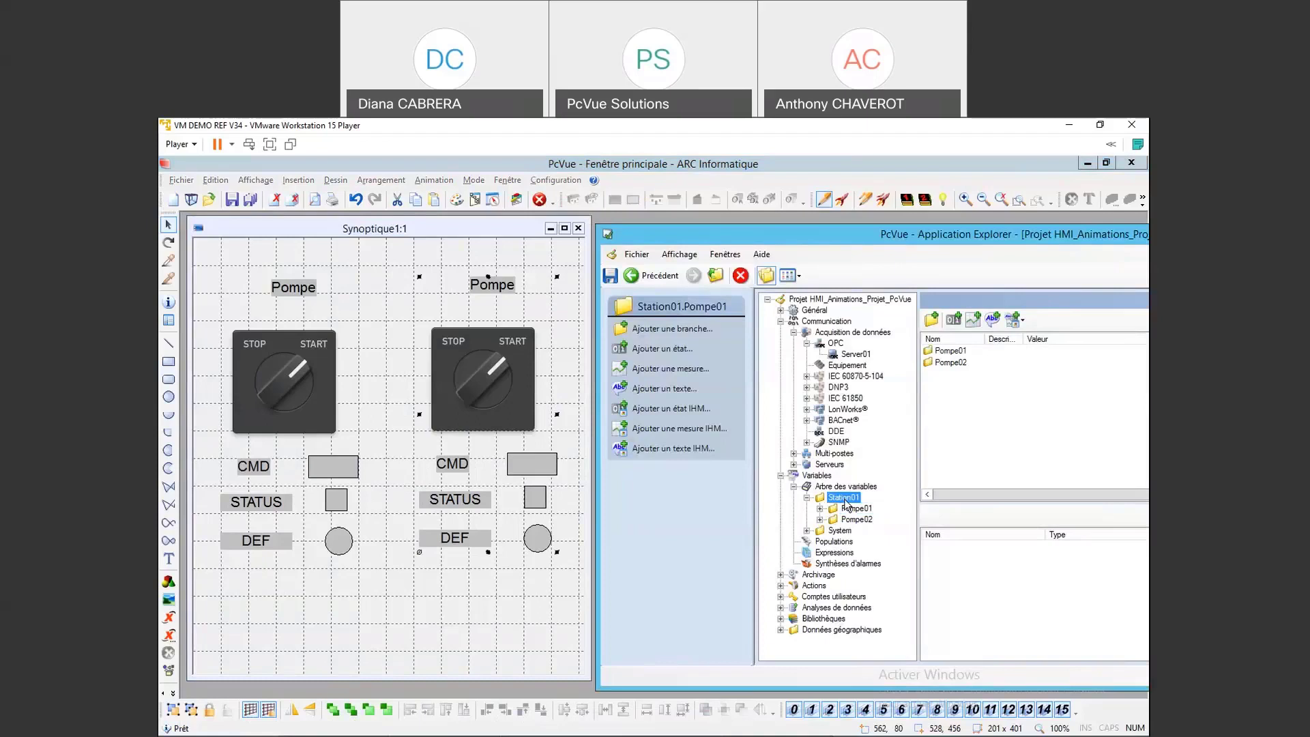
click(856, 519)
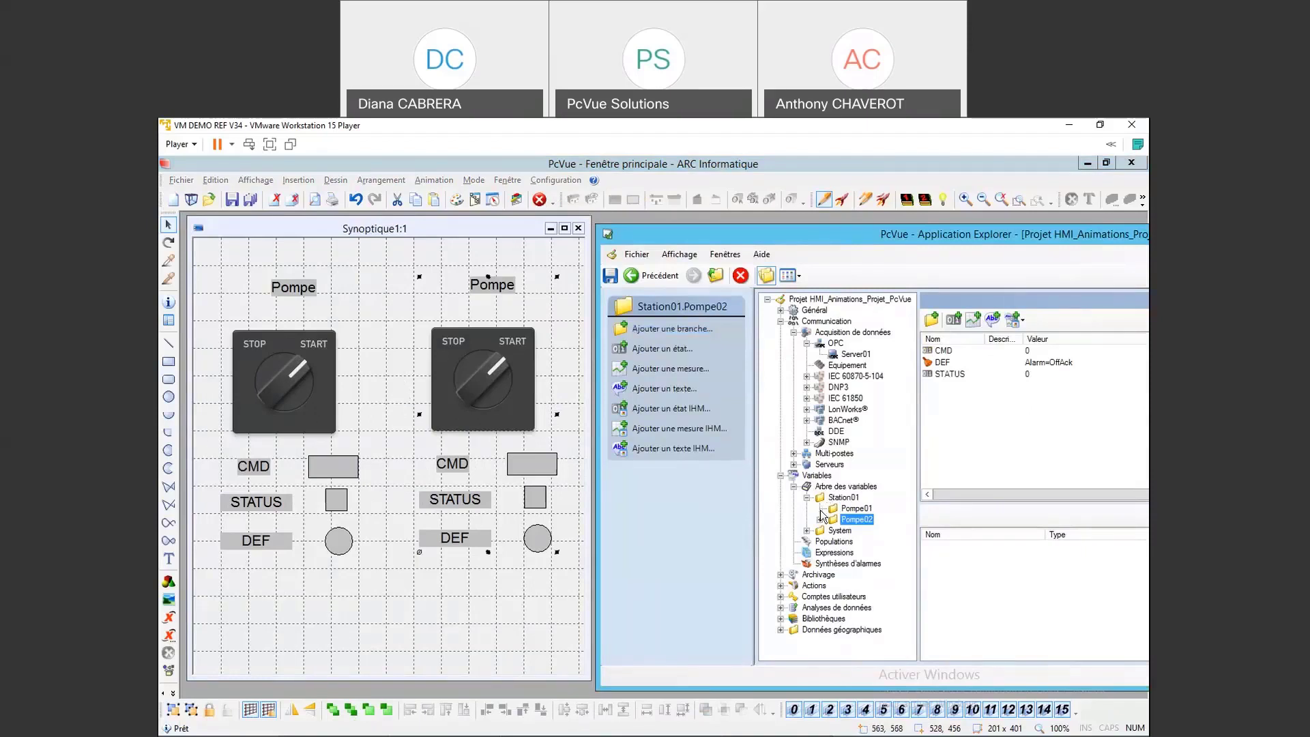
click(850, 508)
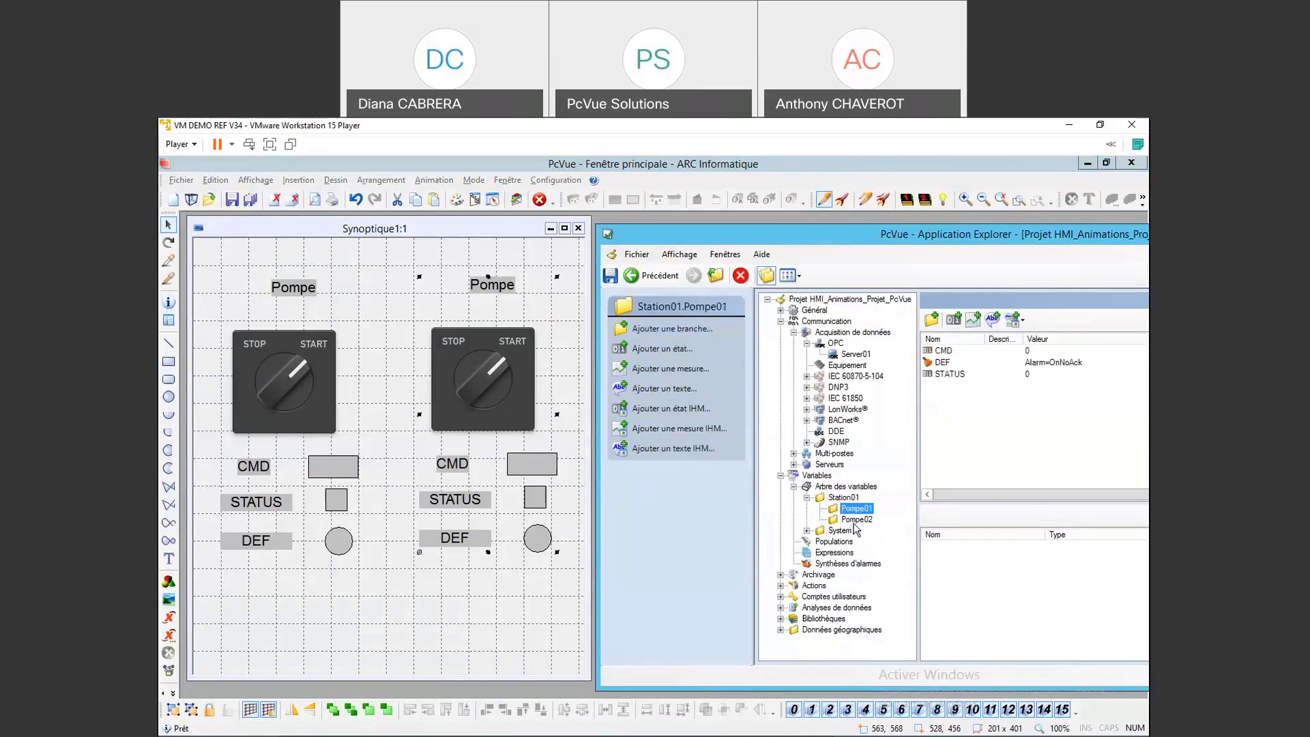
click(857, 520)
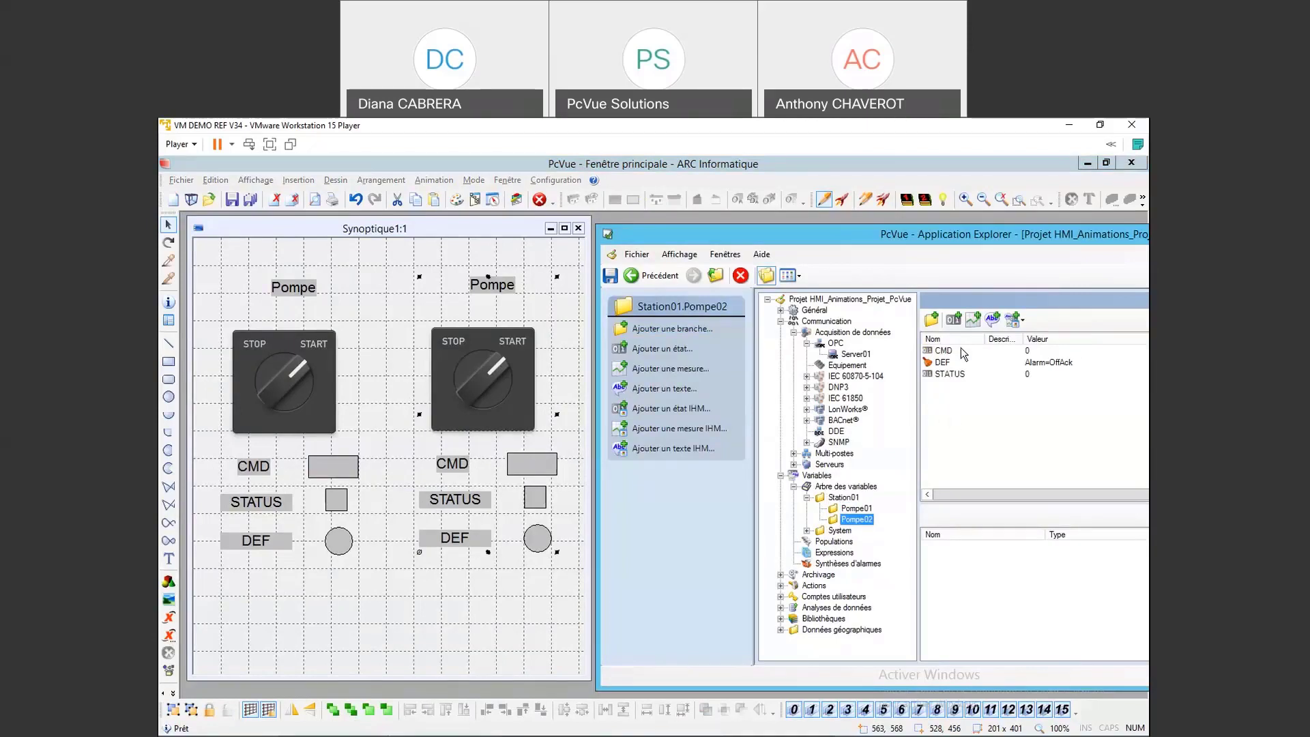
click(857, 508)
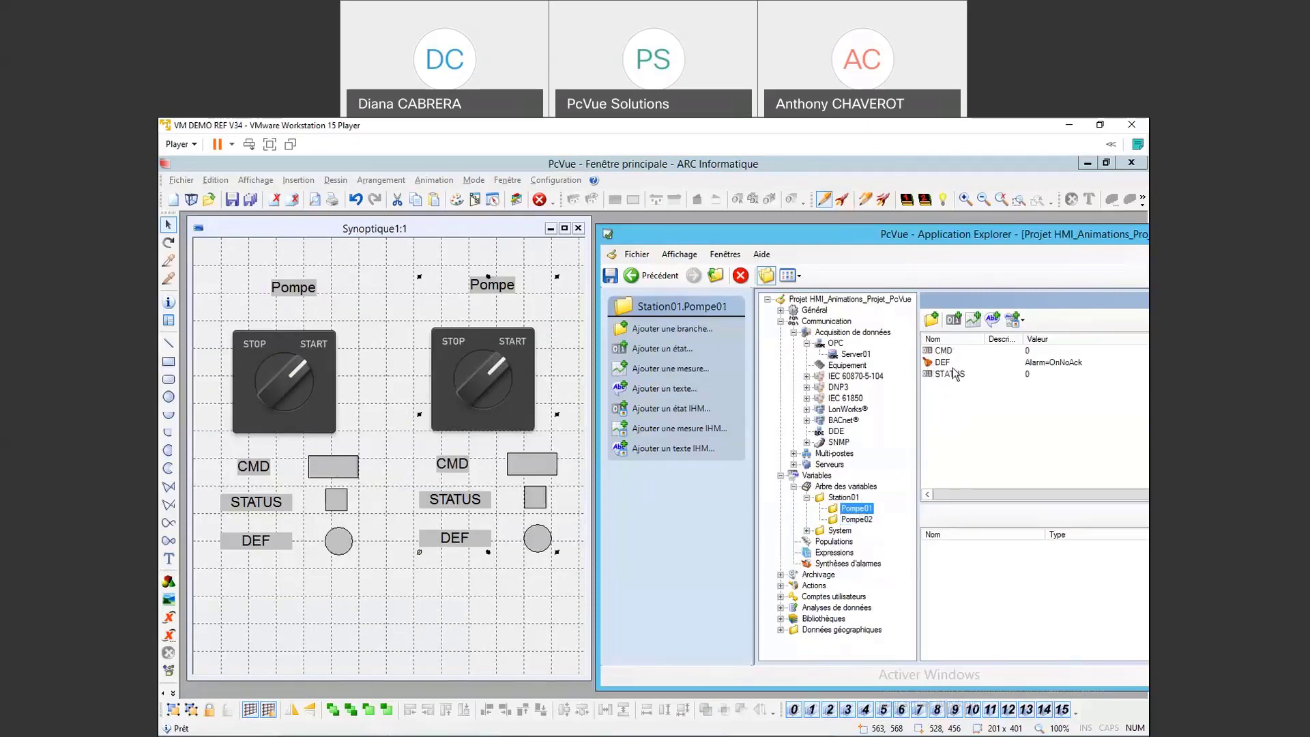
click(856, 519)
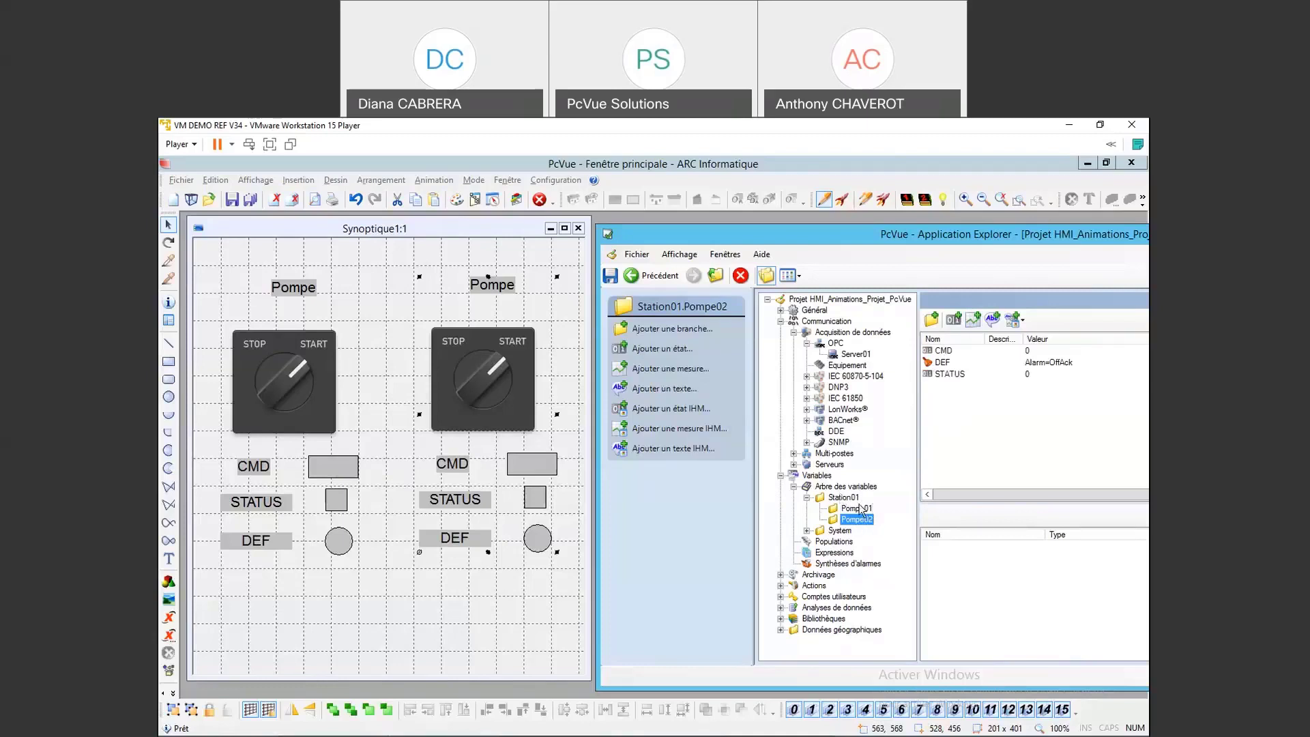
Step: Select the first Mapompe symbol in Synoptique1:1 and show its CMD rectangle's forced command variable in the graphic explorer
click(300, 353)
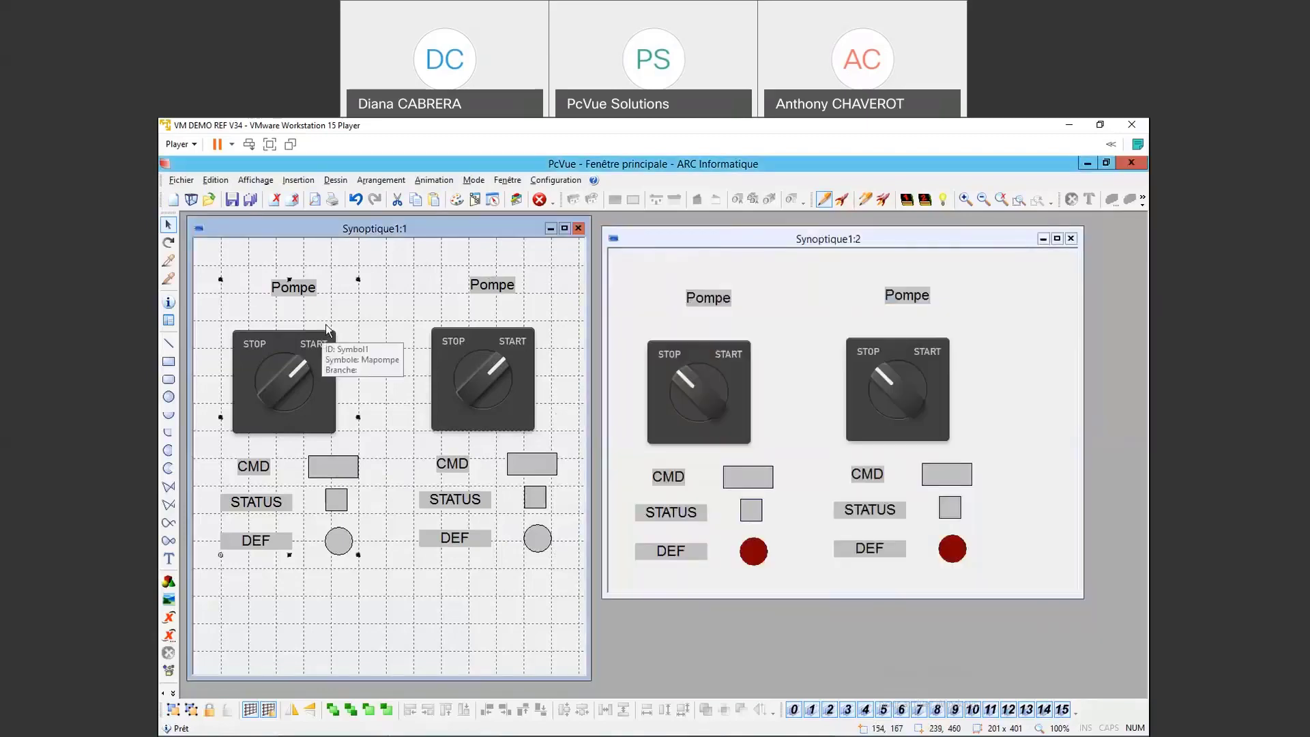
click(256, 180)
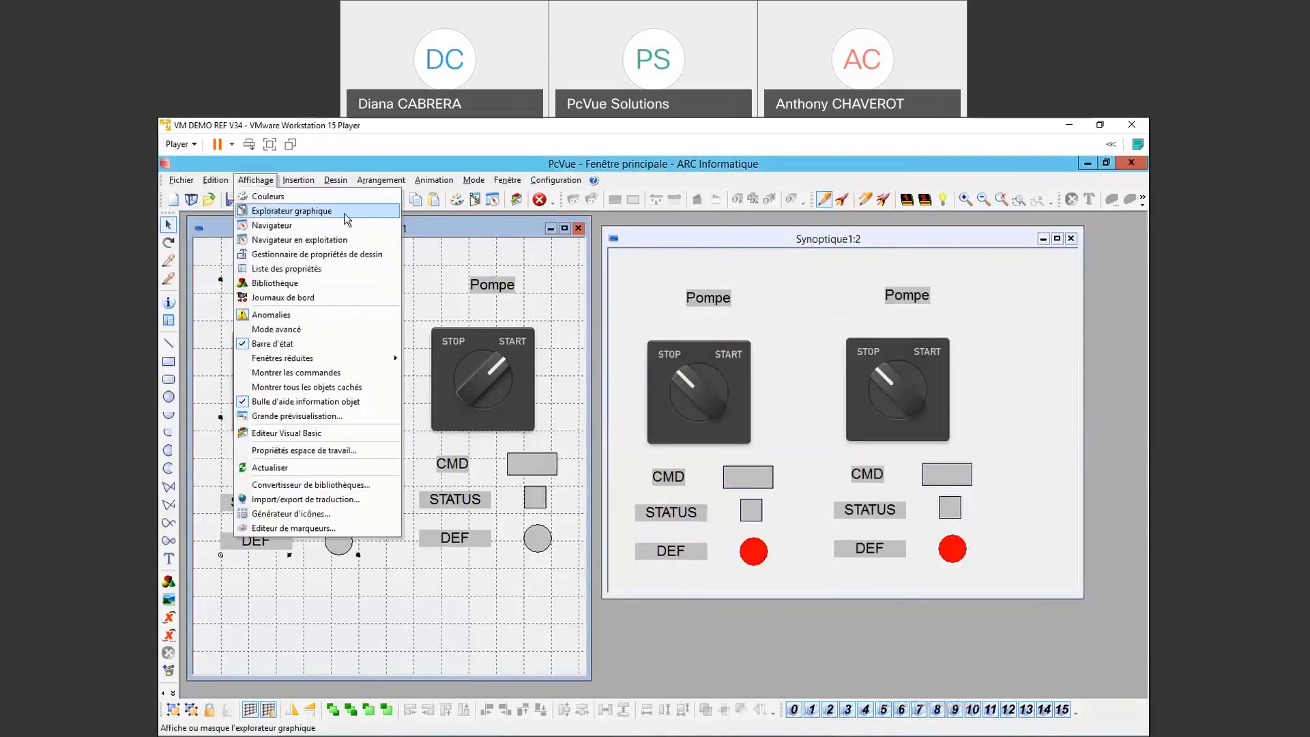
click(348, 212)
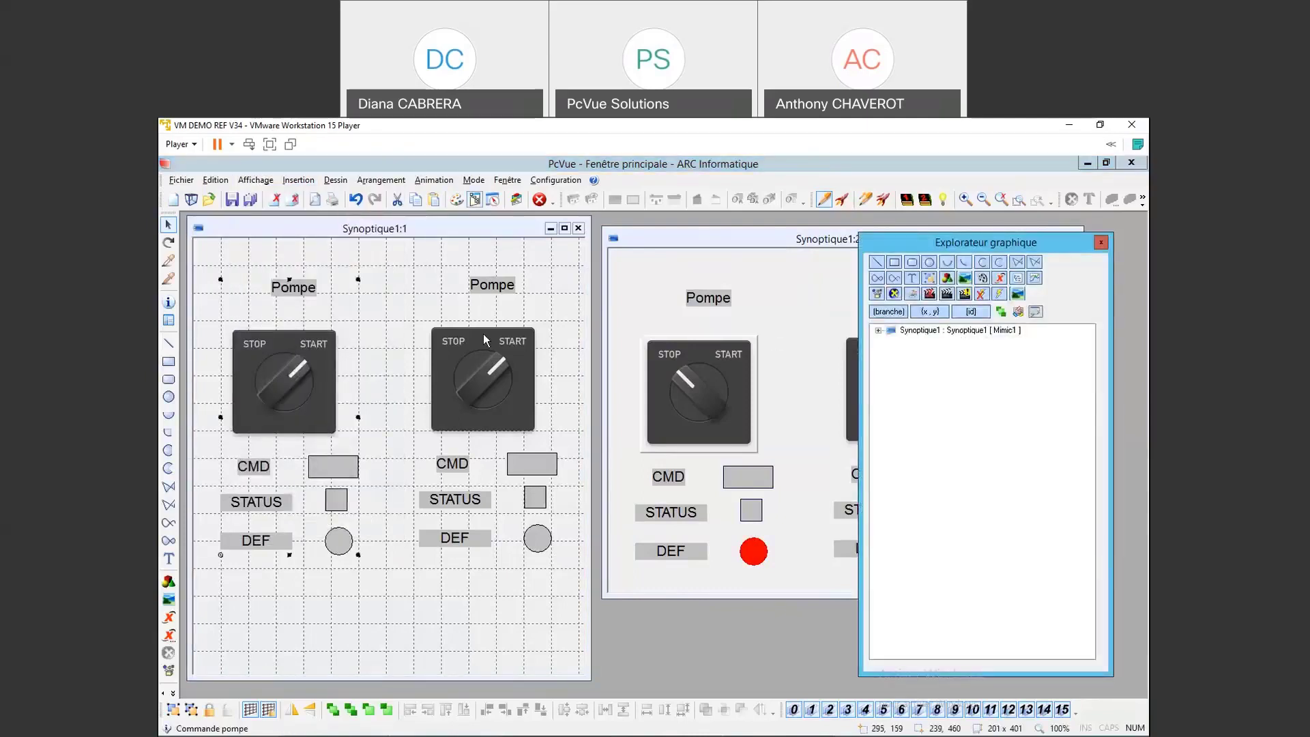
click(879, 331)
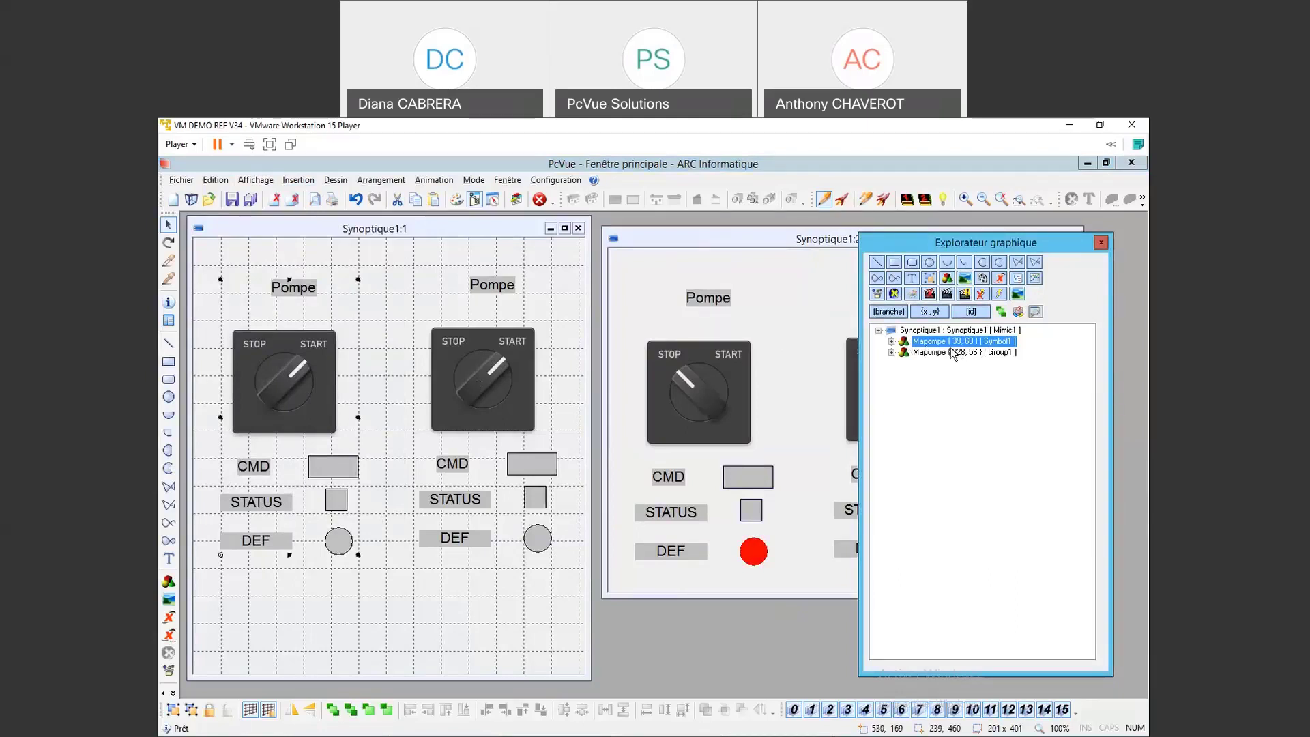
click(892, 341)
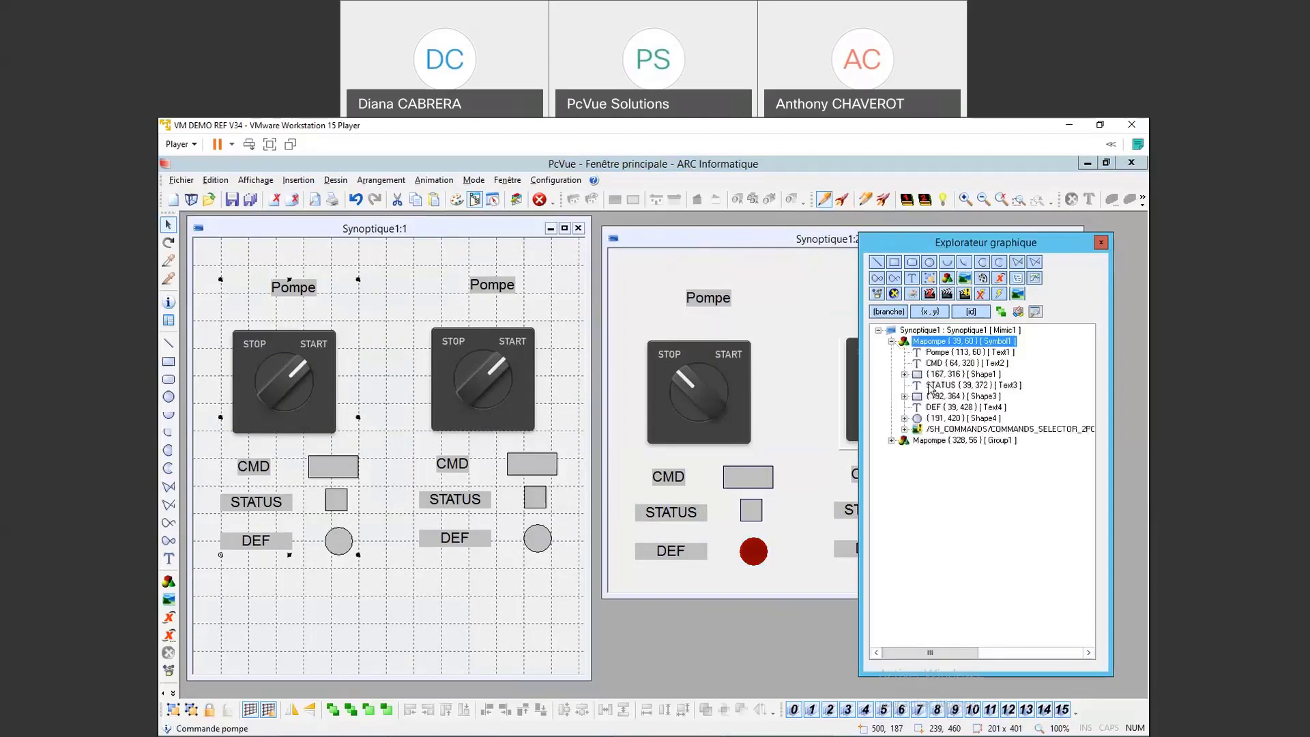
click(904, 374)
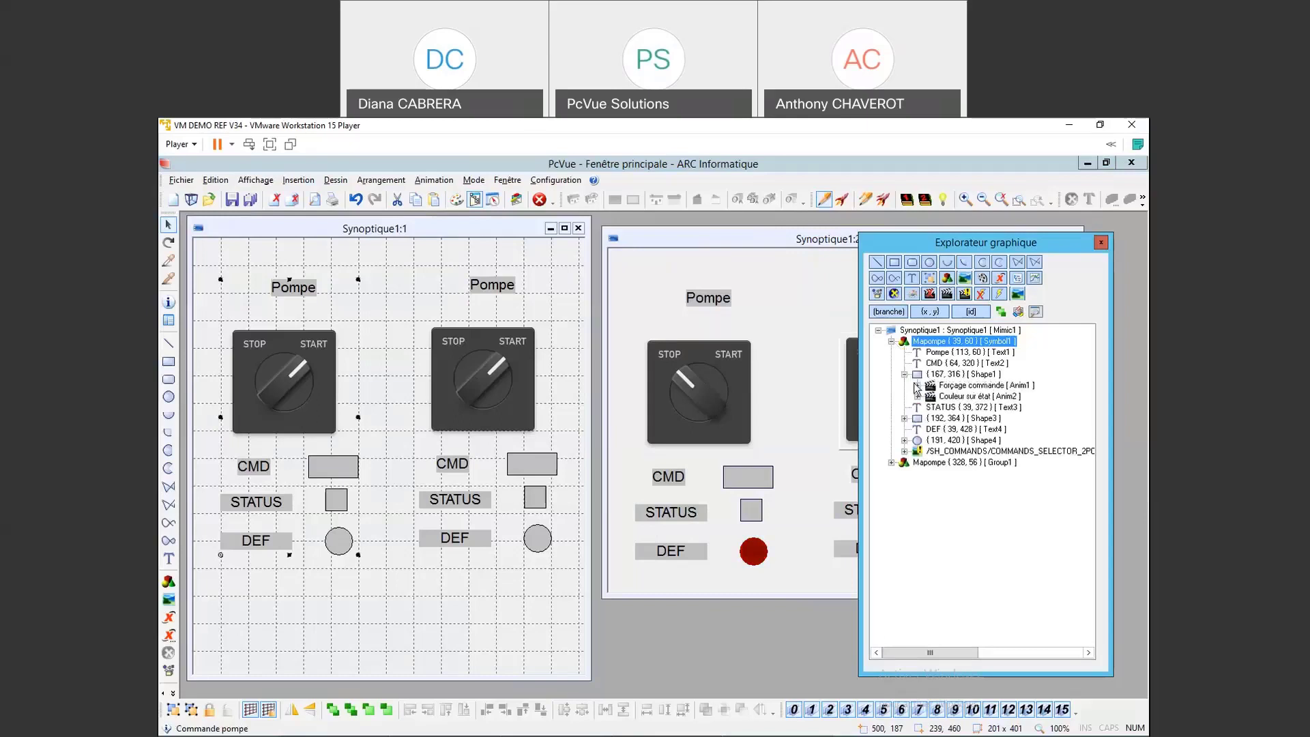
click(918, 385)
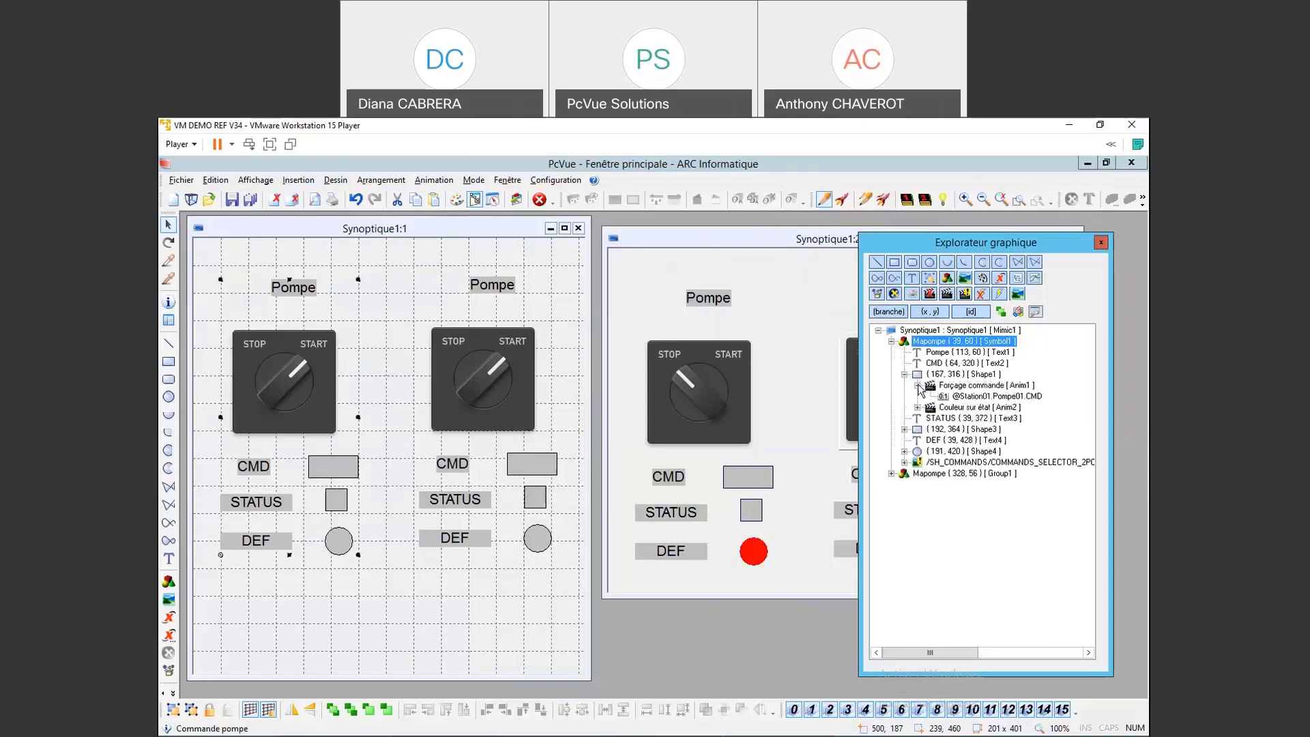
Step: Set the CMD rectangle's state command variable to CMD, without the Station01.Pompe01 branch, and accept it as unconnected
double_click(979, 378)
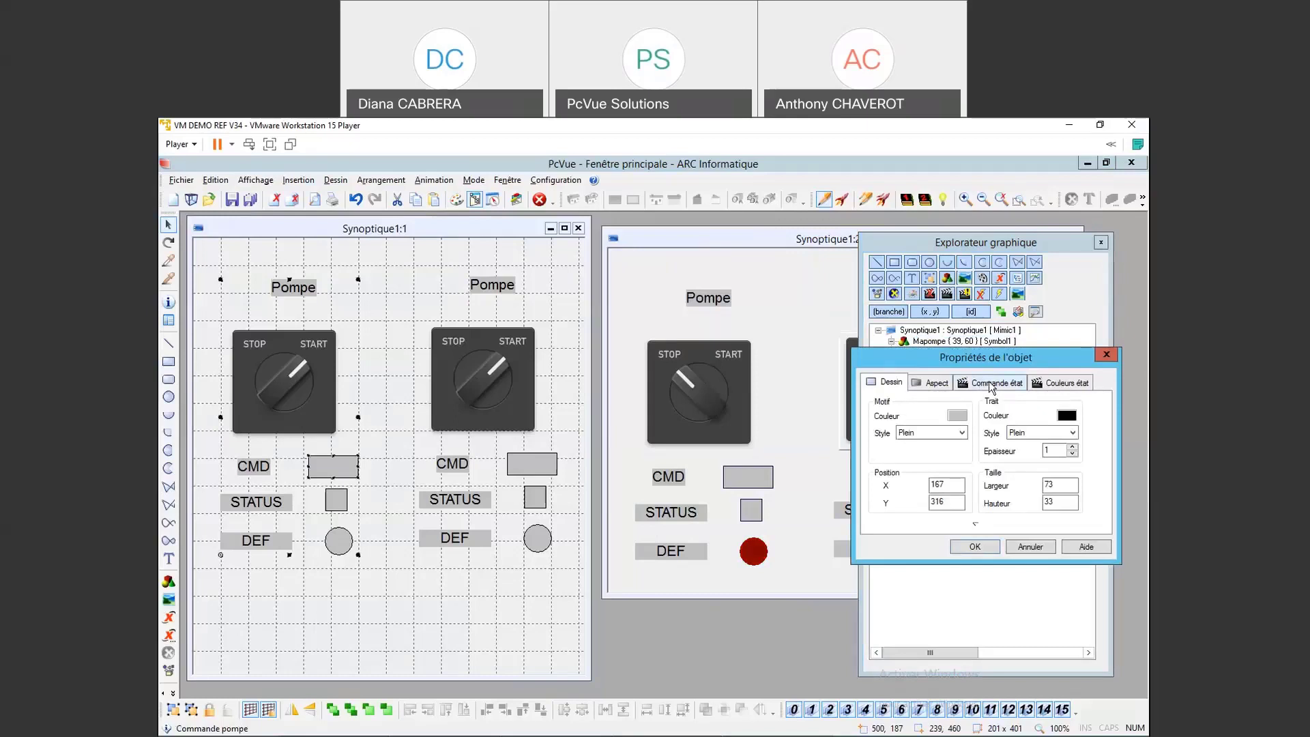
click(992, 383)
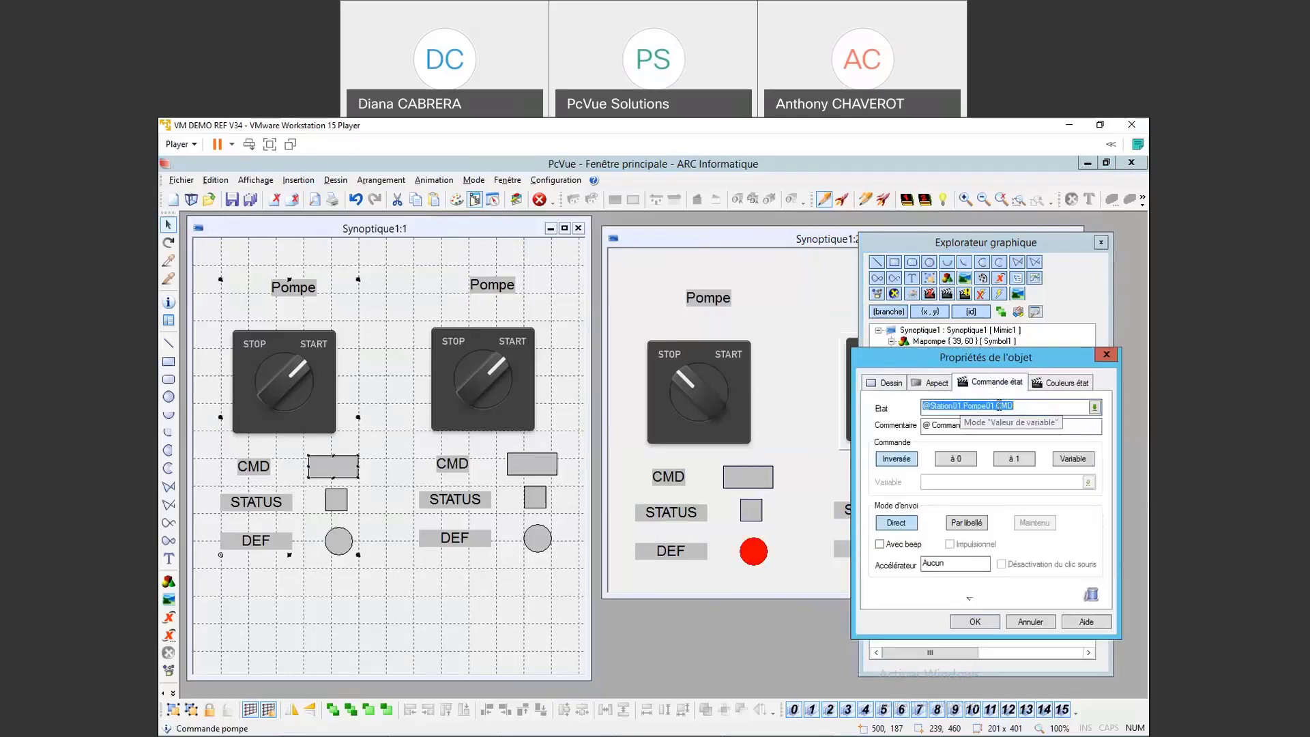
click(998, 407)
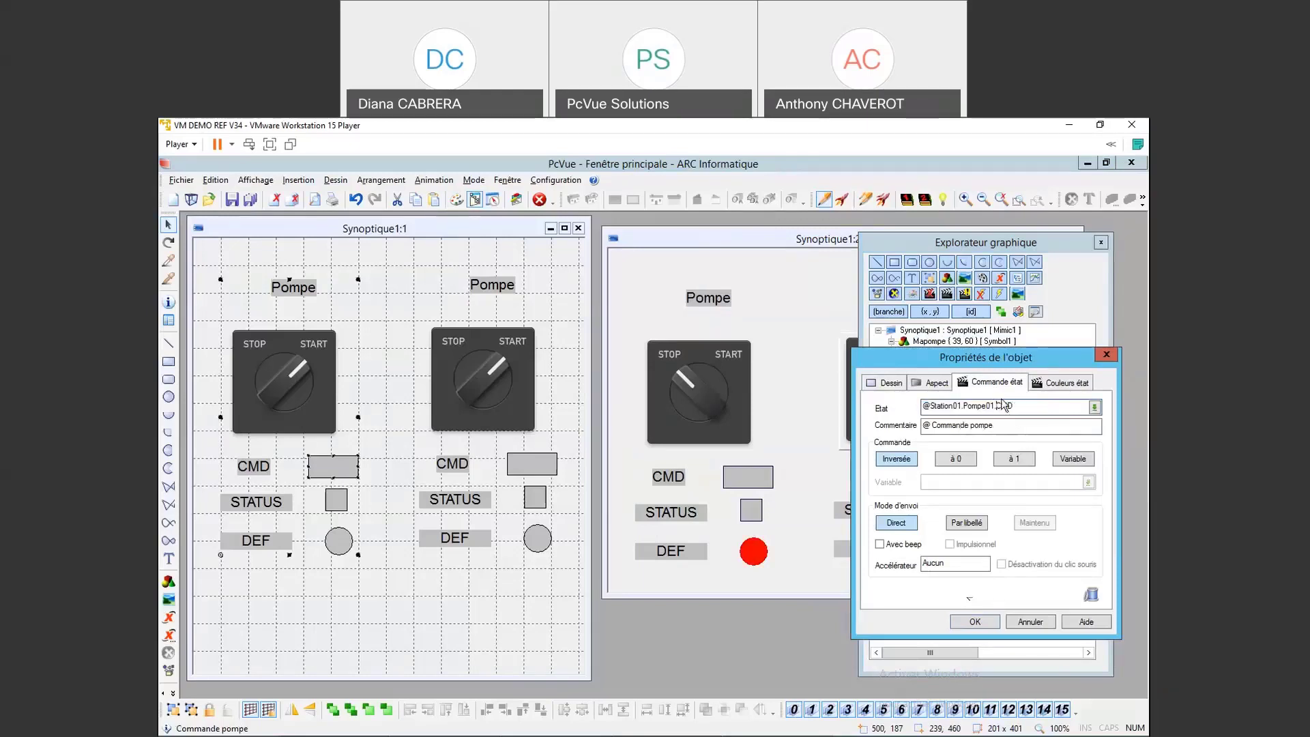
drag(999, 407, 921, 408)
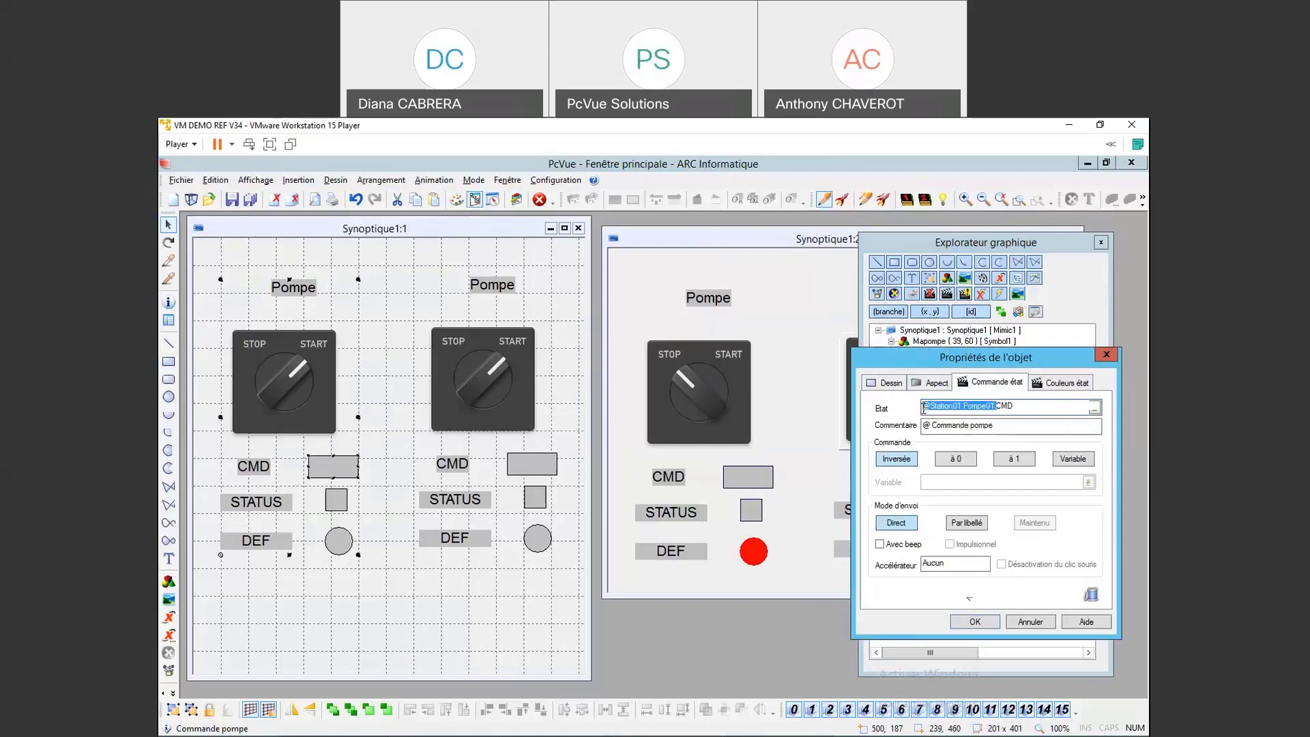
key(Delete)
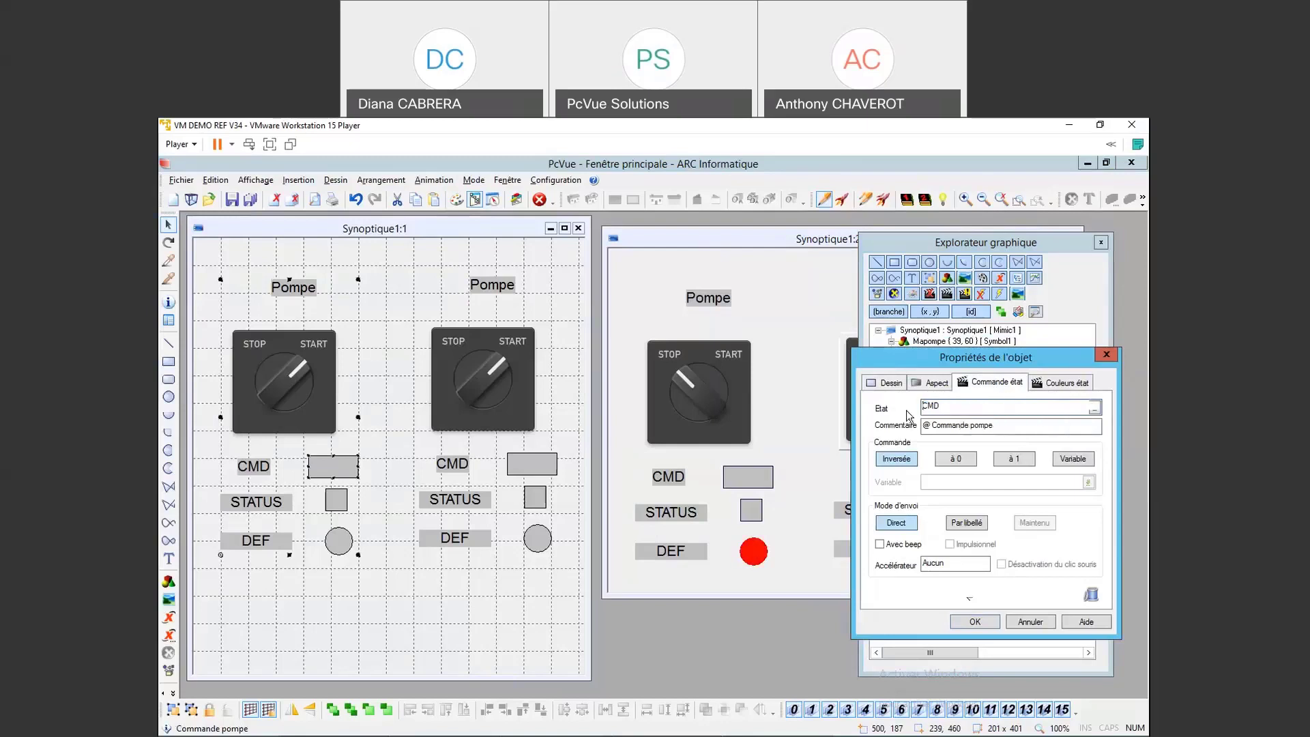
click(1068, 383)
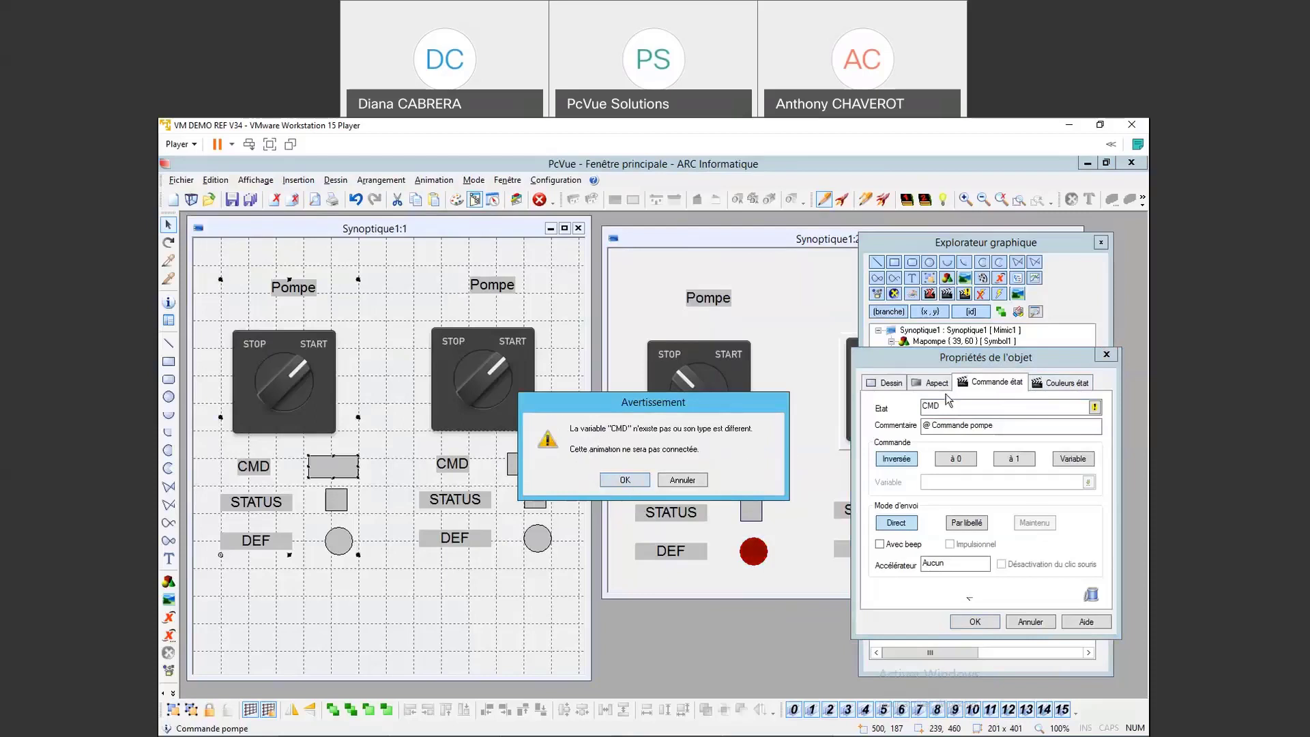
click(625, 480)
Step: Set the CMD rectangle's state colour variable to CMD without the branch, and save the change to the Mapompe symbol
click(1000, 406)
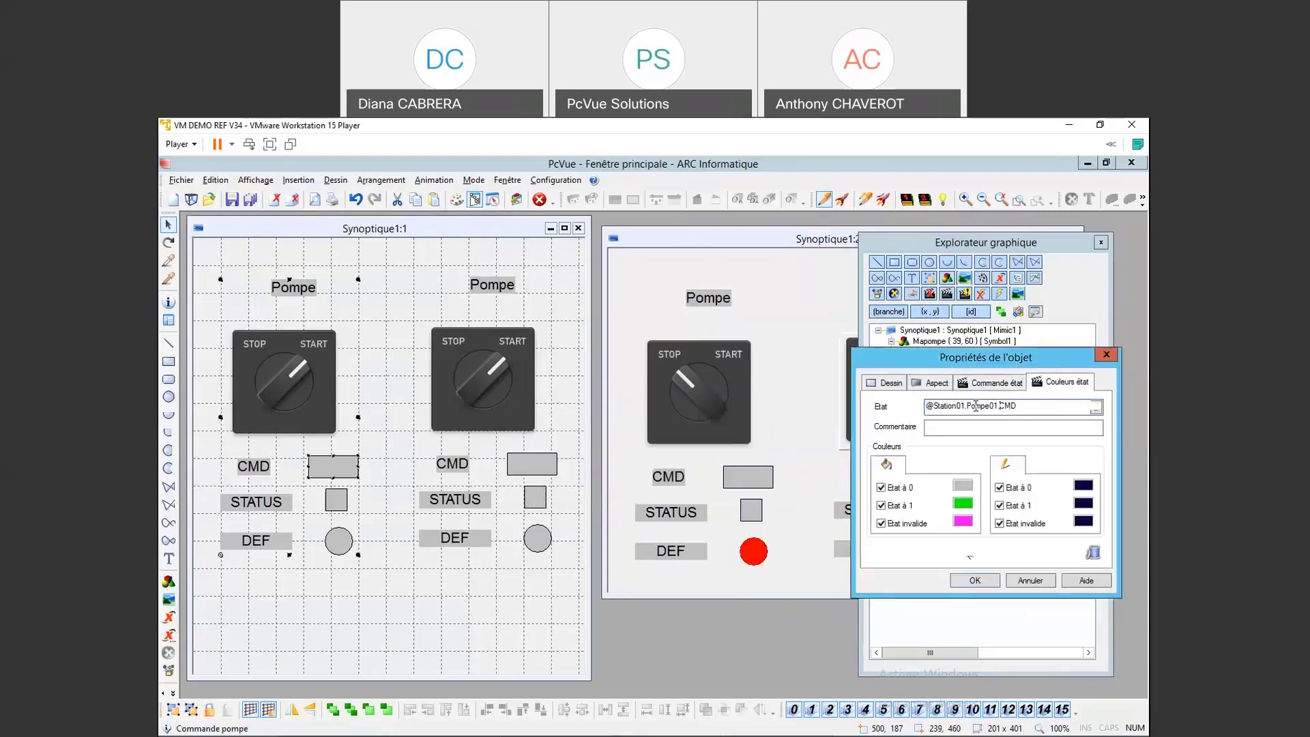
key(shift+Home)
key(BackSpace)
click(976, 581)
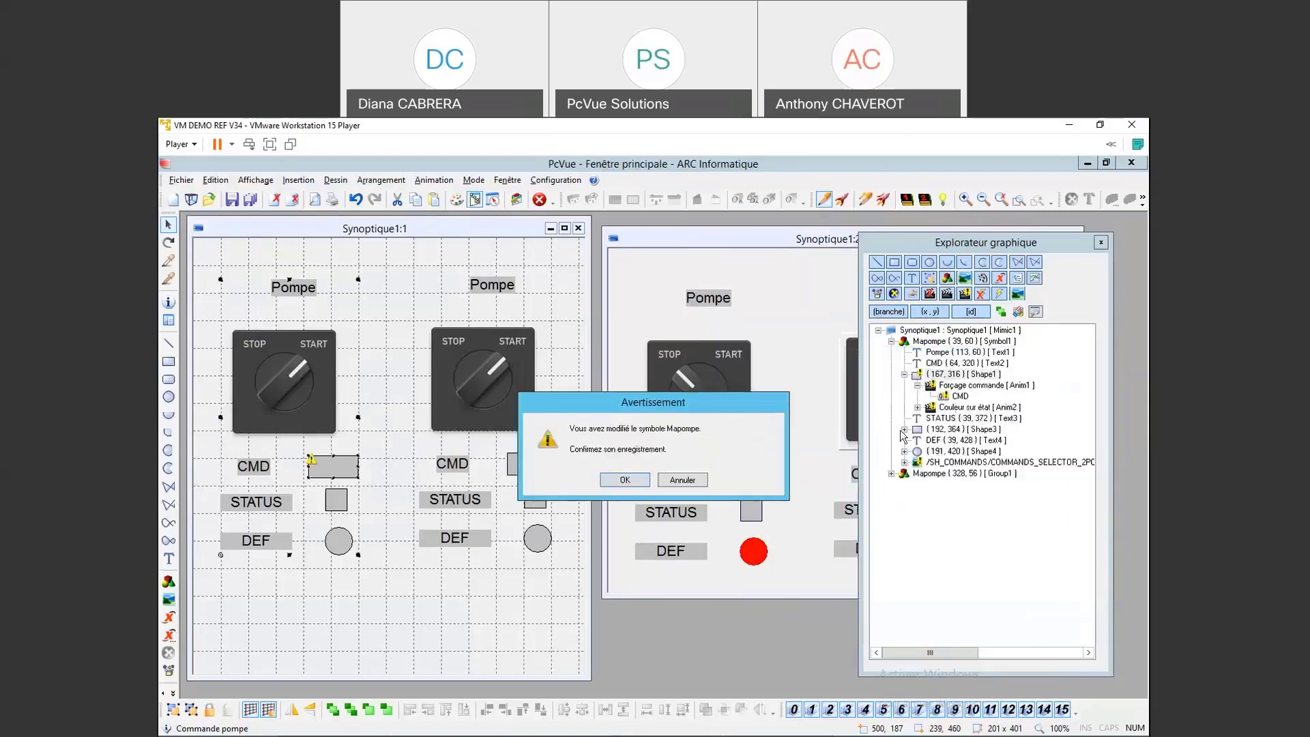
click(624, 480)
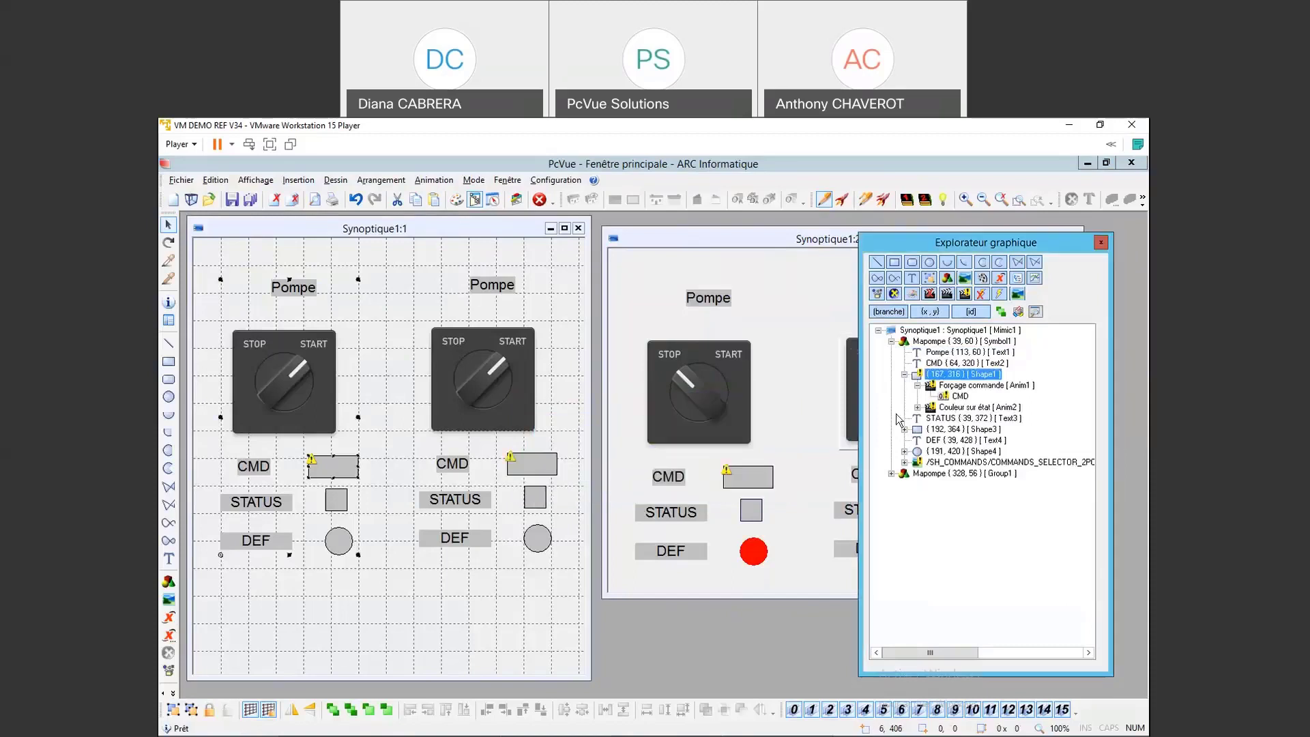
Step: Set the STATUS square's state colour variable to STATUS, without the Station01.Pompe01 branch, and save it in the Mapompe symbol
click(904, 429)
click(955, 441)
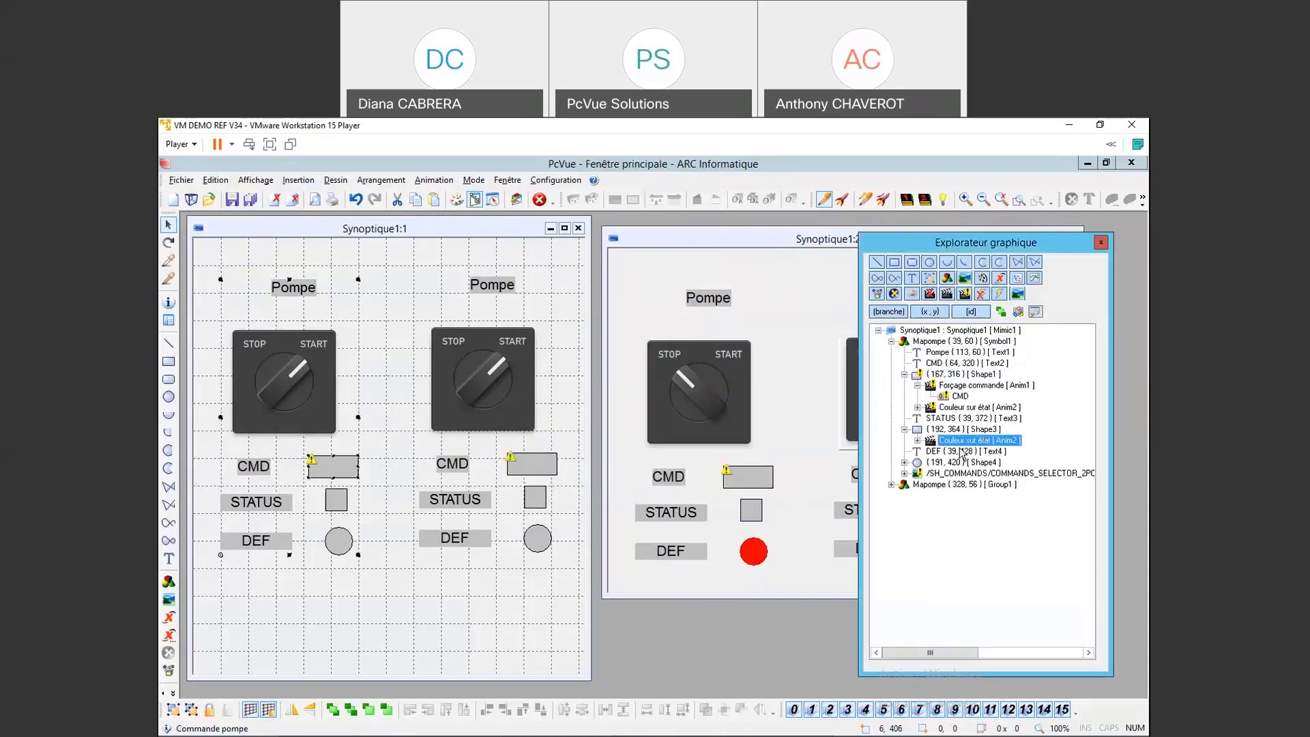
click(918, 440)
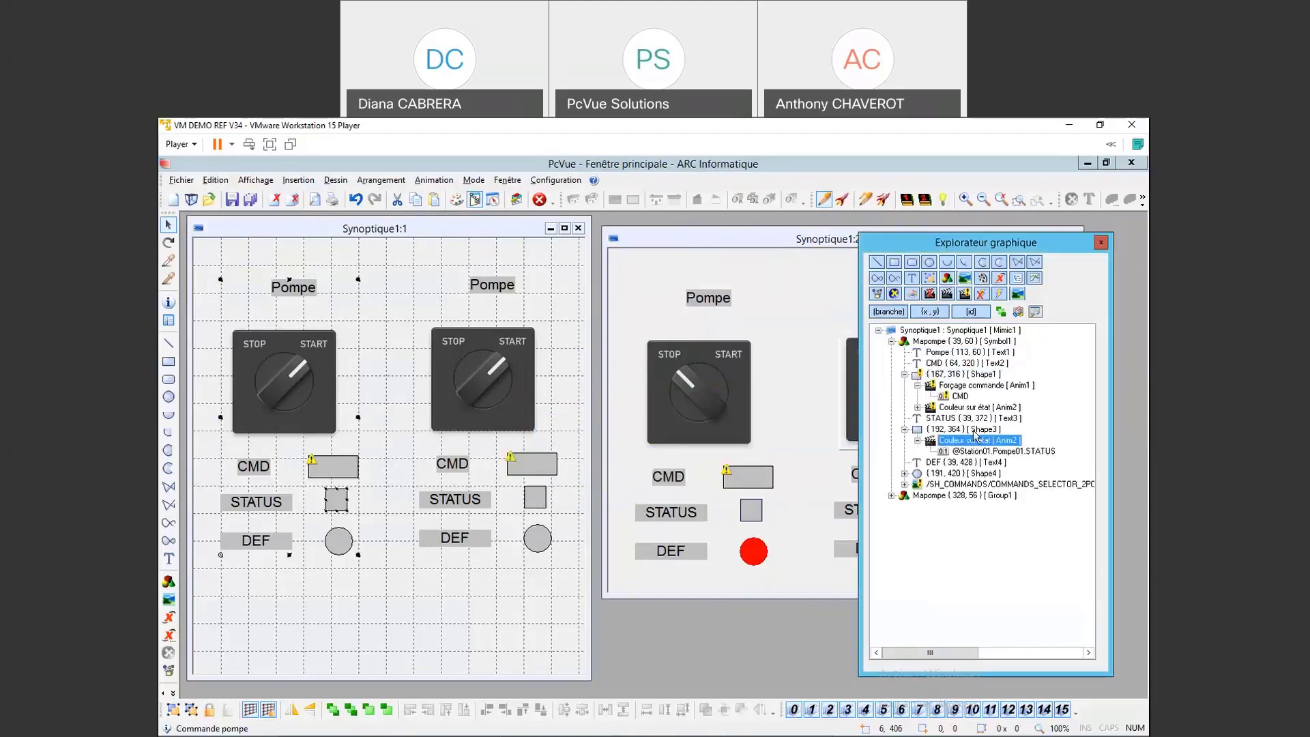
double_click(974, 439)
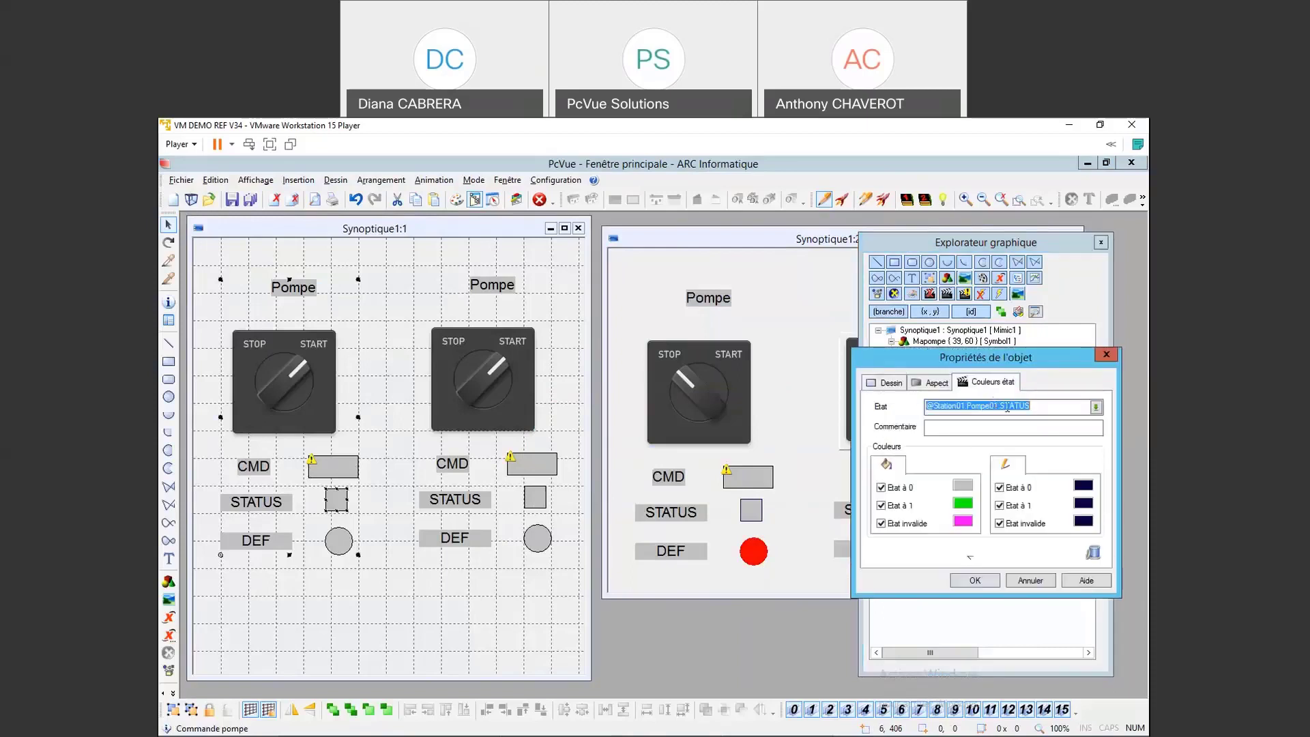
click(1001, 407)
drag(1002, 406, 918, 409)
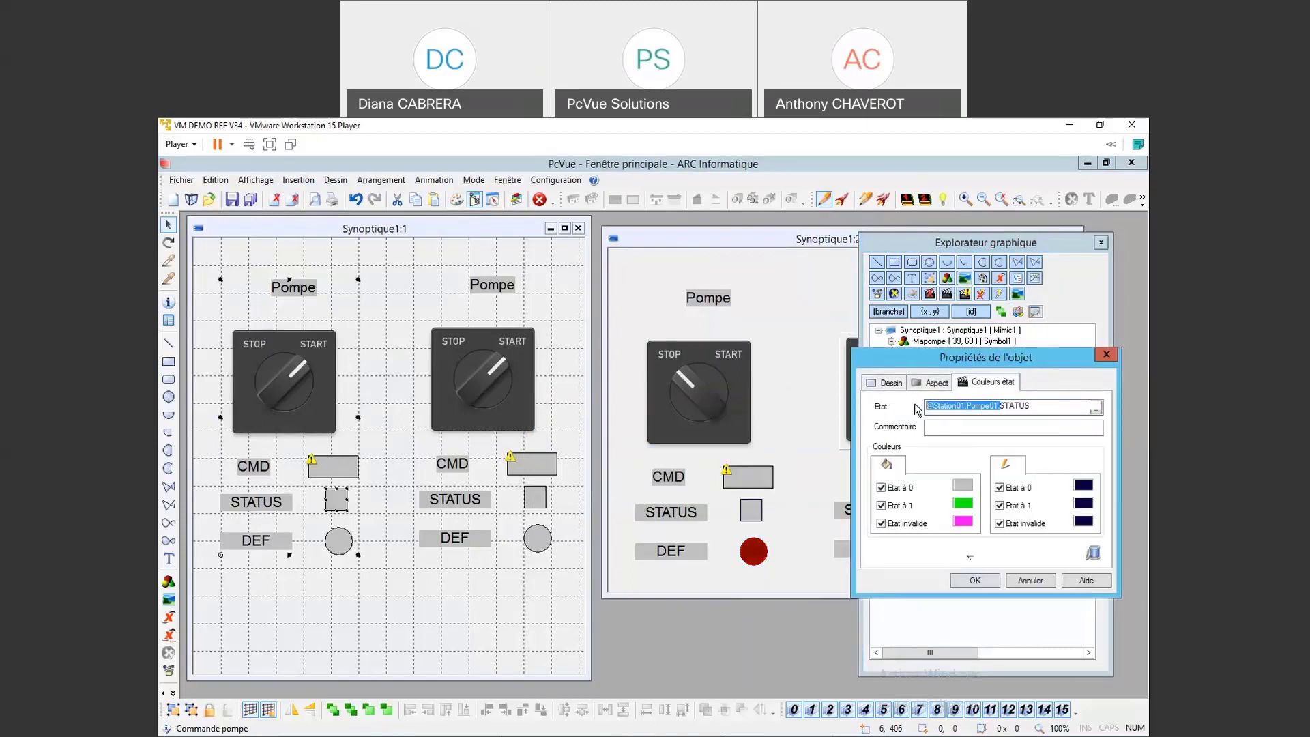
key(Delete)
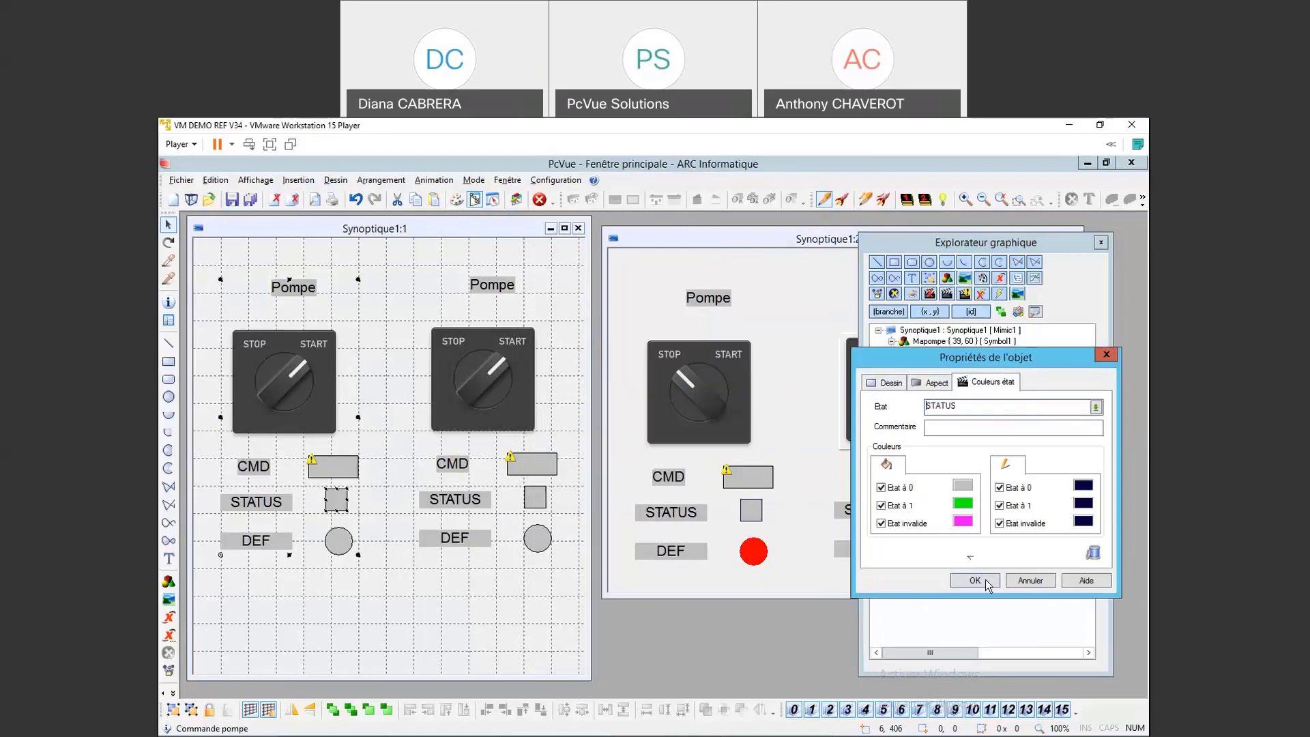
click(986, 579)
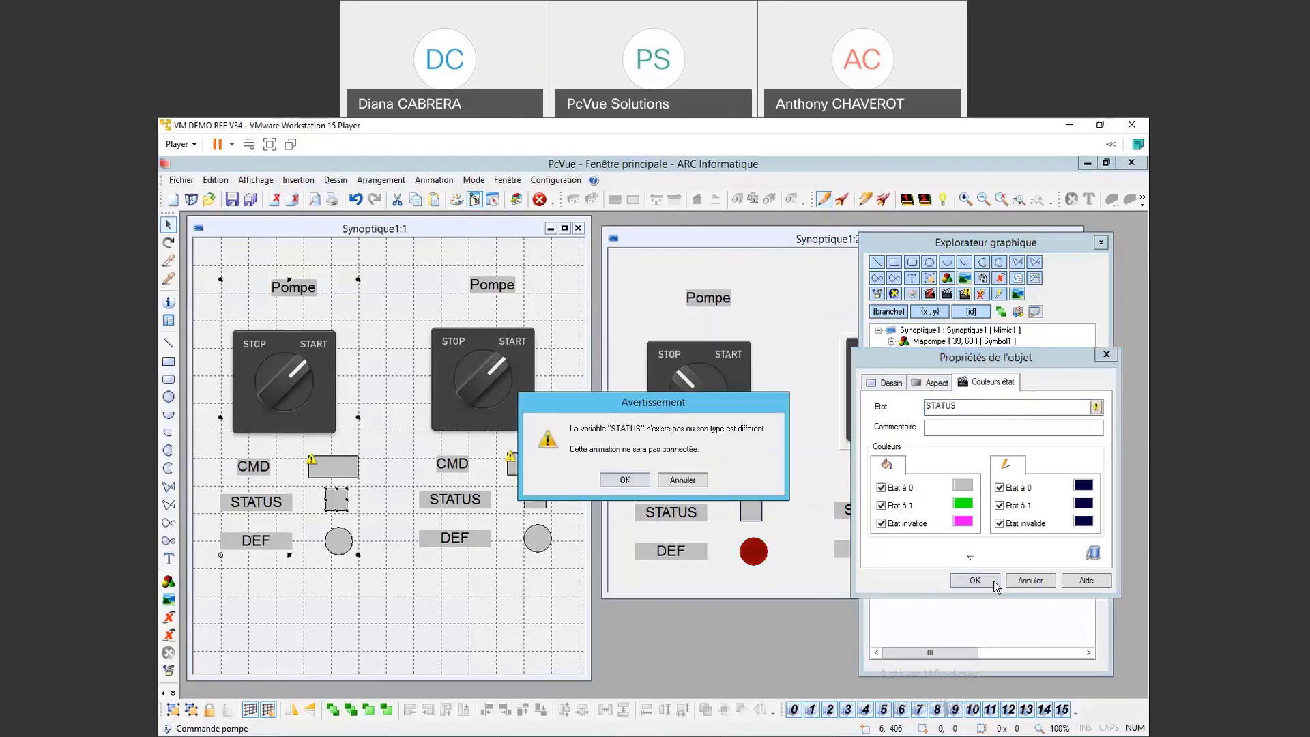
click(634, 480)
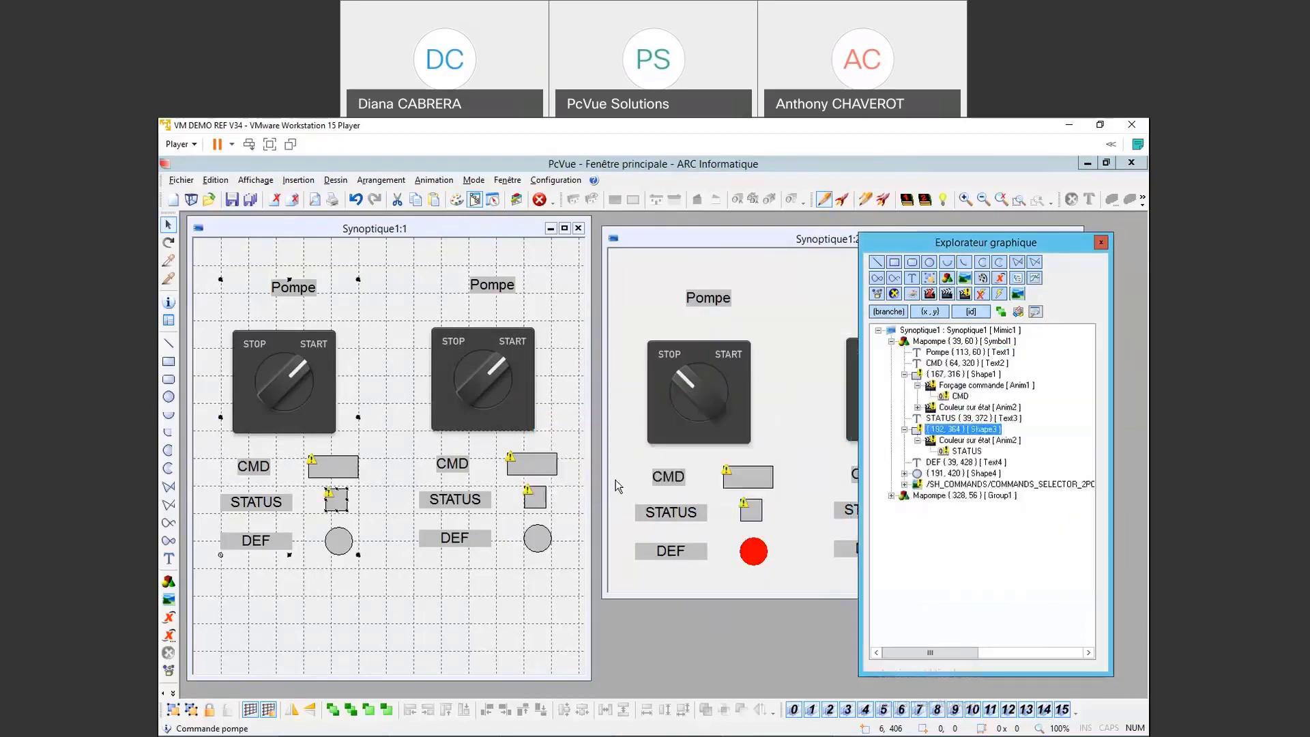
Step: Set the DEF circle's alarm colour variable to DEF, without the Station01.Pompe01 branch, and save it in the Mapompe symbol
click(904, 473)
click(918, 485)
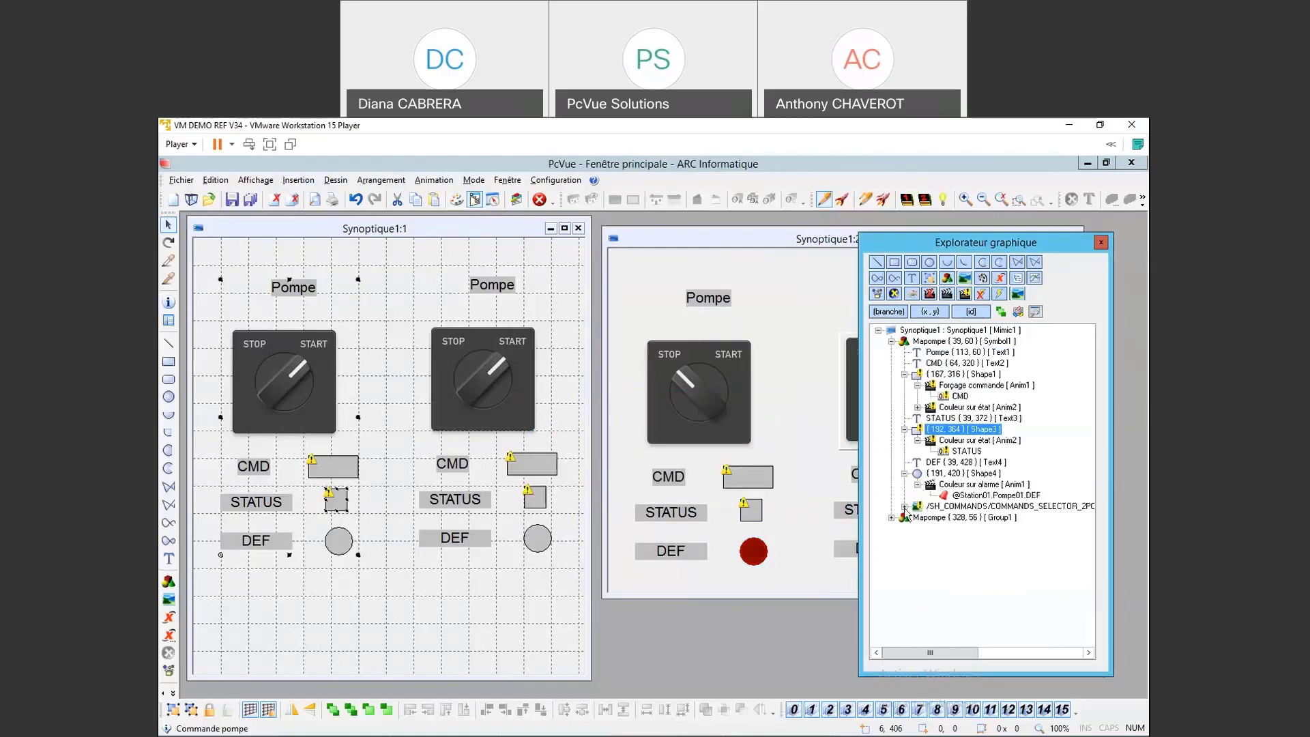
click(905, 506)
click(919, 517)
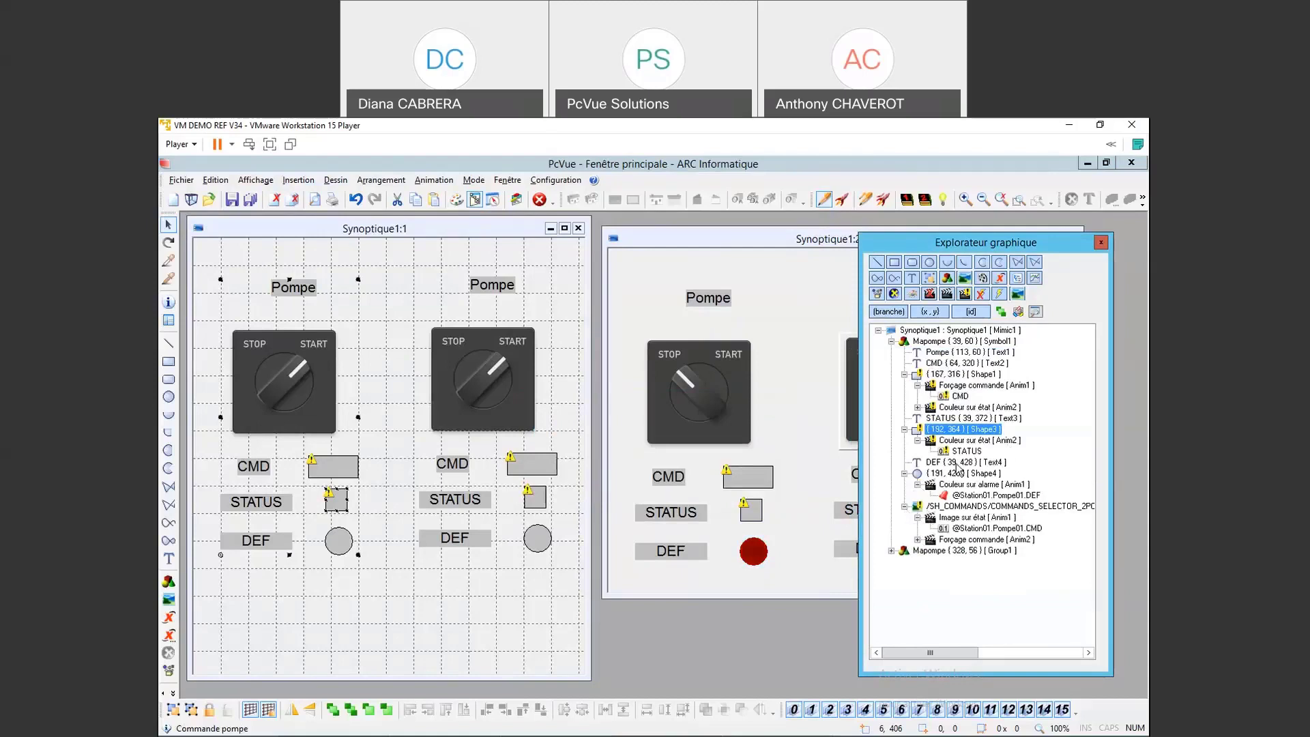
double_click(963, 484)
drag(998, 408, 904, 407)
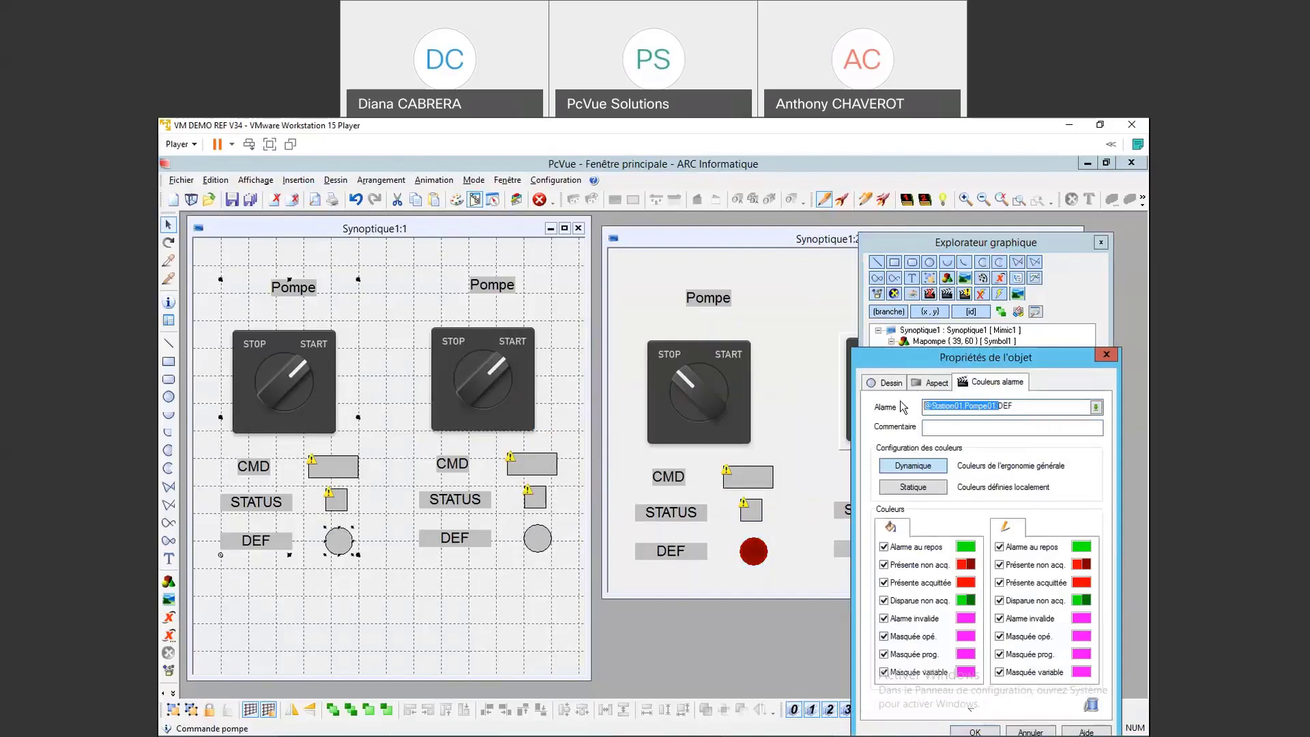
key(BackSpace)
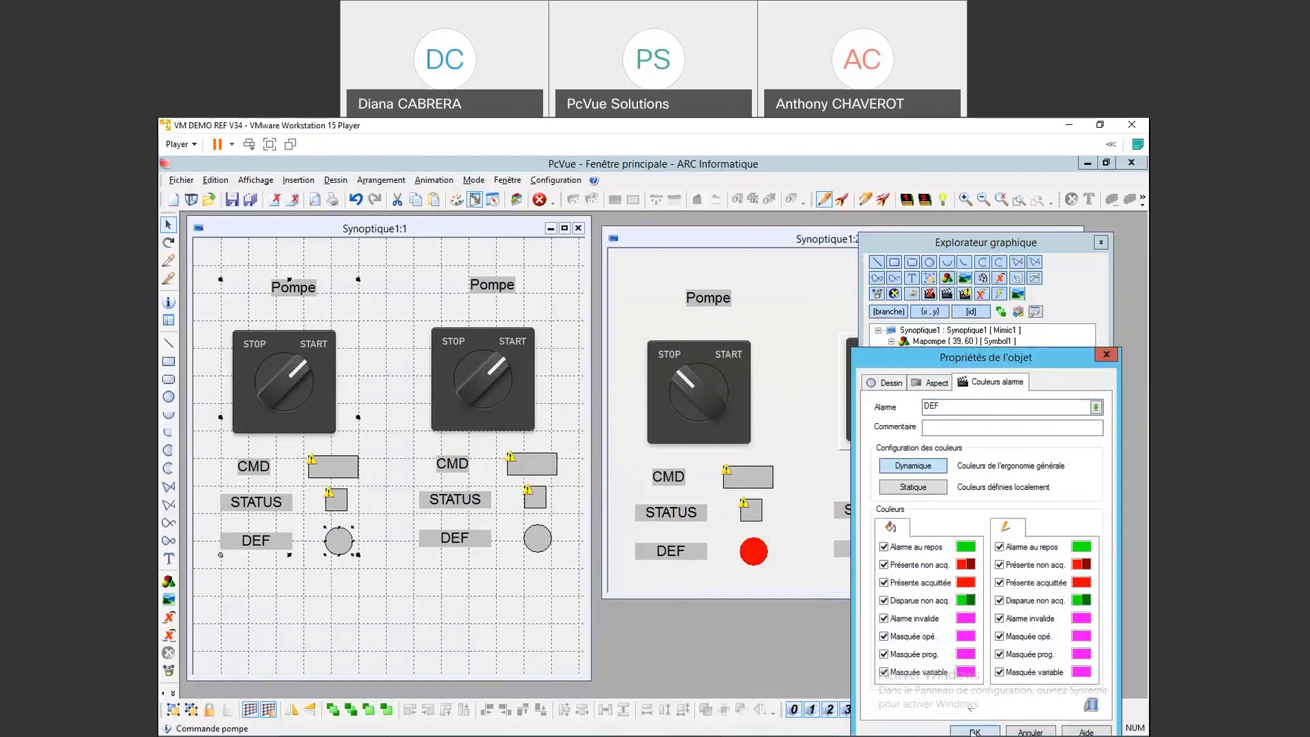
key(Return)
click(629, 482)
click(630, 482)
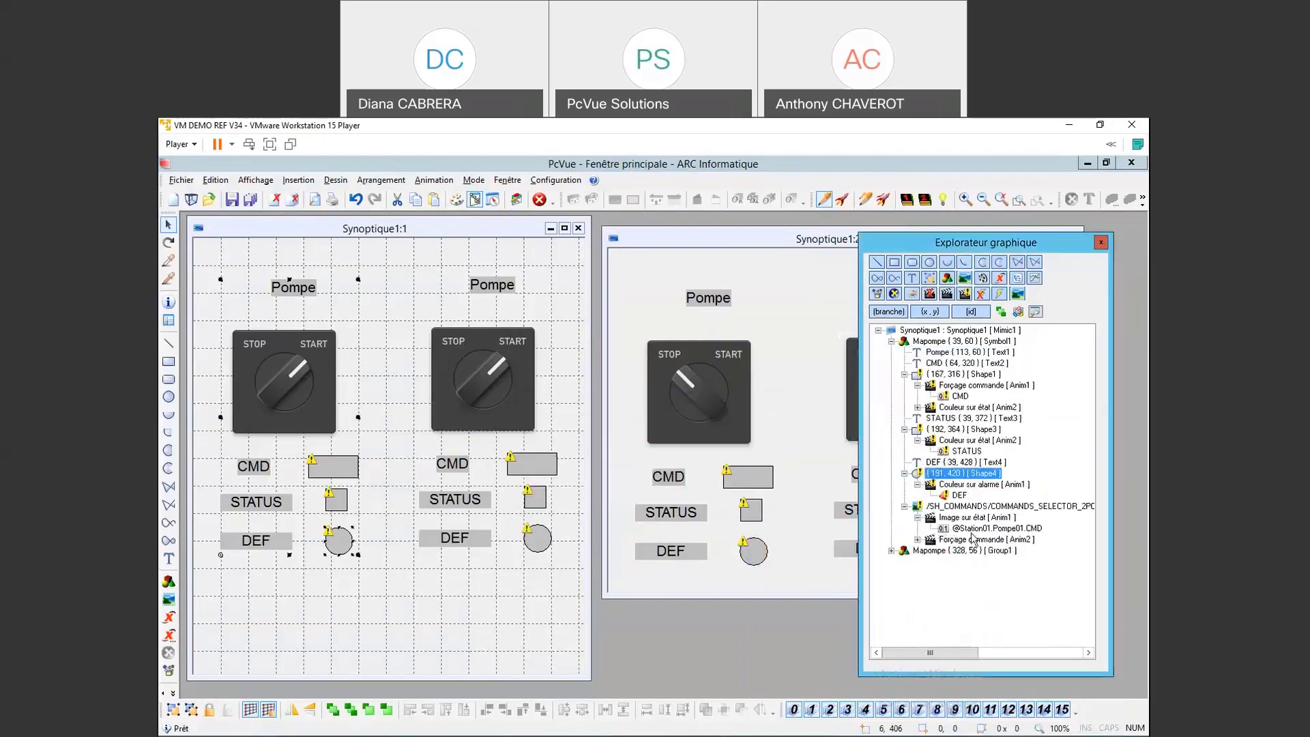
Step: Set the selector image's state image variable to CMD, without the Station01.Pompe01 branch, and accept it as unconnected
double_click(960, 509)
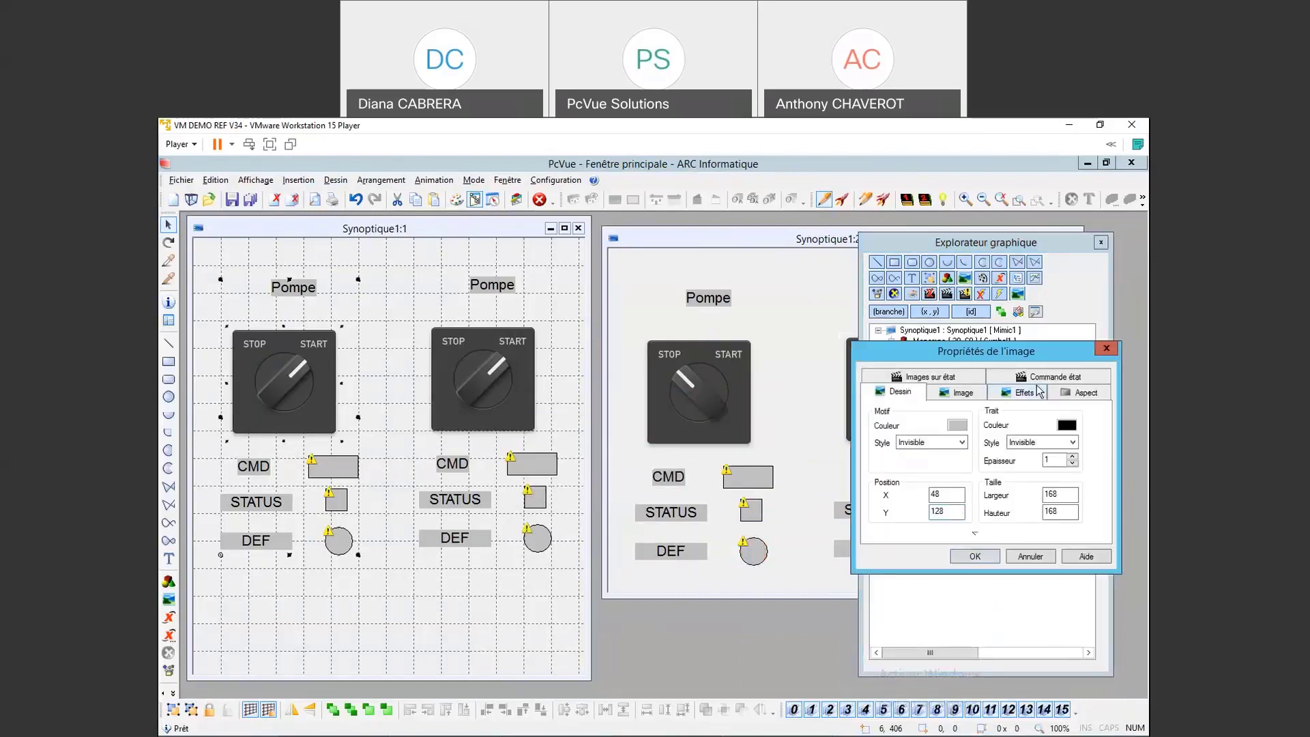
click(931, 376)
click(990, 416)
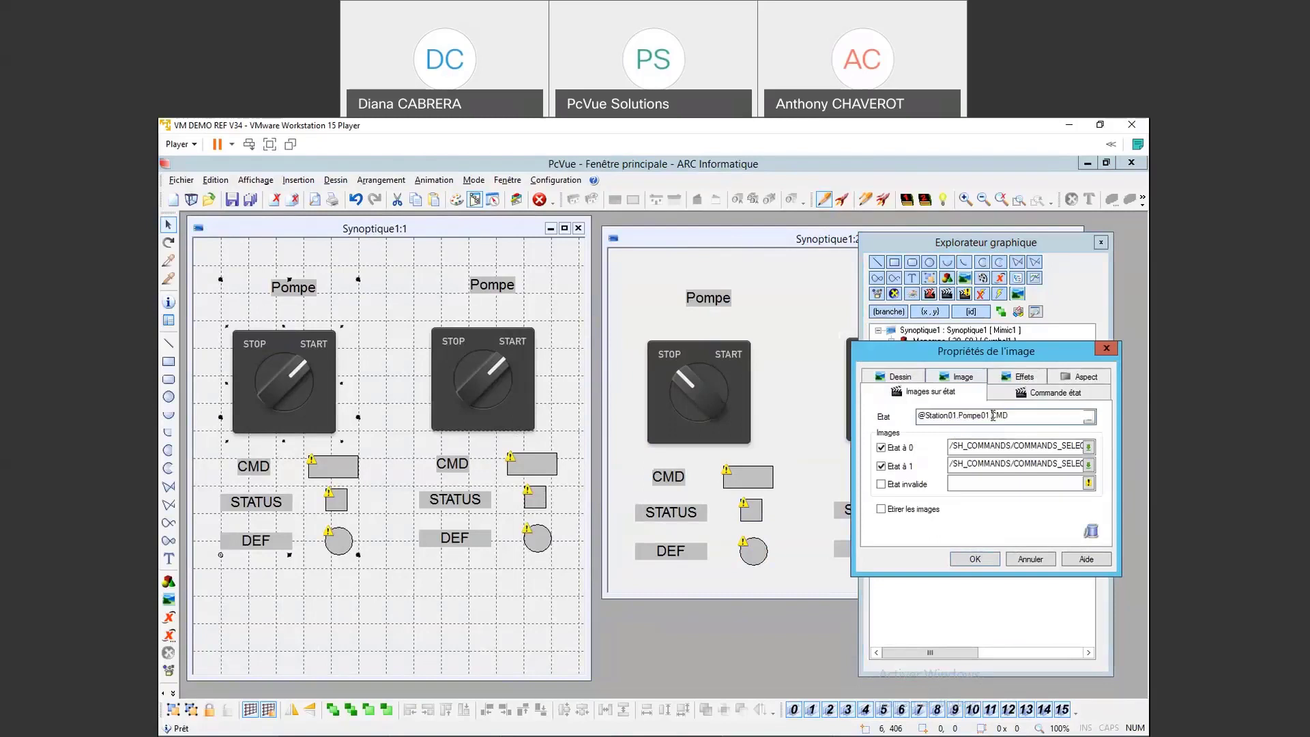
key(shift+Home)
key(BackSpace)
click(1084, 394)
click(615, 484)
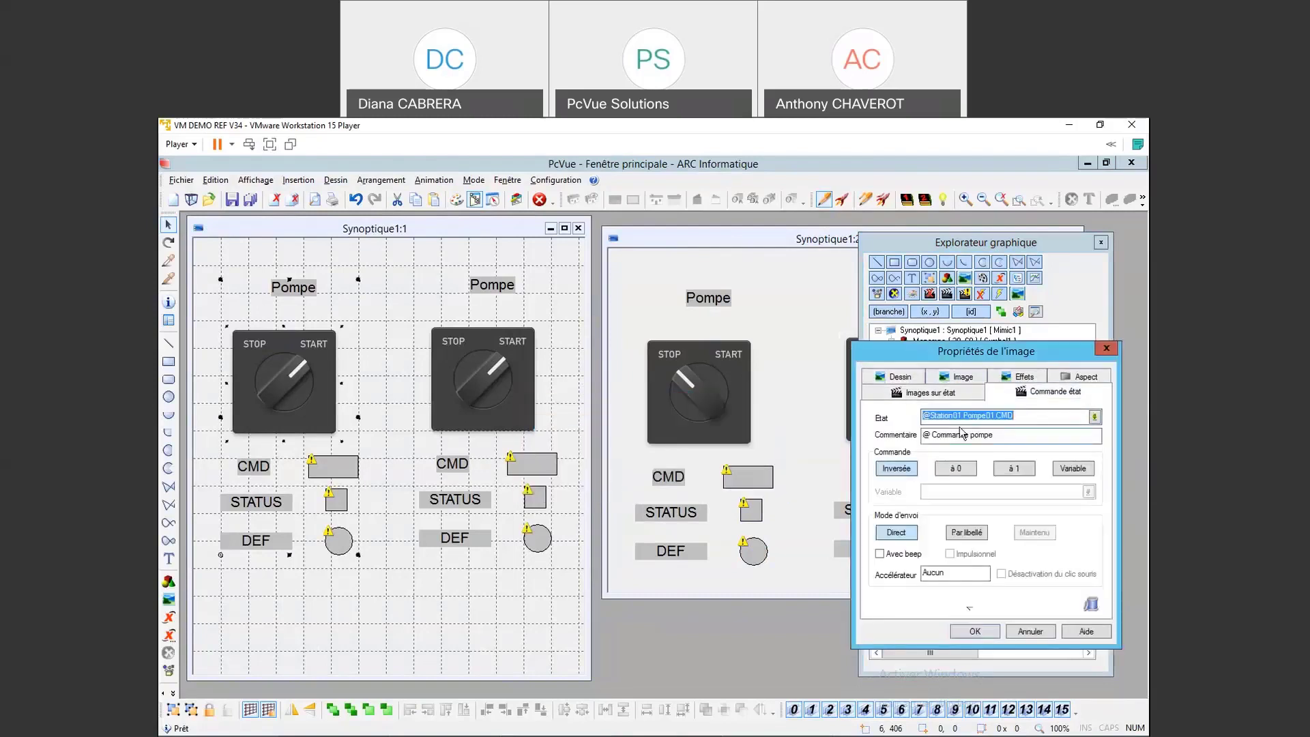
Step: Set the selector image's state command variable to Pompe01.CMD, and save the change to the Mapompe symbol
drag(964, 416, 871, 416)
key(BackSpace)
click(980, 632)
click(647, 482)
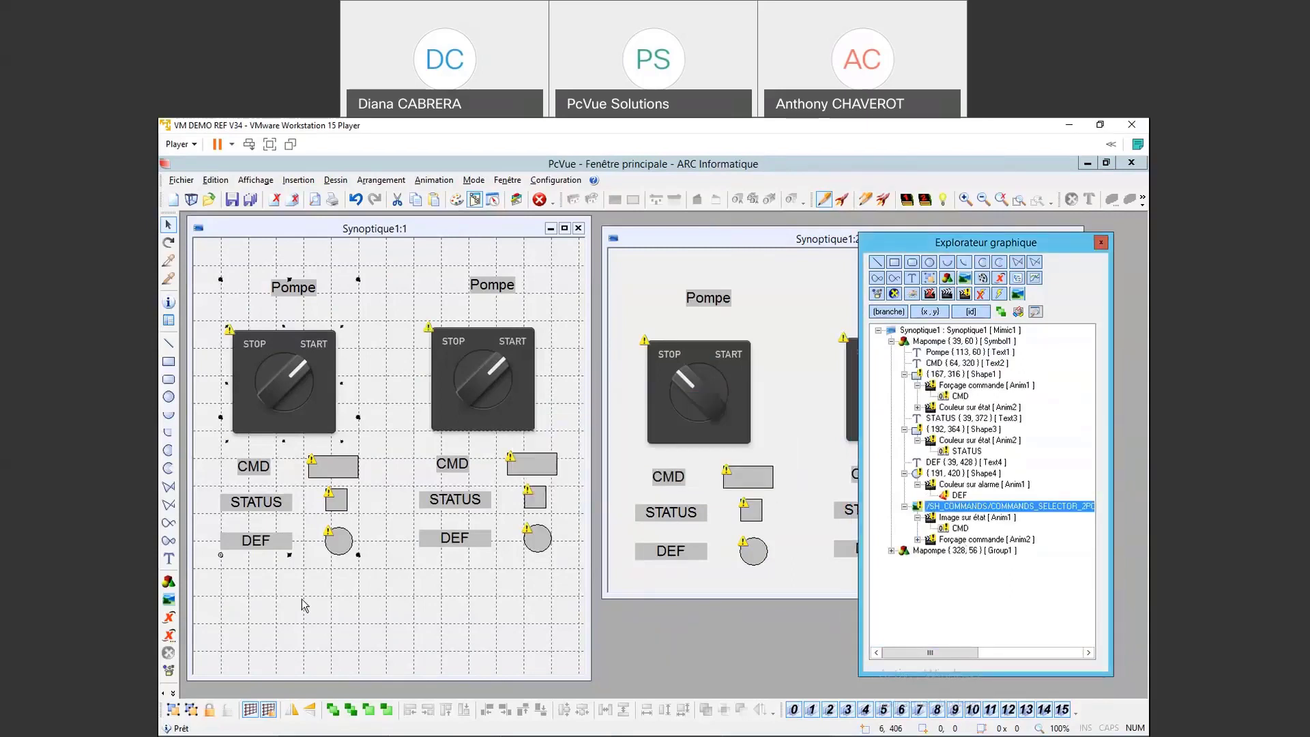
Step: Delete the second Mapompe pump from the mimic
click(471, 385)
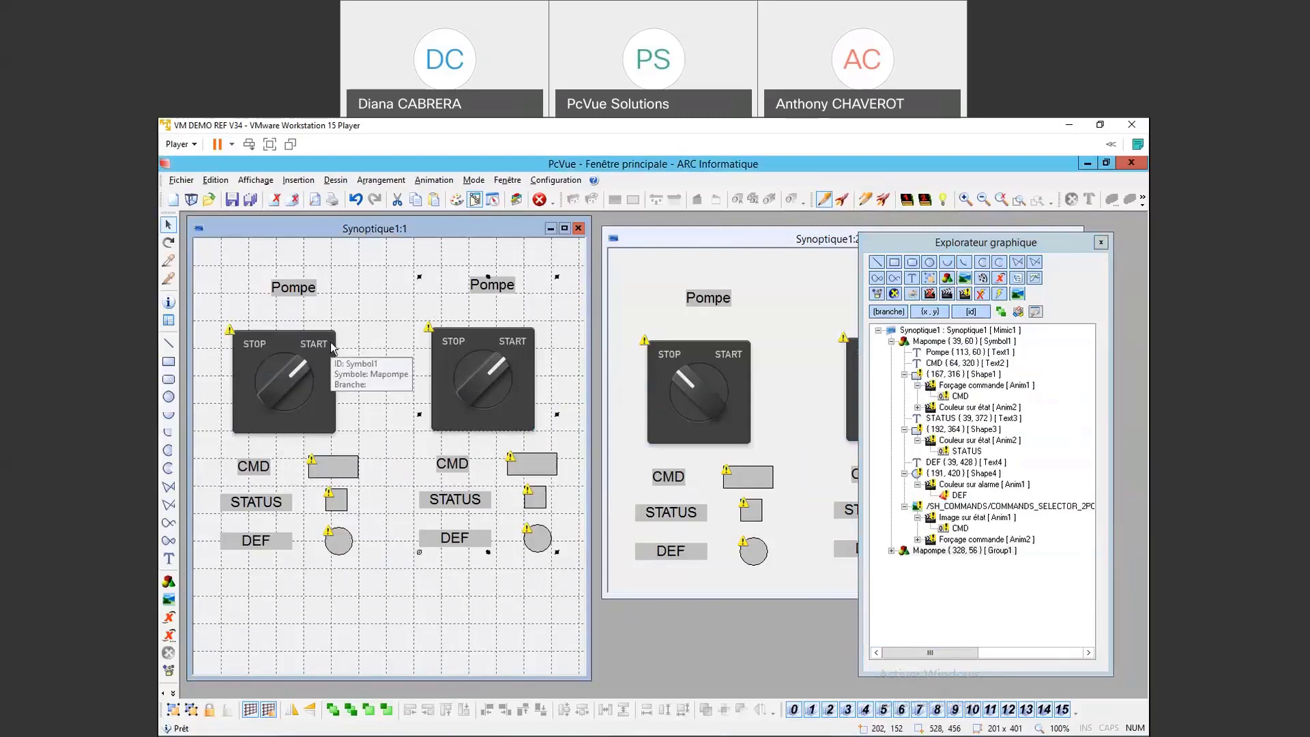
click(470, 343)
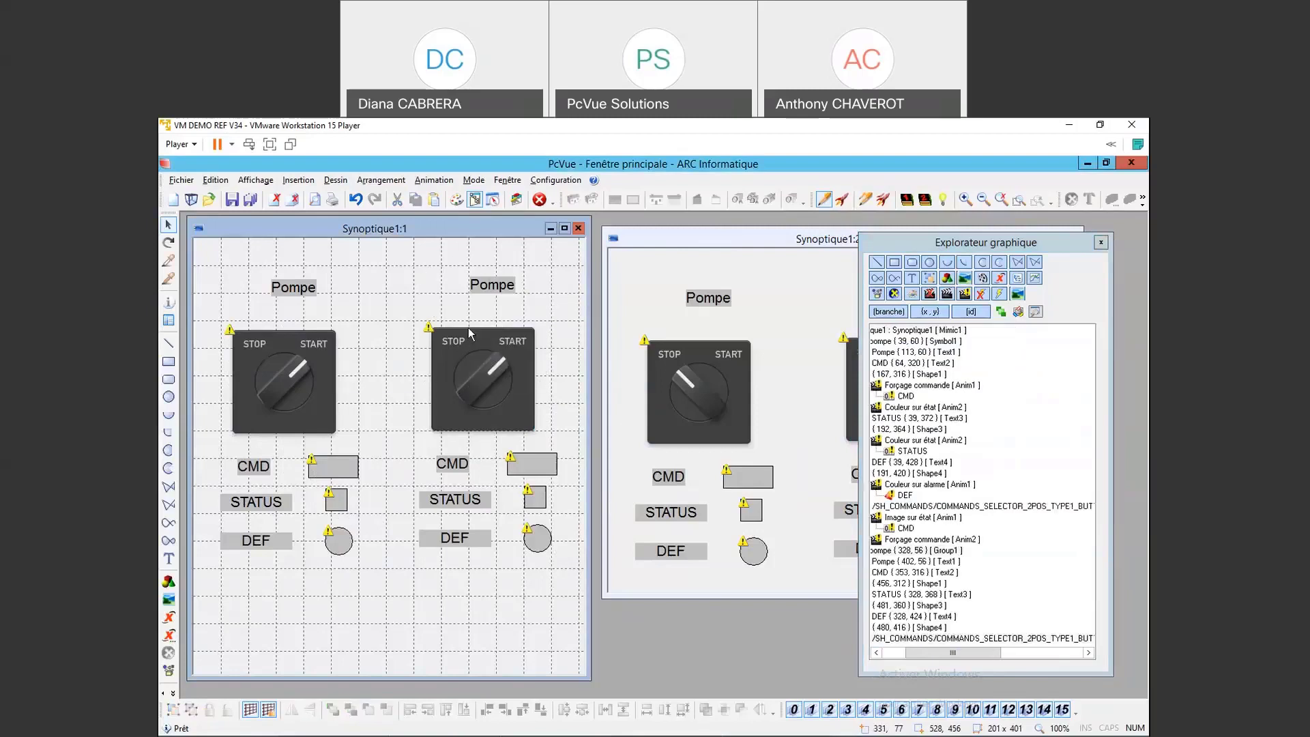
click(470, 335)
key(Delete)
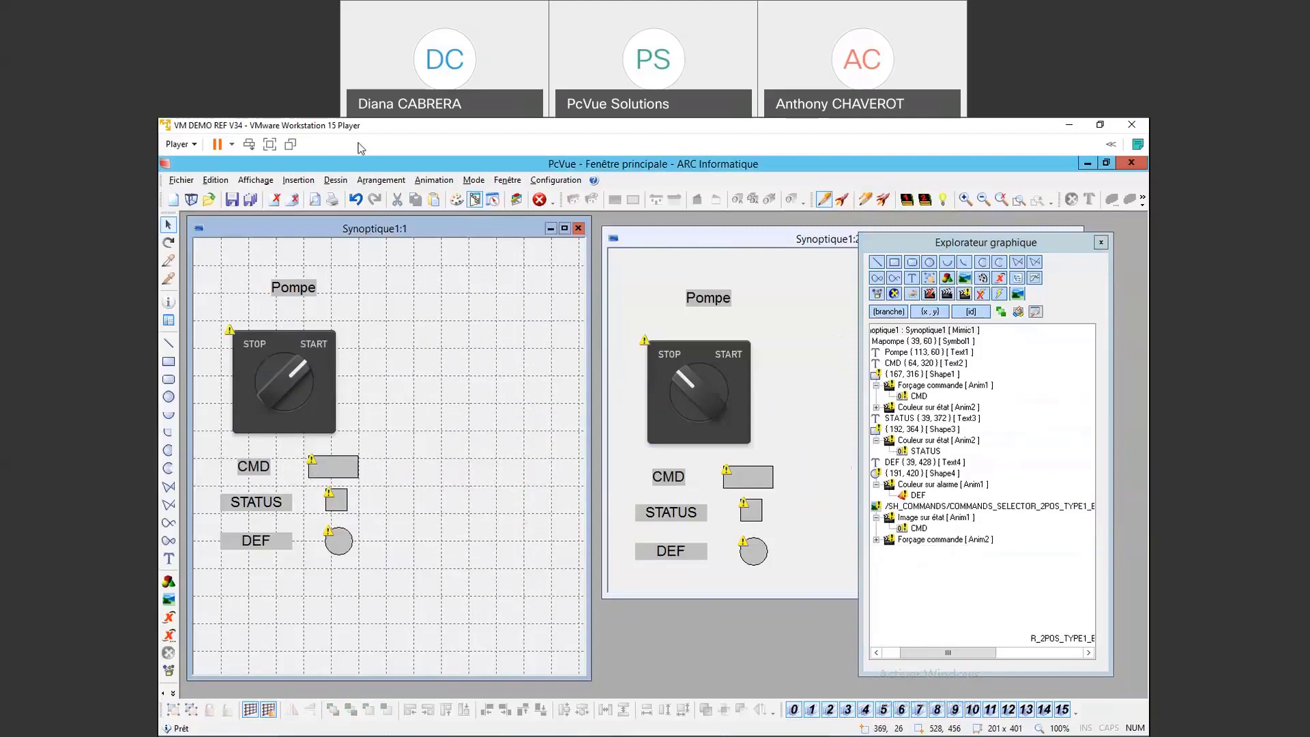
Step: Insert the local Mapompe symbol with branch Station01.Pompe02 and place it beside the first pump
click(298, 179)
click(308, 197)
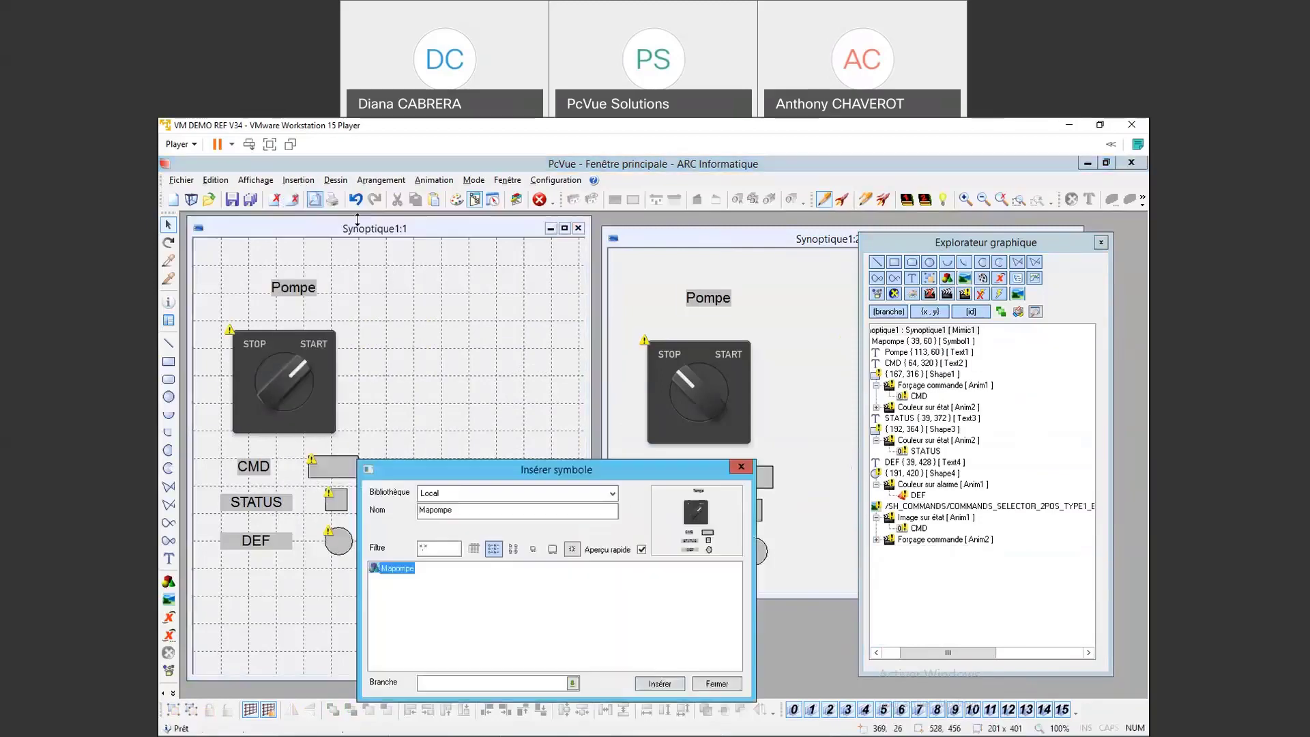
drag(465, 473, 501, 278)
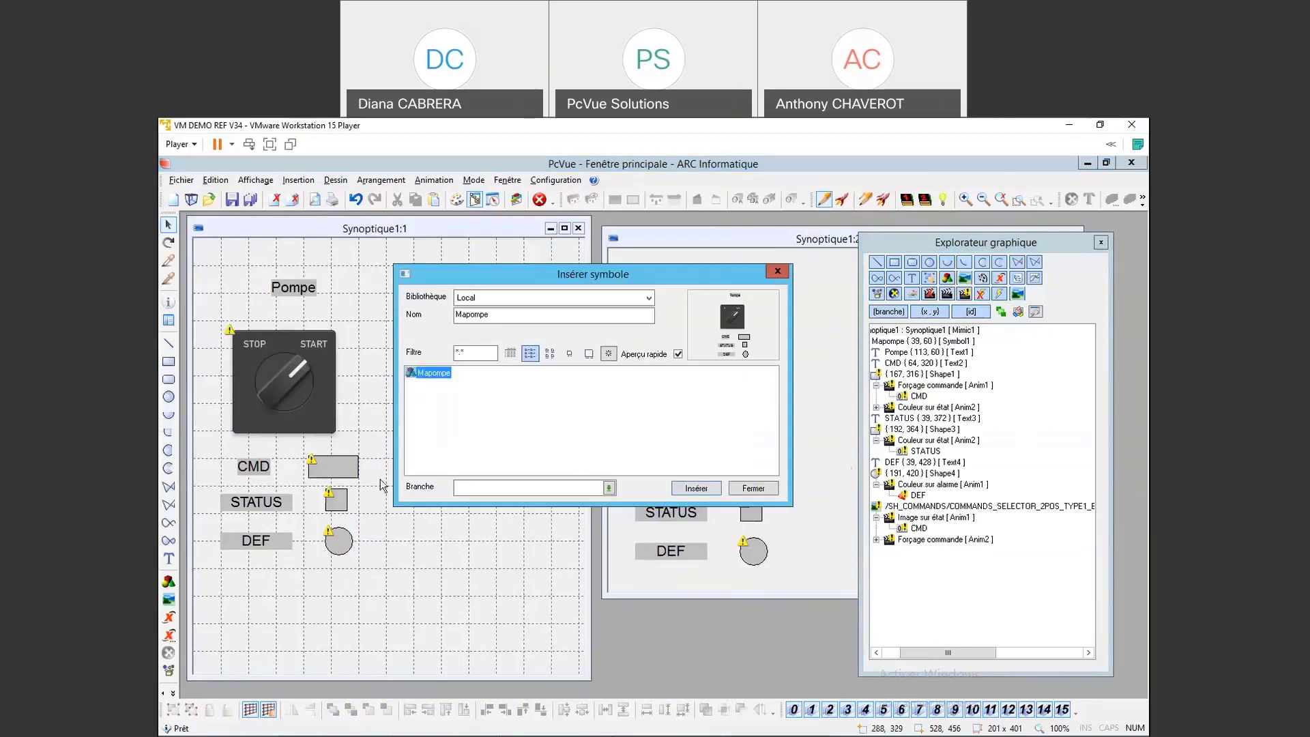
click(609, 487)
click(500, 290)
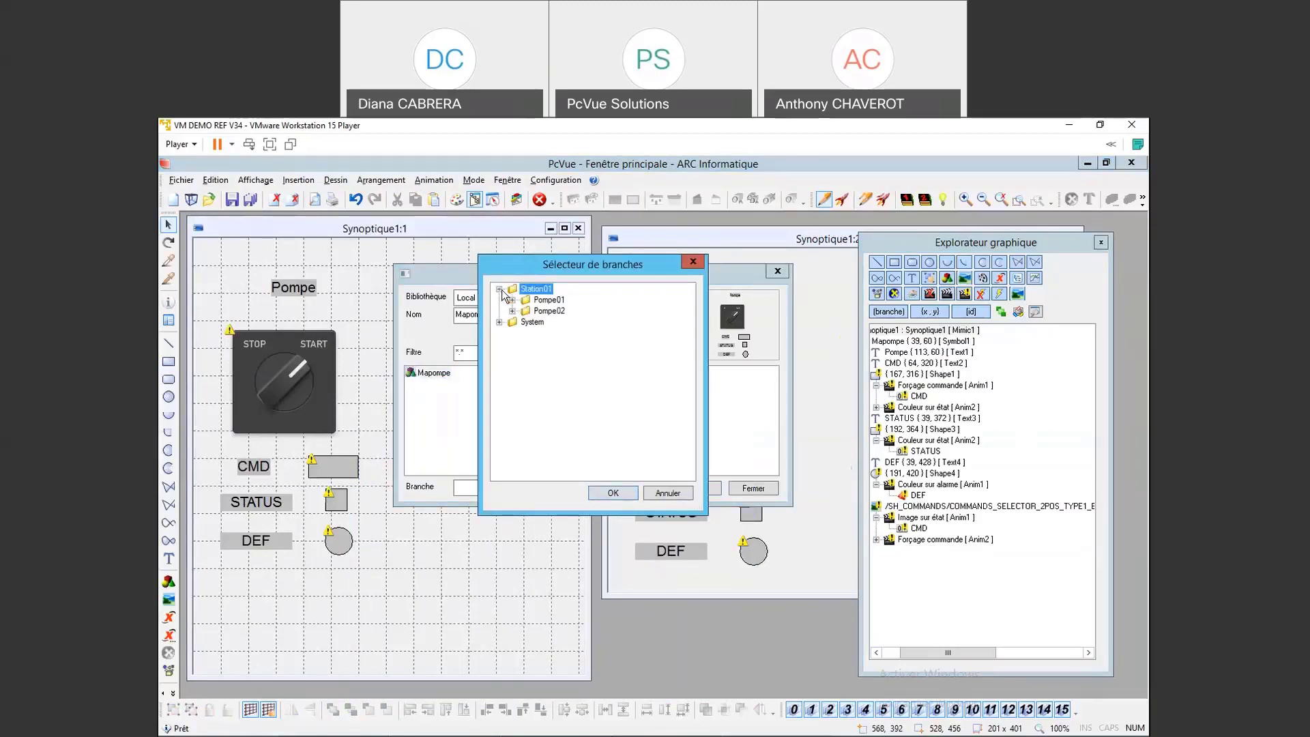
click(554, 311)
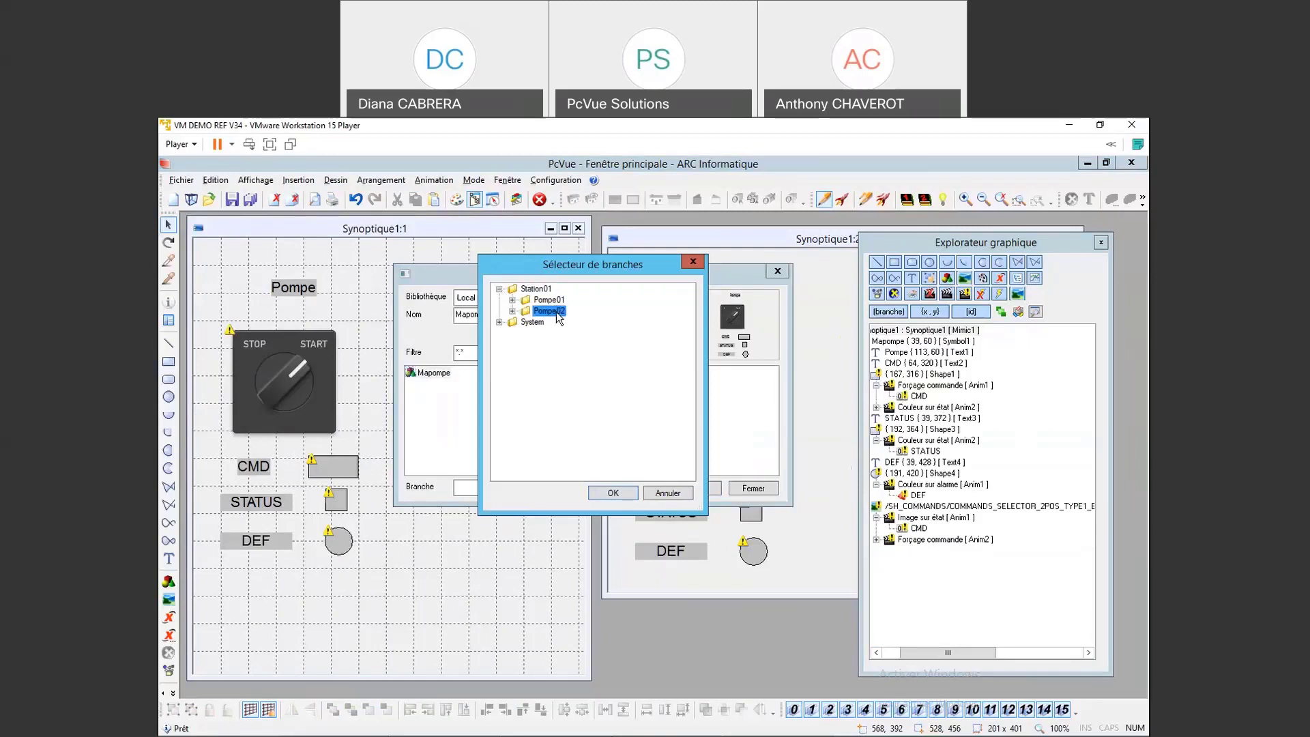
click(612, 493)
click(690, 489)
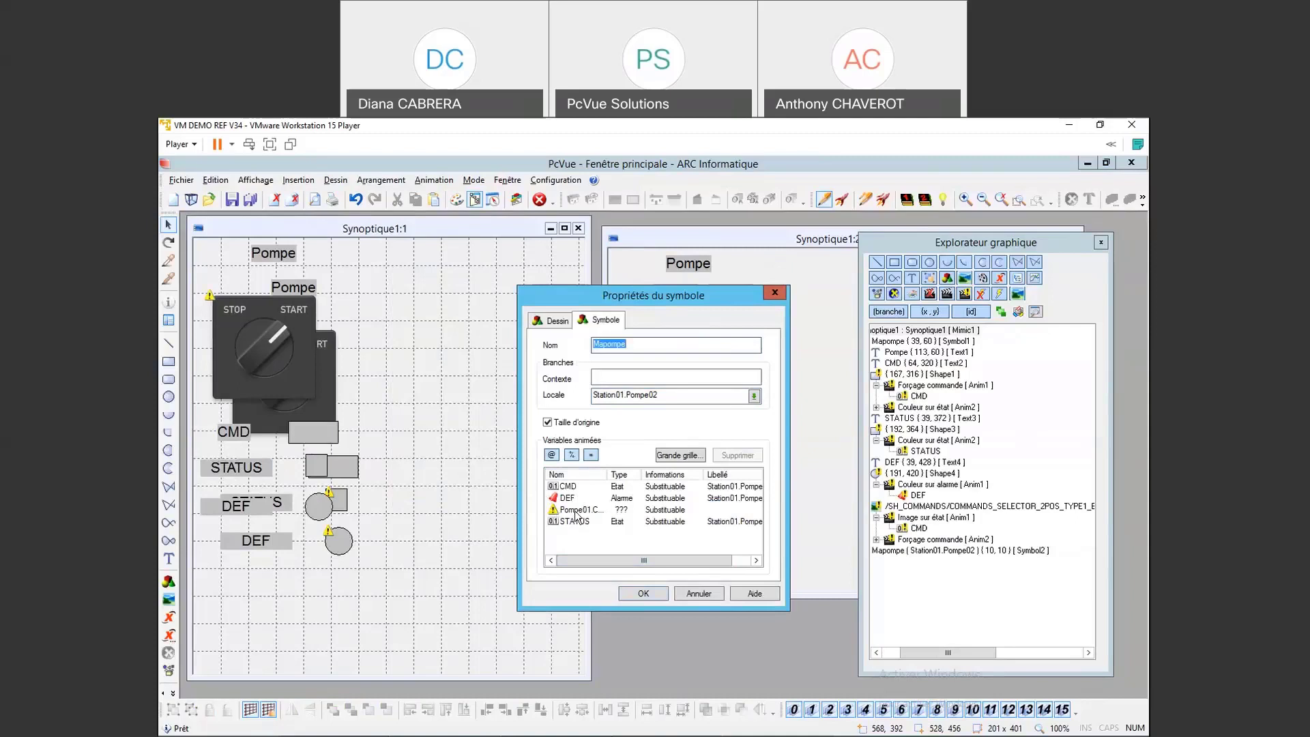
click(642, 598)
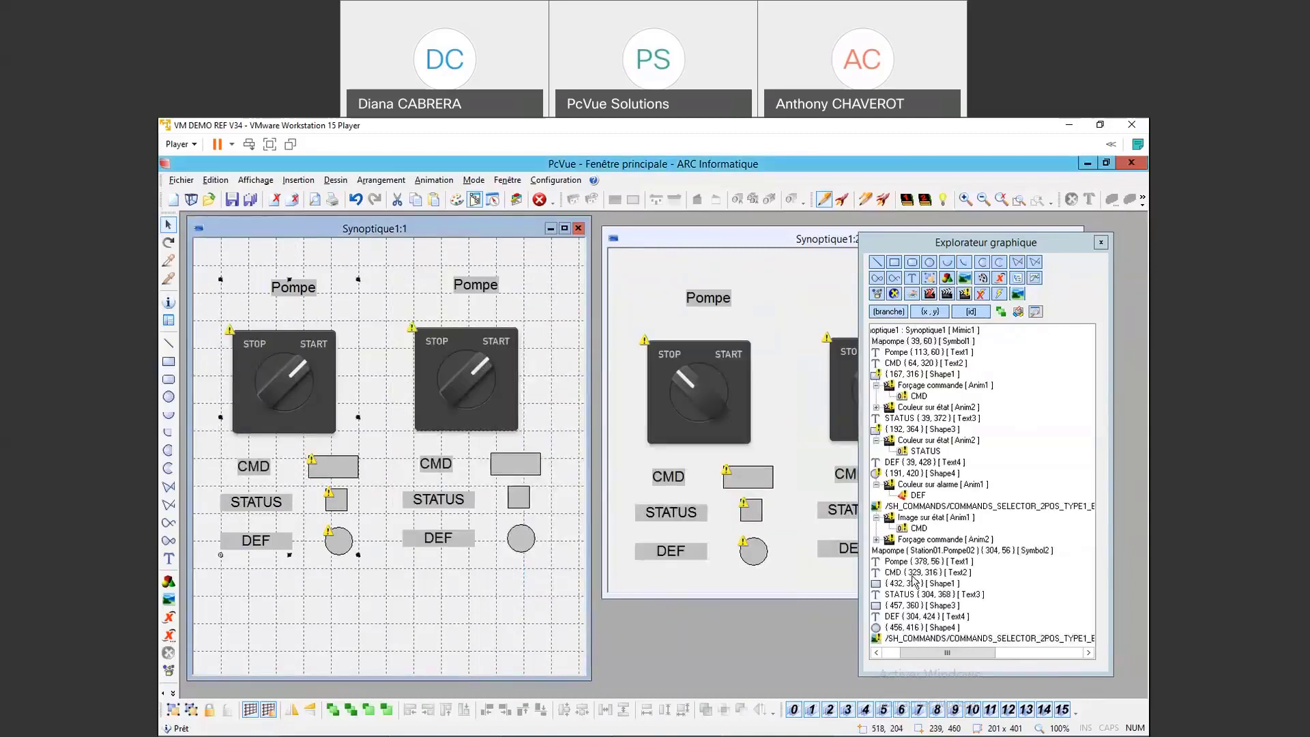
Step: Set the state command variable of the Station01.Pompe02 selector image to CMD, without the Pompe01 branch, and save the Mapompe symbol
drag(931, 652, 925, 667)
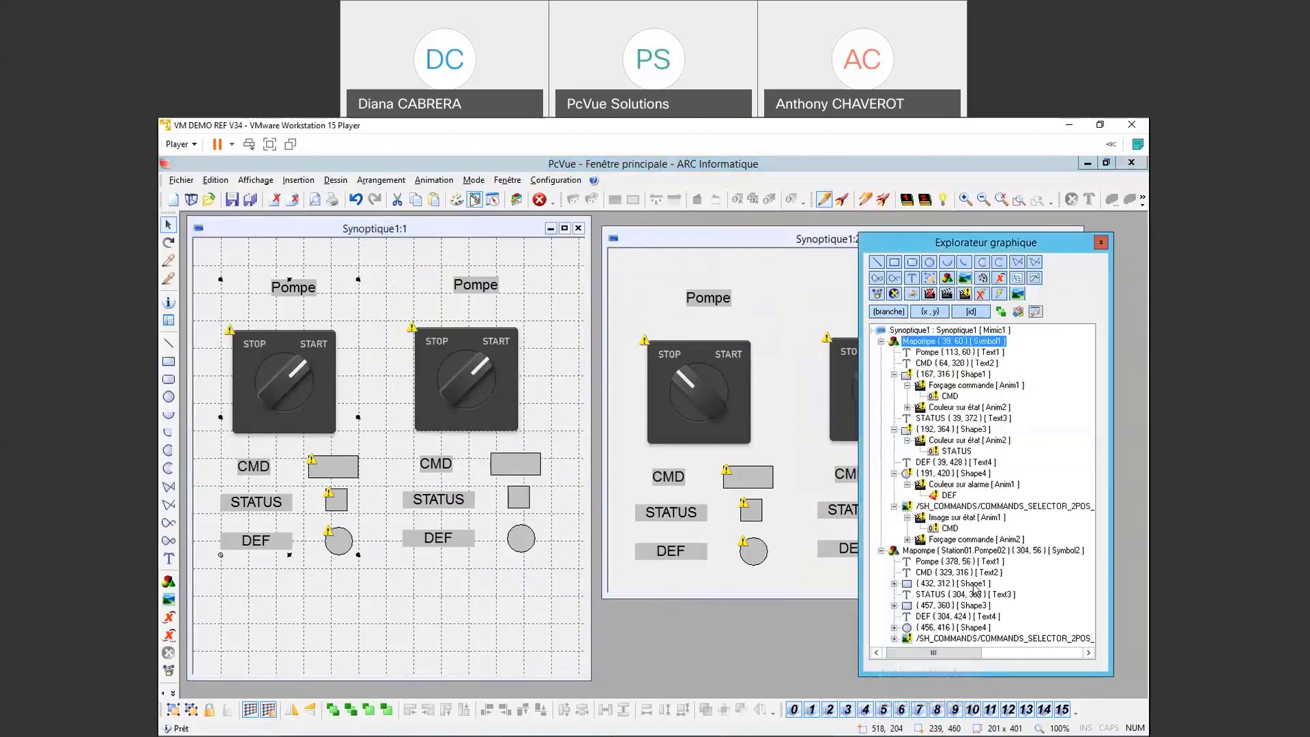
click(904, 638)
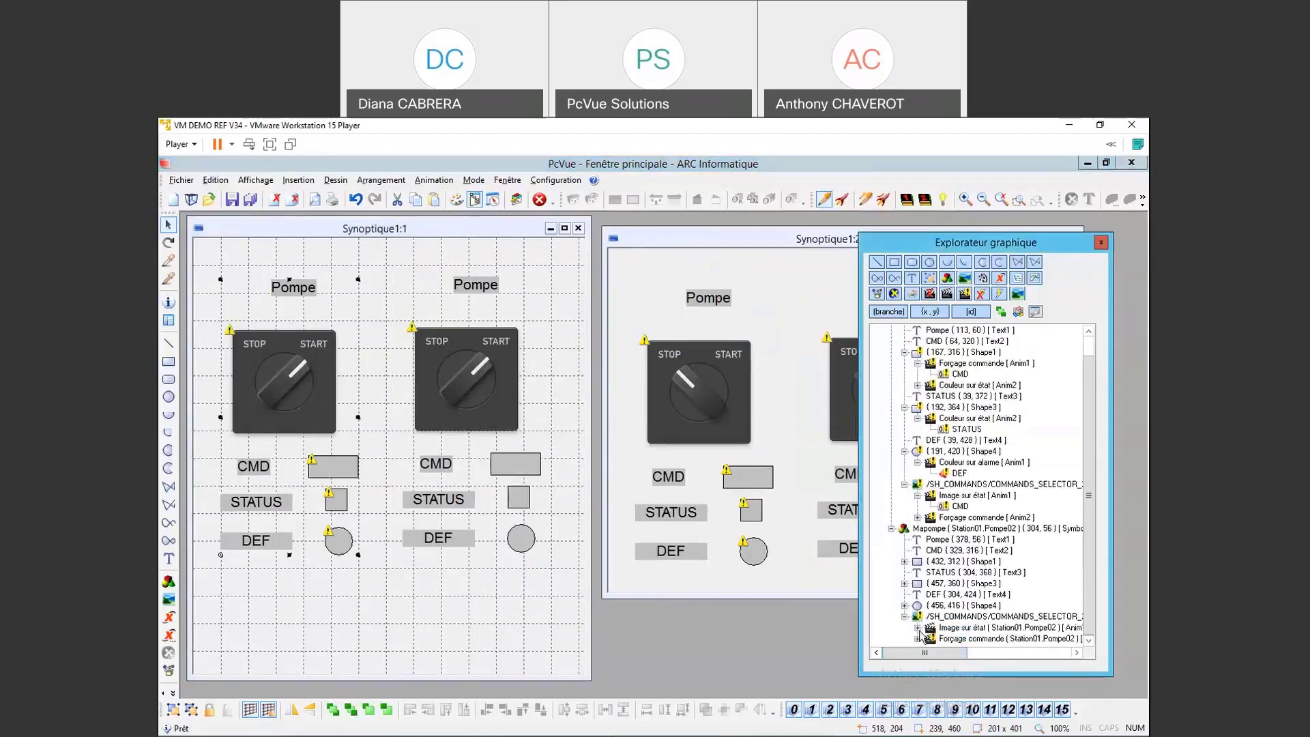
double_click(978, 630)
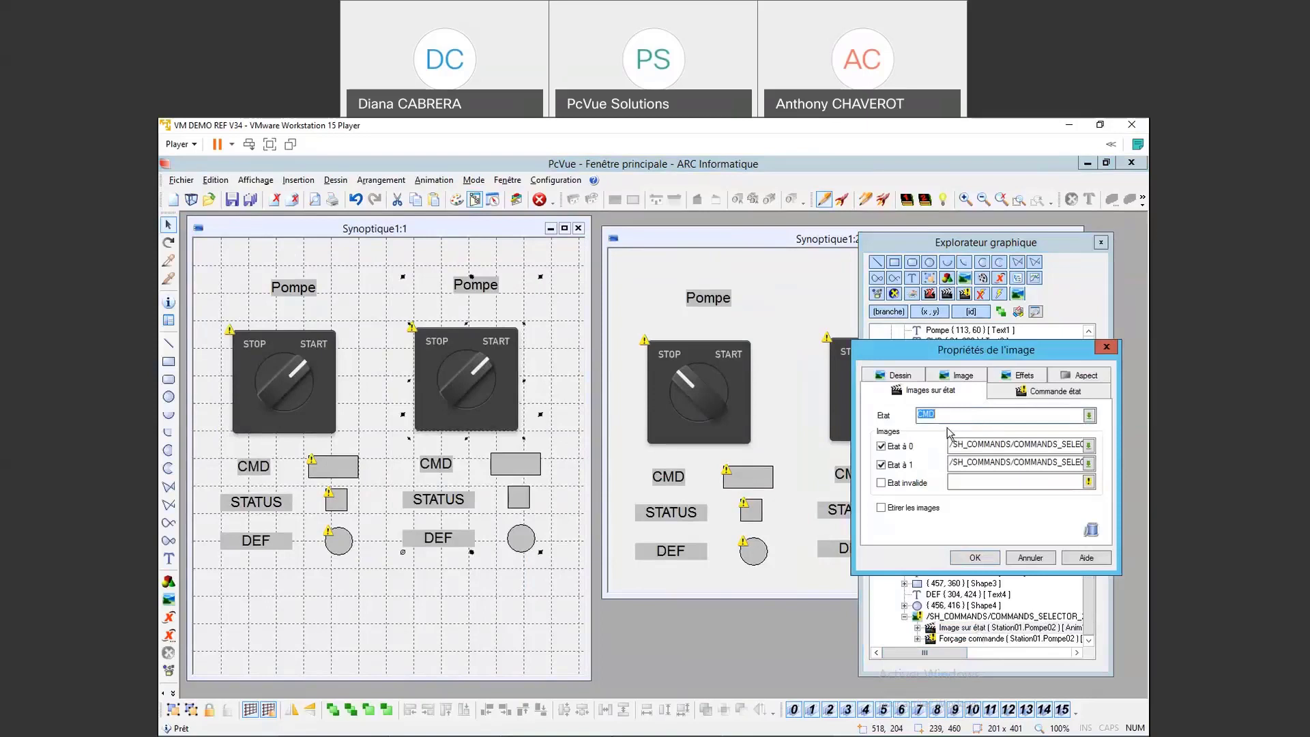
click(1020, 395)
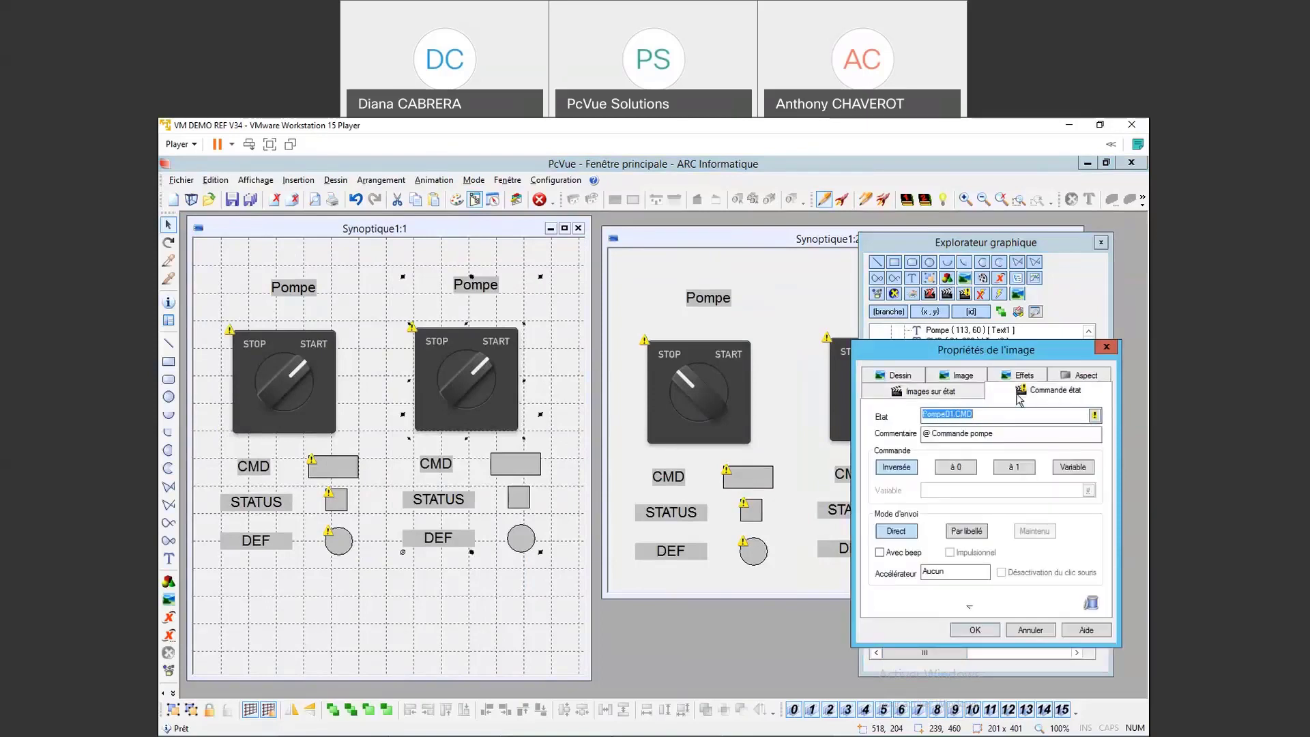
click(956, 415)
key(BackSpace)
key(BackSpace)
key(BackSpace)
key(BackSpace)
key(BackSpace)
key(BackSpace)
key(BackSpace)
key(BackSpace)
click(978, 632)
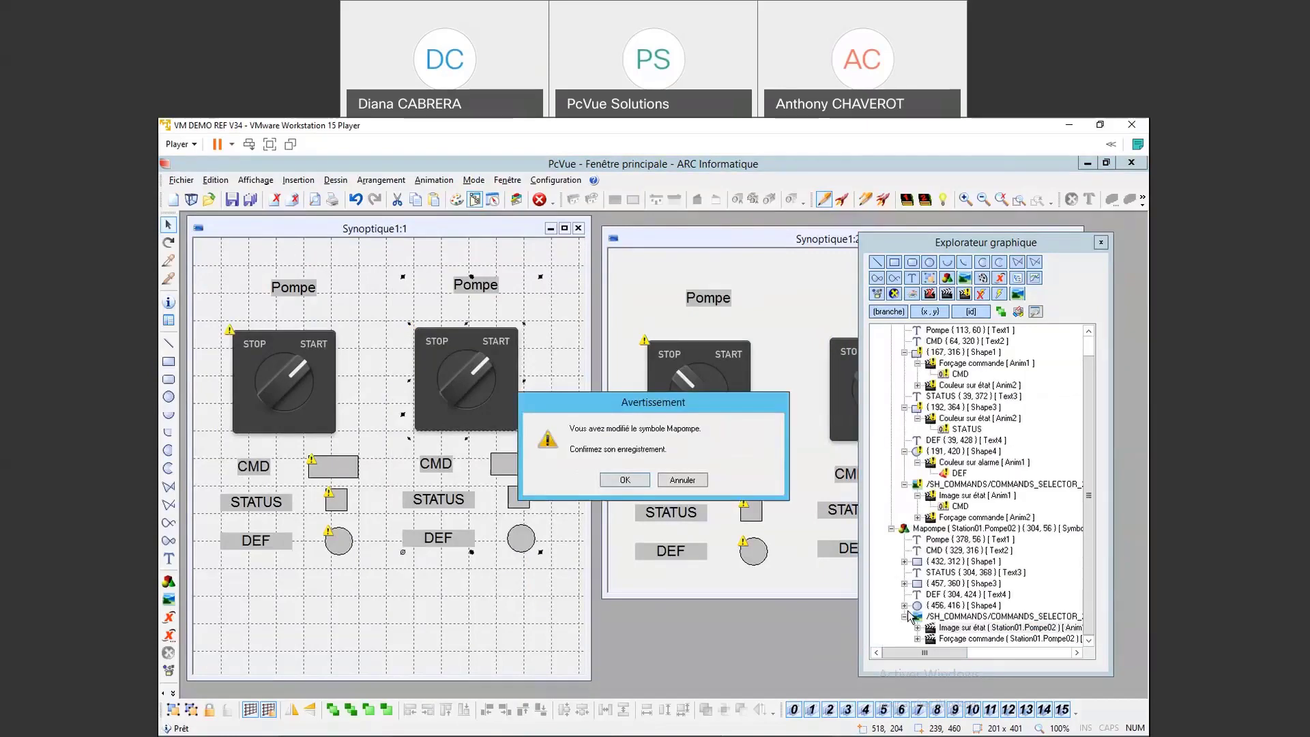
click(634, 480)
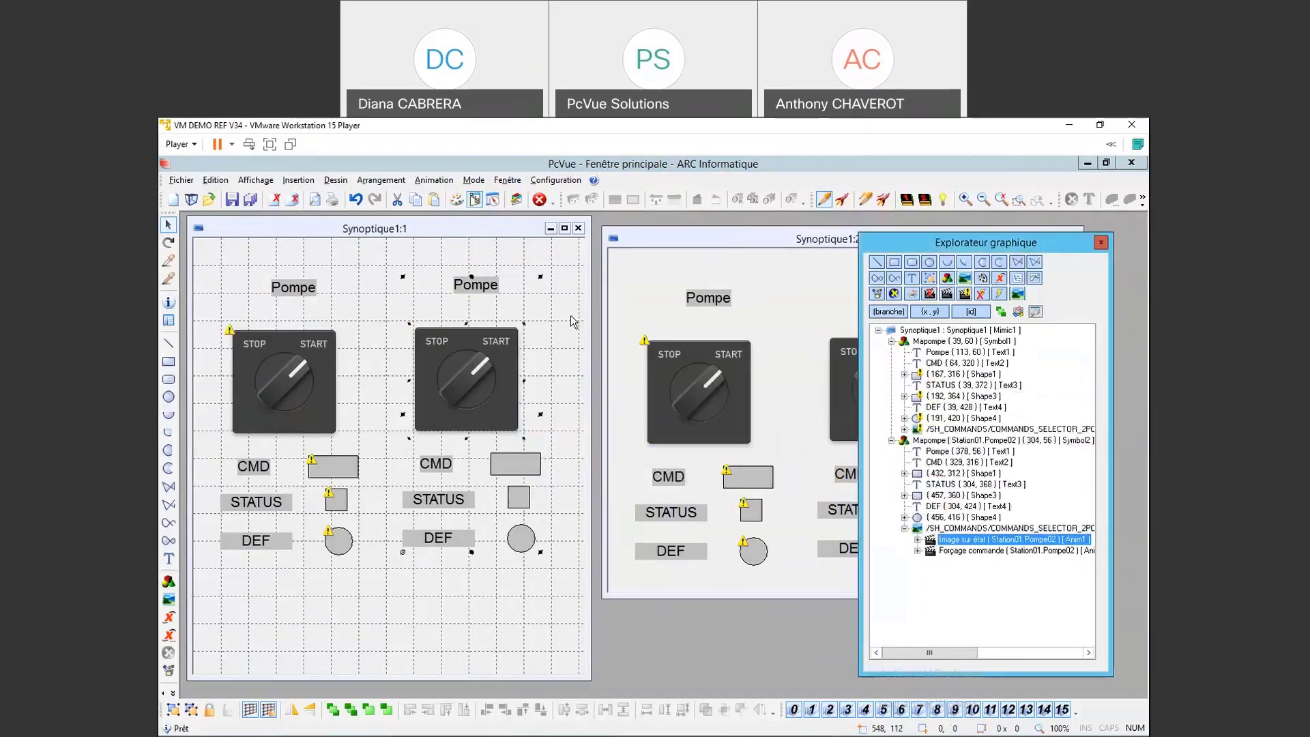
Step: Move the graphic explorer clear of the Synoptique1:2 view and test the second pump's command there
drag(876, 243, 1049, 245)
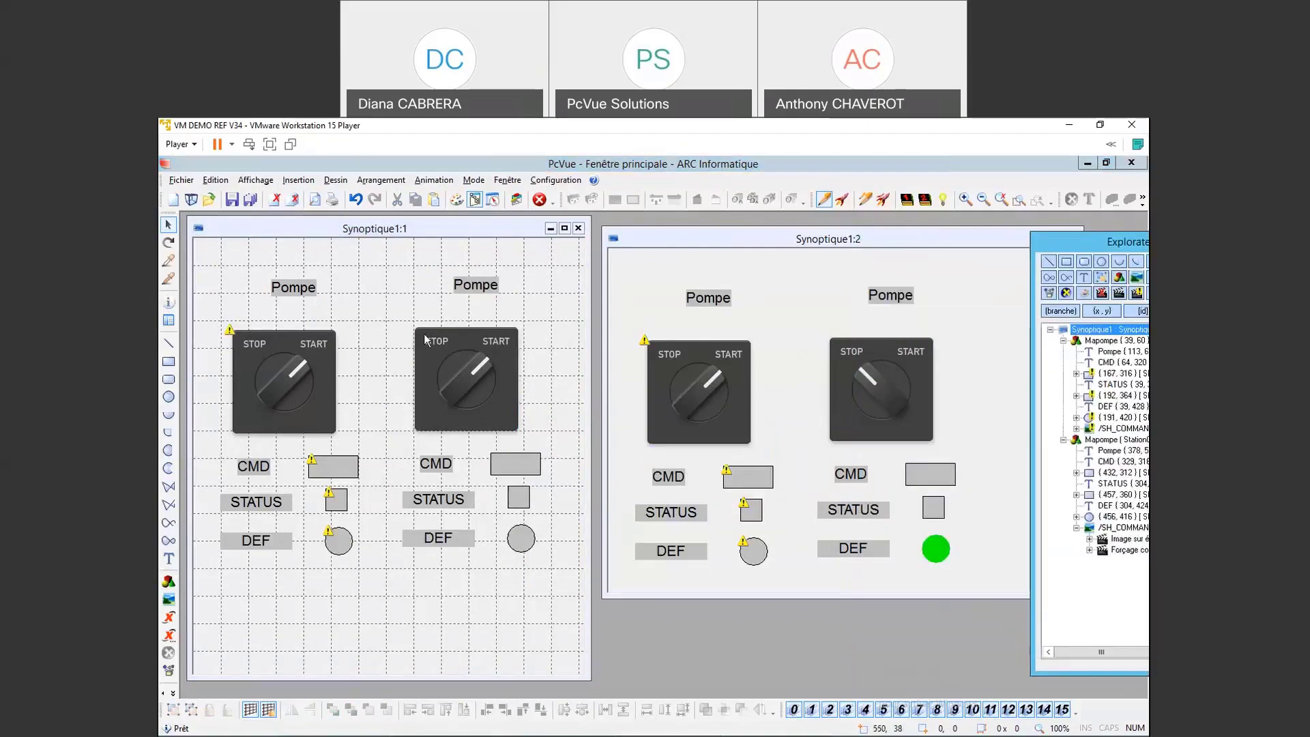
click(484, 367)
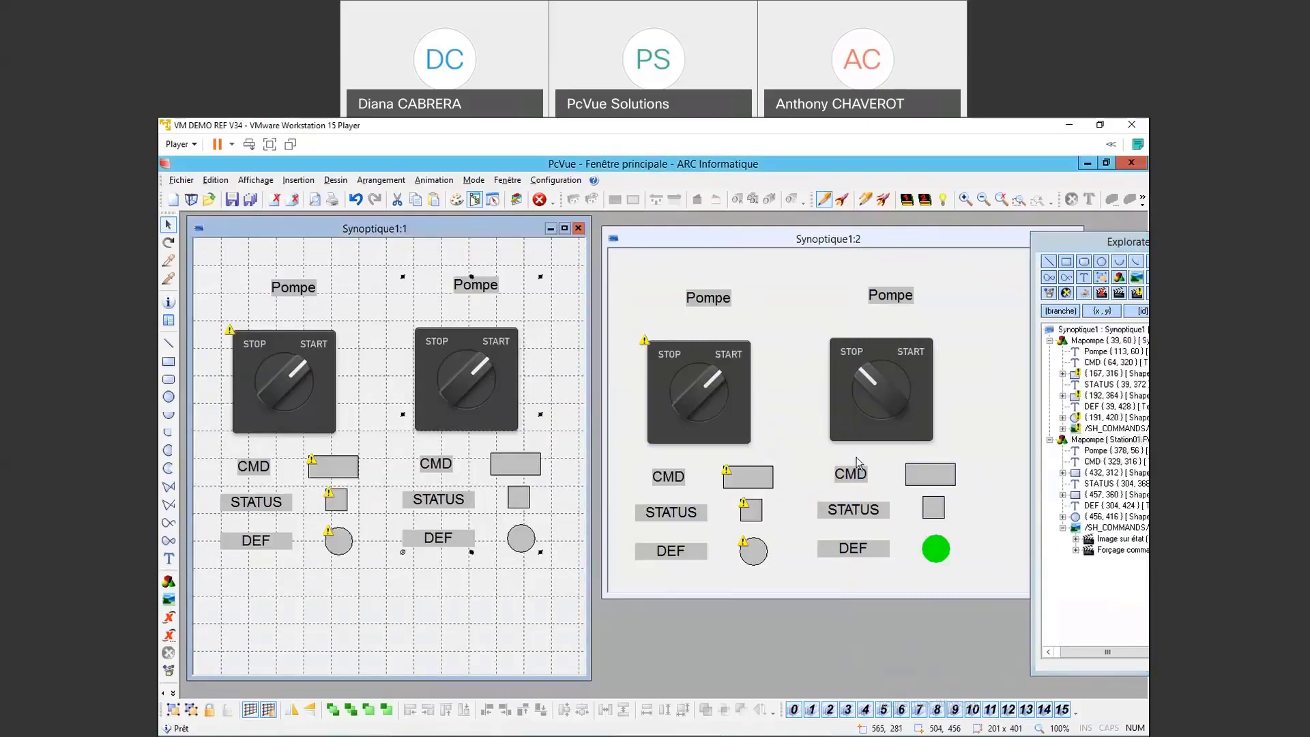
click(918, 474)
click(849, 383)
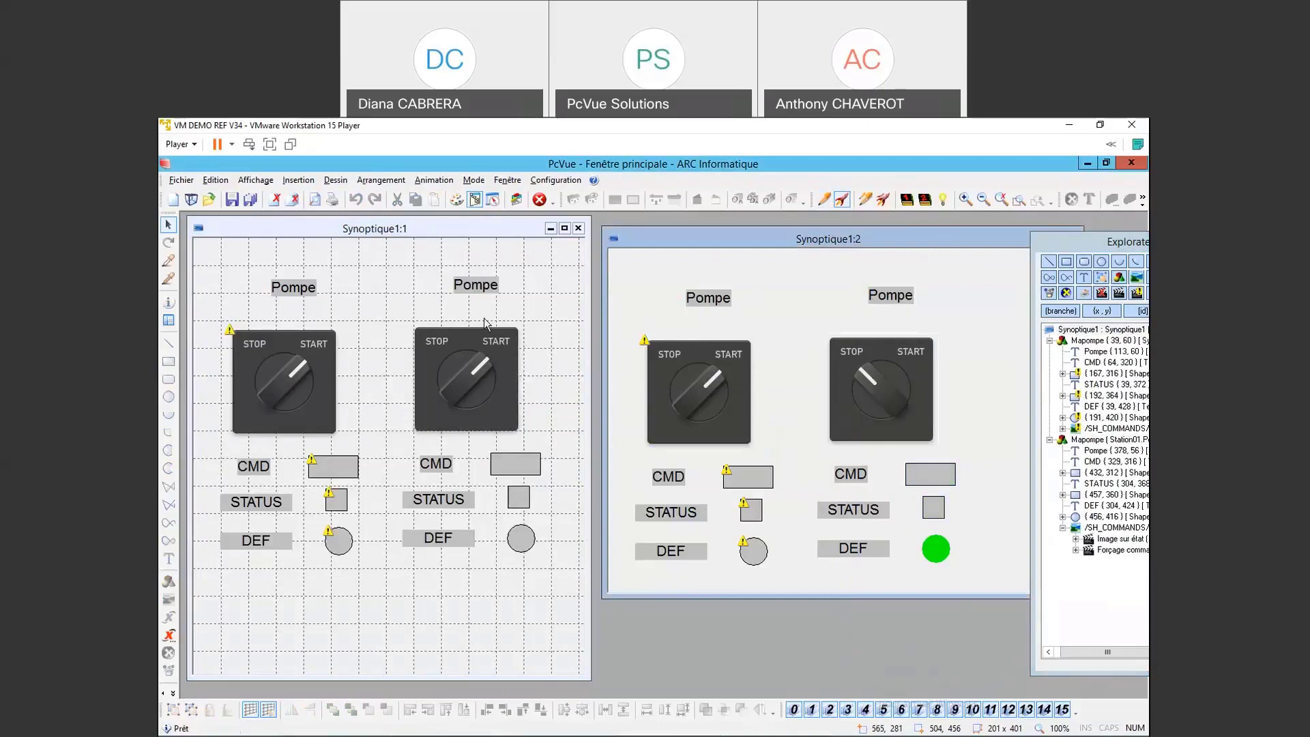
Step: Set the first Mapompe symbol's local branch to Station01.Pompe01
double_click(295, 360)
click(608, 376)
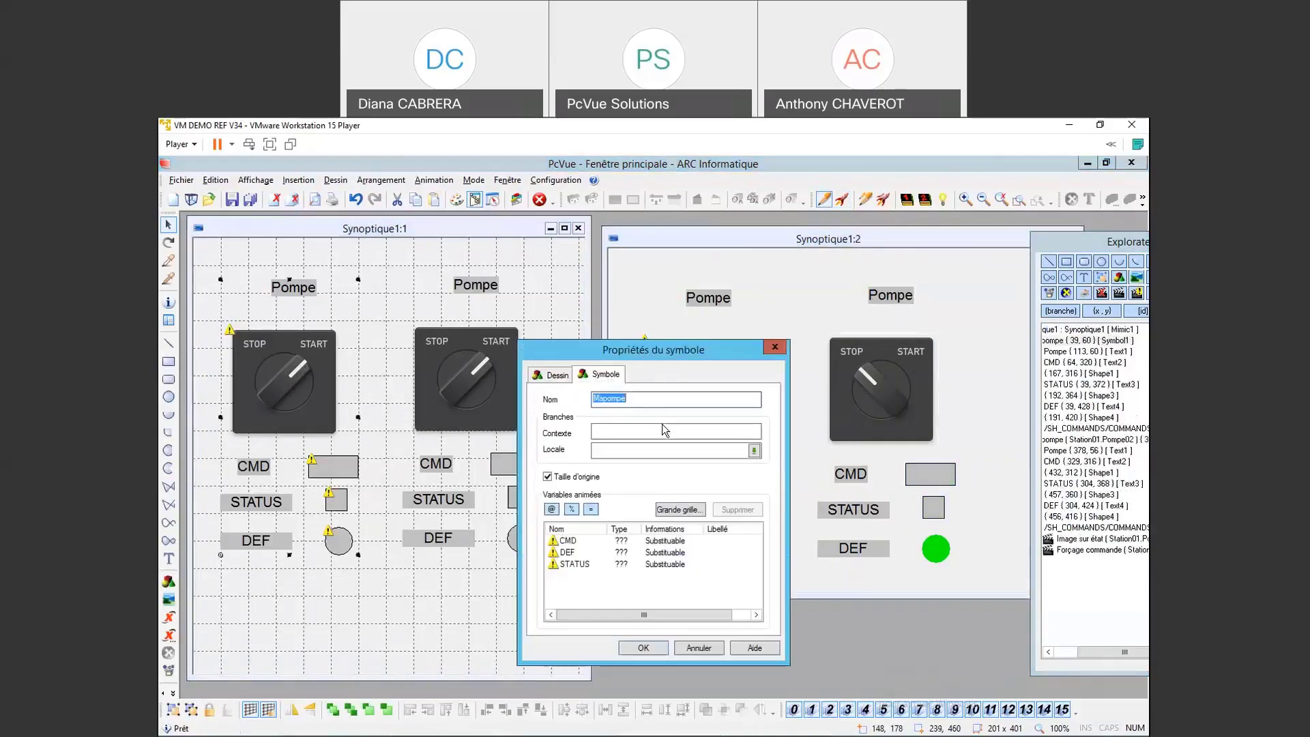
click(754, 451)
click(560, 407)
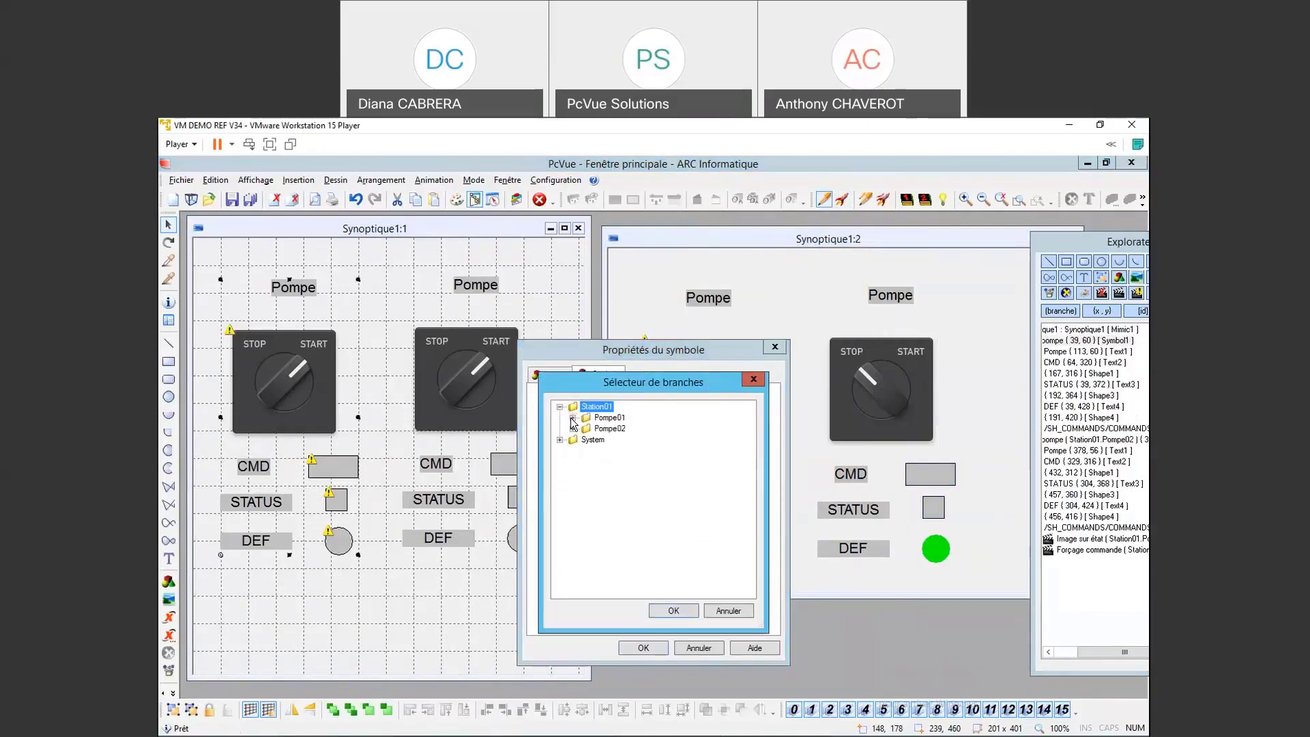
click(609, 418)
click(672, 611)
click(643, 647)
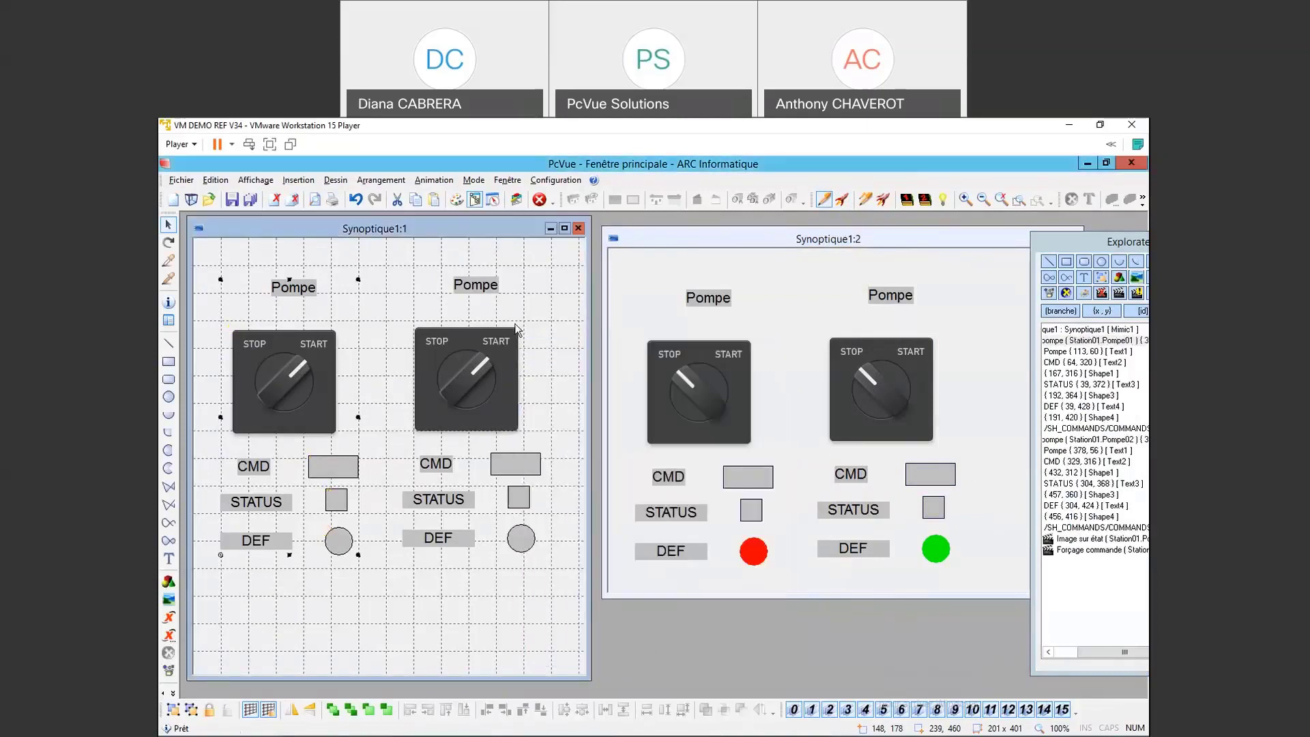
Step: Test both pumps' selectors in the Synoptique1:2 view by switching each one between STOP and START
click(697, 392)
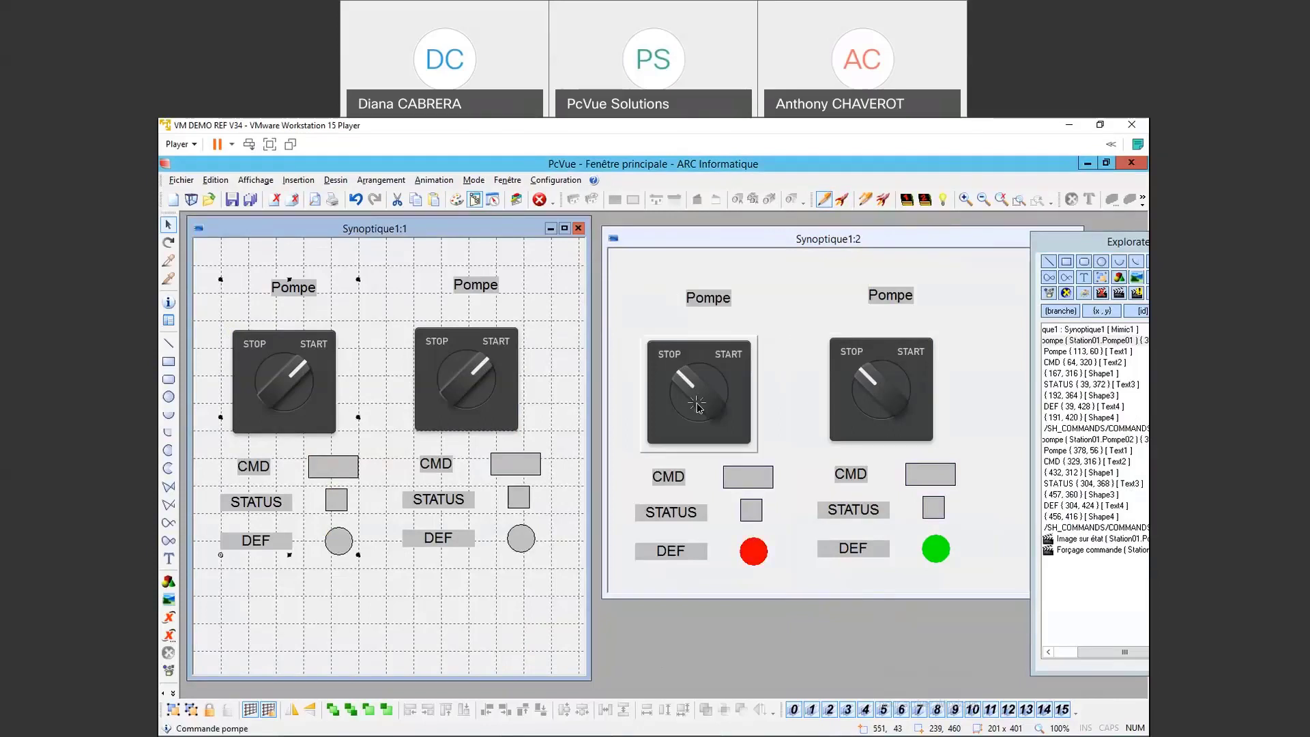
click(892, 384)
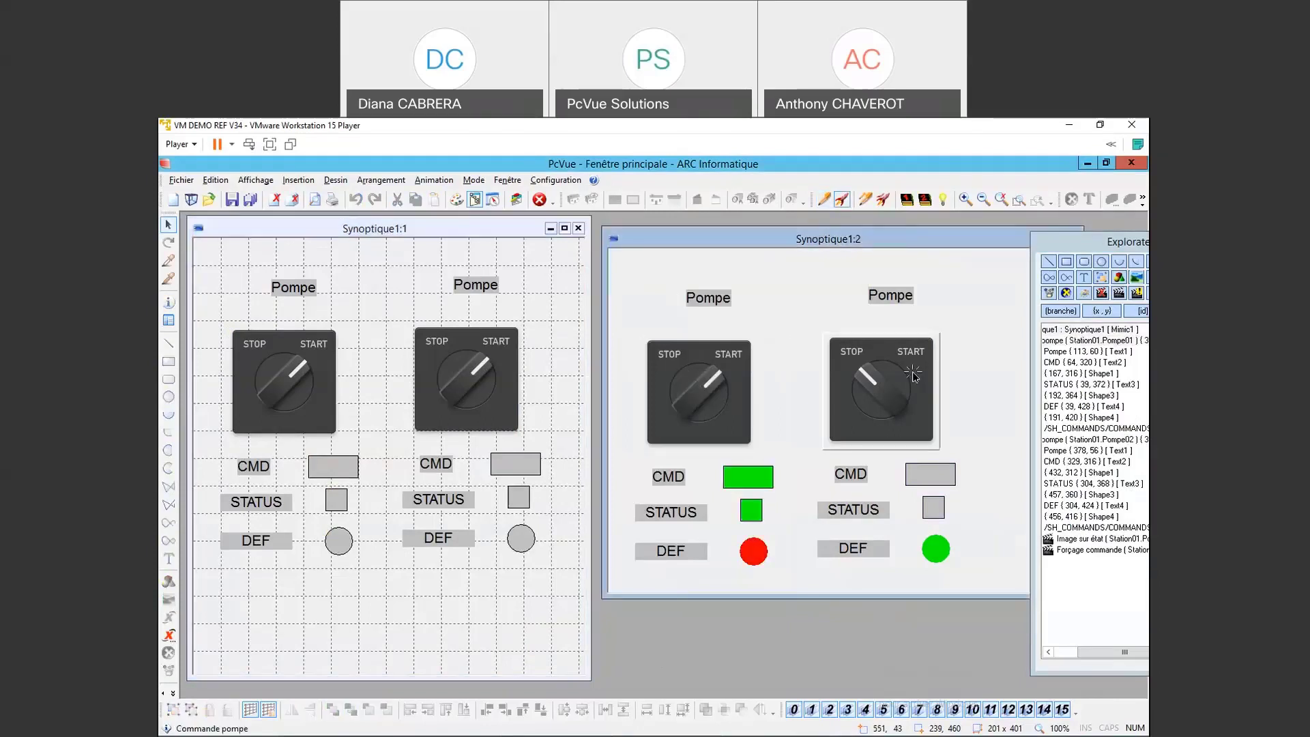
click(697, 393)
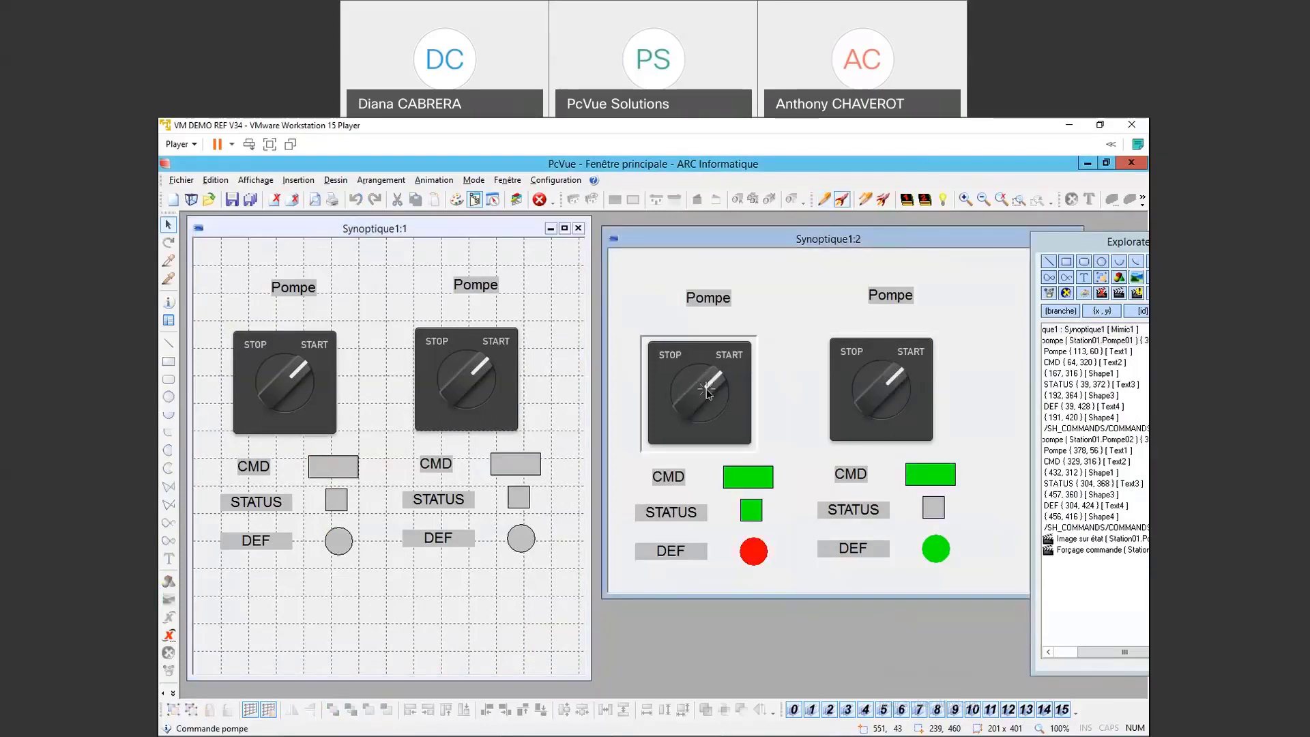
click(894, 387)
click(703, 392)
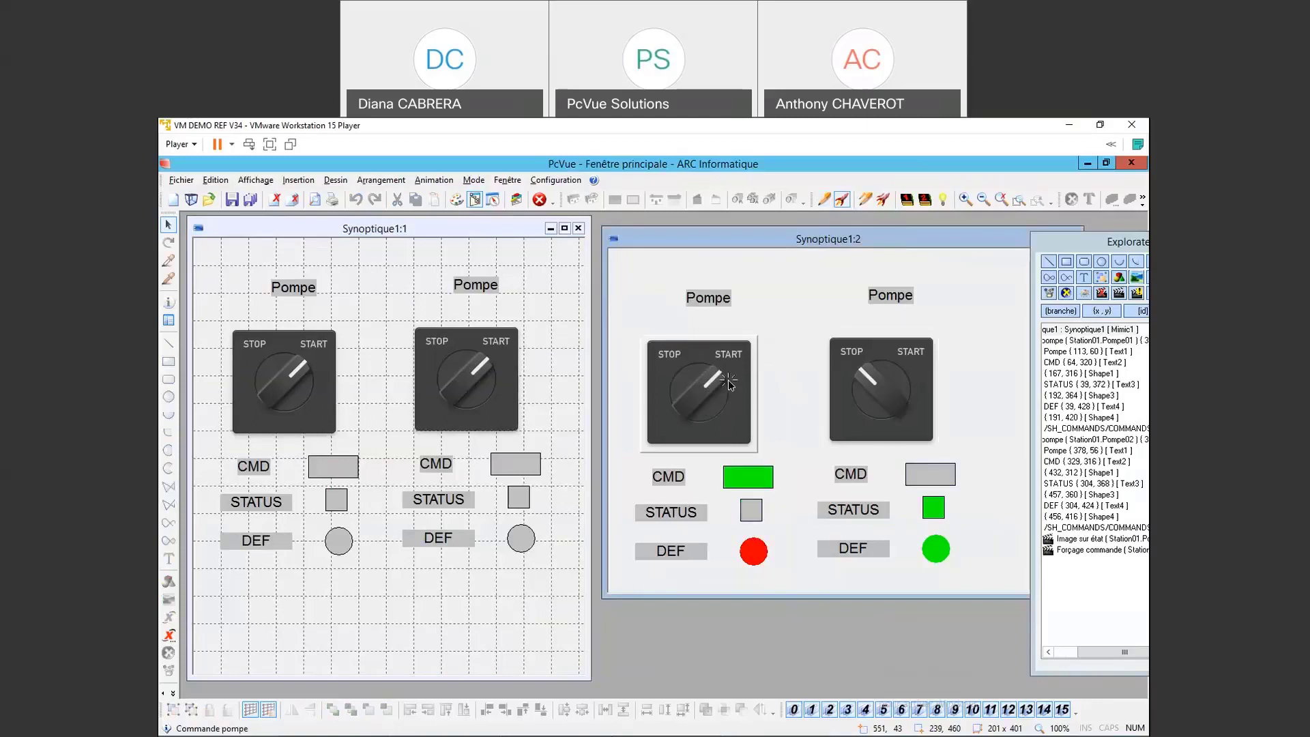
click(692, 408)
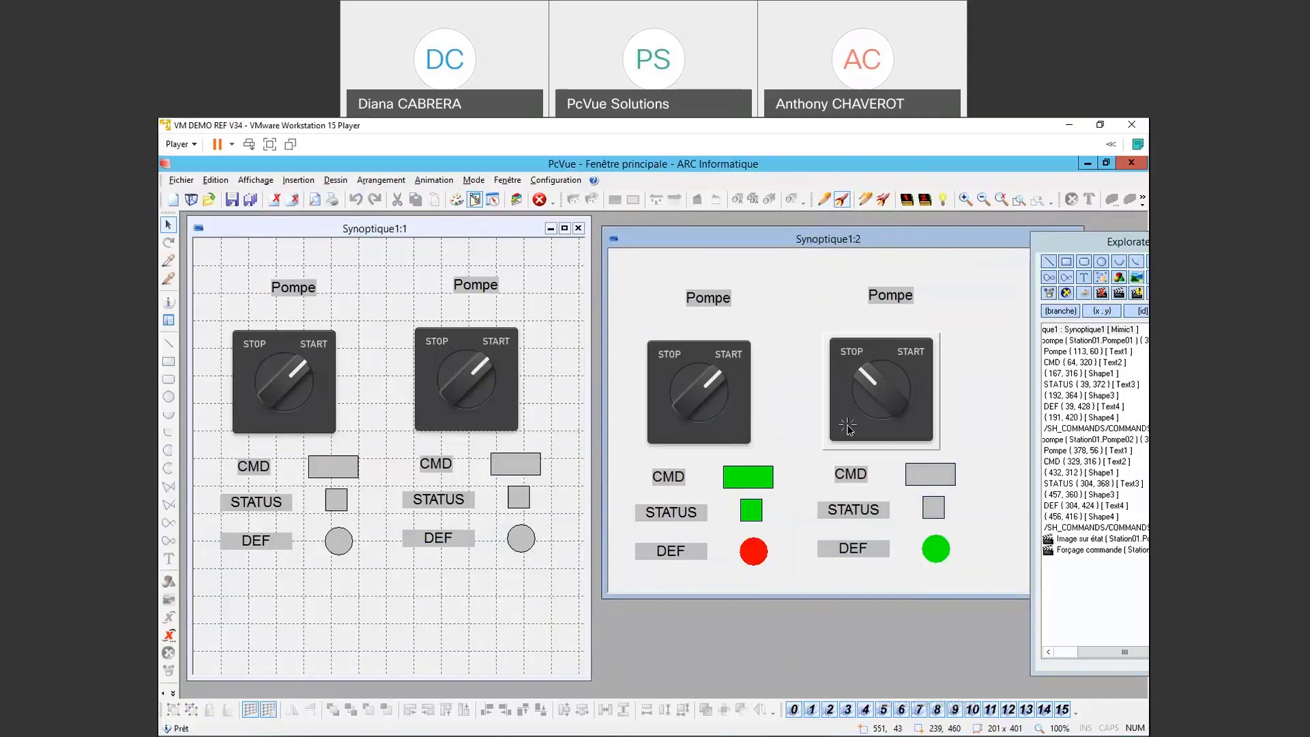
Step: Review the context and local branch settings in the first Mapompe symbol's properties
double_click(261, 395)
click(617, 377)
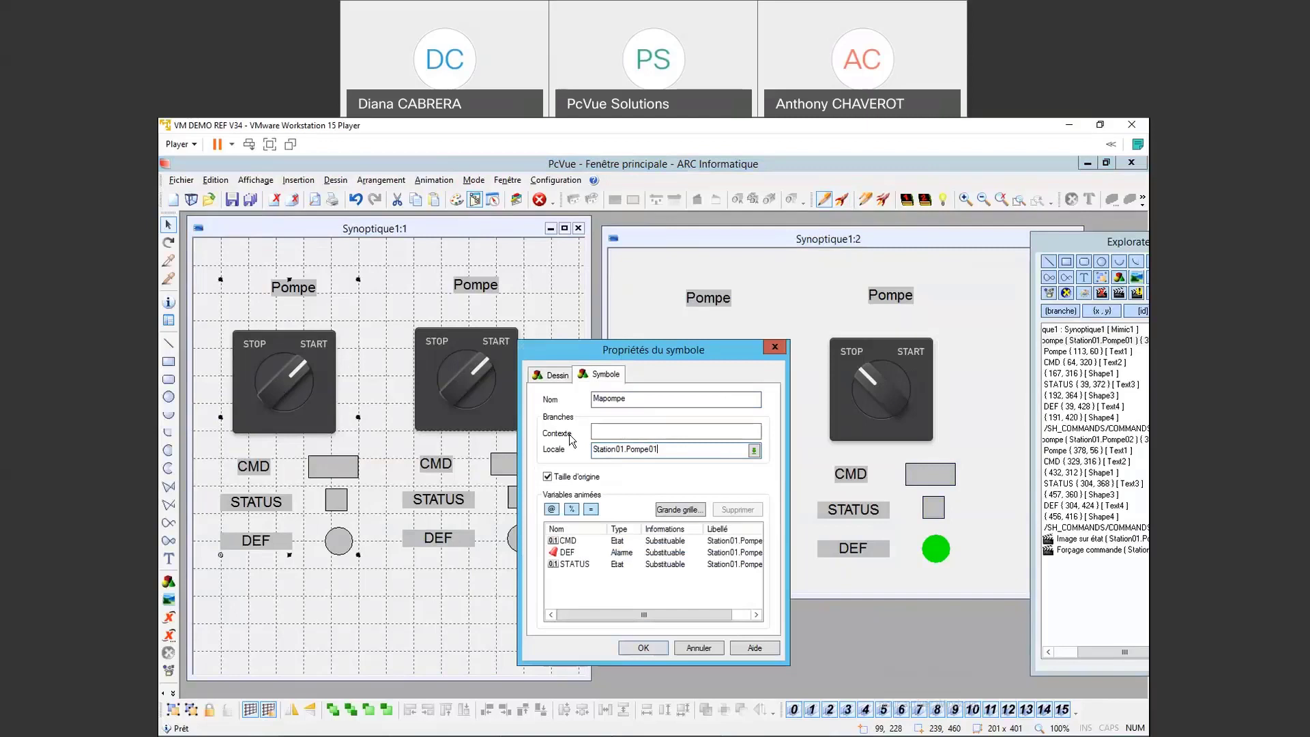
click(643, 648)
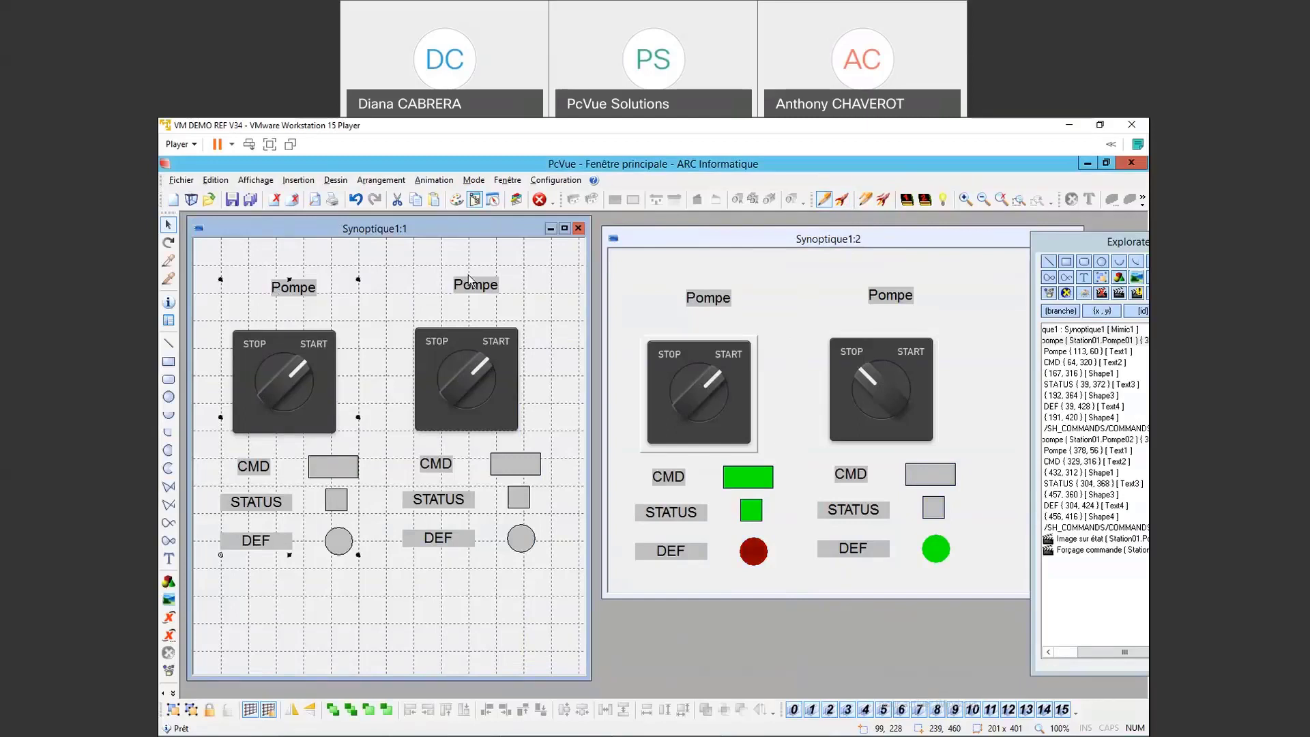
Step: Review how Station01.Pompe02 is picked as the branch when inserting the Mapompe symbol, and close without inserting it
click(497, 269)
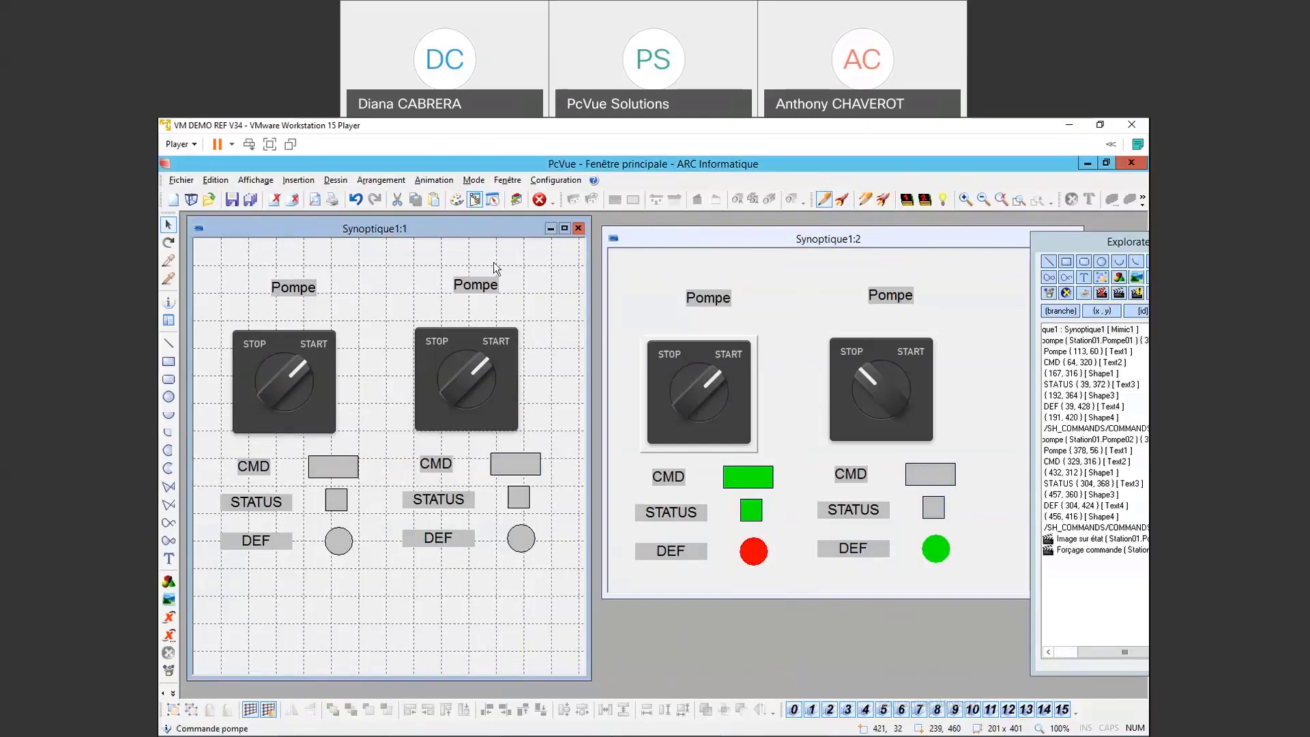
click(297, 179)
click(302, 197)
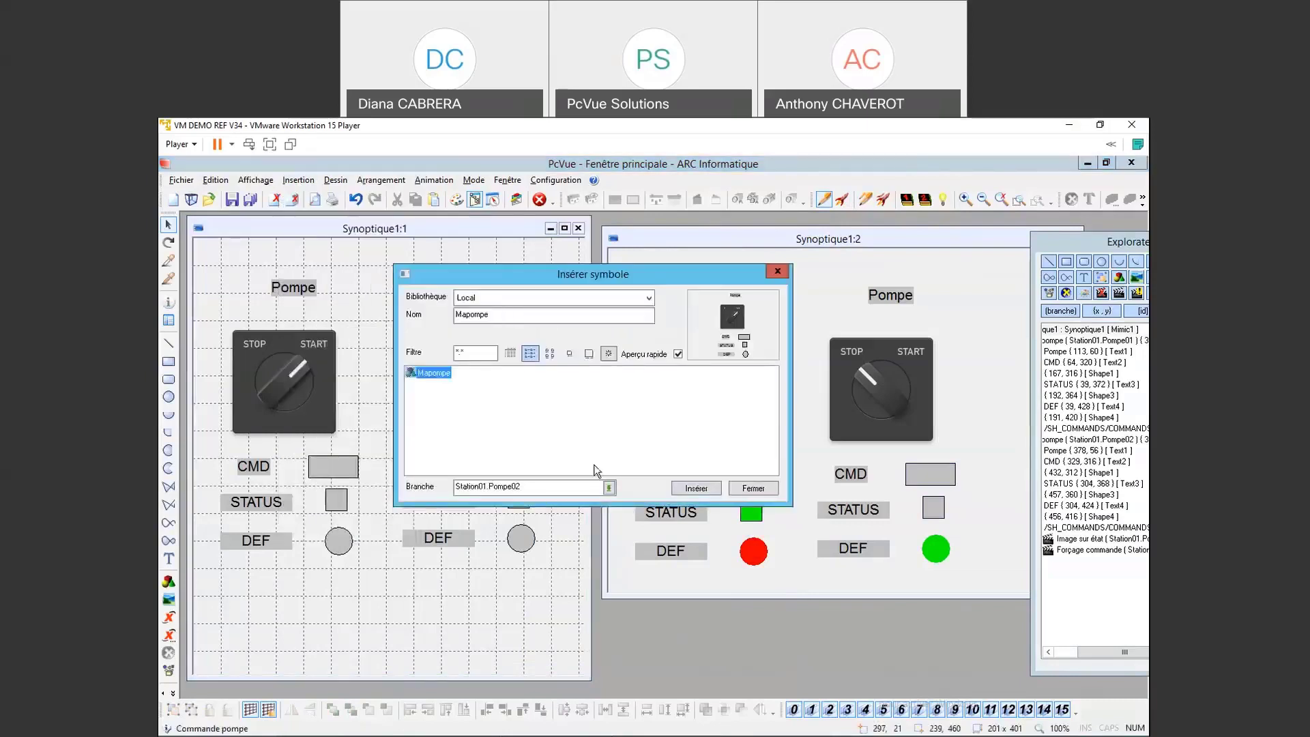
click(610, 489)
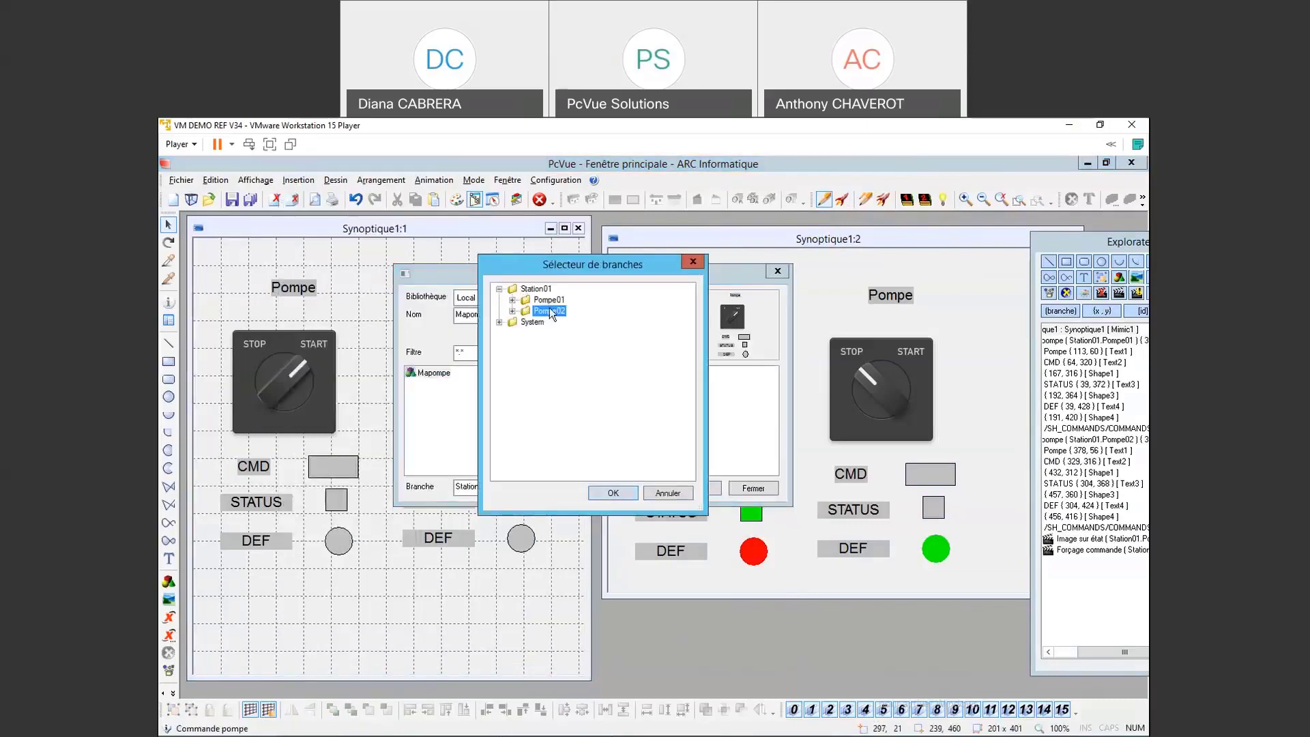
click(613, 493)
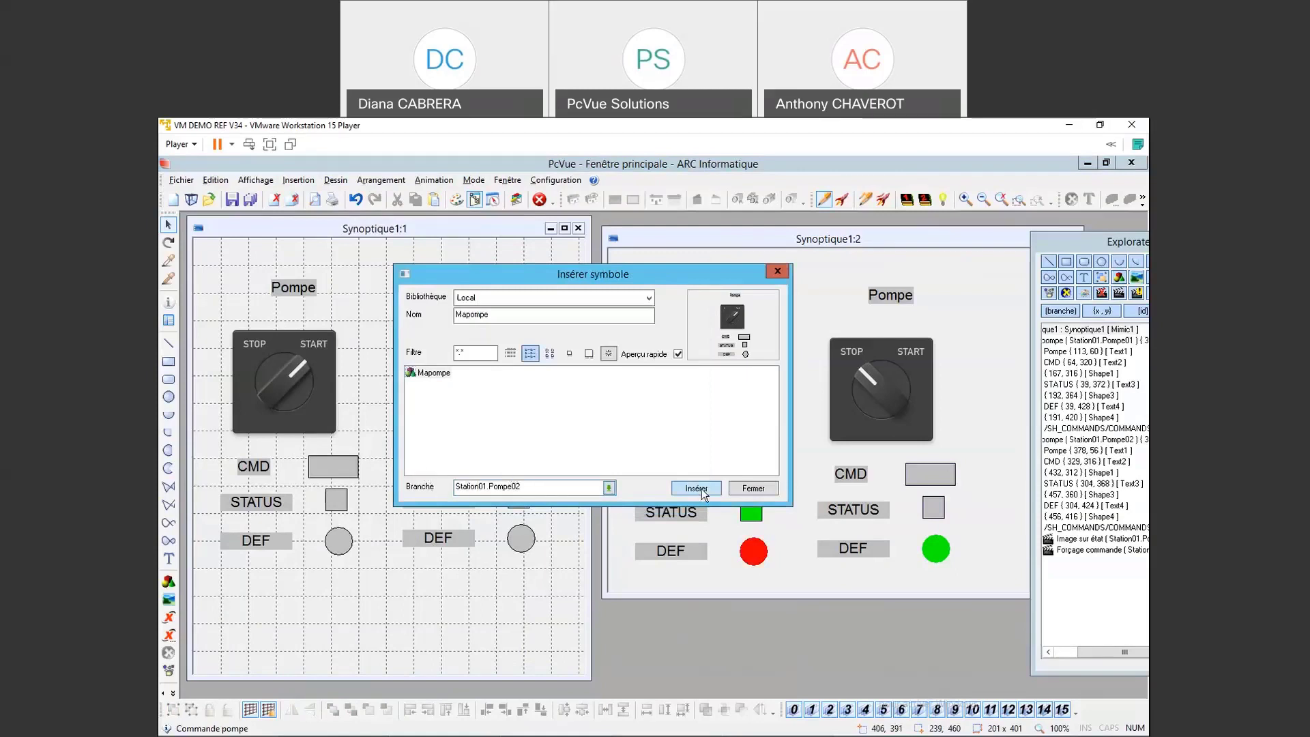
click(748, 487)
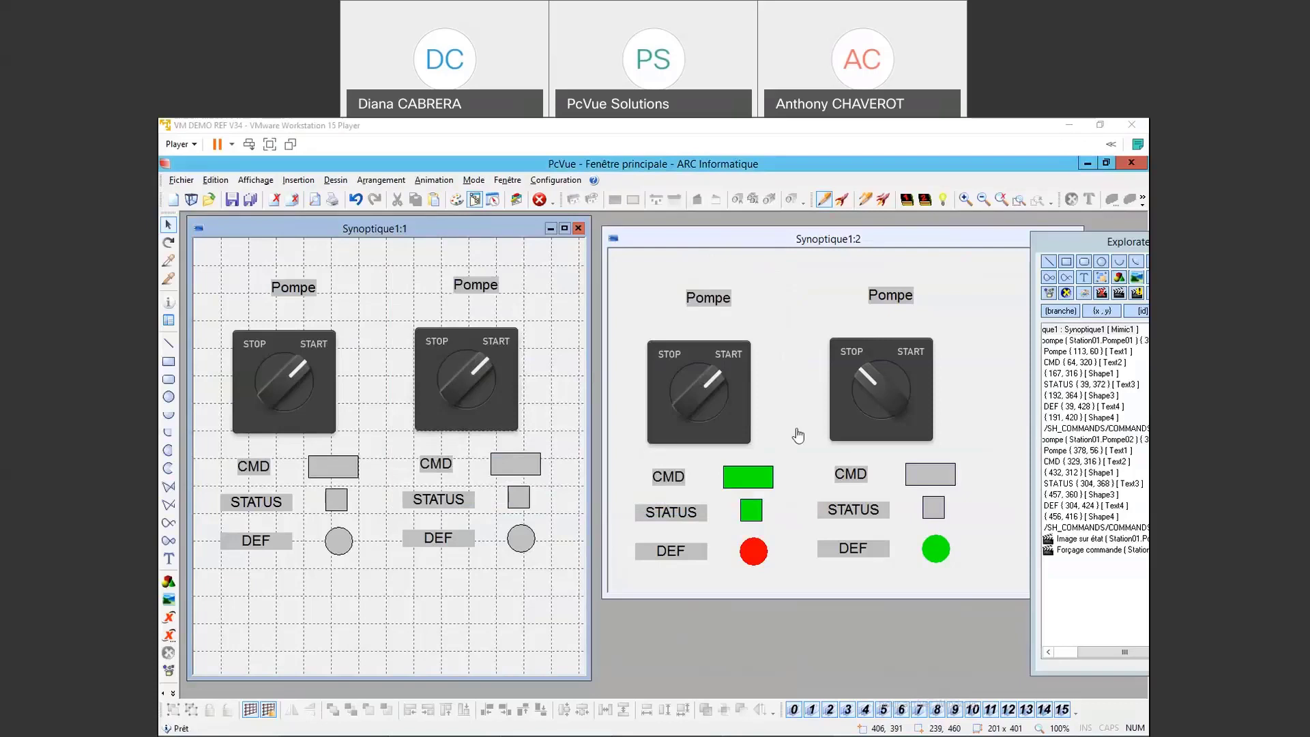
Step: Bring the graphic explorer fully into view beside Synoptique1:1 and locate the first Mapompe symbol's selector image
double_click(297, 370)
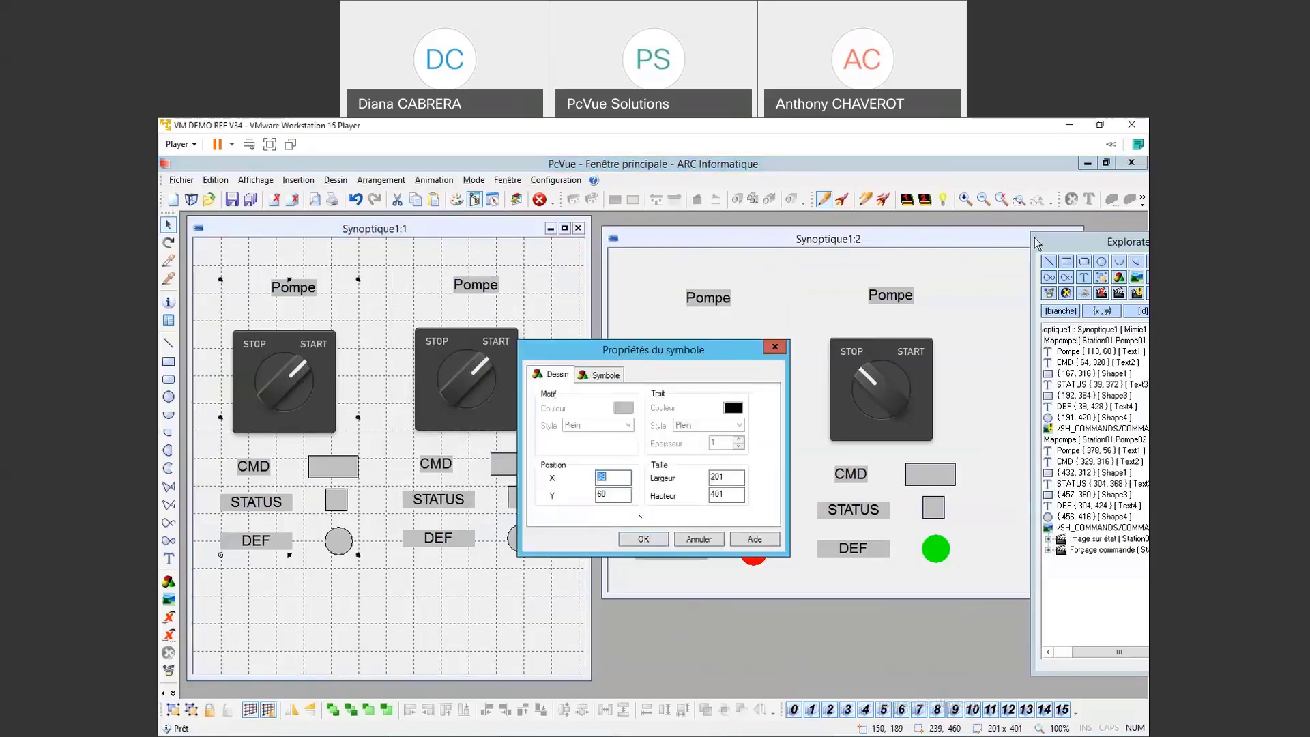
click(699, 539)
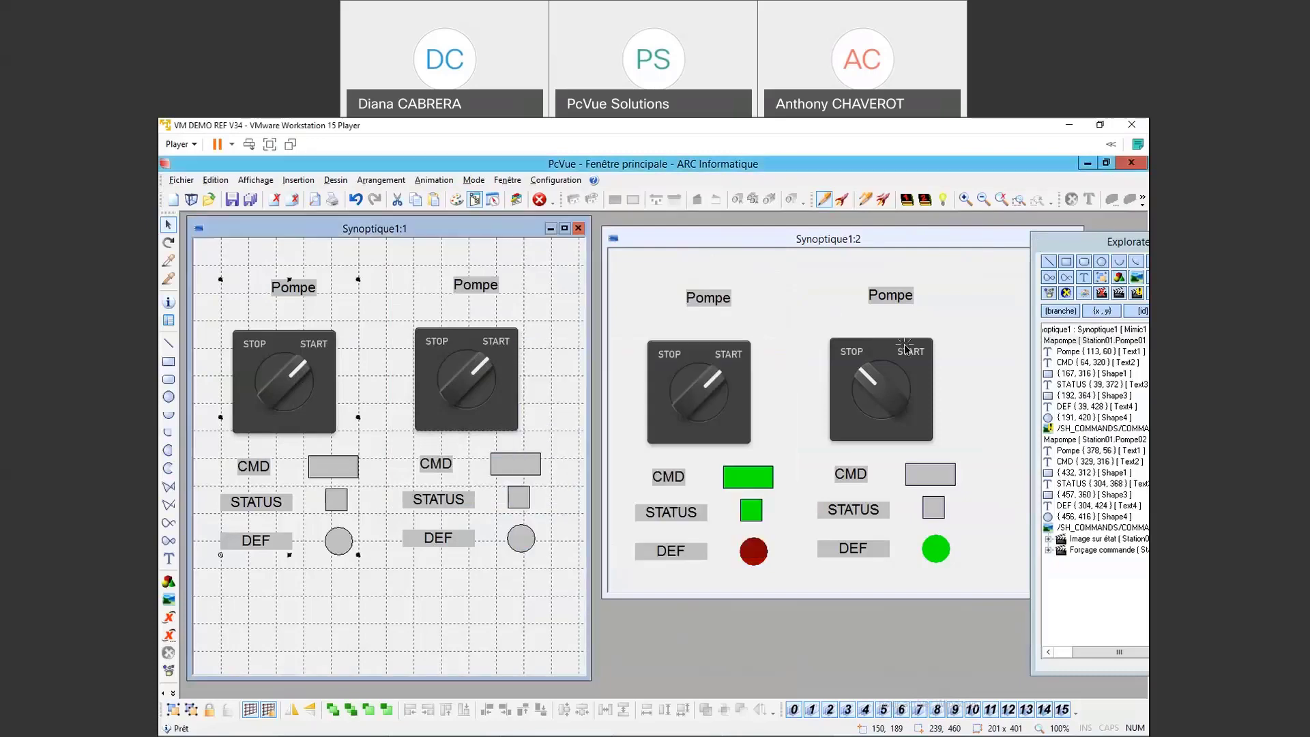
drag(1064, 245, 992, 255)
drag(989, 249, 758, 238)
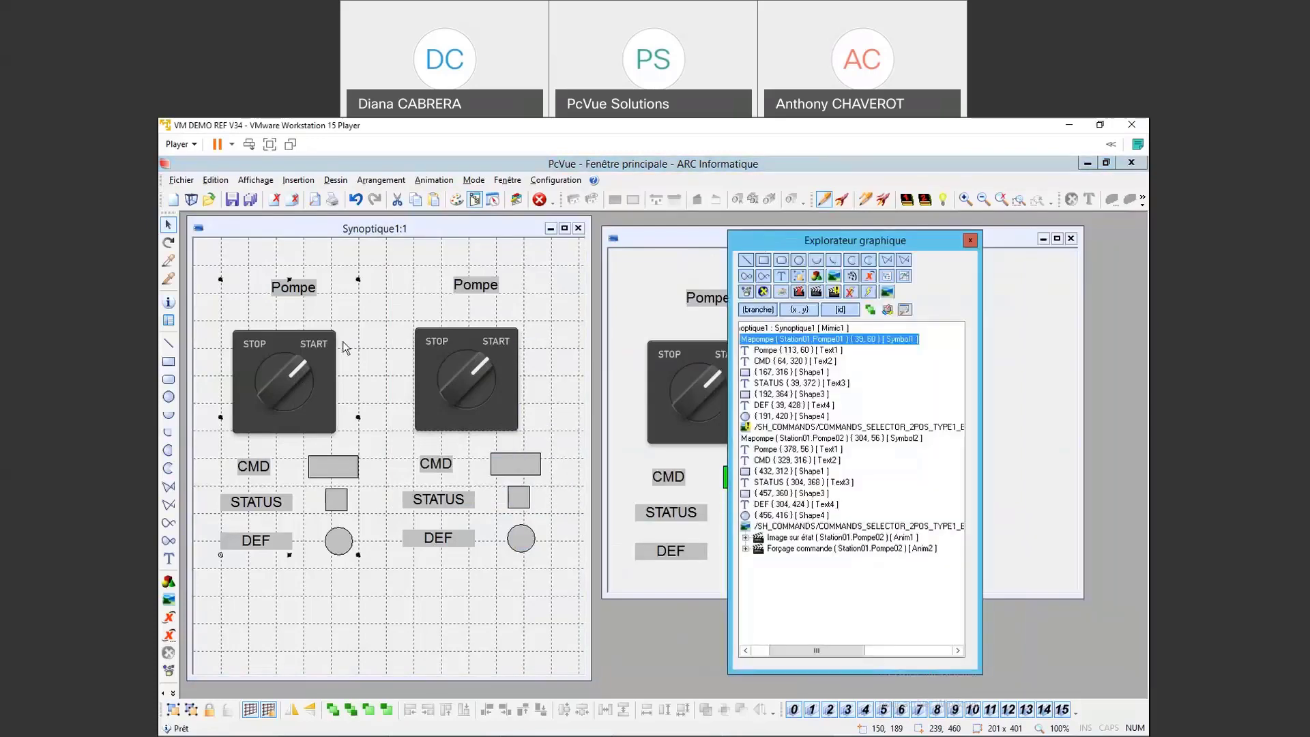
click(289, 383)
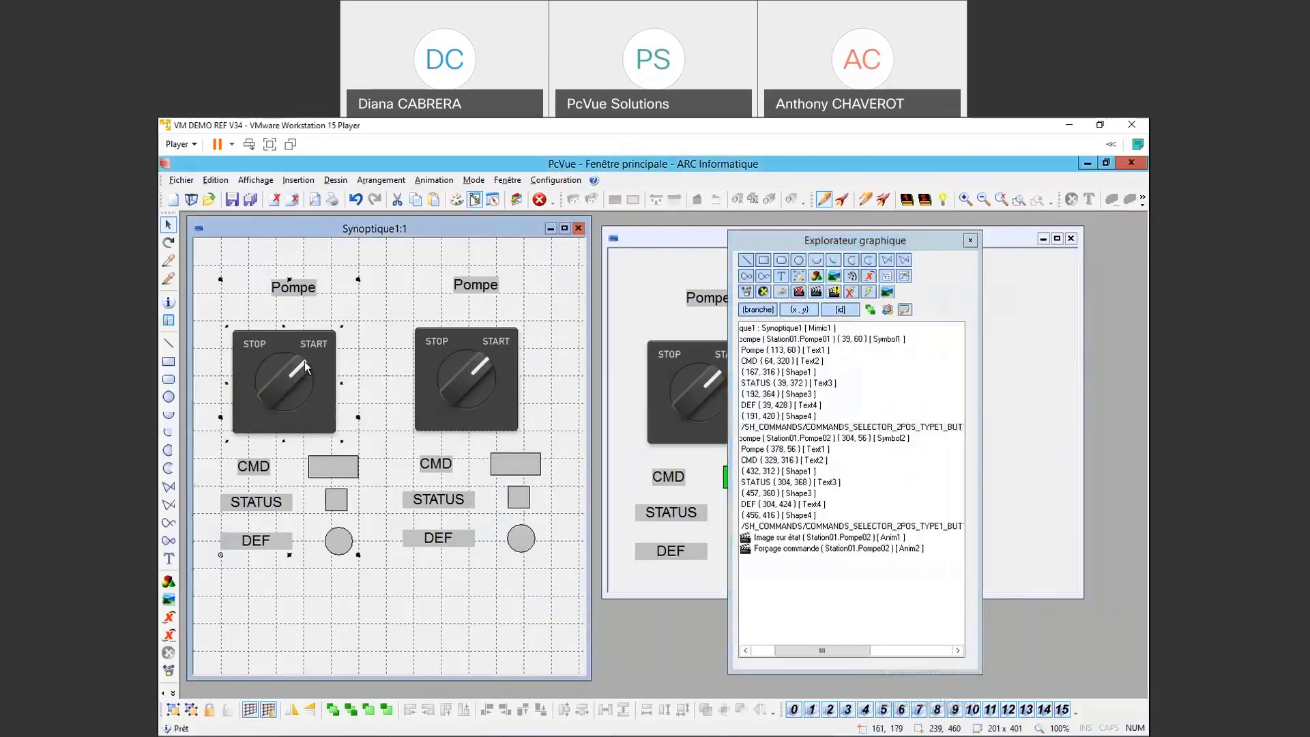
double_click(305, 365)
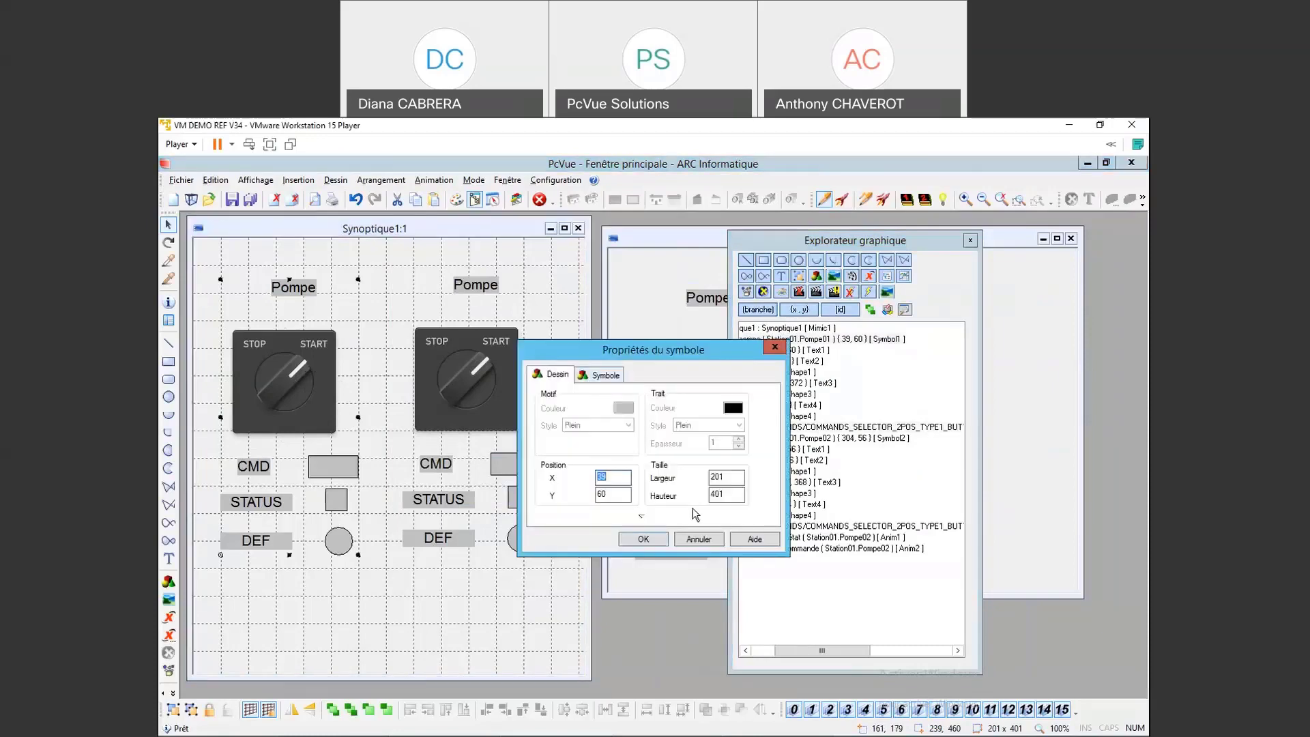
click(699, 538)
drag(822, 649, 799, 649)
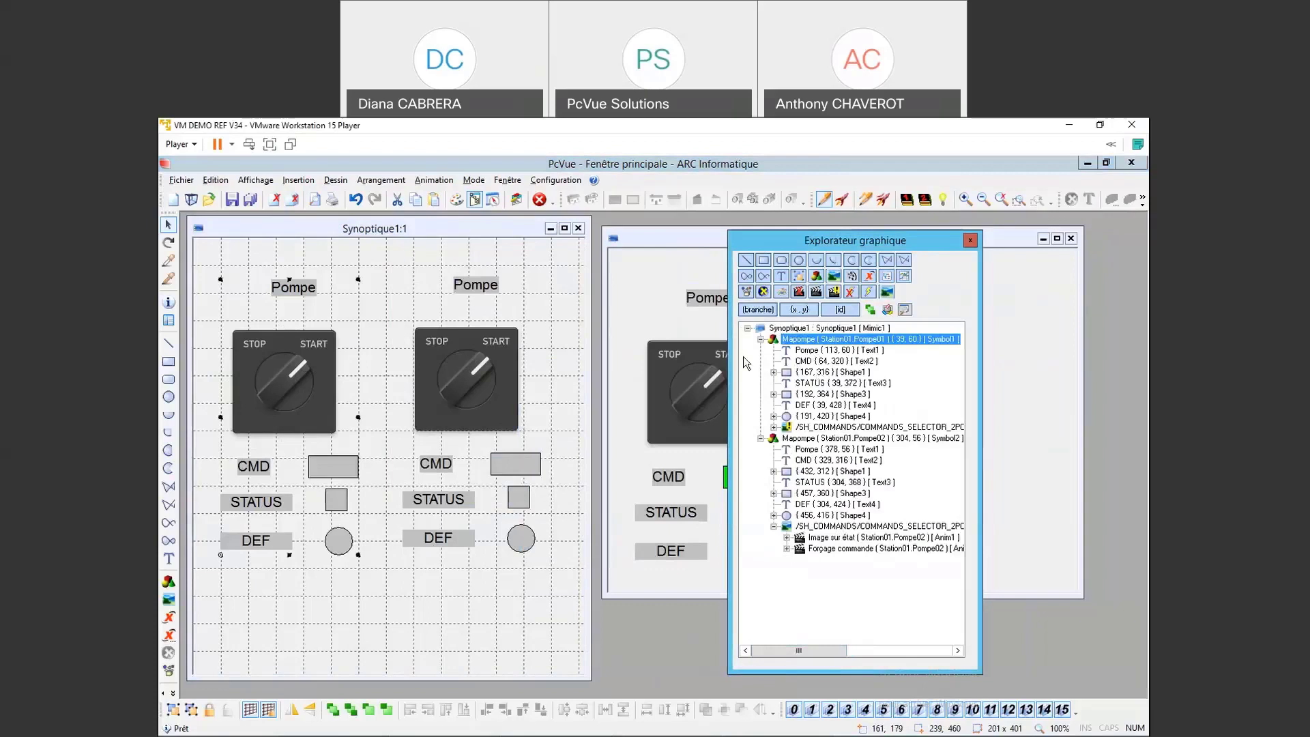
Step: Set the comment of the first Mapompe symbol's selector command to "@ Commande pompe #S2"
double_click(836, 430)
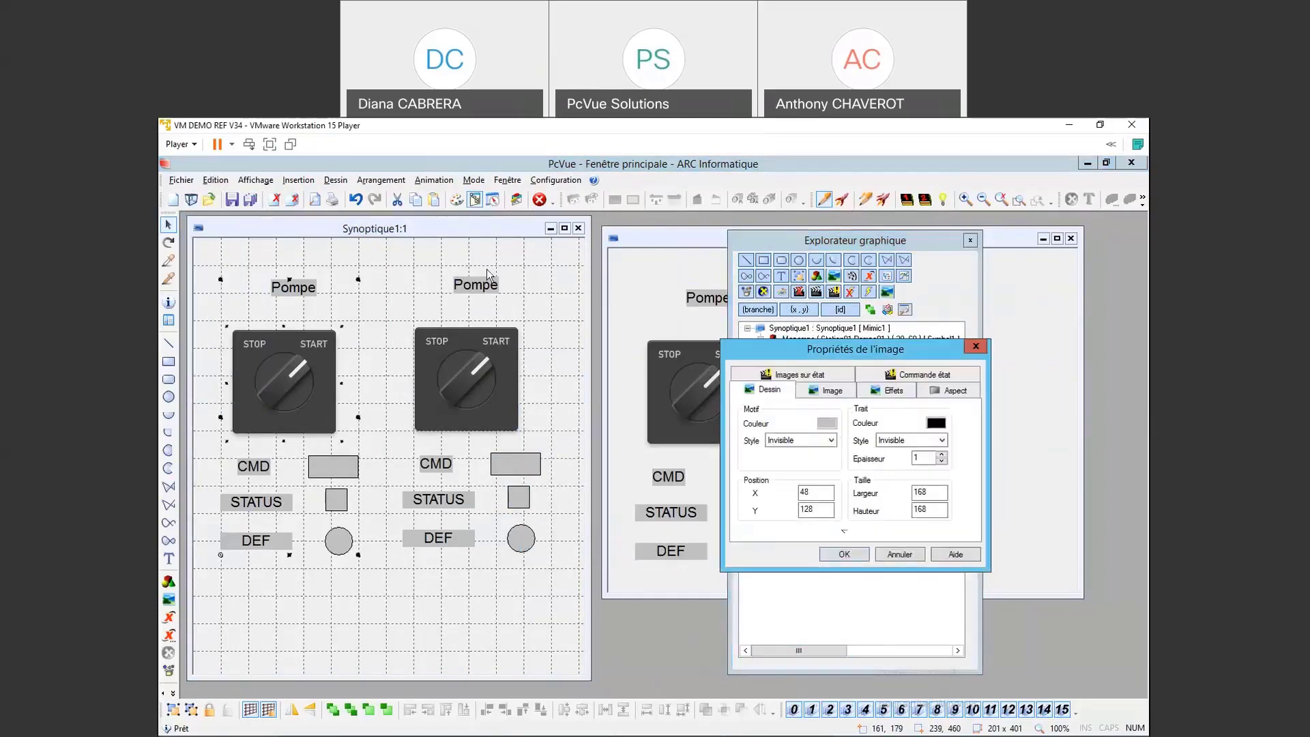
click(926, 374)
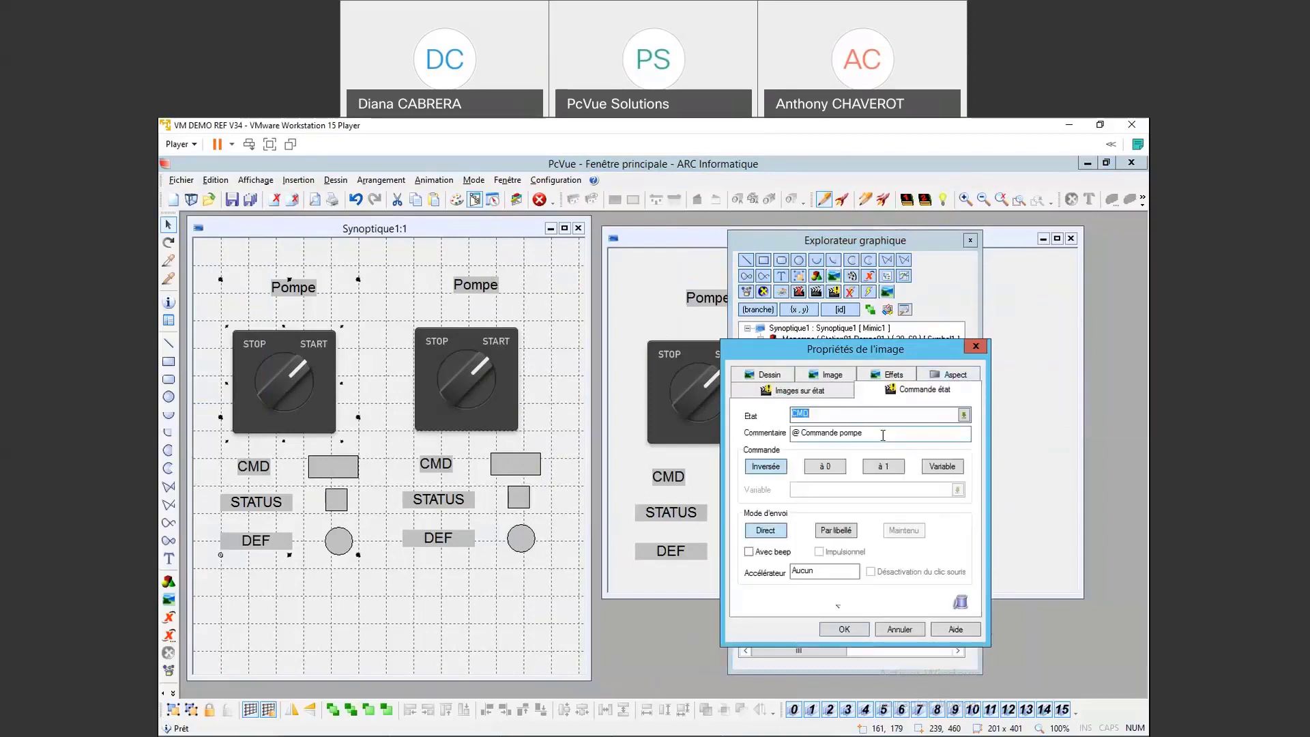
click(946, 429)
text(32)
key(BackSpace)
key(BackSpace)
text(#S2)
click(845, 630)
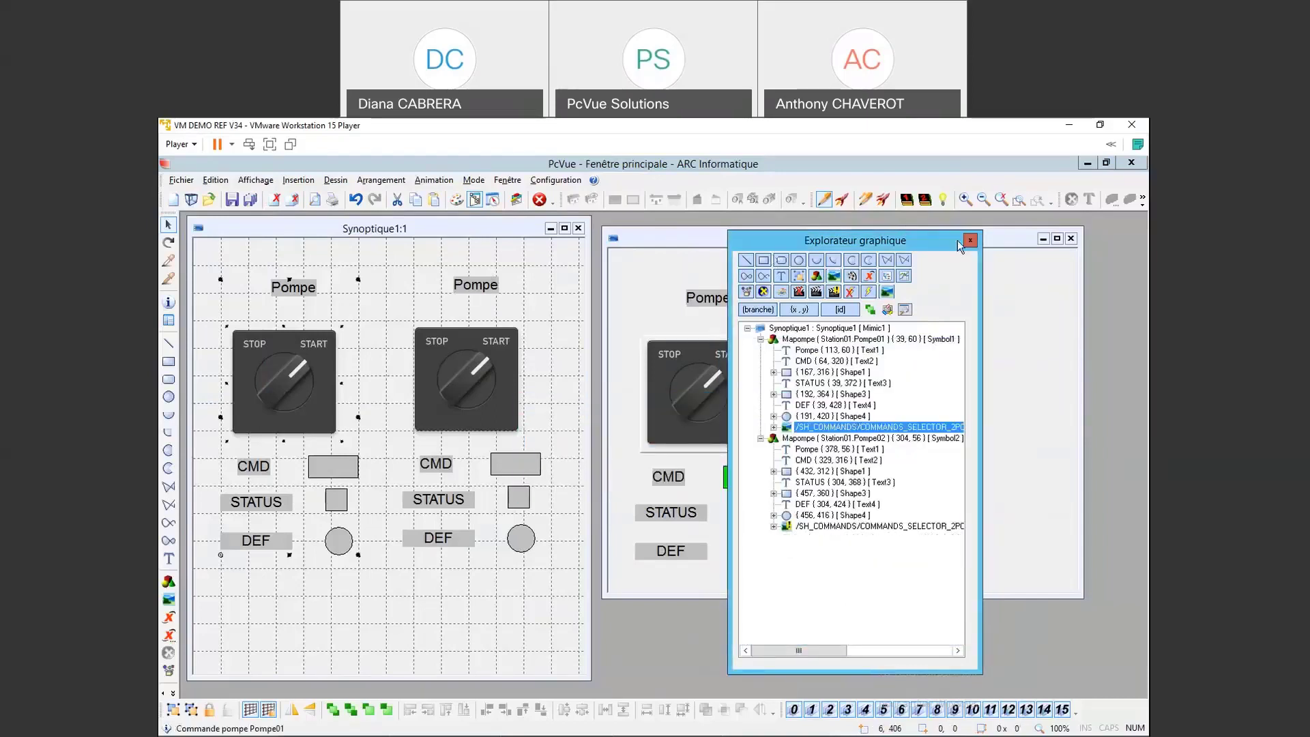
Step: Move the graphic explorer aside and save the mimic as Synoptique1 in the Local library
drag(957, 240, 1170, 278)
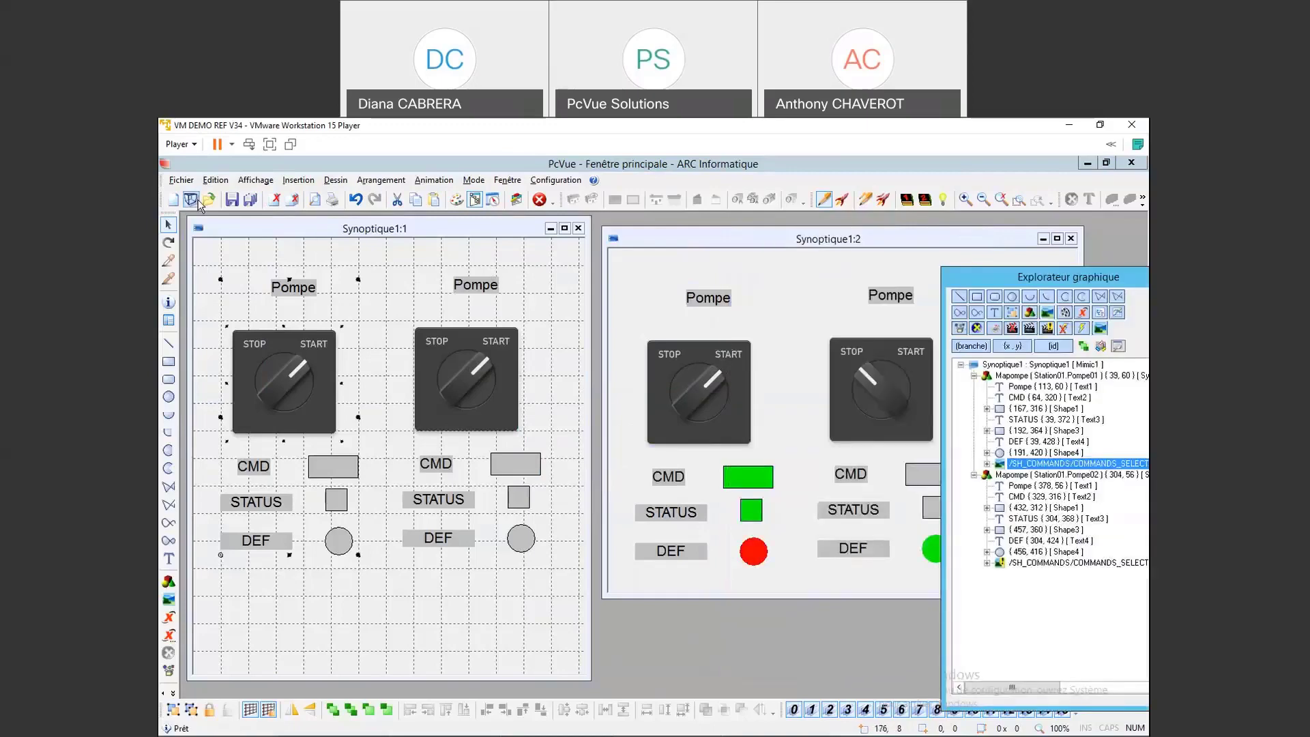
click(235, 202)
click(235, 203)
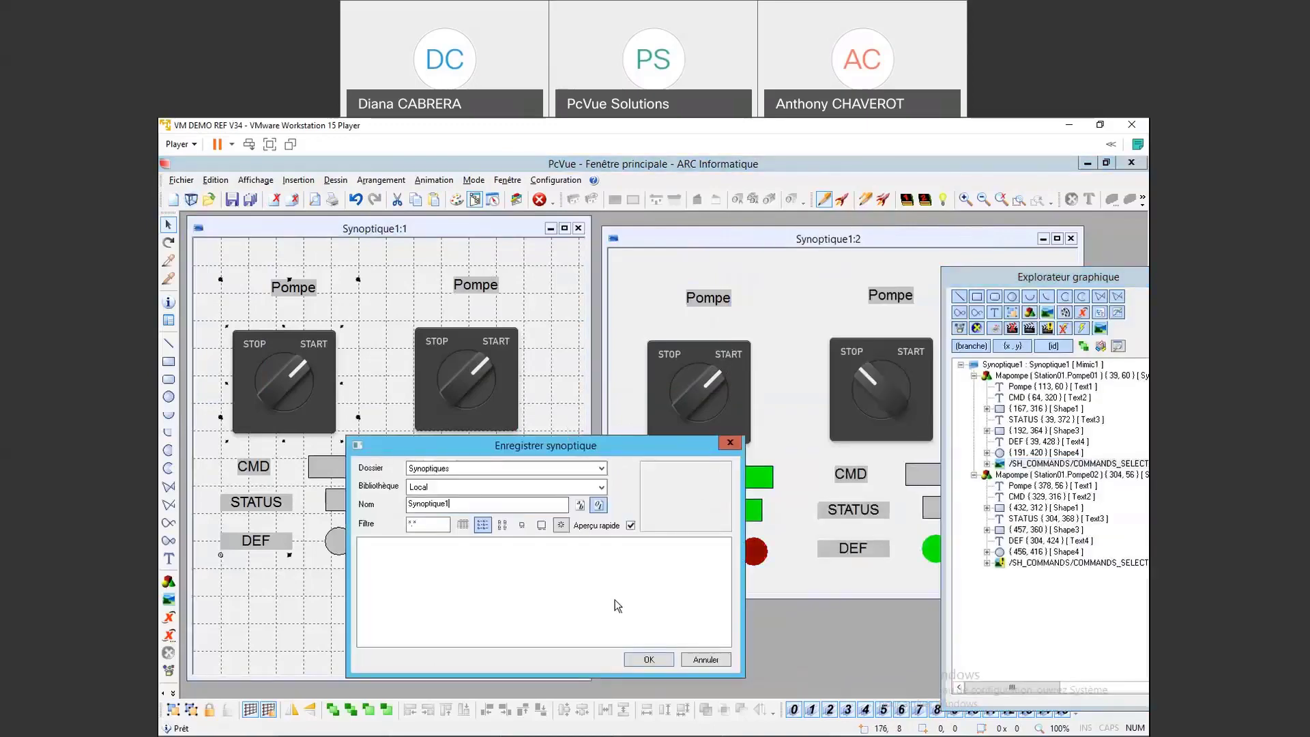
click(649, 660)
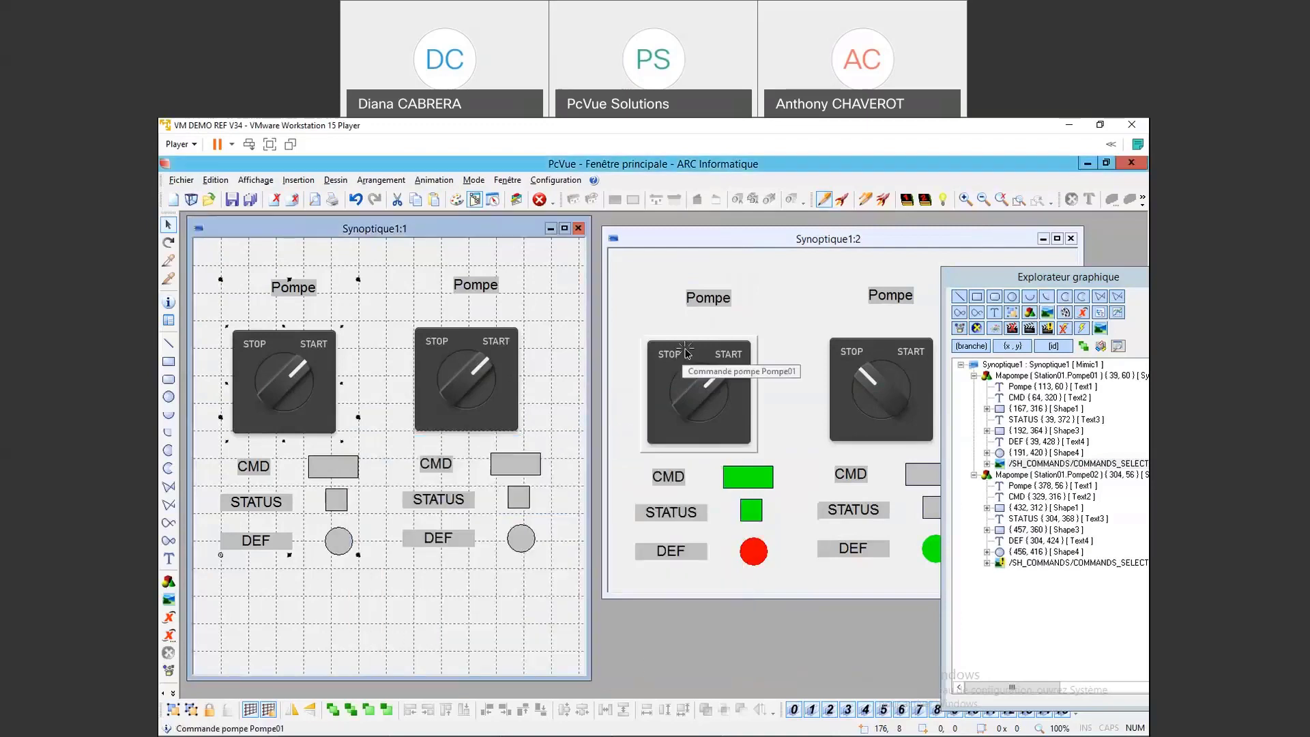
Step: Examine the local branch and animated variables in the first Mapompe symbol's properties
double_click(310, 346)
click(613, 380)
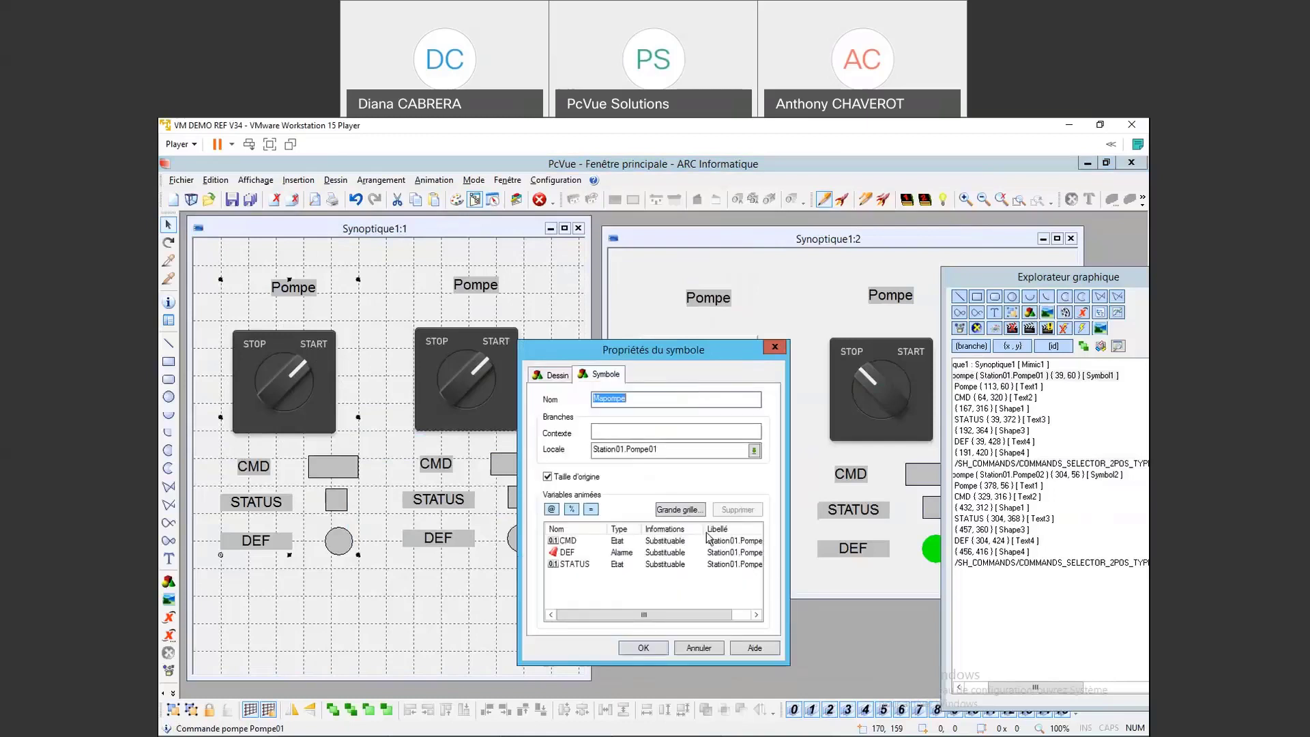
click(700, 645)
drag(998, 687, 970, 686)
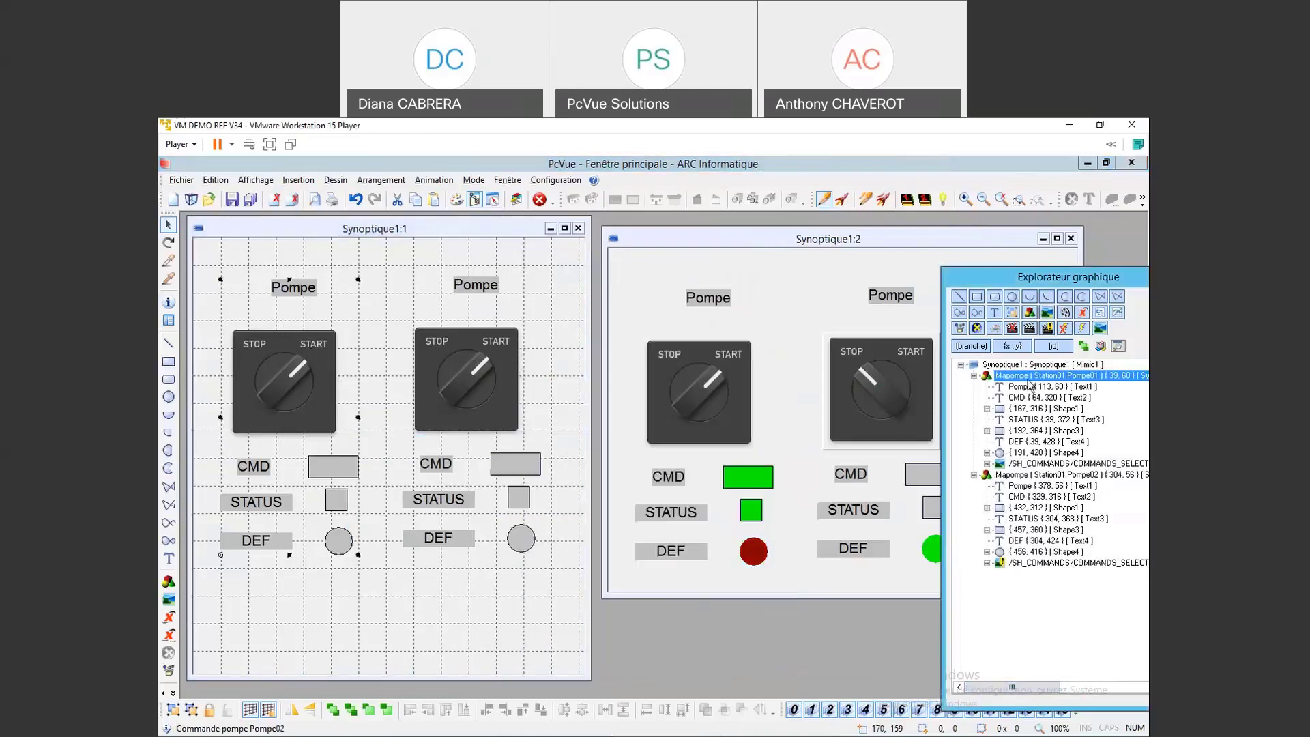
double_click(1028, 379)
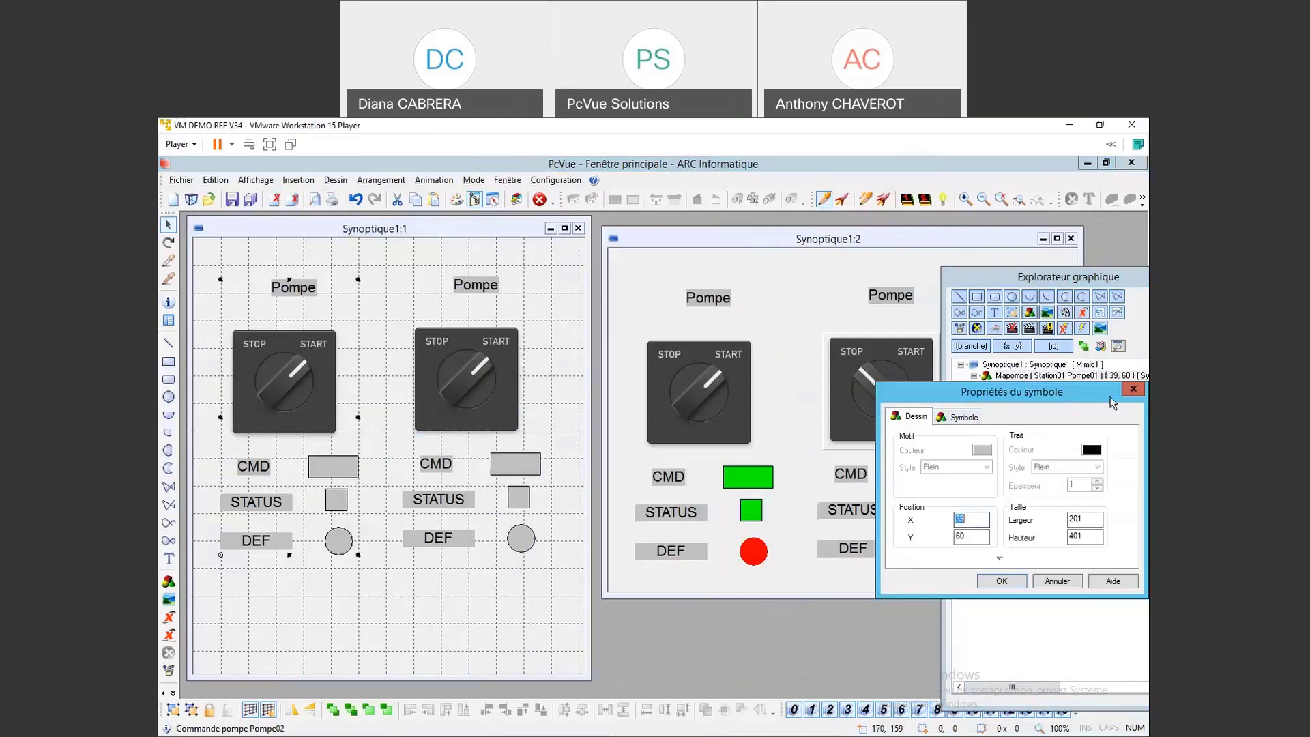
click(1133, 389)
Step: Re-enter #S2 in the comment of the first symbol's selector command, cancel saving the modified Mapompe symbol, and save the mimic
double_click(1028, 467)
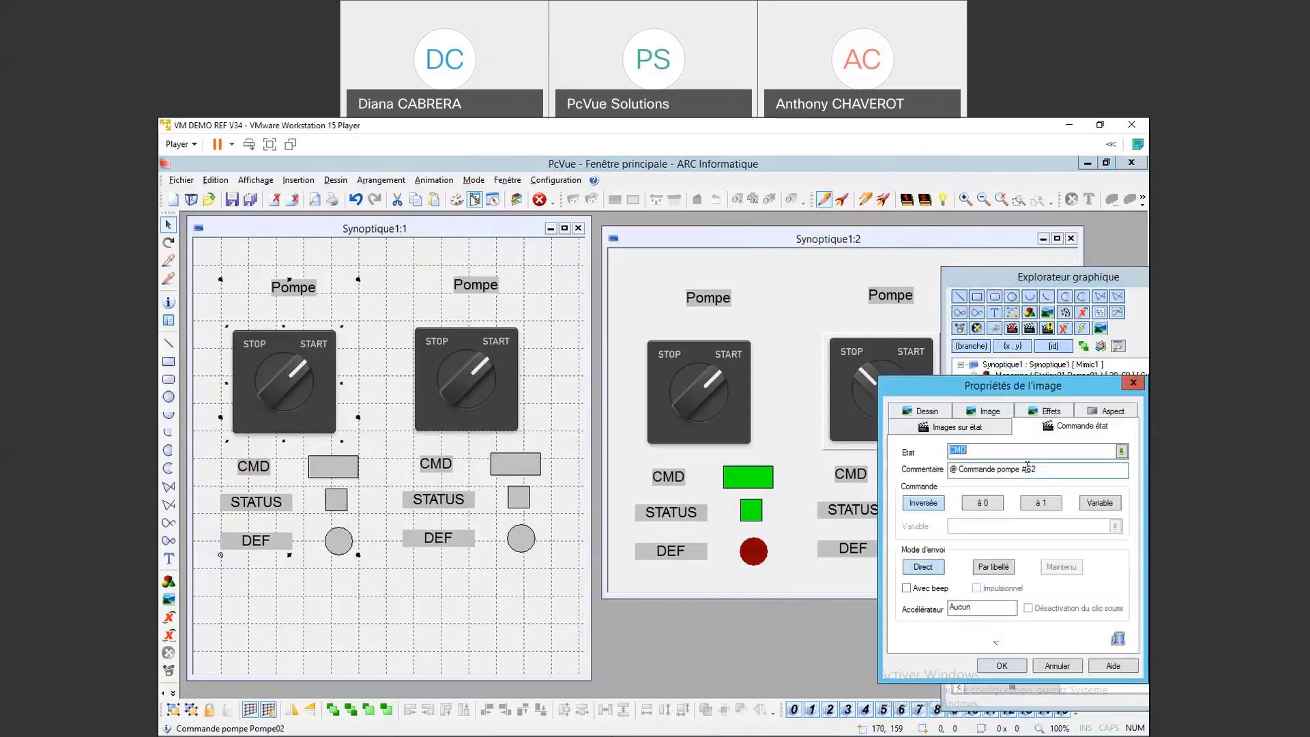
drag(1027, 469, 1023, 470)
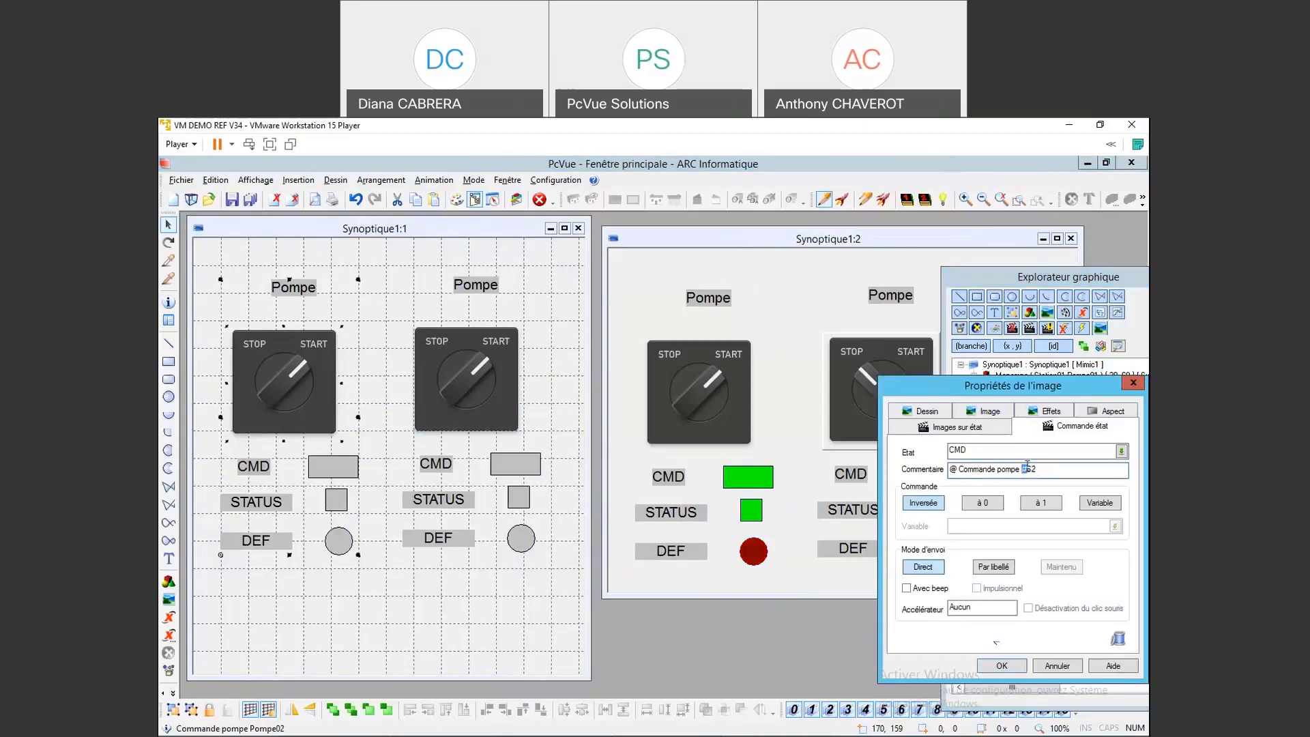
click(1038, 470)
drag(1038, 469, 1023, 473)
text(#$)
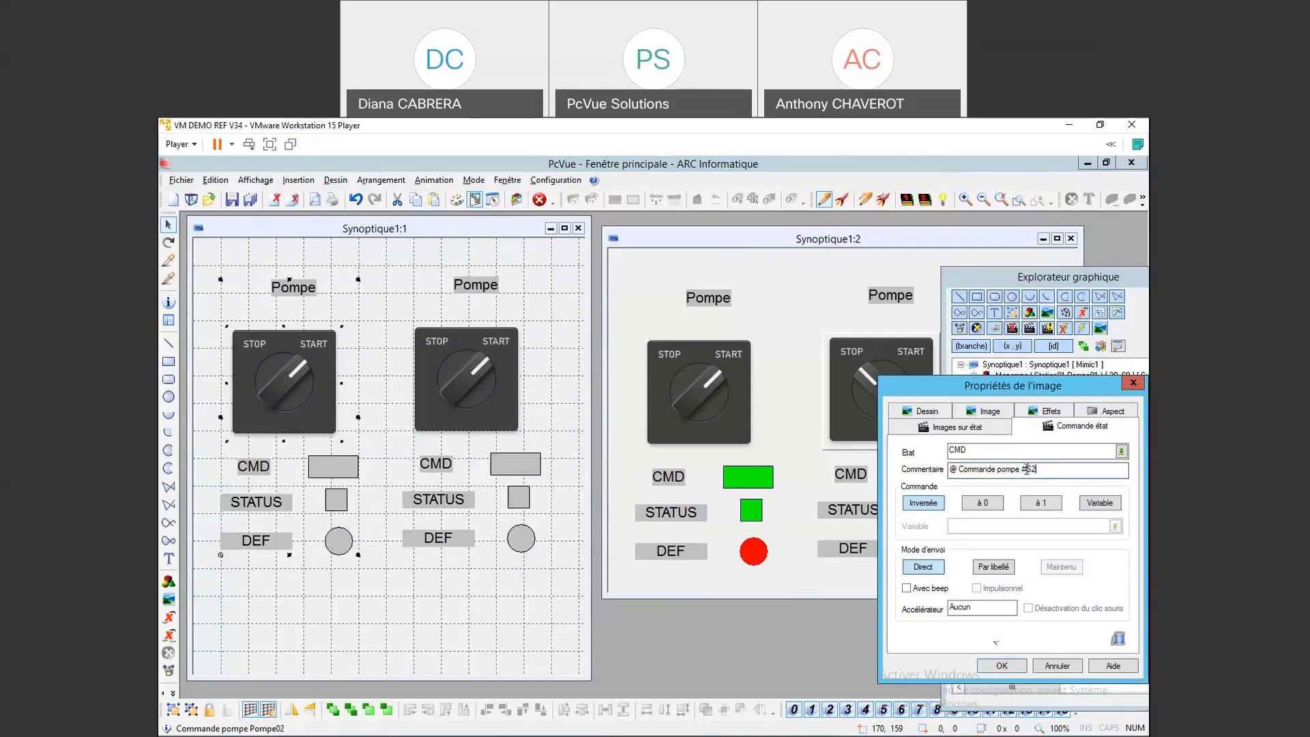
text(2)
drag(968, 383, 923, 244)
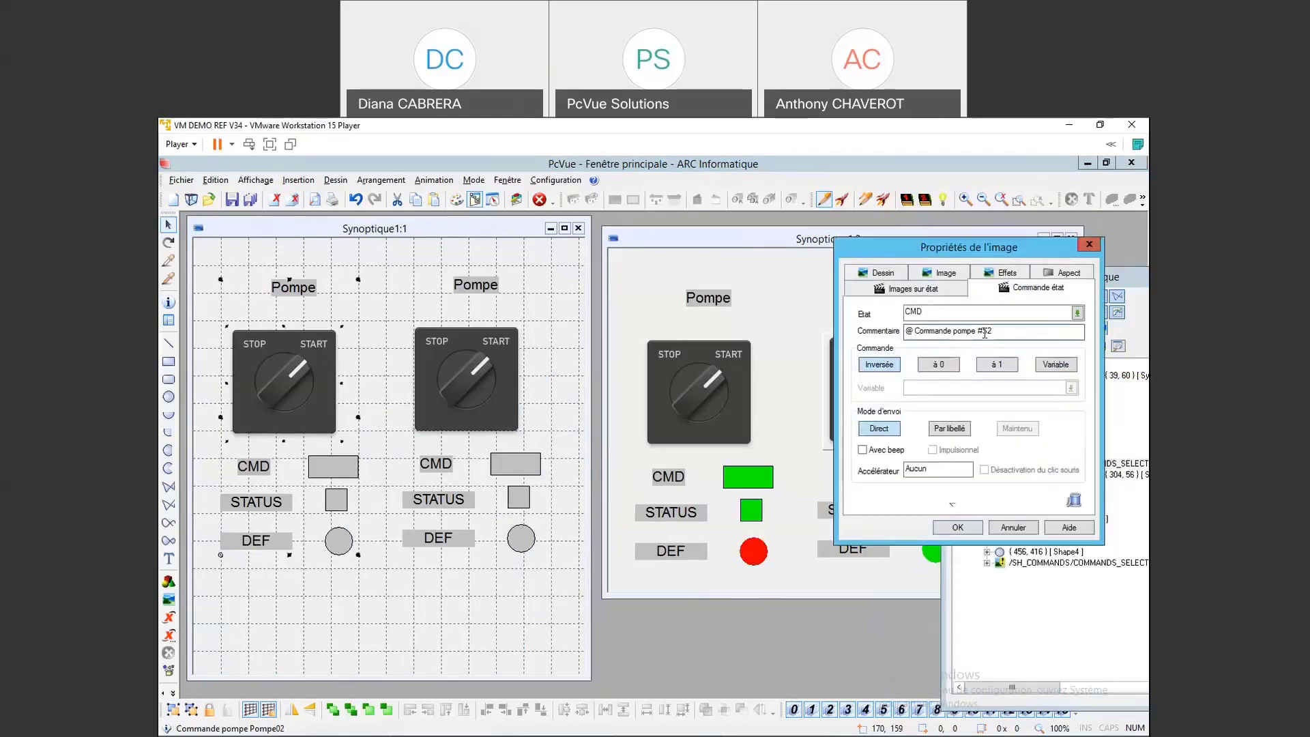
click(958, 527)
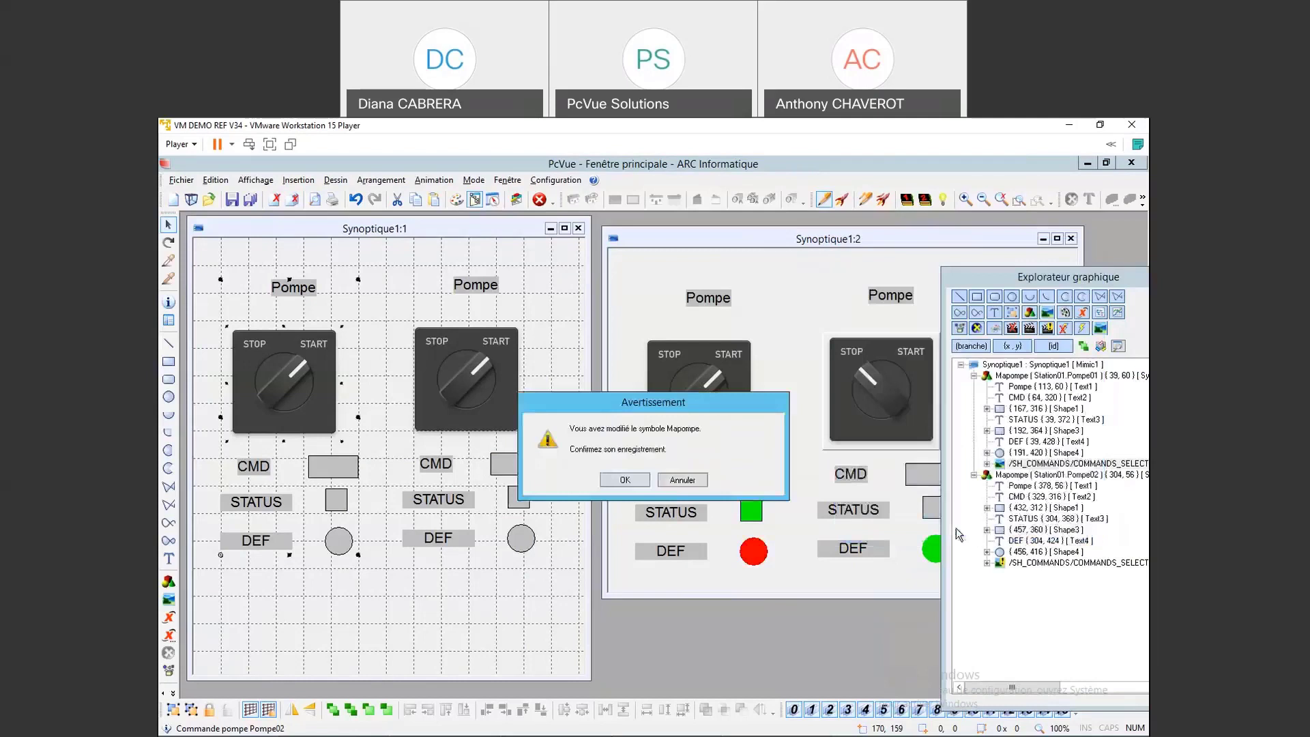
click(670, 482)
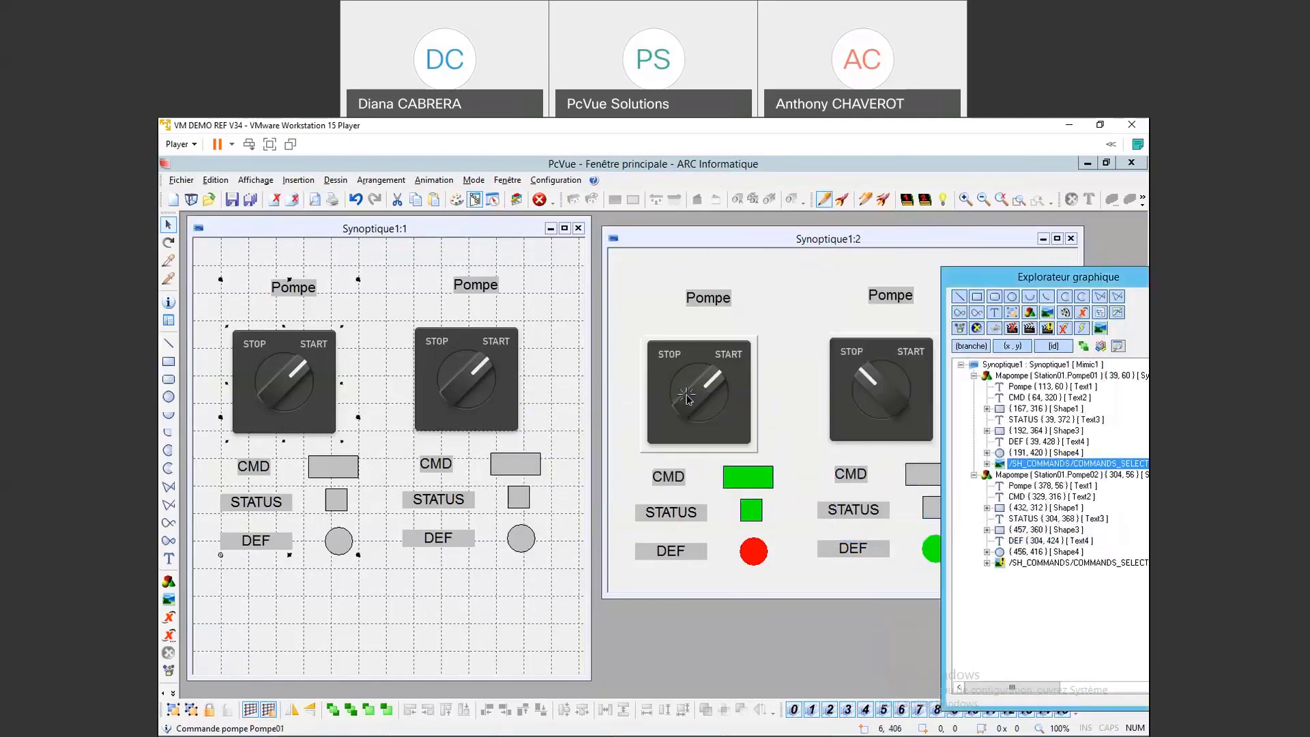
click(229, 204)
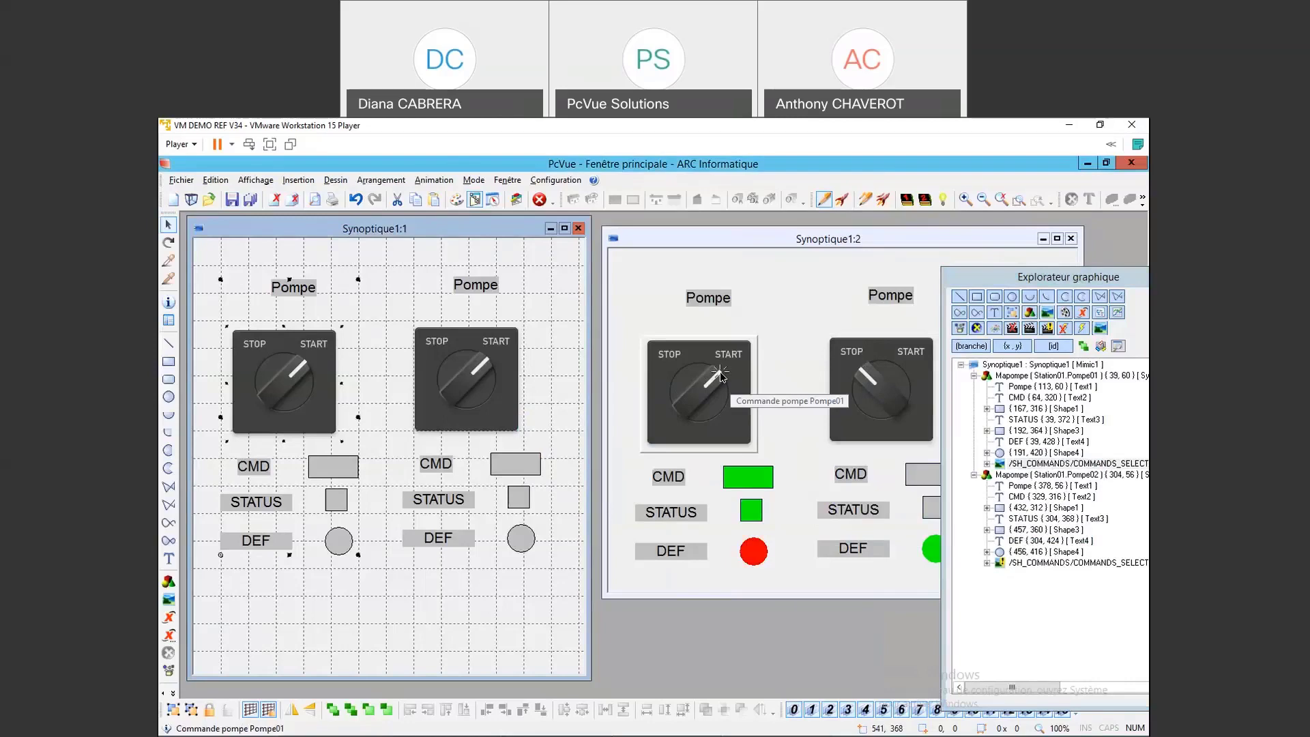
Step: Switch to the Application Explorer and examine the extended text attributes of the Station01.Pompe01 CMD variable
click(545, 182)
click(556, 199)
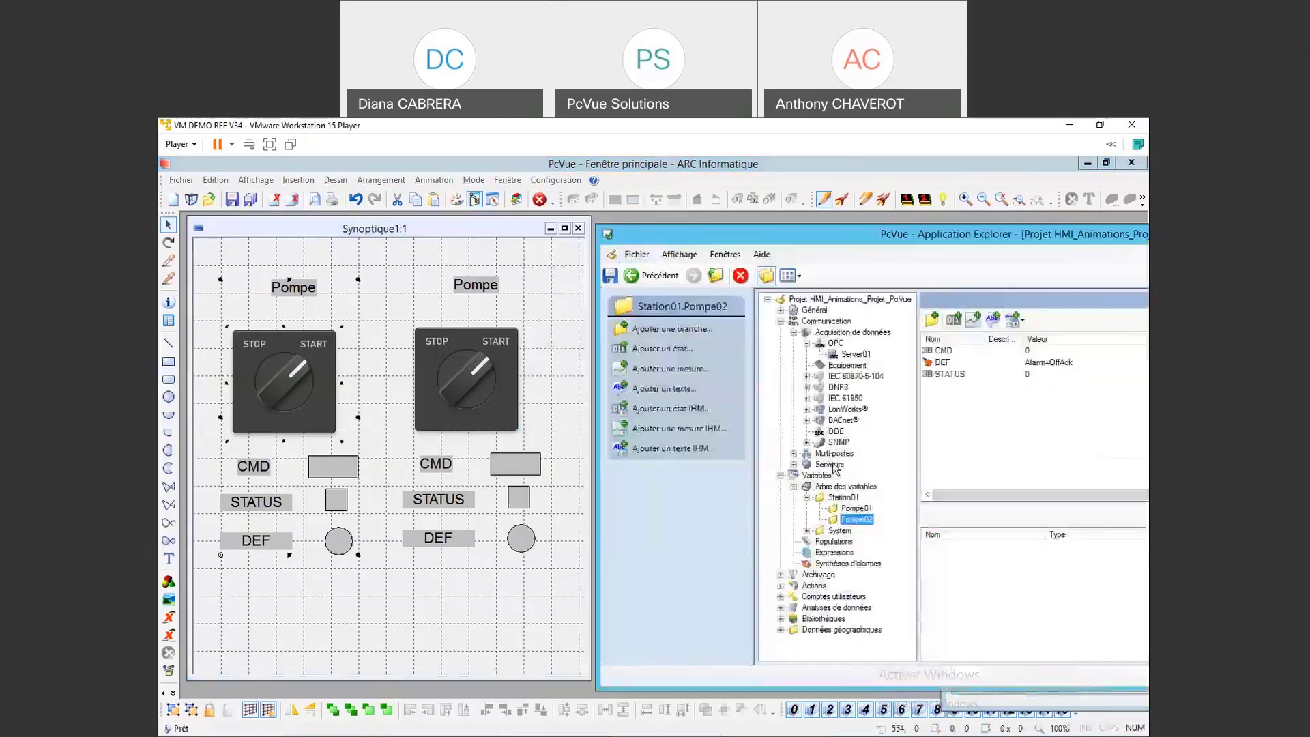
click(945, 350)
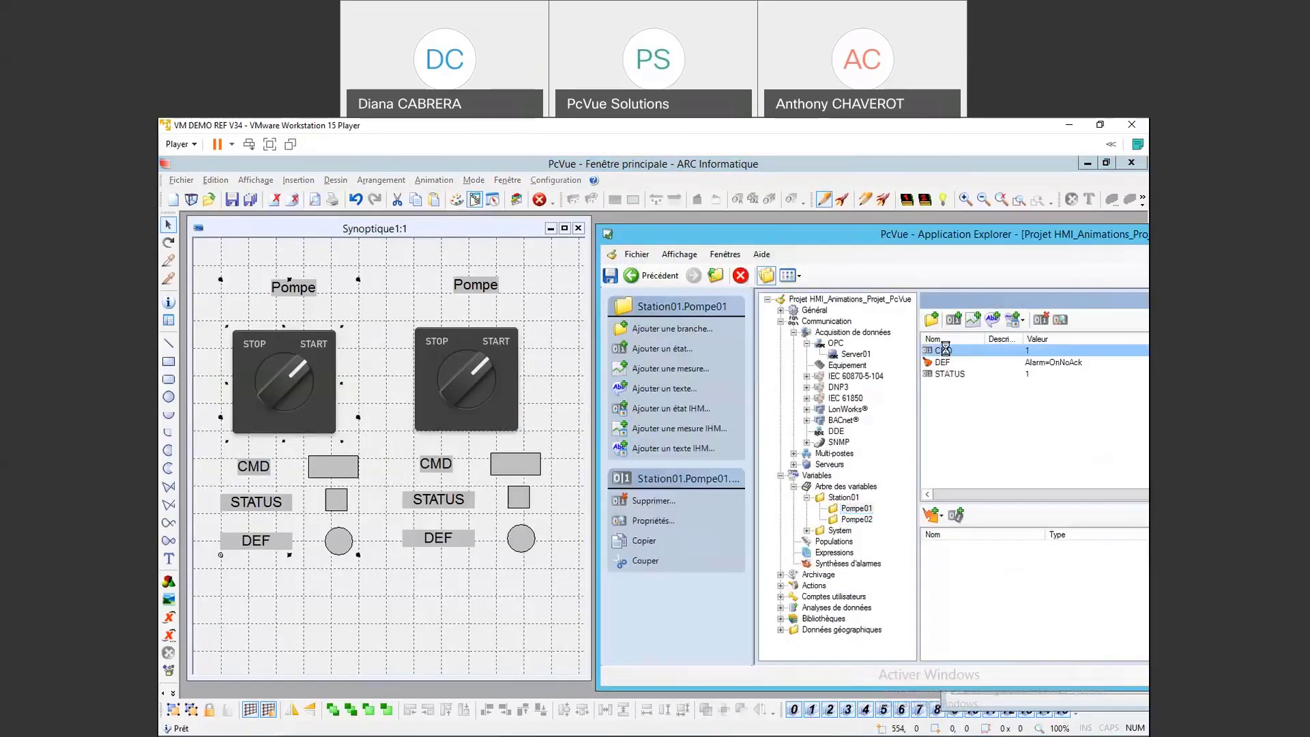
double_click(945, 350)
click(918, 304)
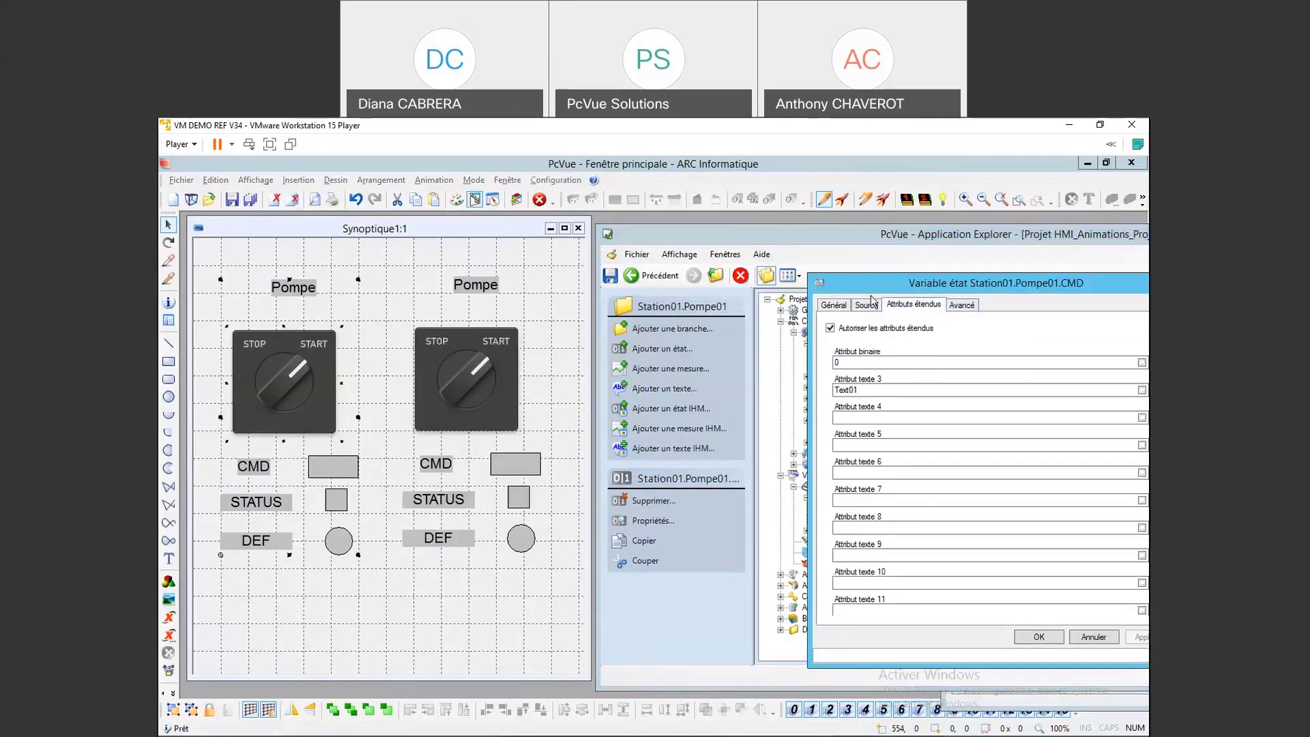
drag(870, 289, 788, 242)
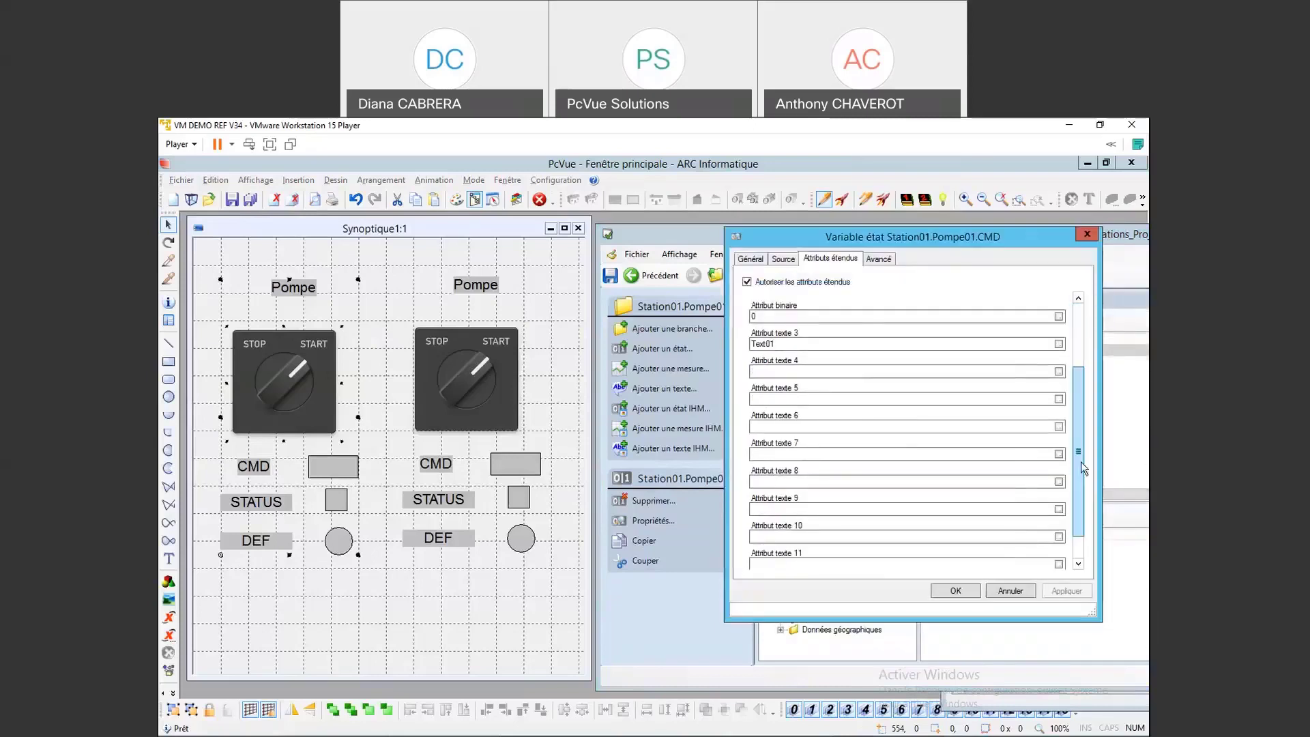
drag(1081, 462, 1081, 483)
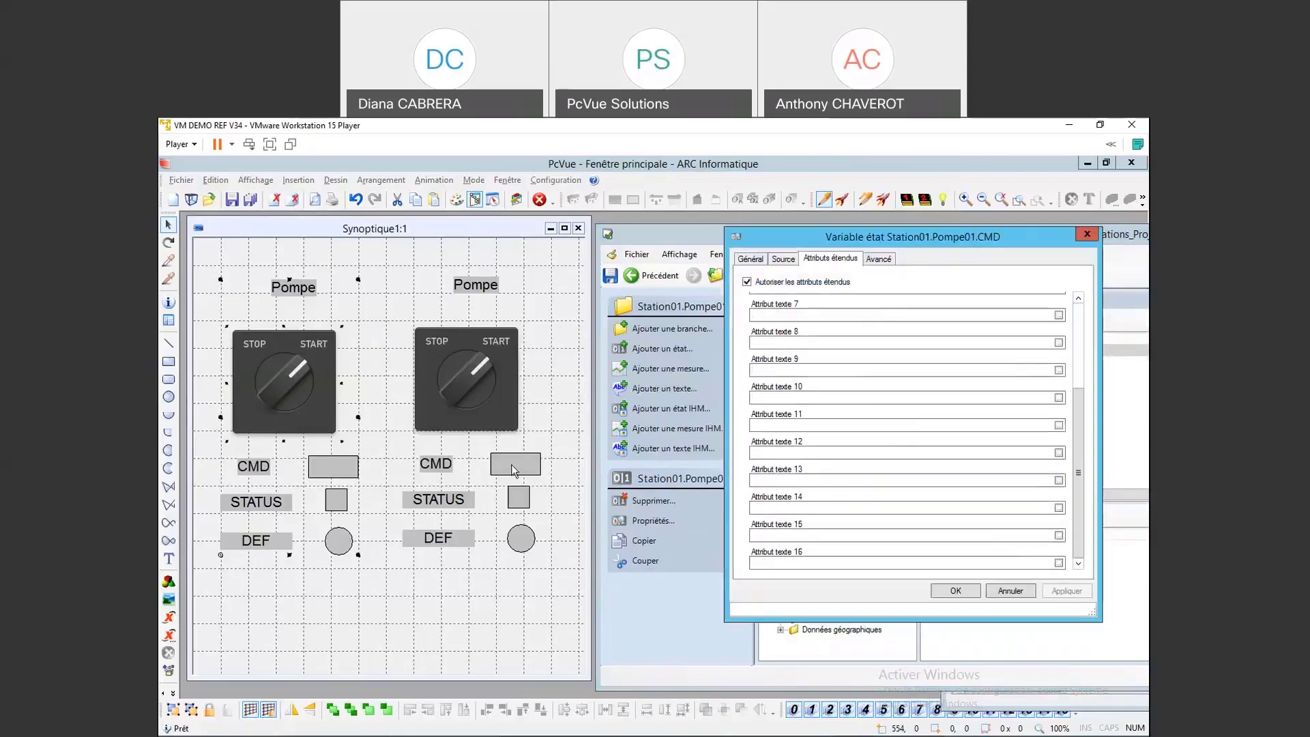
click(1011, 591)
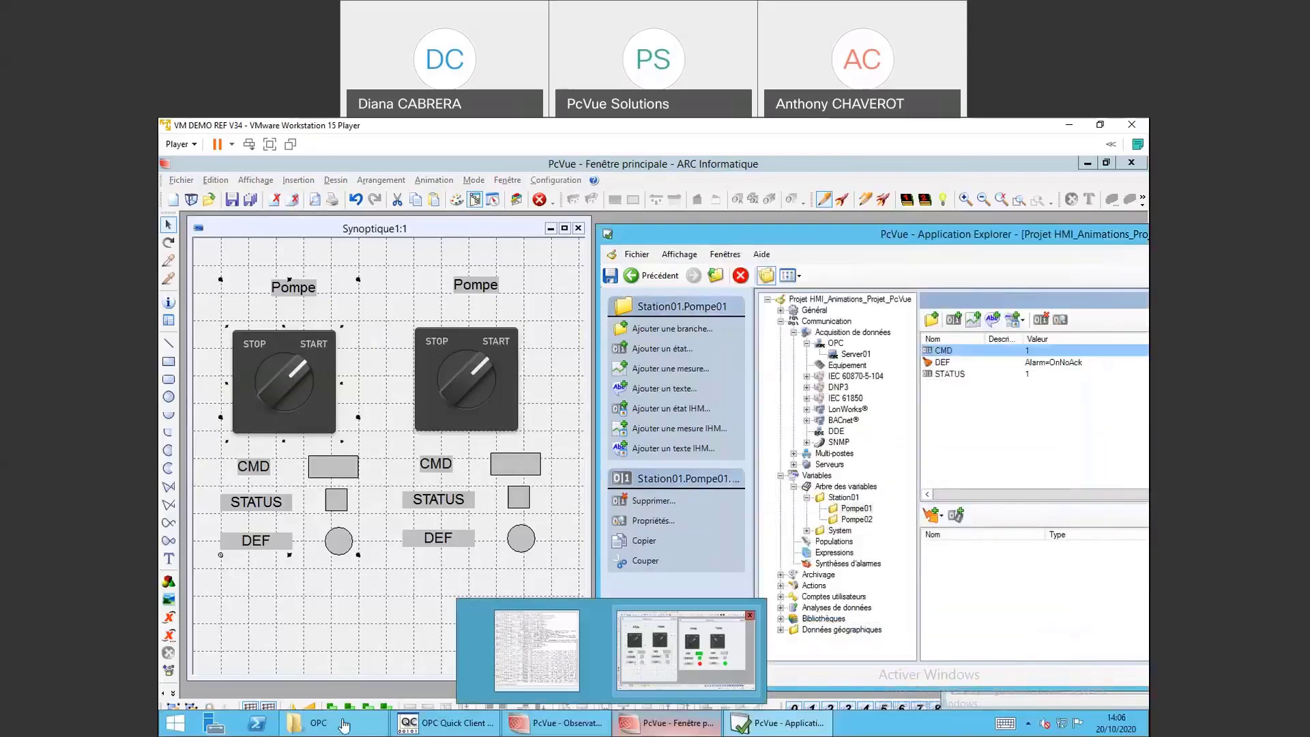
Step: Switch to the file explorer and open SV_HMI.fr.pdf from the PcVue Documentation\Pdf\French folder
click(336, 727)
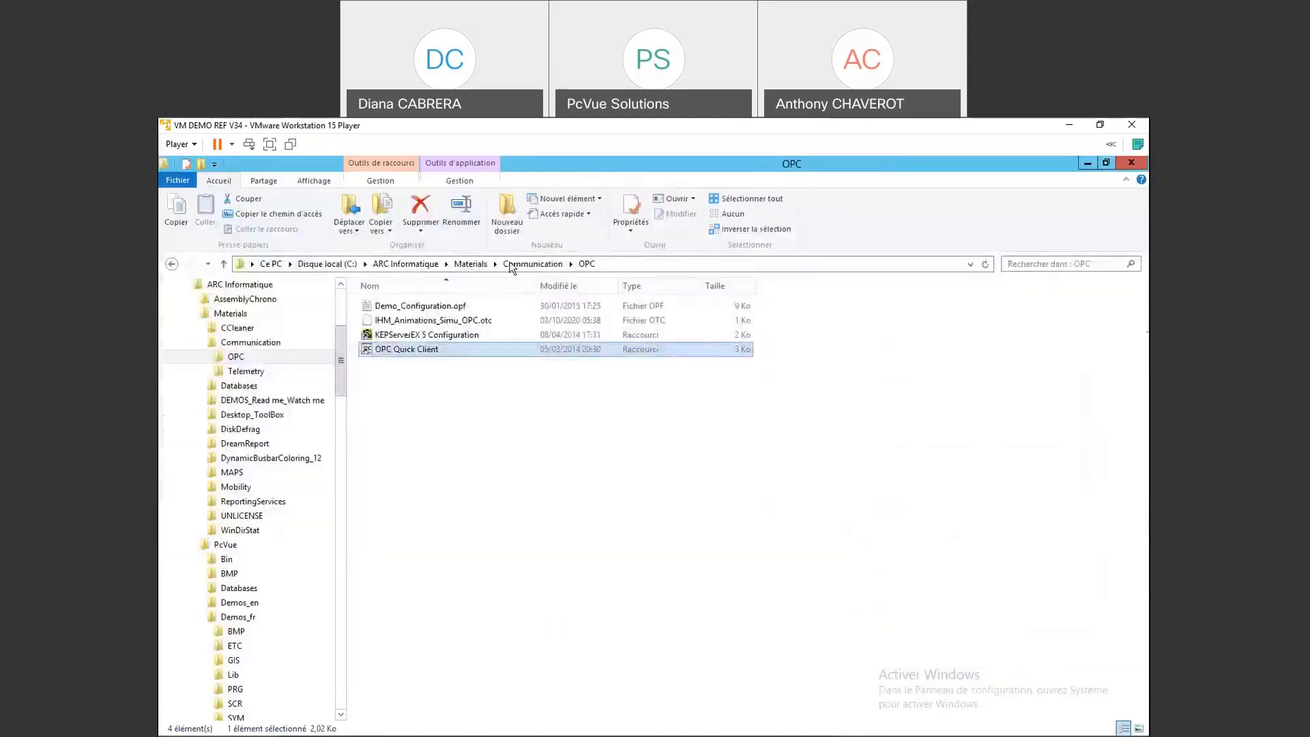
click(432, 267)
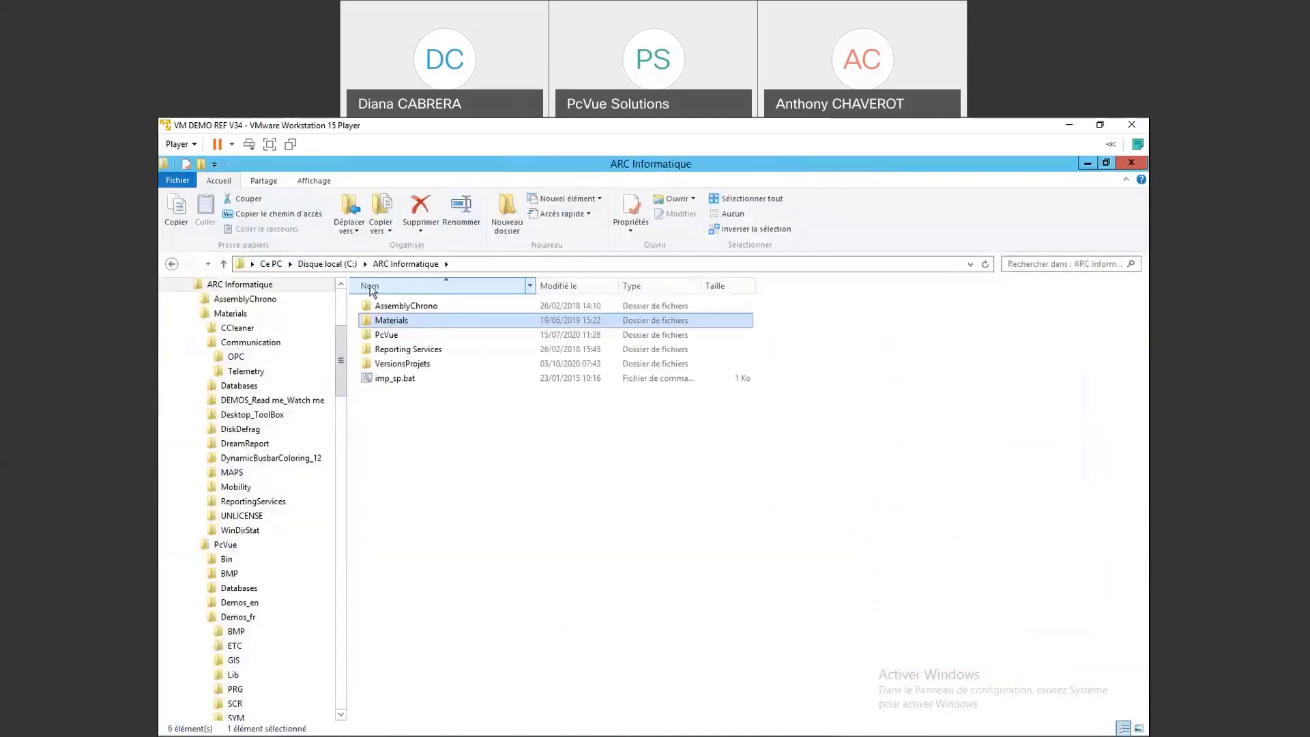
click(337, 267)
double_click(420, 306)
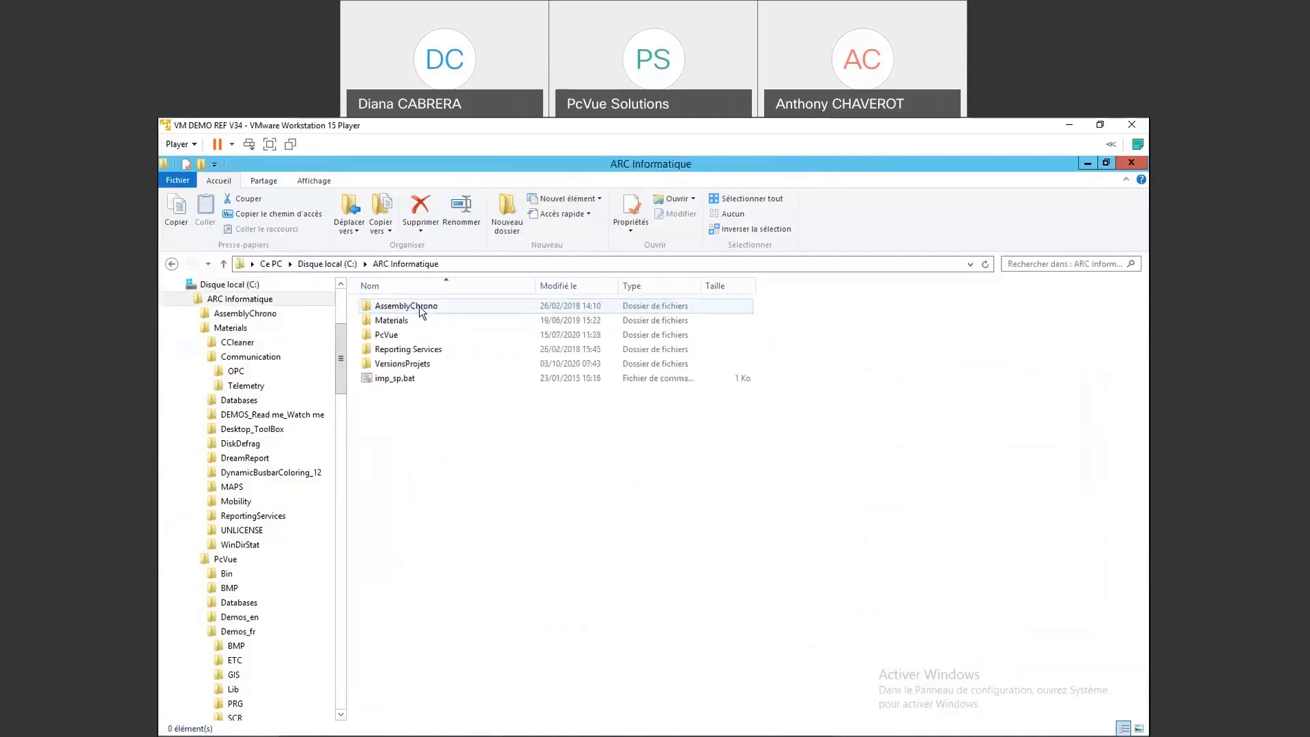
double_click(409, 335)
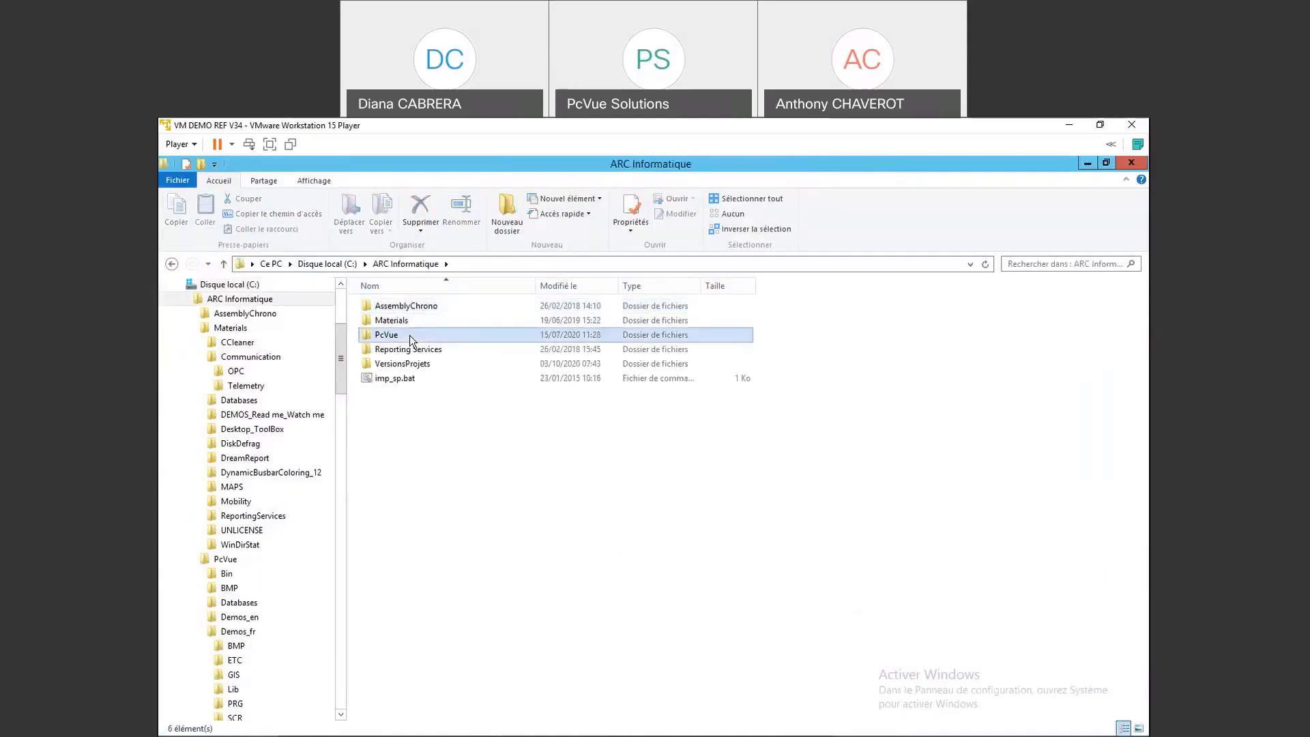
double_click(432, 398)
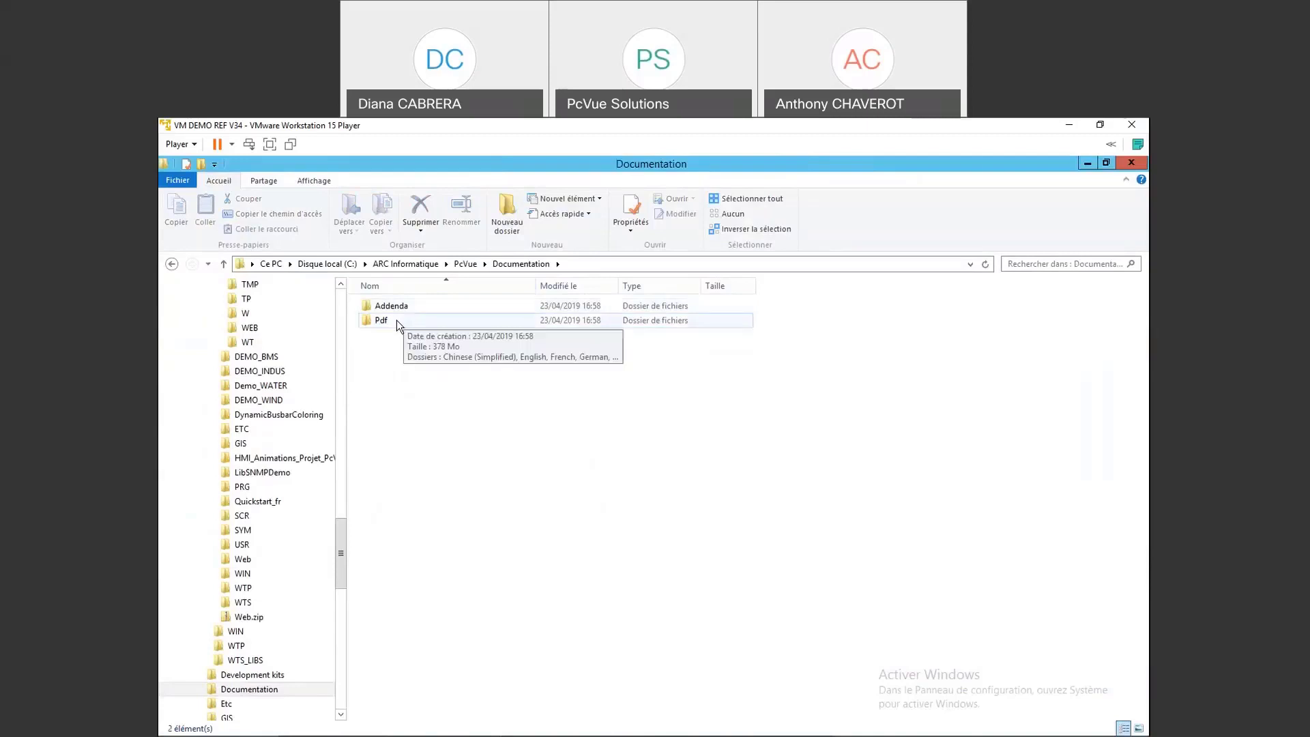
double_click(382, 321)
double_click(407, 336)
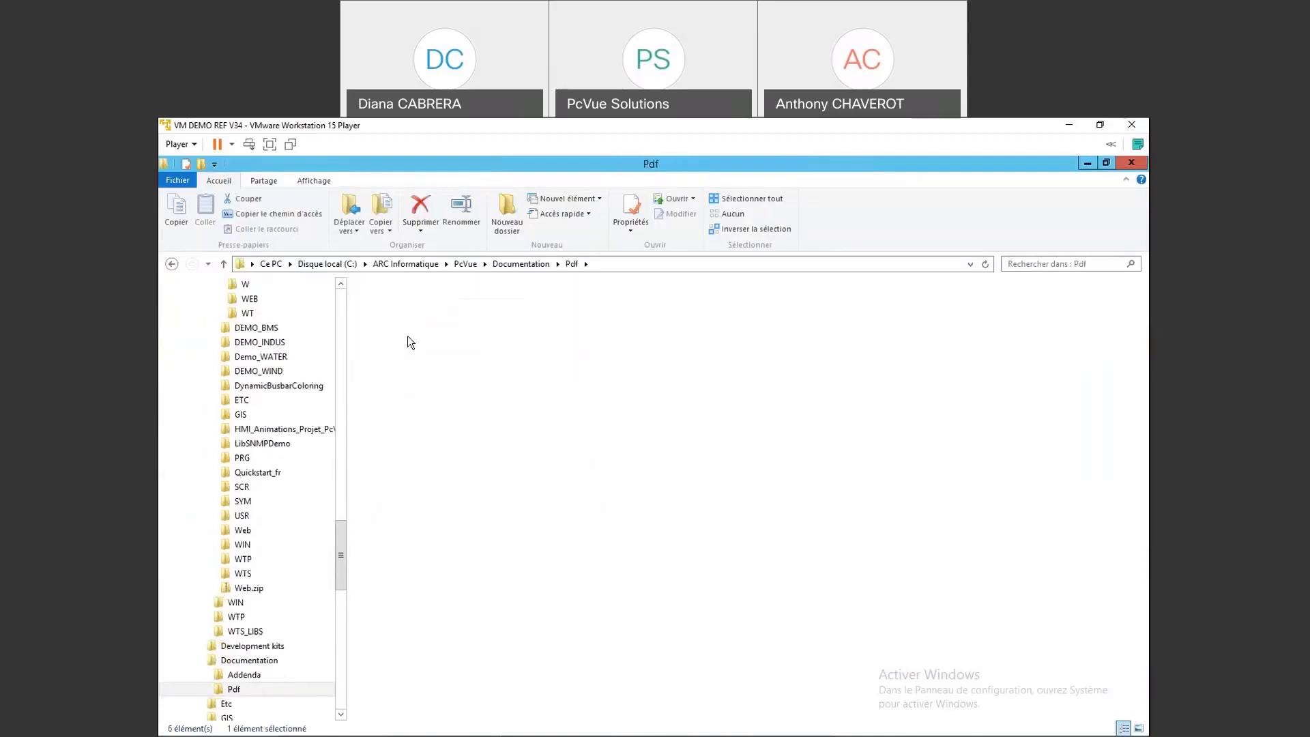
click(419, 363)
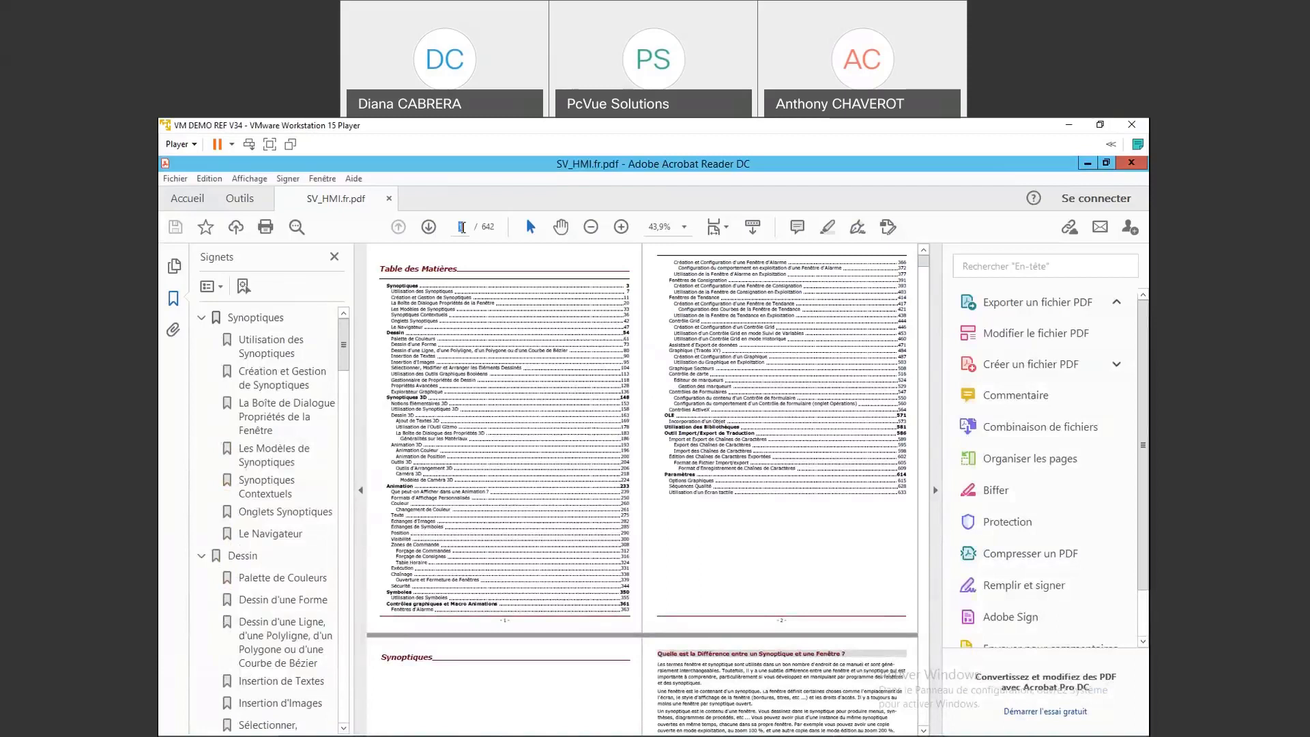
Step: Go to page 245 of the SV_HMI.fr.pdf manual
click(463, 227)
text(245)
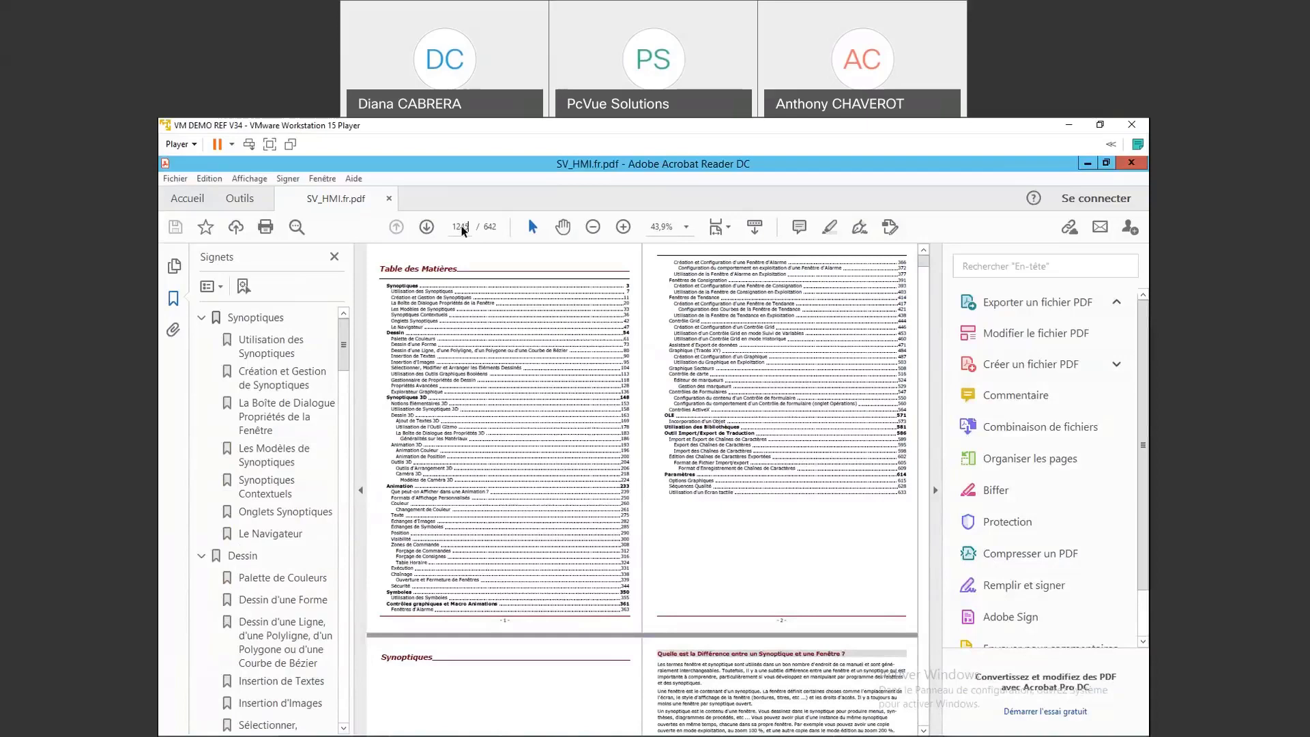
key(Return)
key(Return)
text(2)
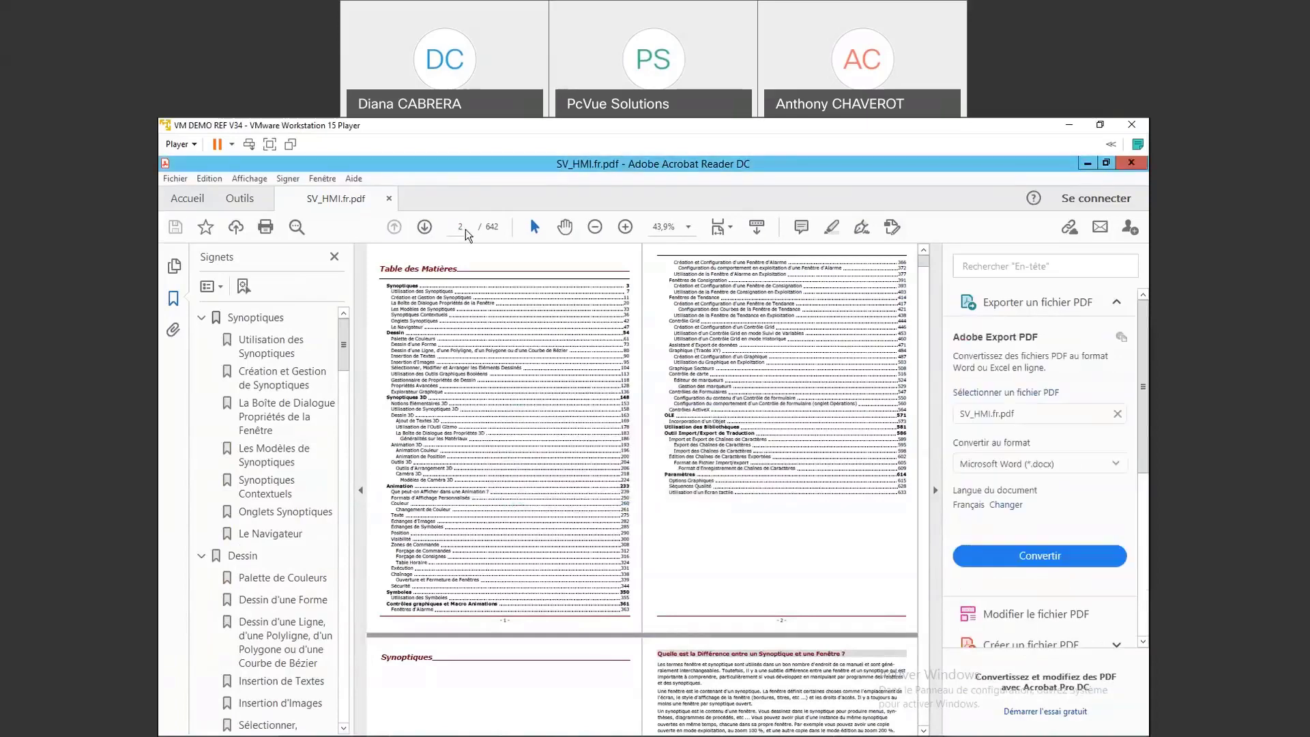
text(45)
key(Return)
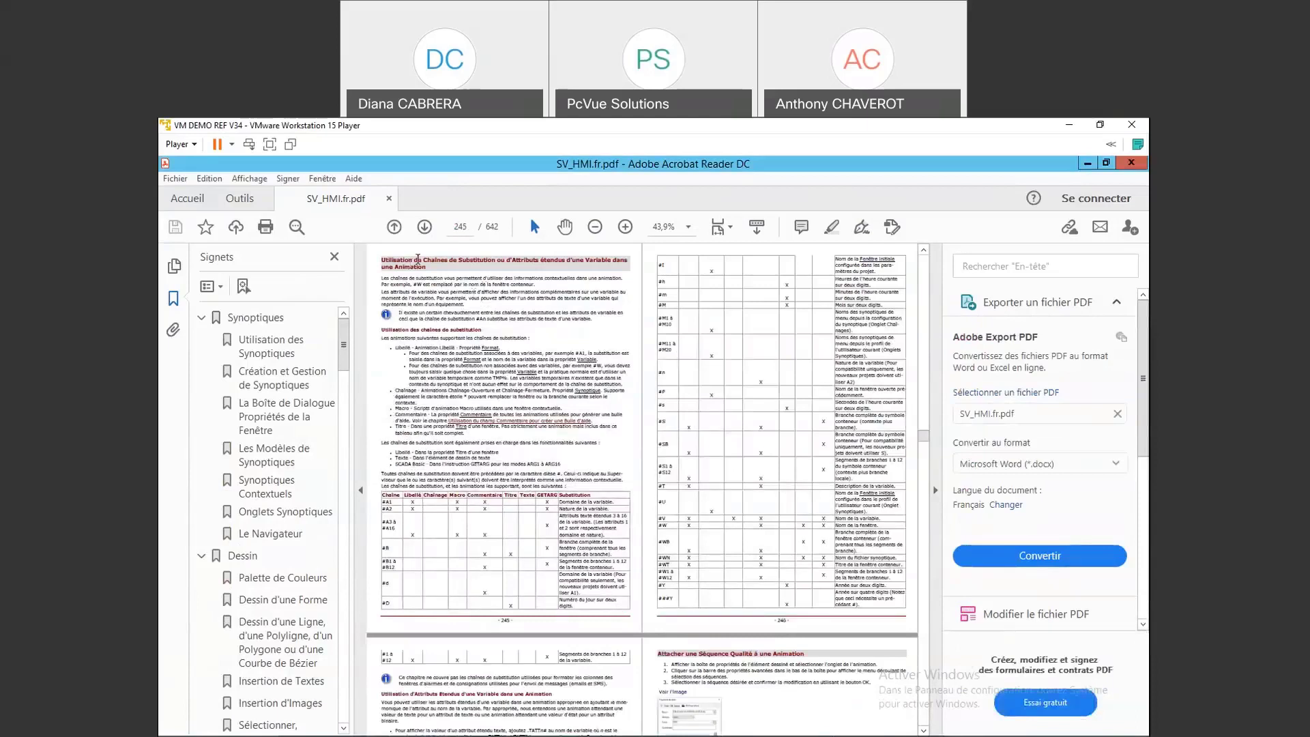
Step: Examine the substitution strings section and its table at 50% zoom, and return to the PcVue mimic
drag(452, 264, 628, 266)
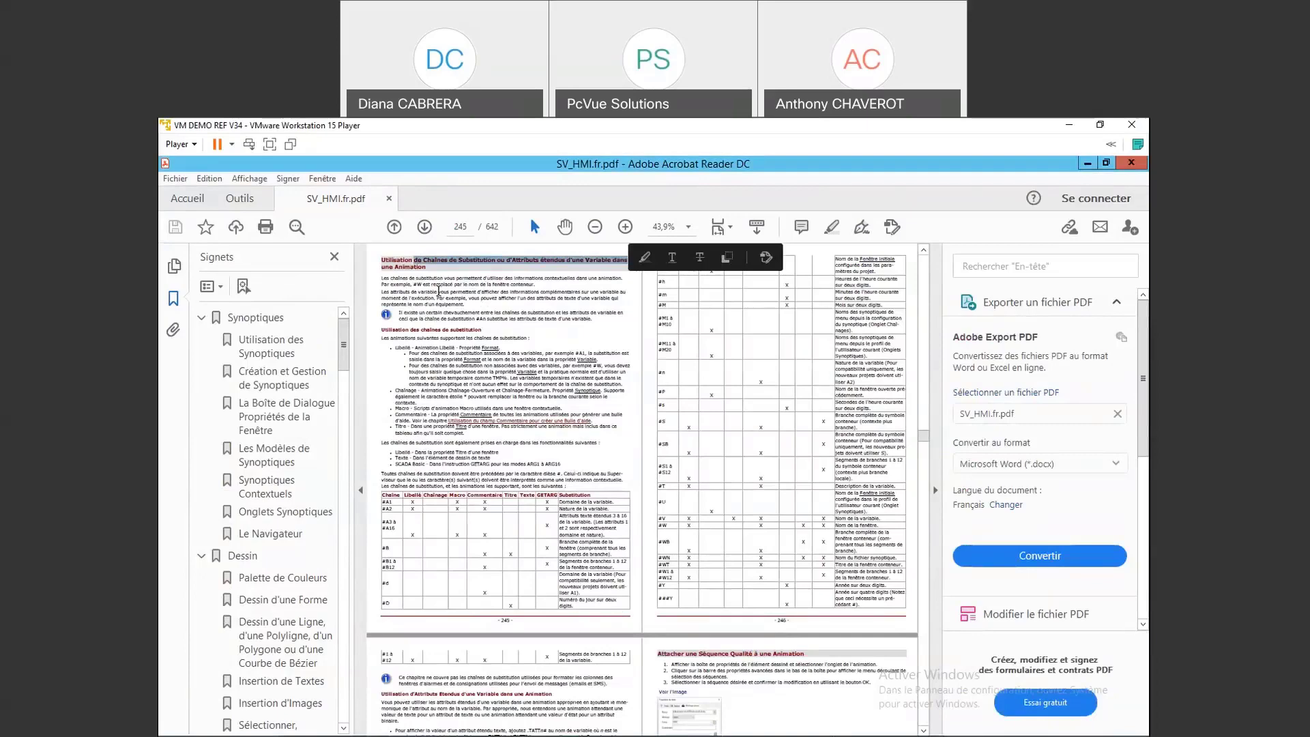
click(623, 234)
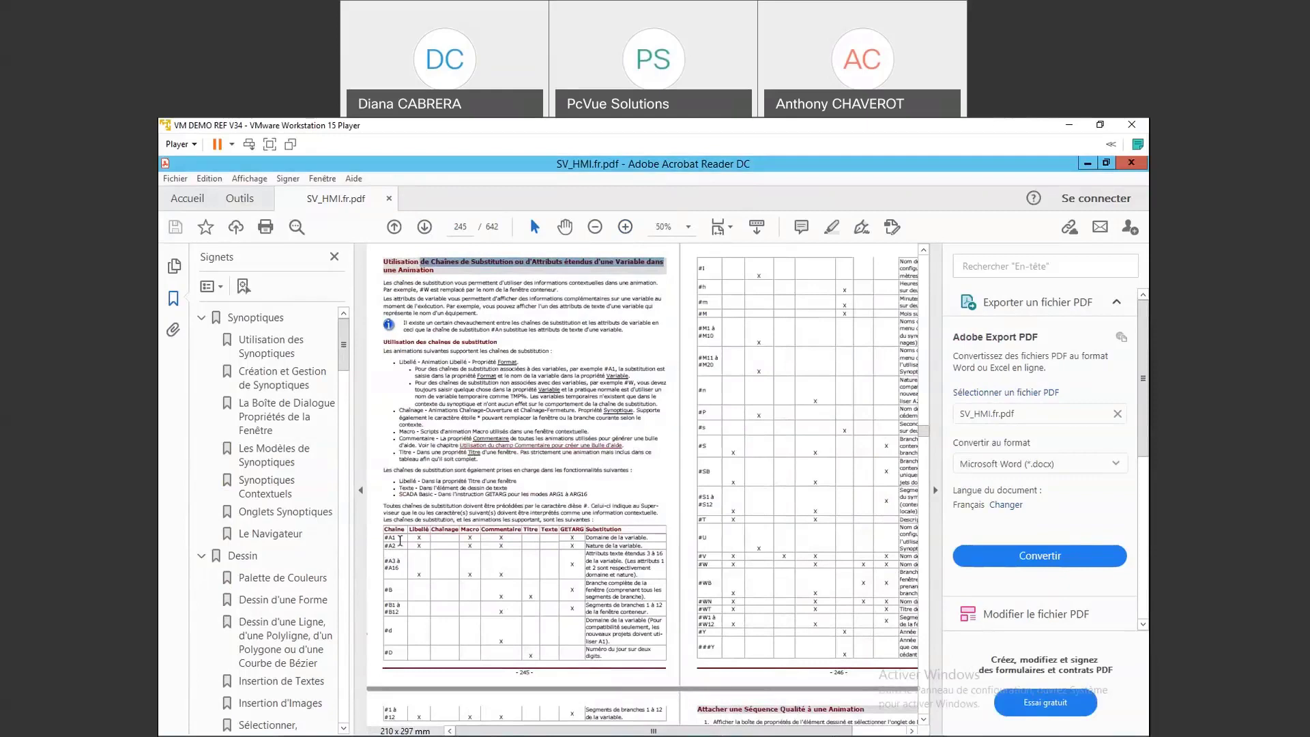
click(401, 540)
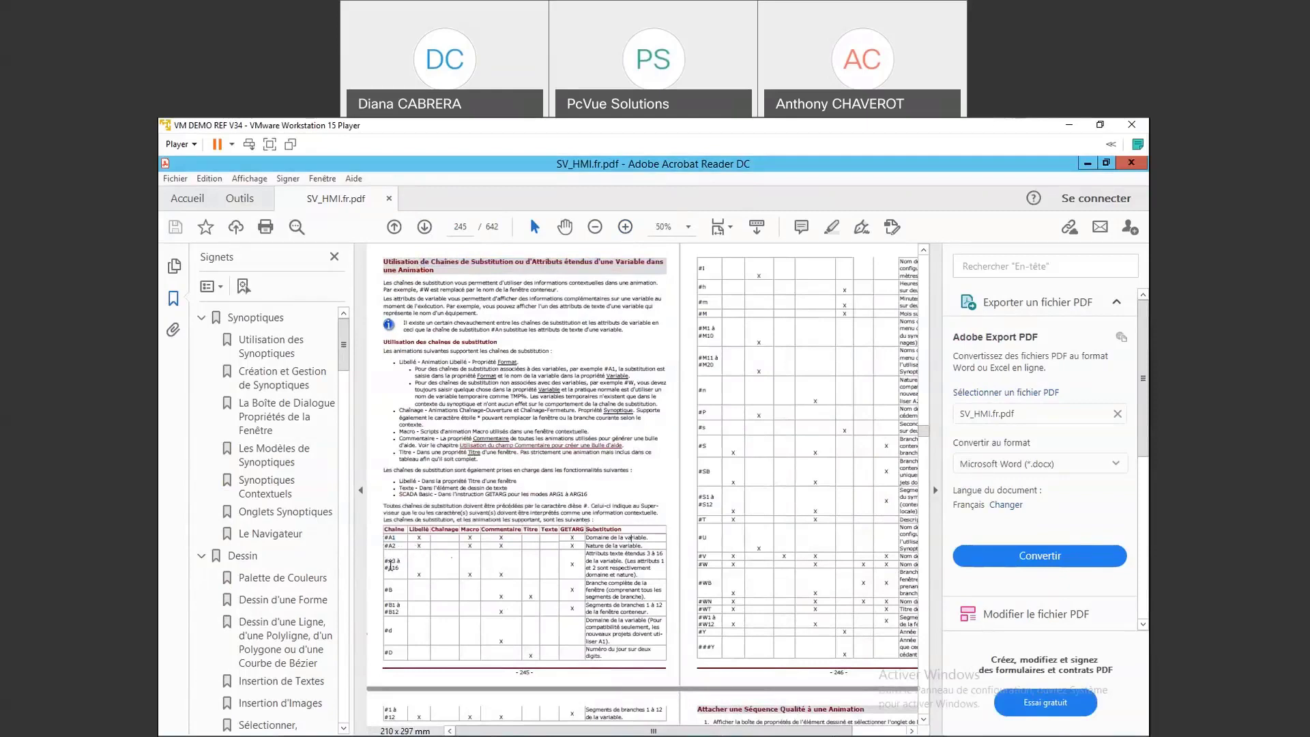
double_click(392, 591)
click(398, 607)
click(1087, 166)
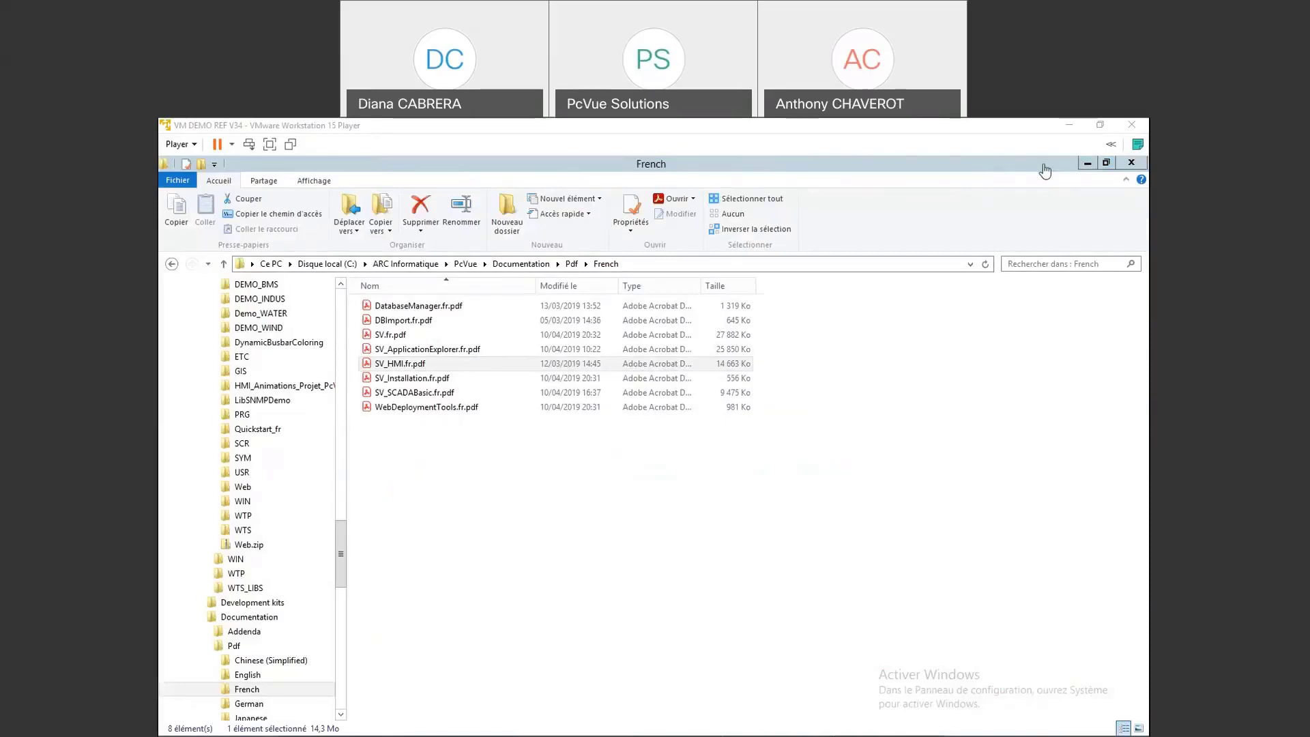
click(1090, 167)
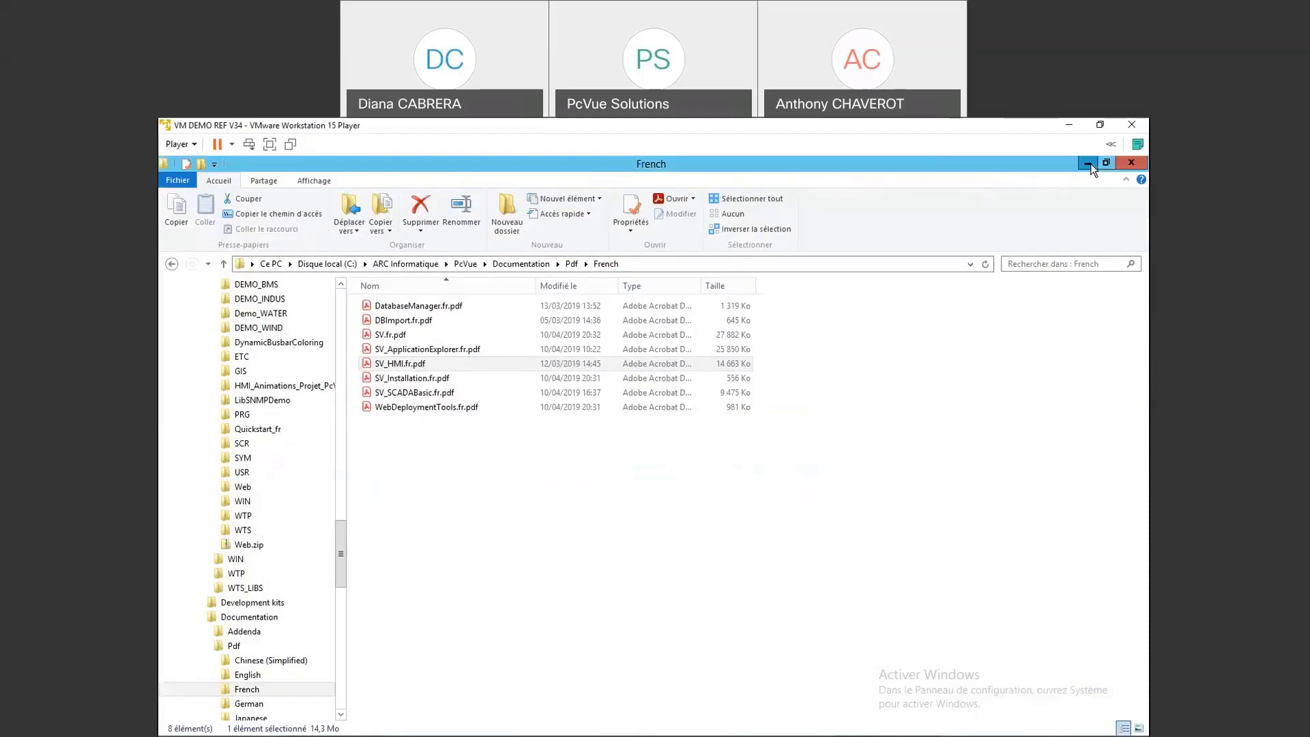
click(1088, 165)
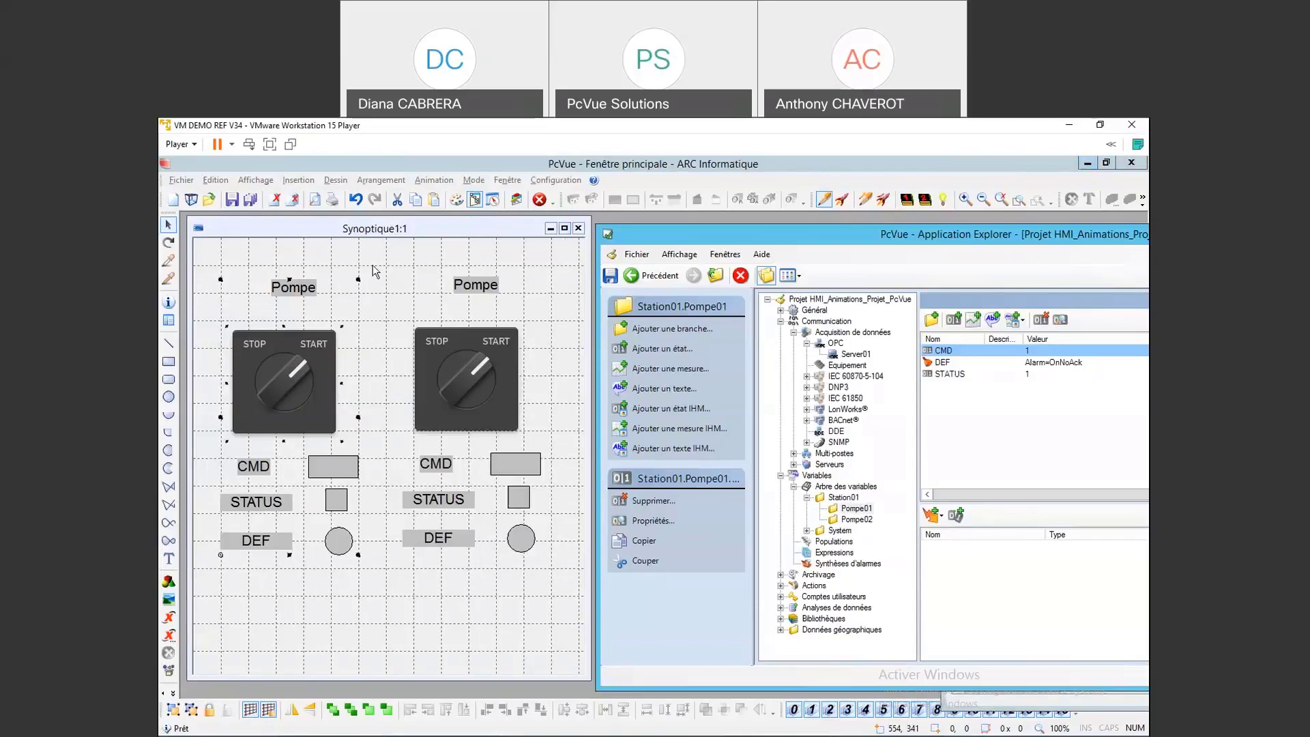
Step: Start adding a label display animation to the Pompe text inside the first Mapompe symbol
click(387, 288)
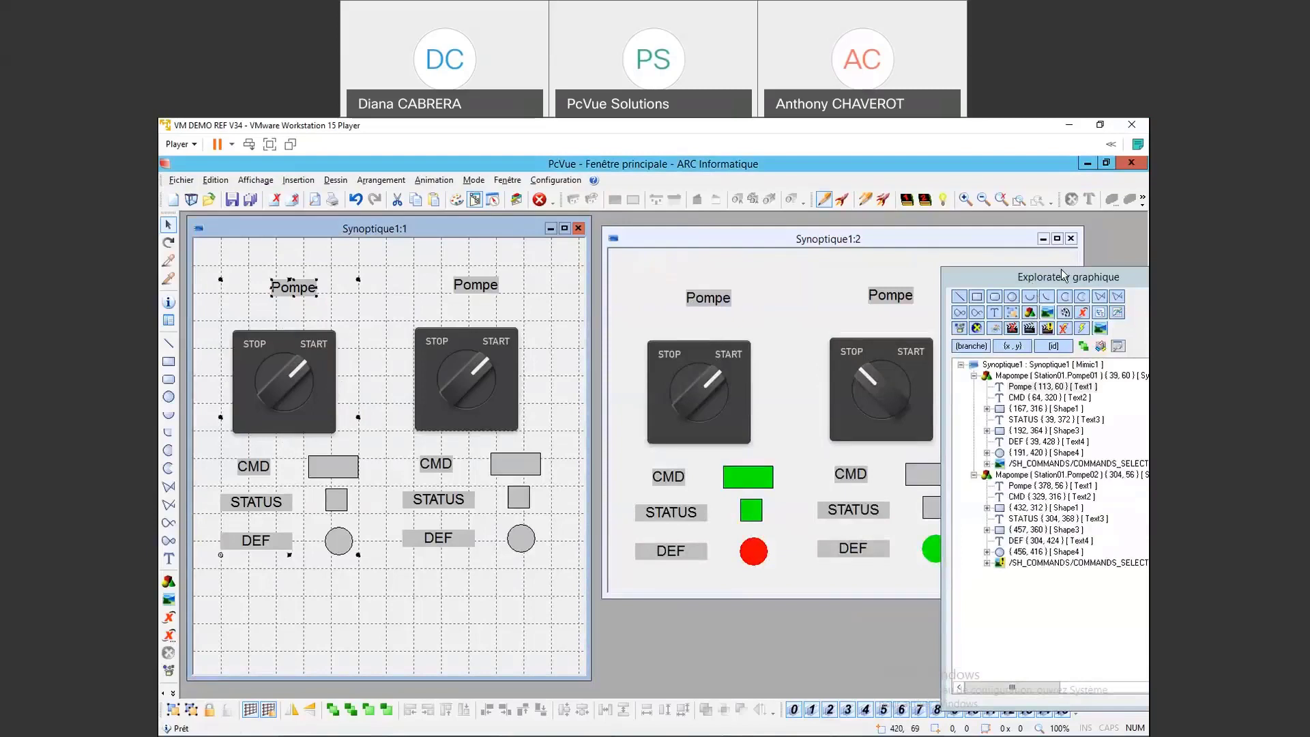
double_click(1034, 387)
click(1063, 571)
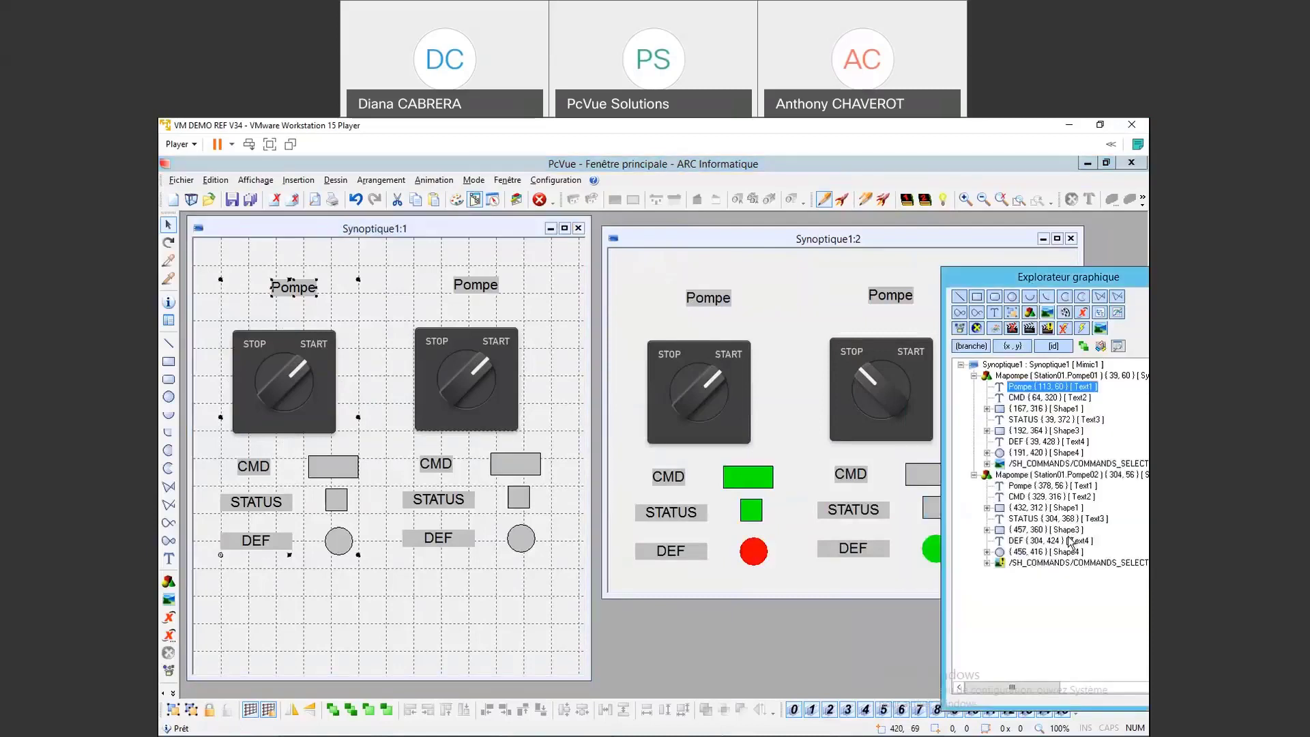
right_click(1024, 389)
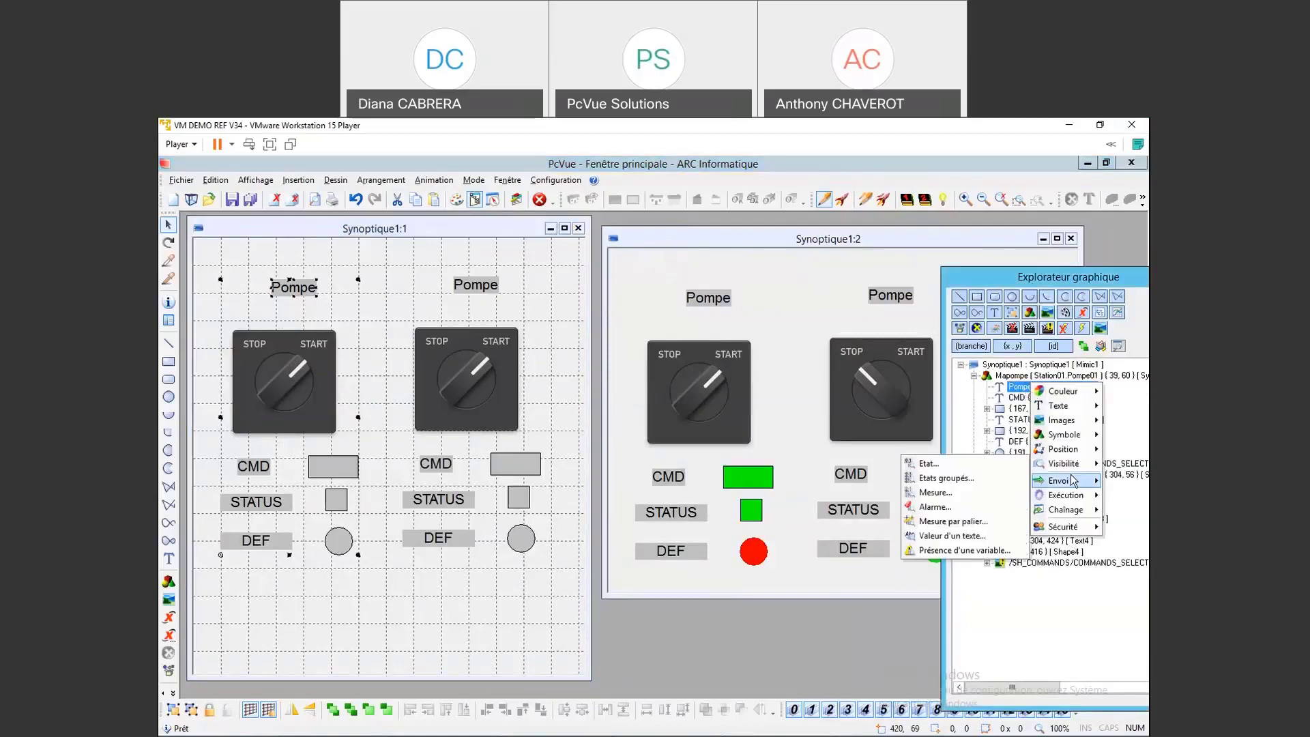
mouse_move(1083, 409)
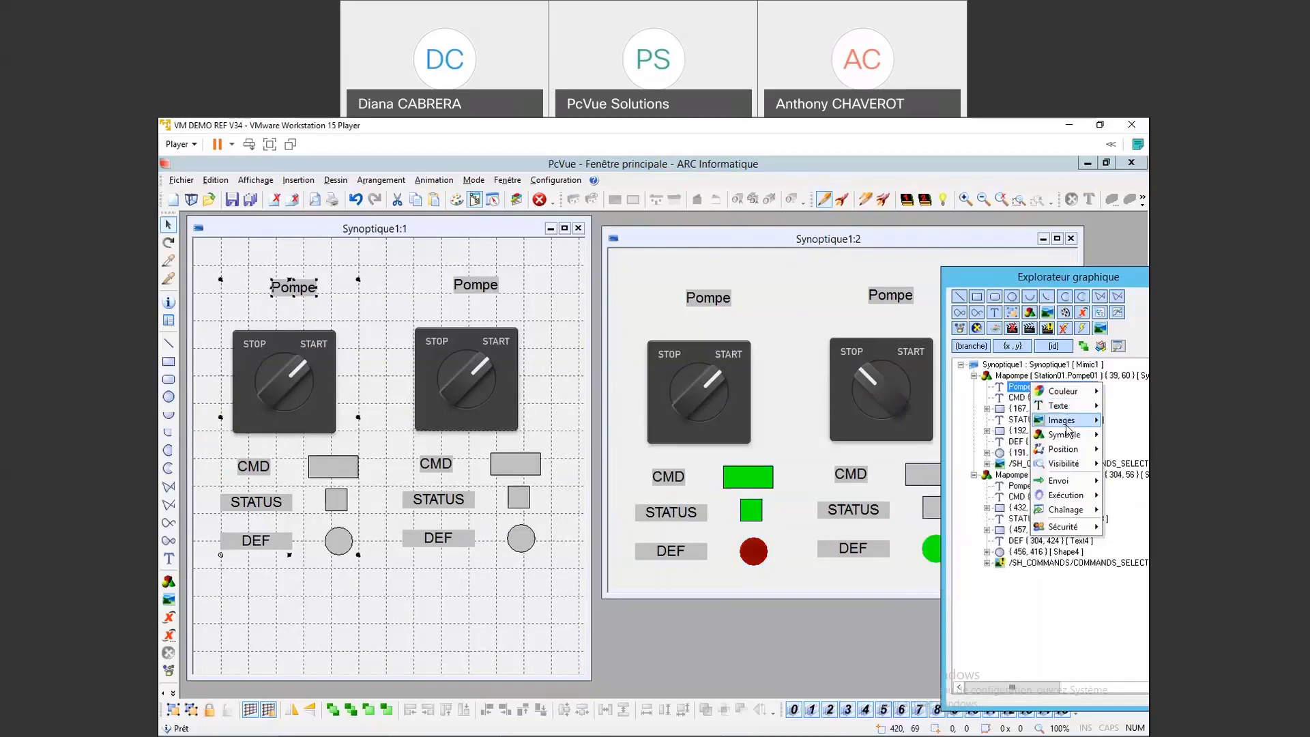
click(981, 439)
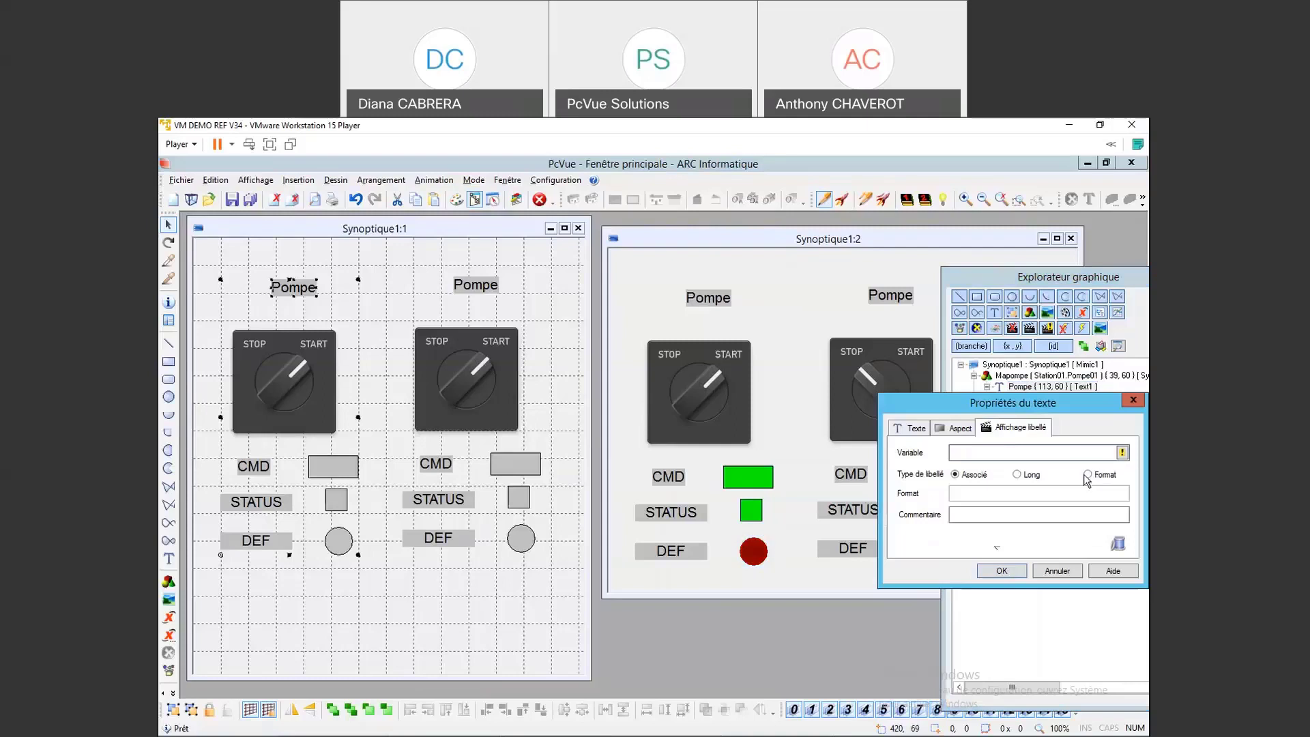
click(1122, 453)
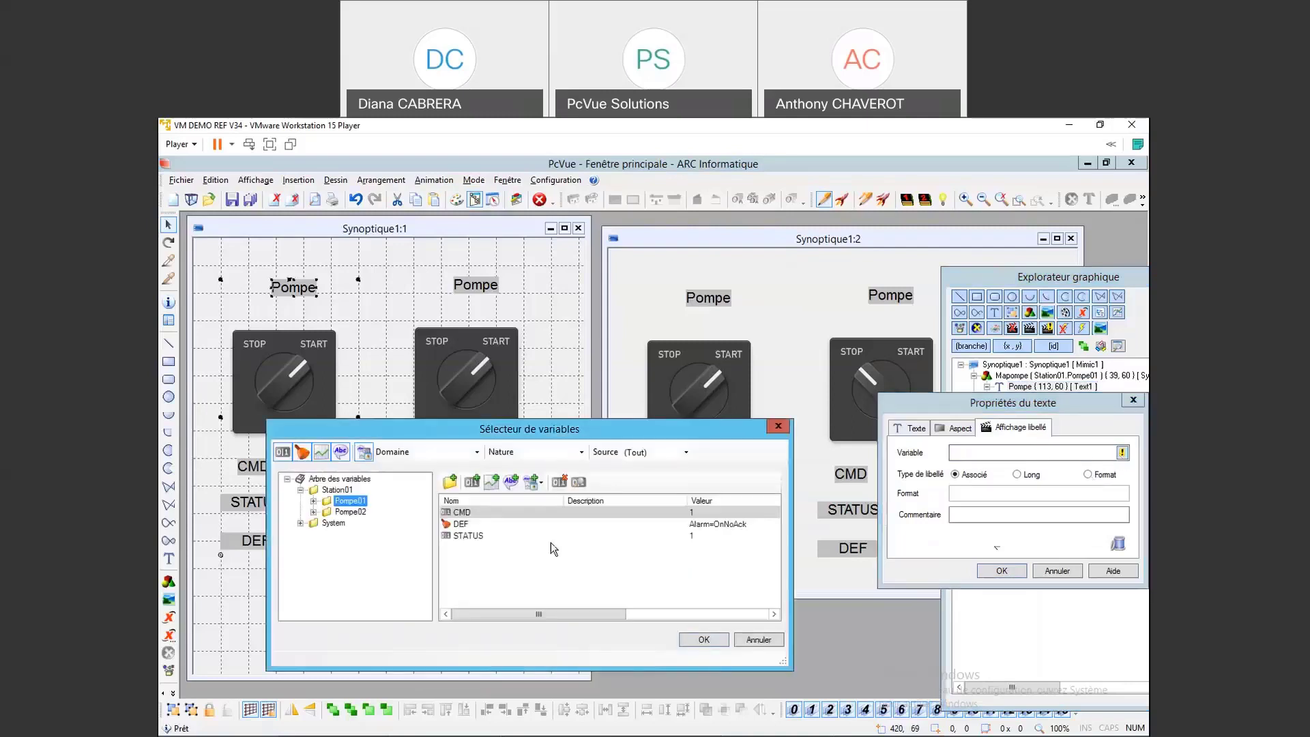
double_click(490, 508)
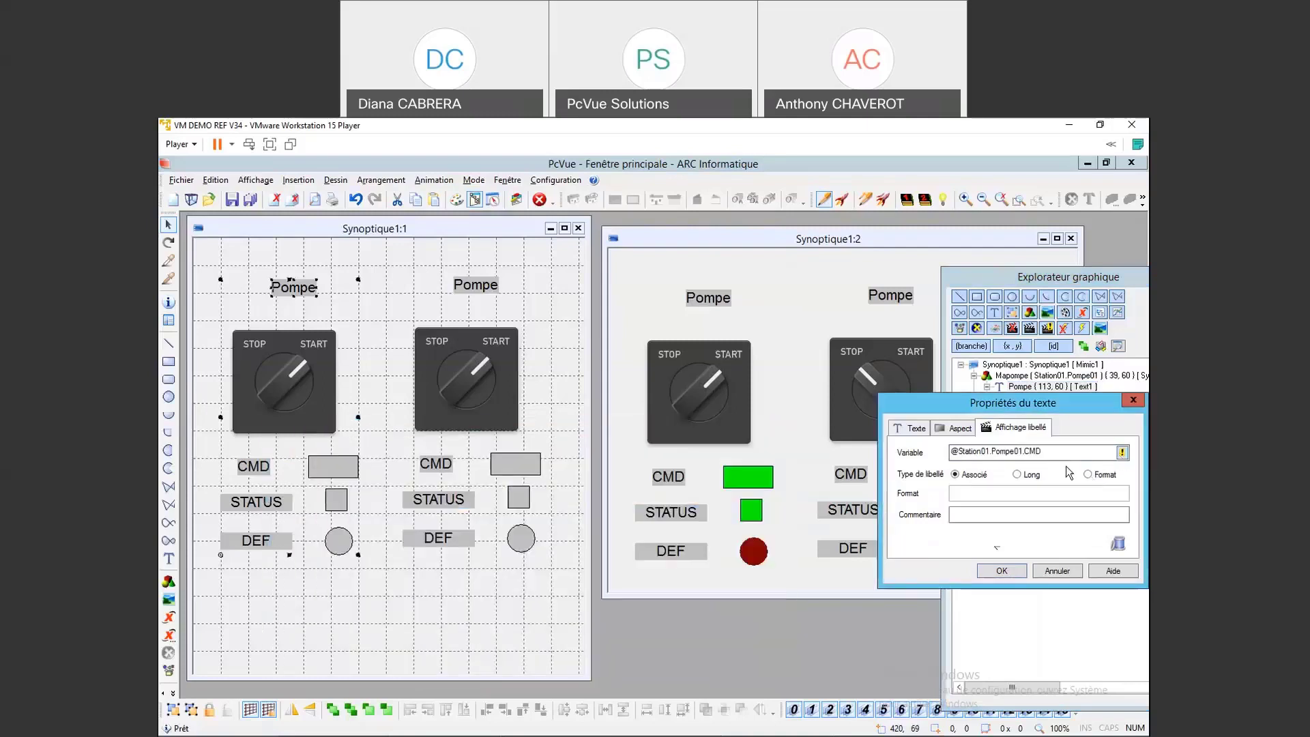
click(1089, 475)
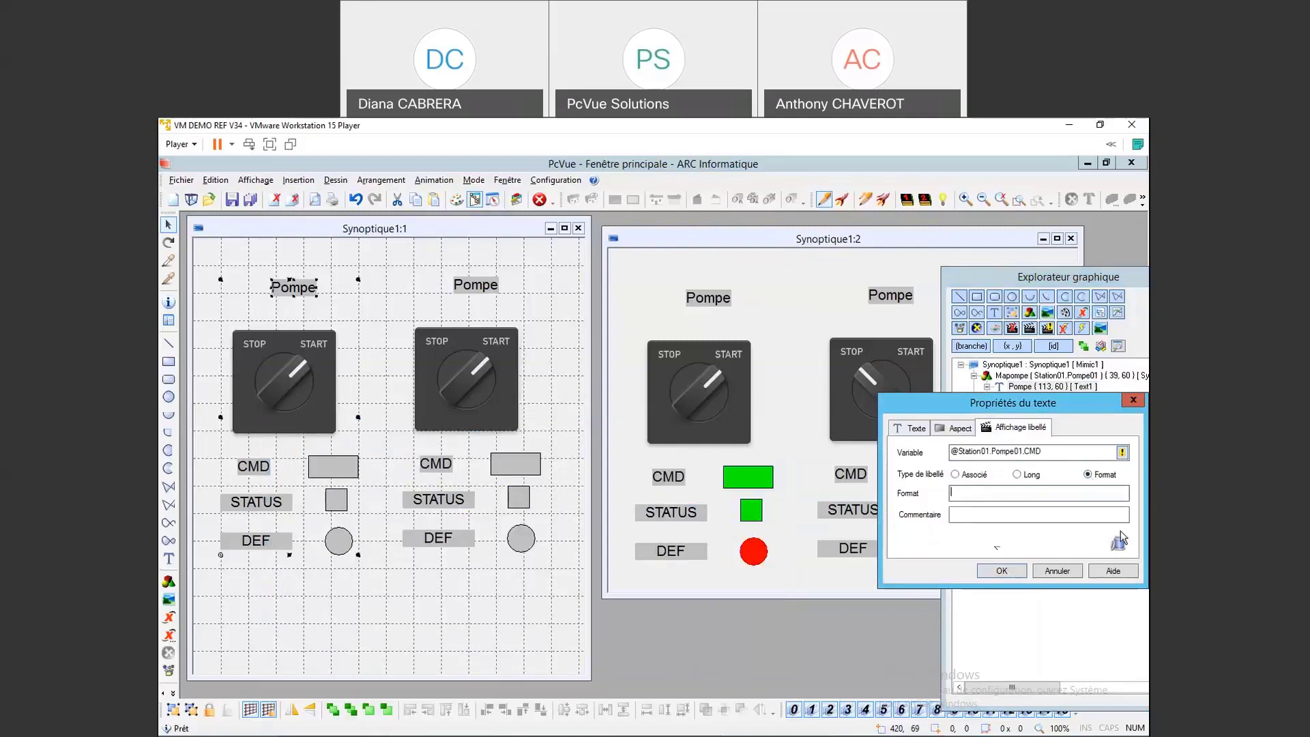
text(#S2)
click(1000, 572)
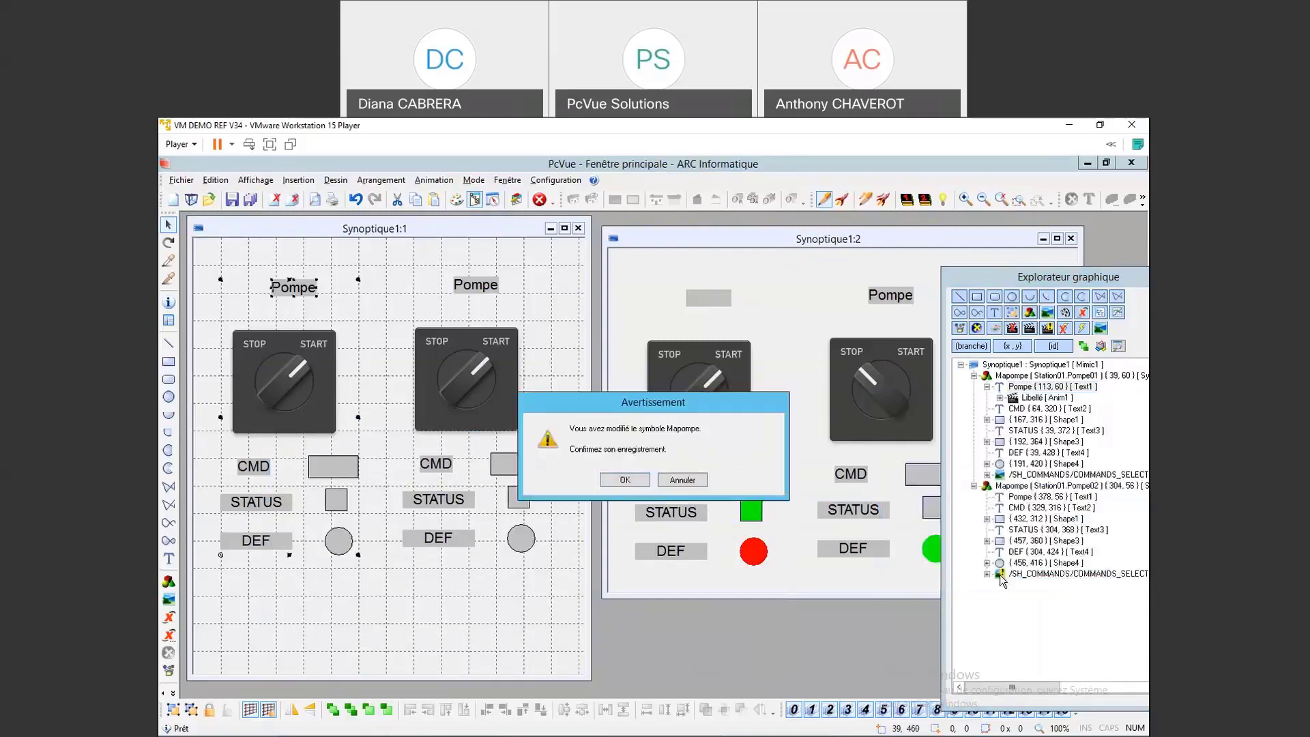
click(628, 477)
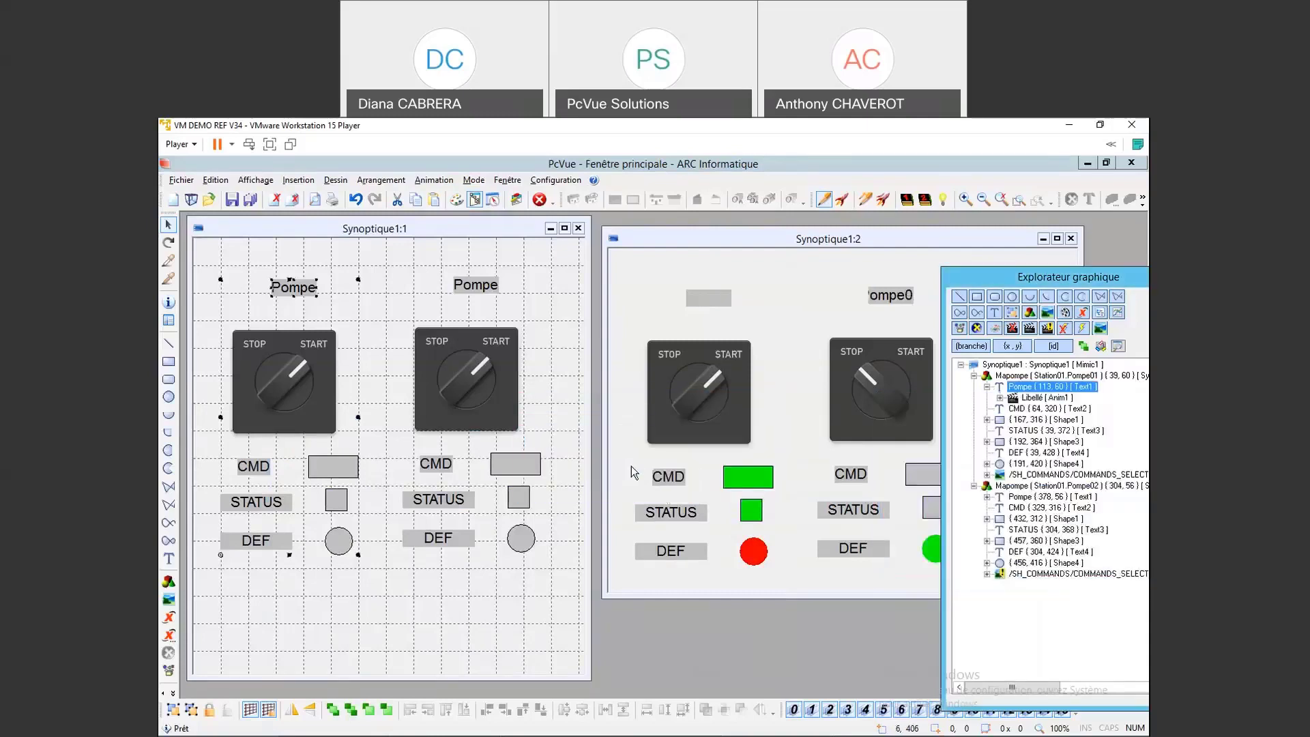
Step: Set the width of the first symbol's Pompe text to 100, confirm saving the Mapompe symbol, and save the mimic
click(301, 291)
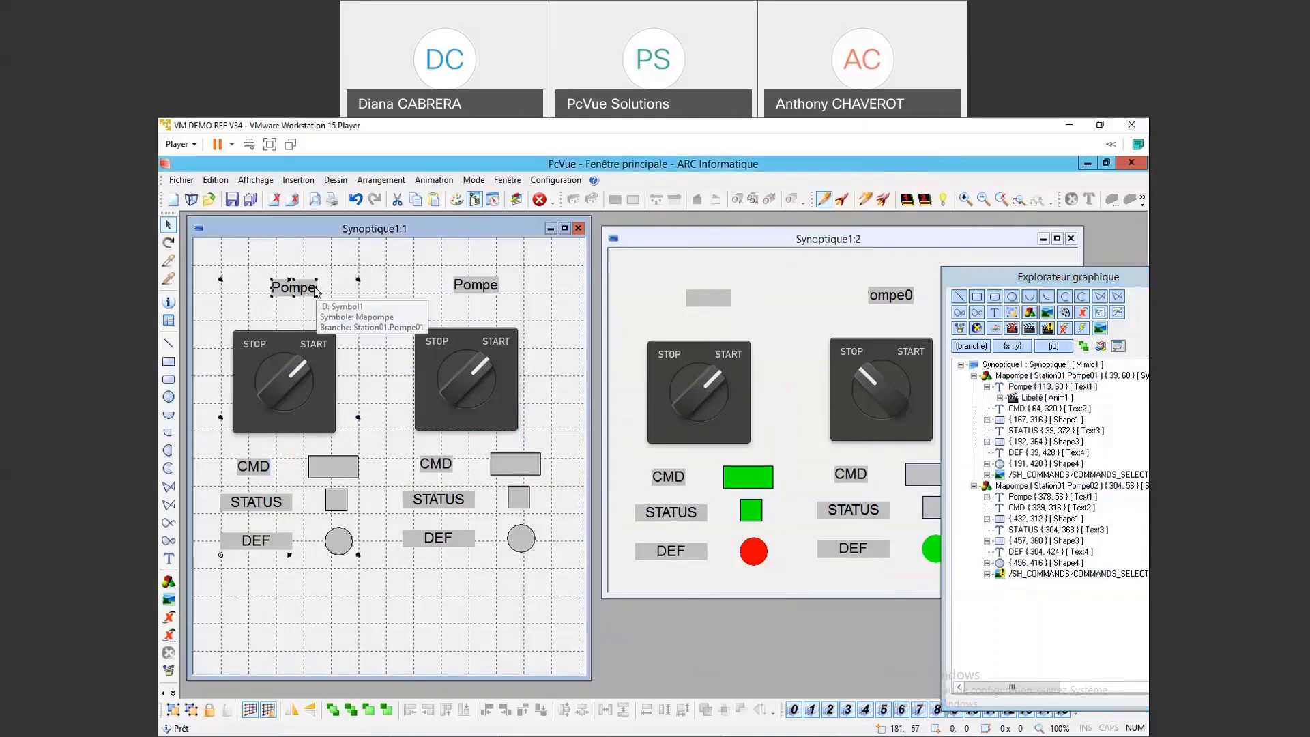
click(1030, 388)
double_click(1030, 388)
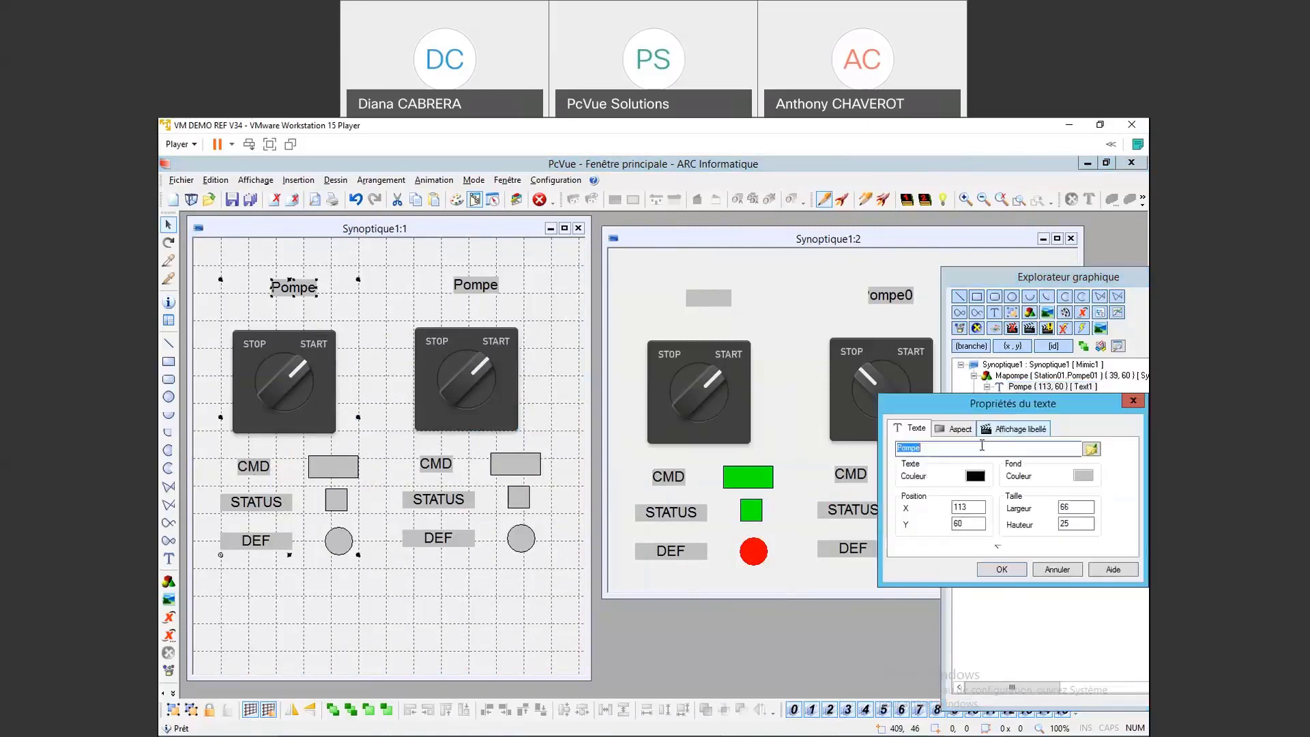
click(1079, 507)
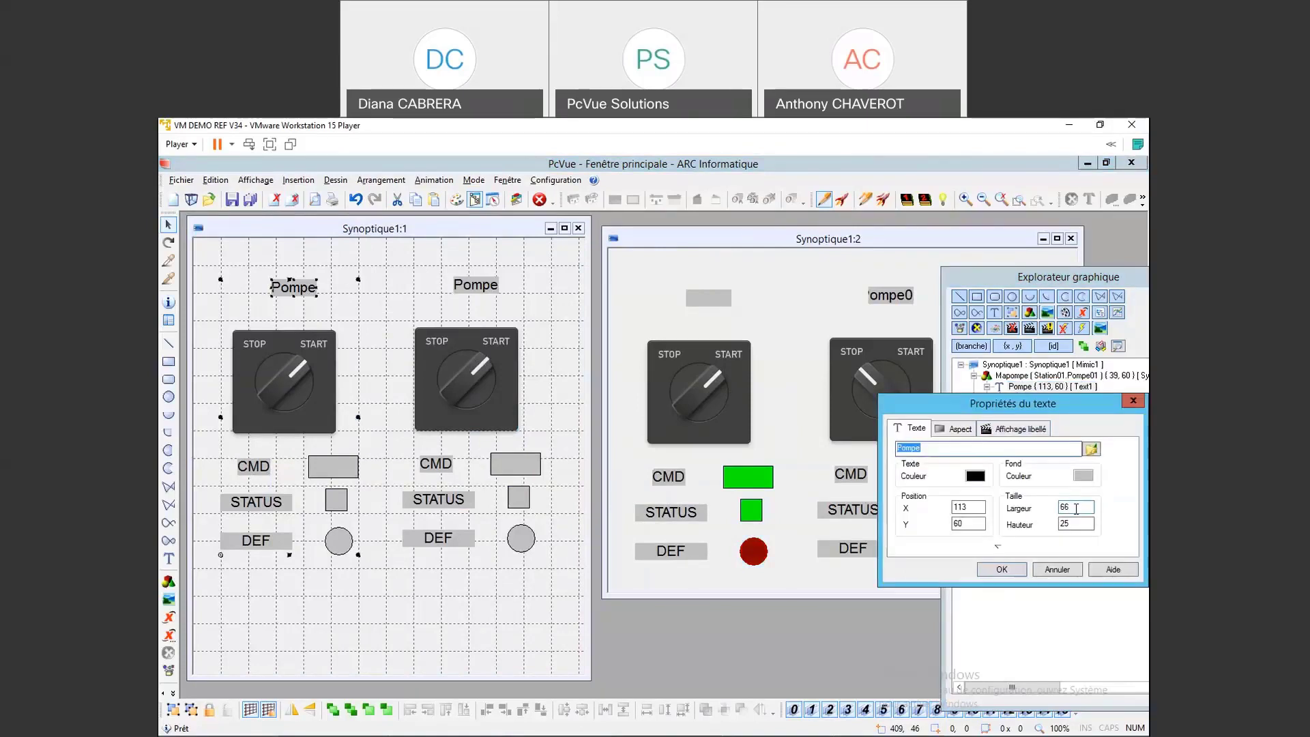
key(BackSpace)
key(BackSpace)
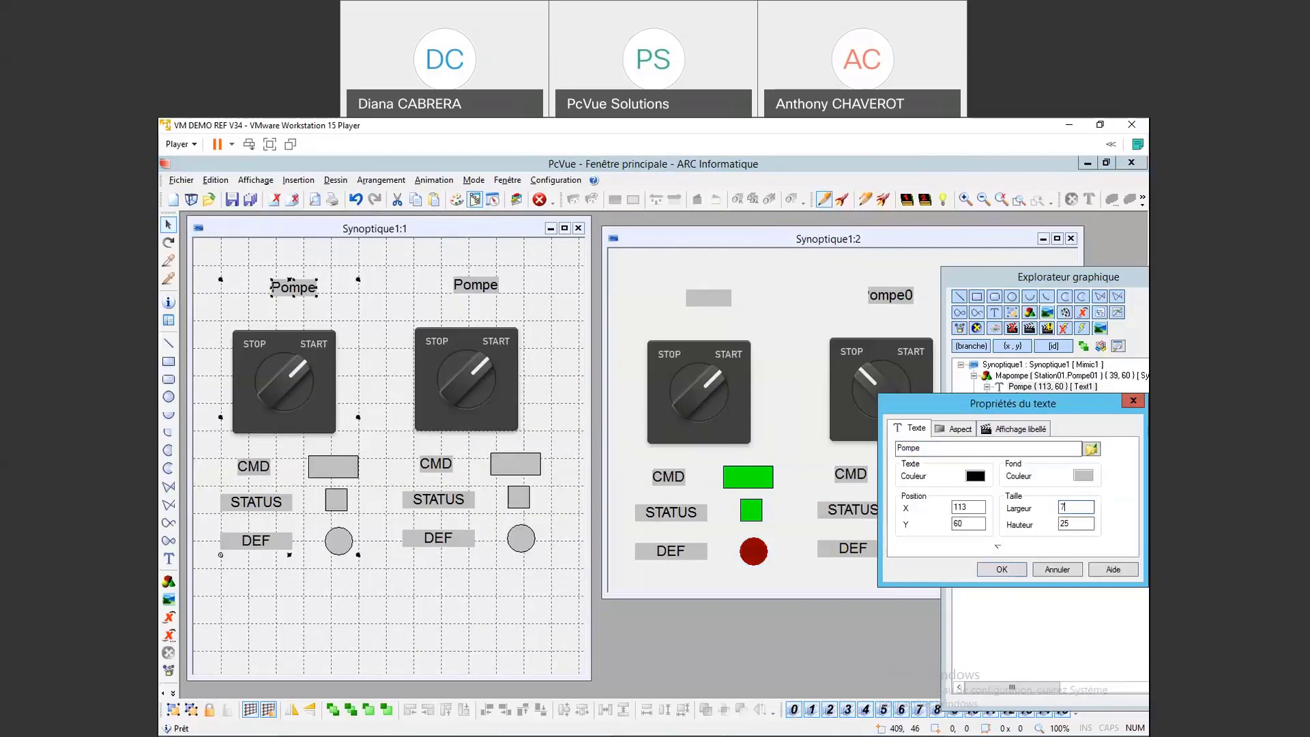
text(100)
click(1002, 571)
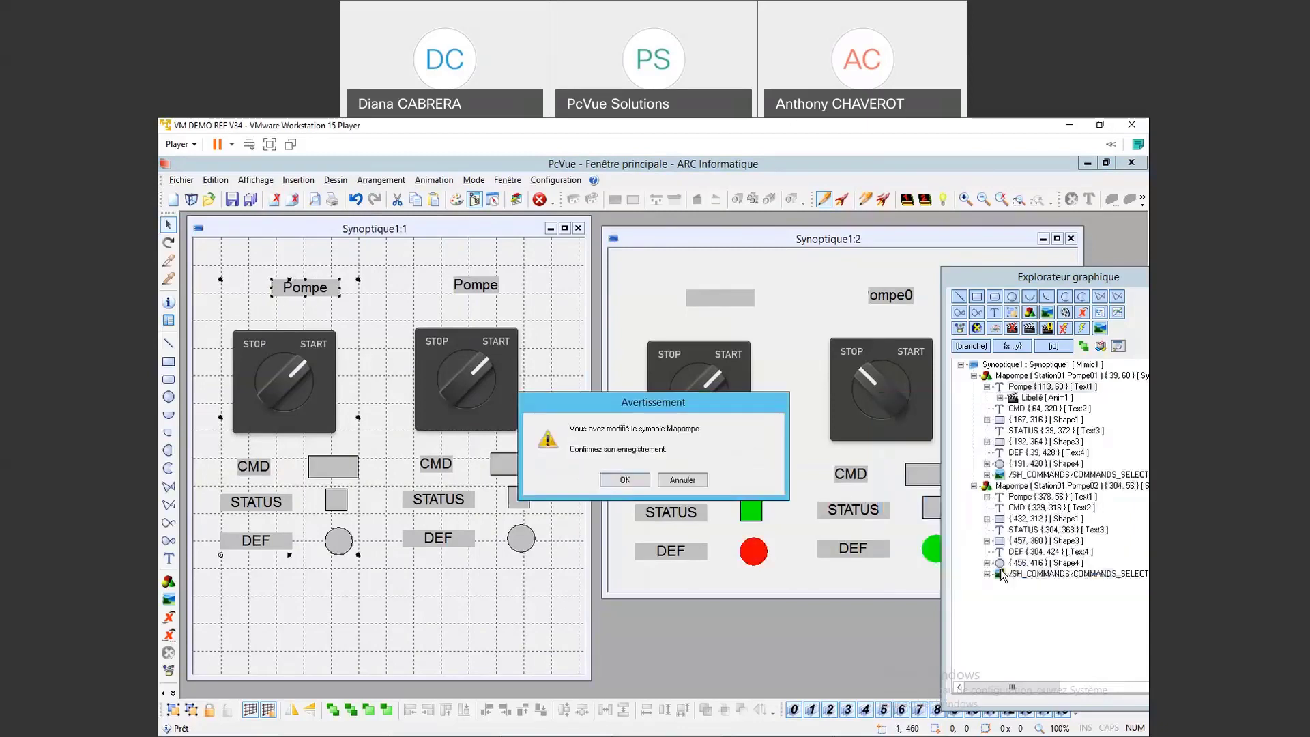
click(618, 491)
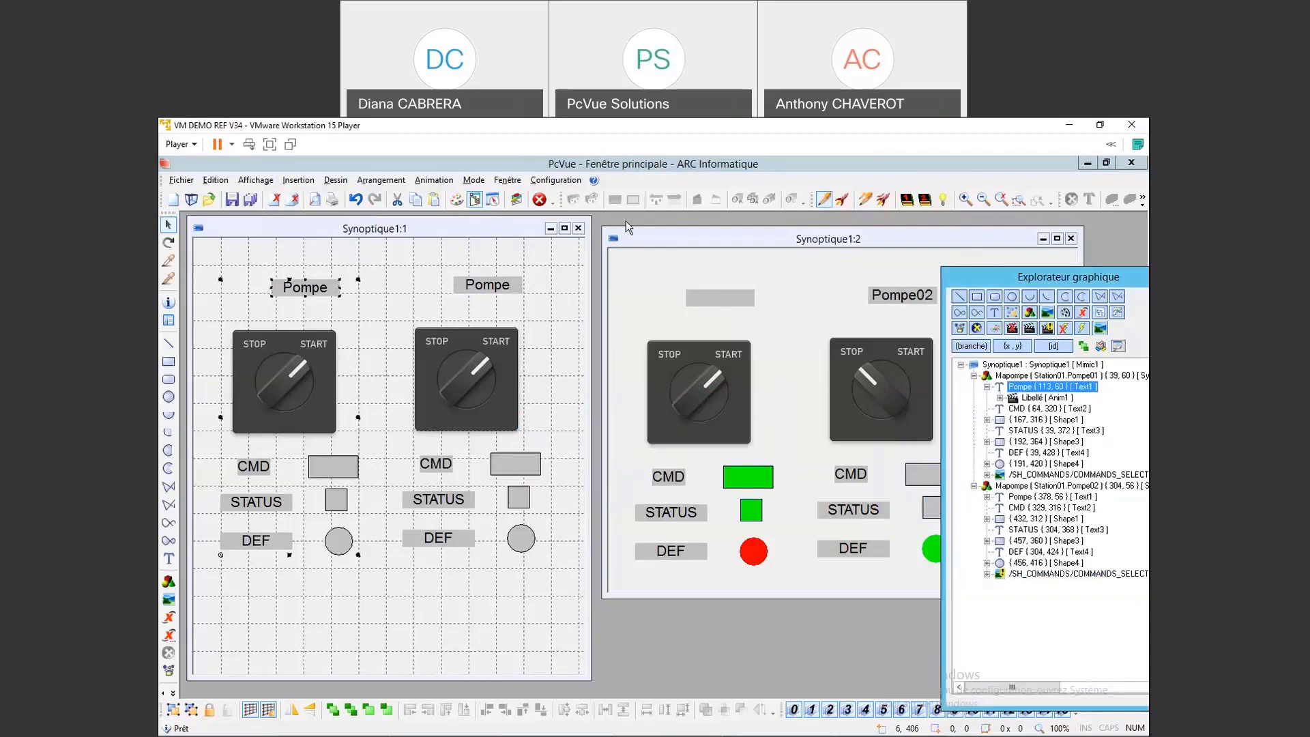
click(232, 200)
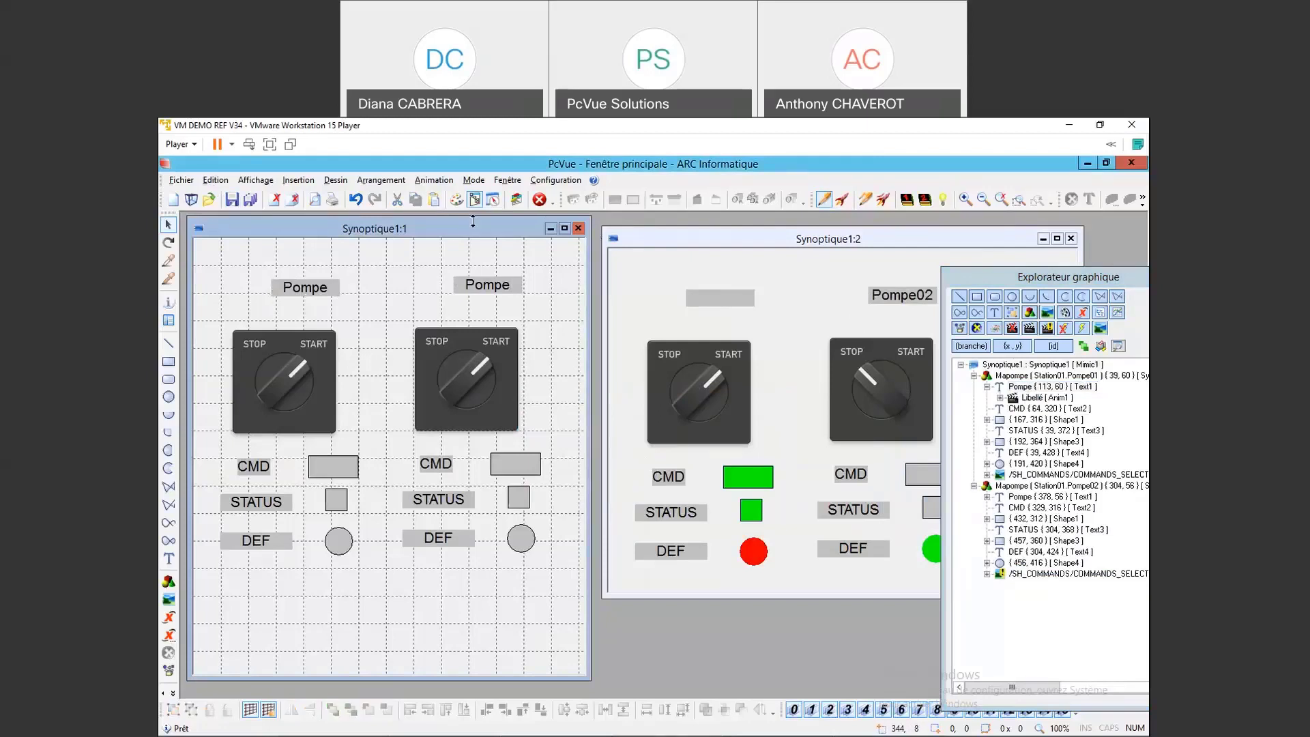
mouse_move(833, 734)
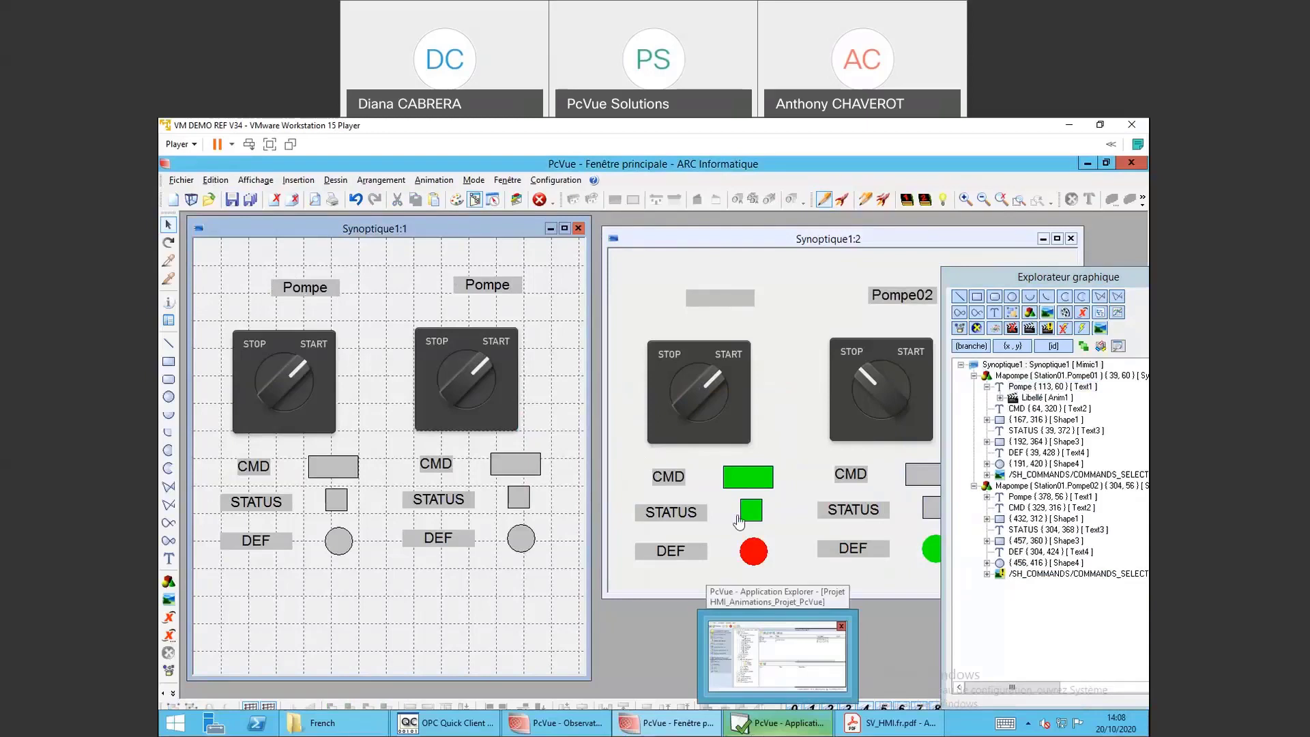